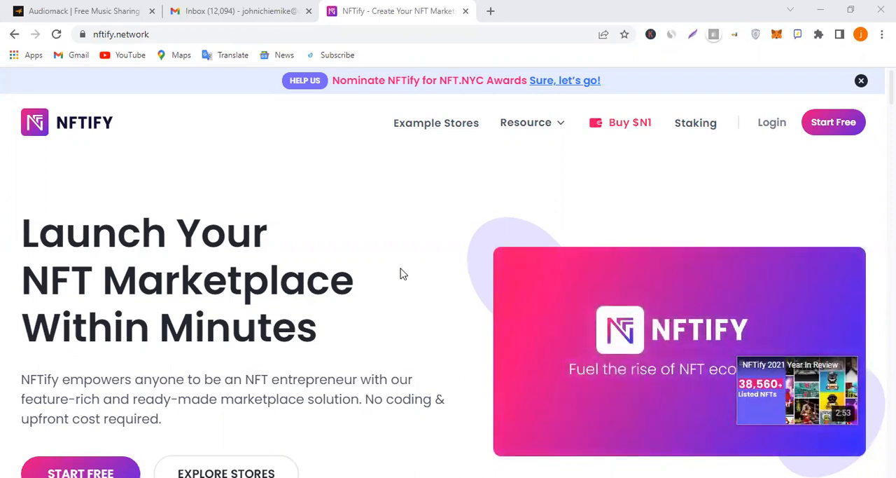
# Examine the NFTify home page introduction and the blockchains listed under Powered by
pyautogui.scroll(-1, 405, 275)
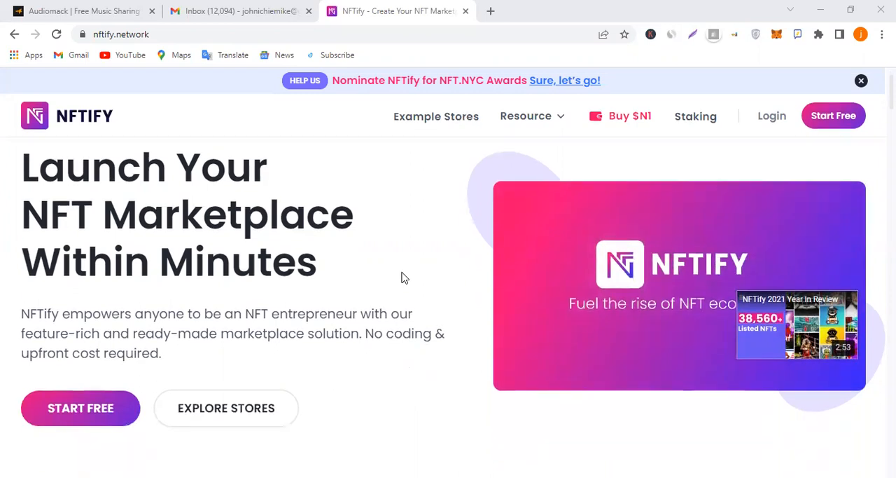
pyautogui.scroll(-1, 411, 290)
pyautogui.scroll(-2, 413, 291)
pyautogui.scroll(-2, 413, 291)
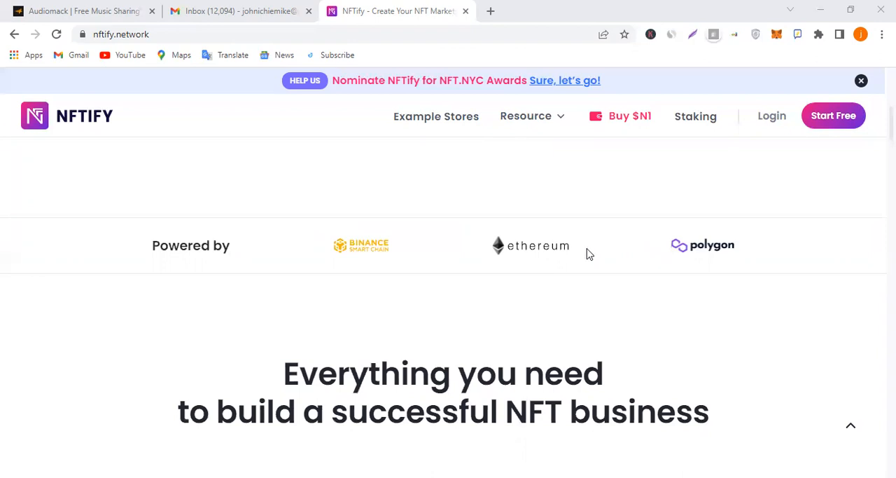
pyautogui.doubleClick(499, 242)
pyautogui.click(591, 229)
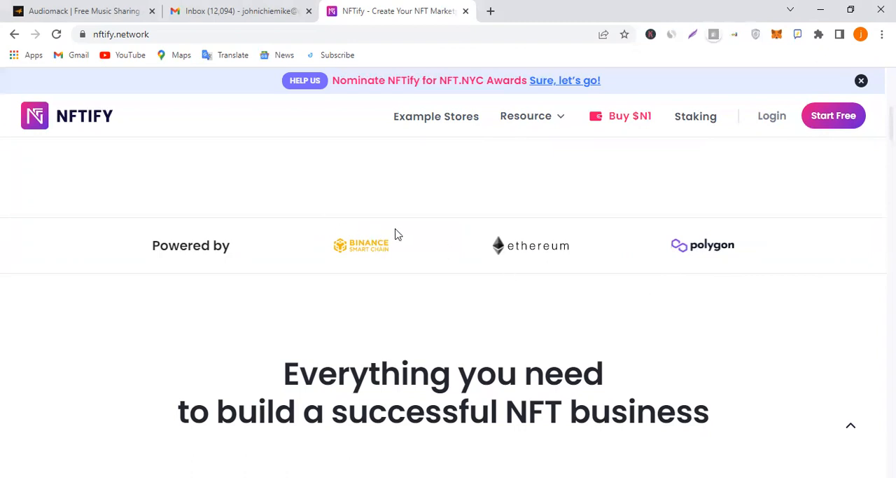
pyautogui.scroll(-3, 404, 260)
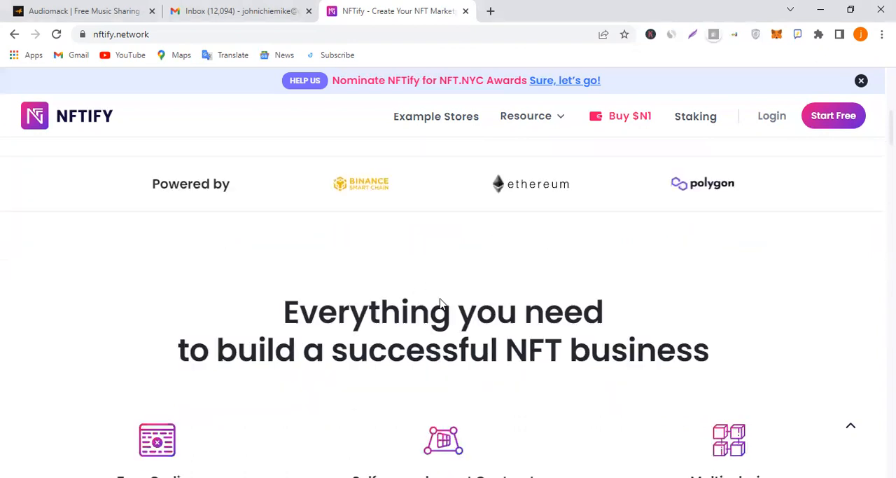
pyautogui.scroll(-1, 456, 307)
pyautogui.scroll(1, 455, 303)
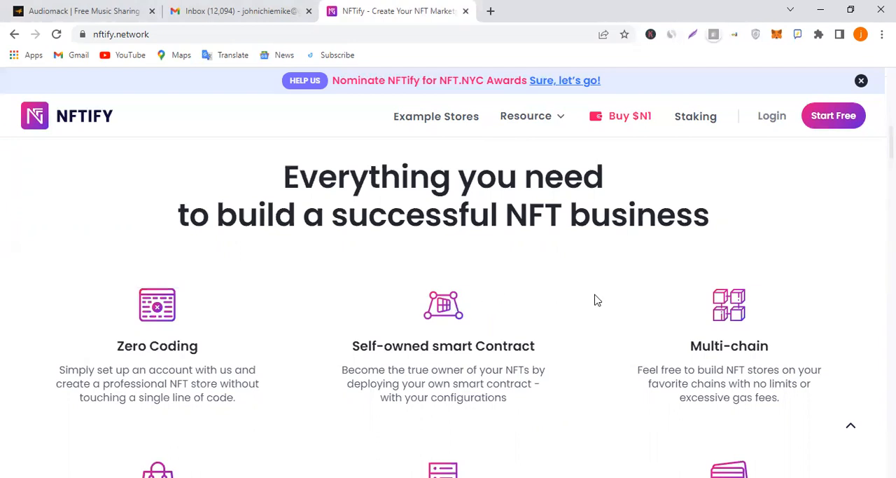
# Review the NFT business features, the supported blockchains and the Build Store explanation under How it works
pyautogui.scroll(-1, 529, 315)
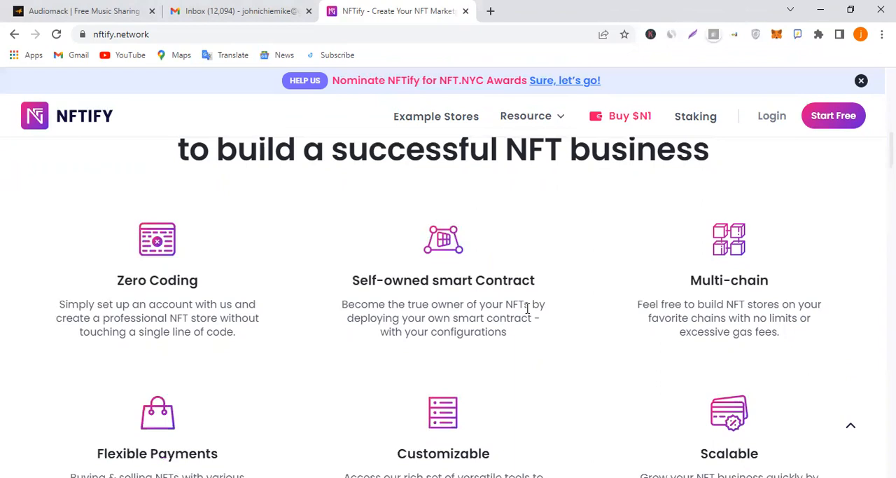
pyautogui.scroll(5, 530, 308)
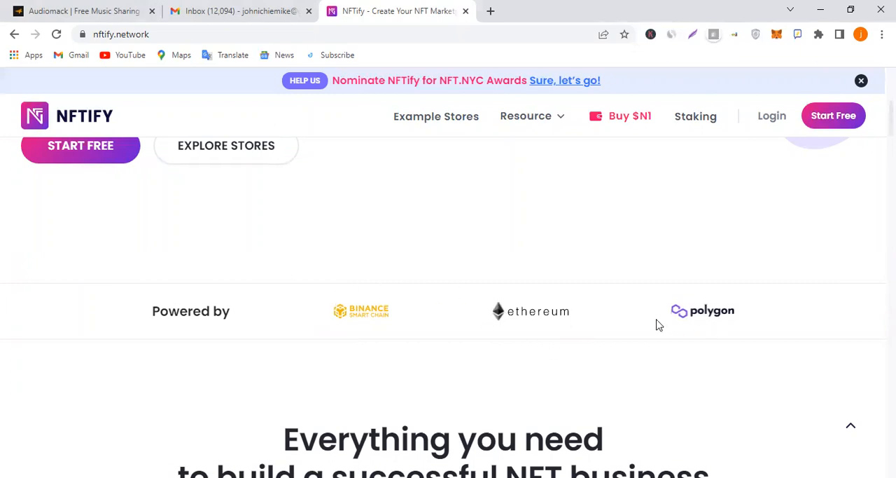
pyautogui.scroll(-5, 530, 320)
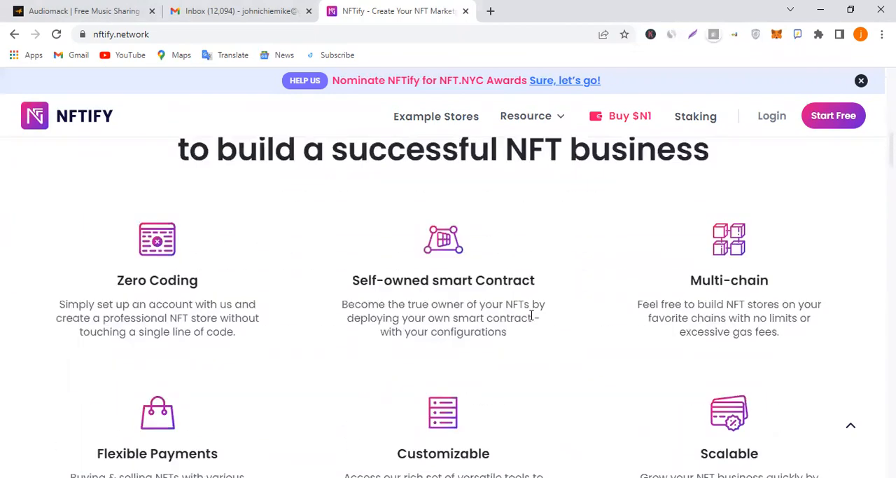
pyautogui.scroll(-3, 532, 315)
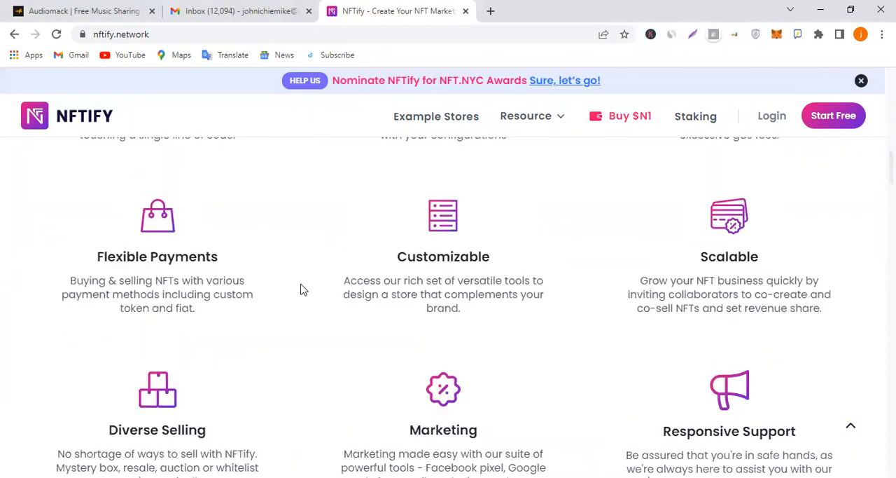
pyautogui.scroll(5, 442, 252)
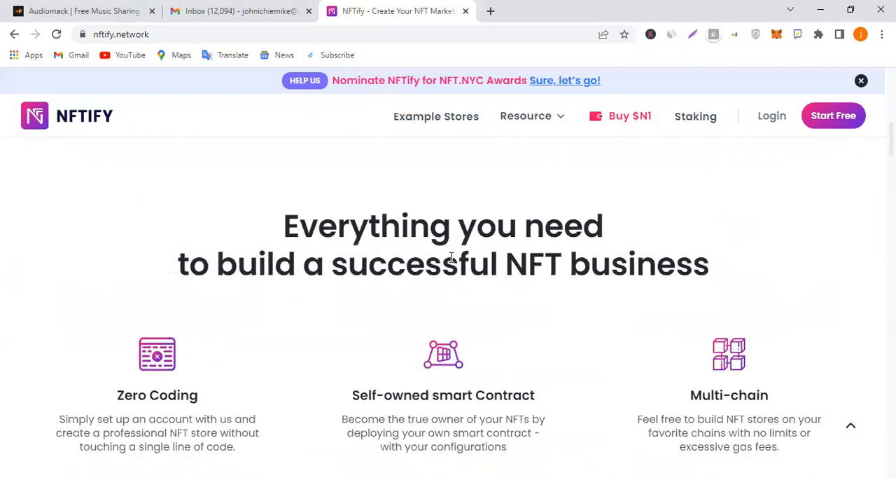
pyautogui.scroll(2, 451, 258)
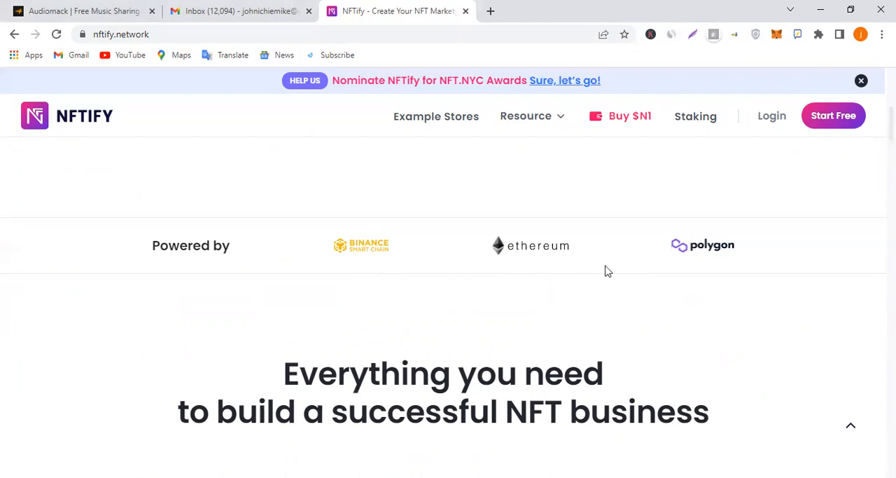
pyautogui.scroll(-2, 607, 270)
pyautogui.scroll(-2, 551, 300)
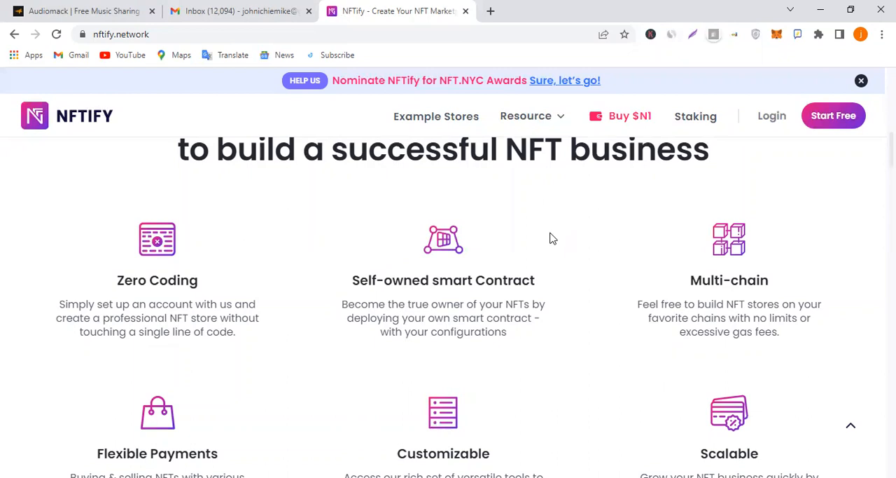
pyautogui.scroll(-4, 542, 252)
pyautogui.scroll(-1, 525, 270)
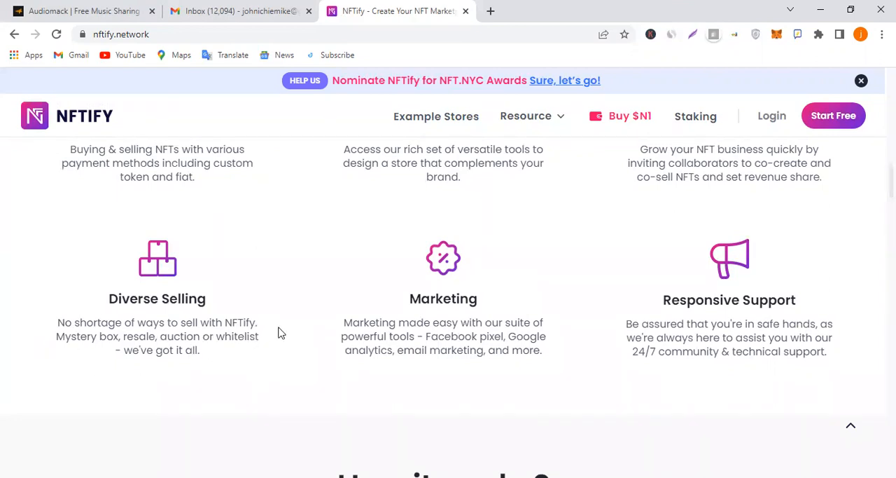
pyautogui.scroll(2, 492, 290)
pyautogui.scroll(-6, 492, 290)
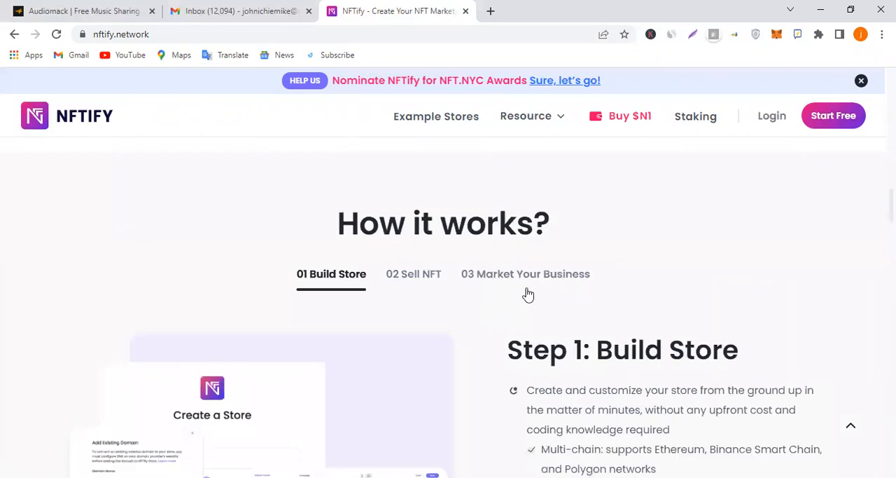
pyautogui.scroll(-3, 586, 295)
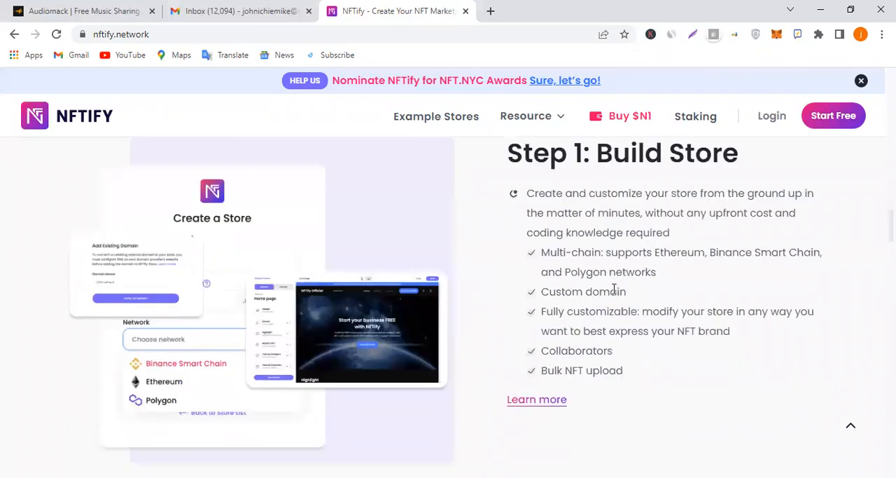
pyautogui.scroll(1, 613, 290)
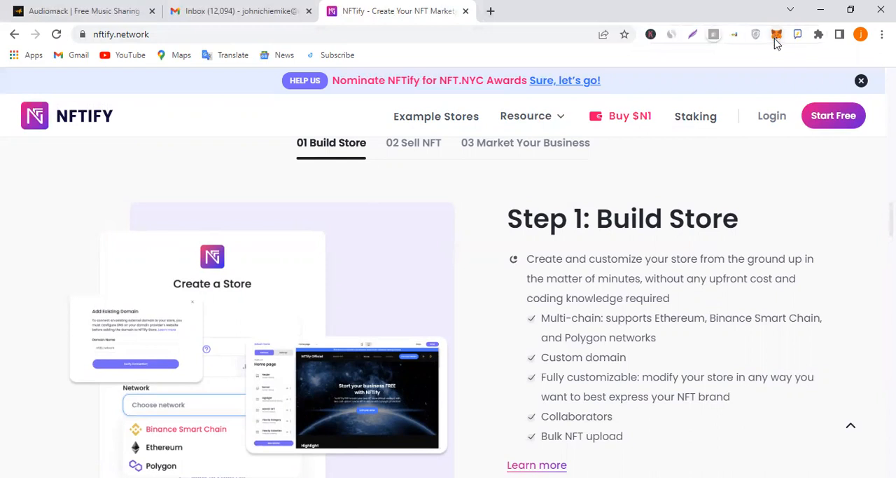
# Search Google for "chrome web store" in a new browser tab and open the Chrome Web Store
pyautogui.click(492, 12)
pyautogui.write('v')
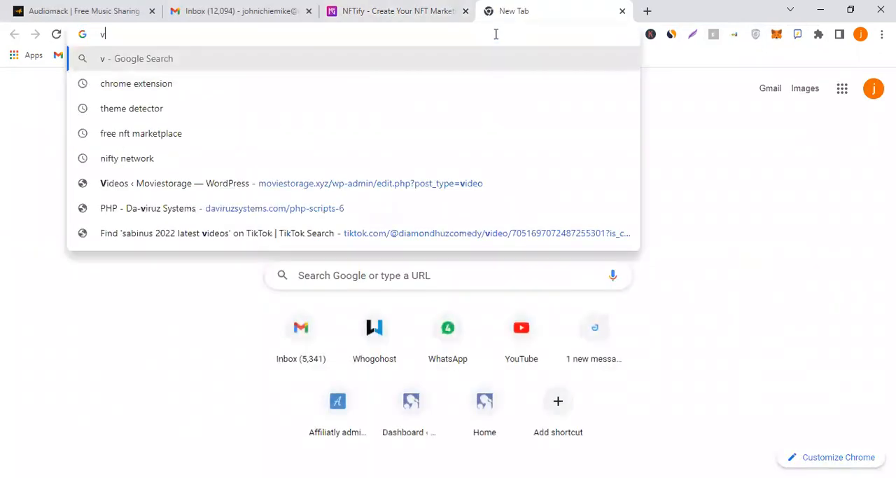
pyautogui.write('crh')
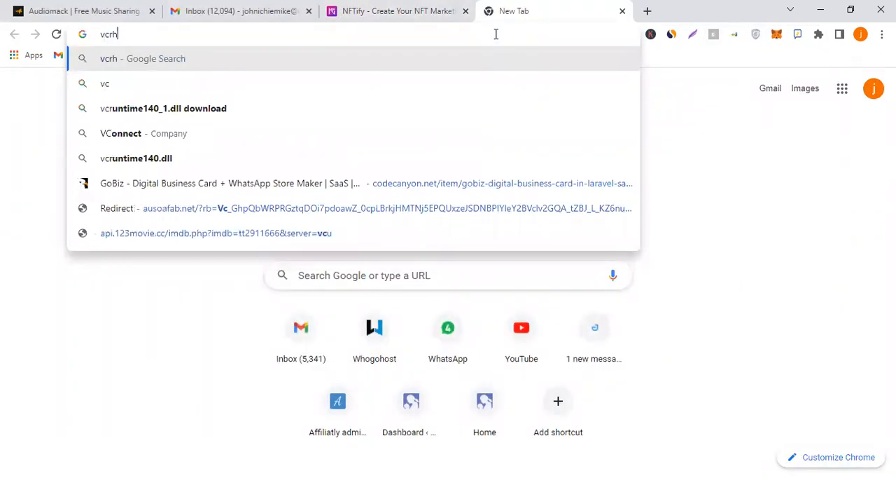
pyautogui.write('ome')
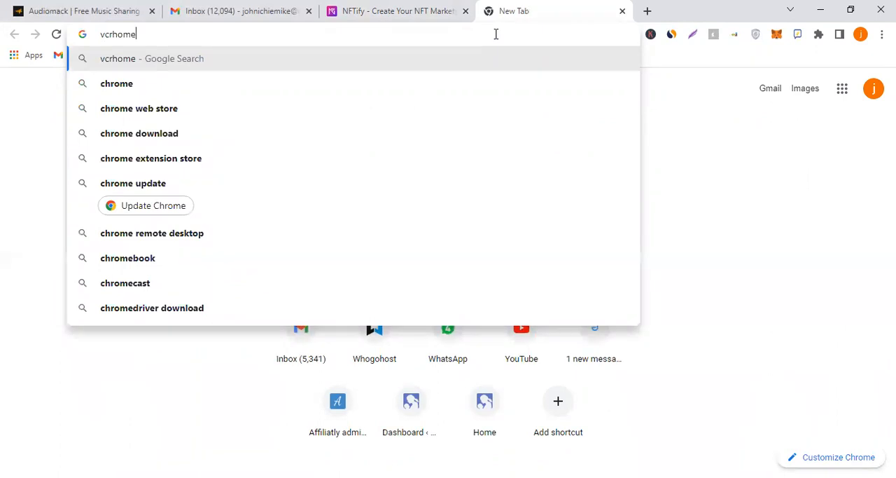
pyautogui.click(434, 117)
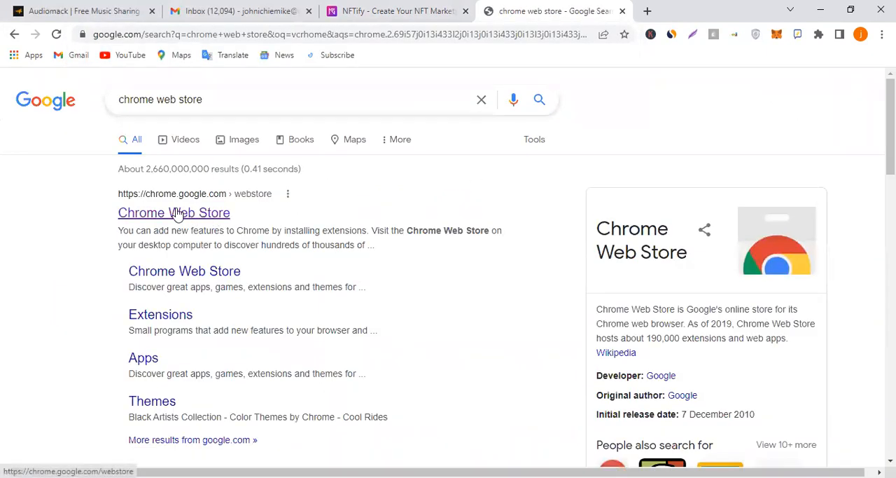
pyautogui.click(226, 218)
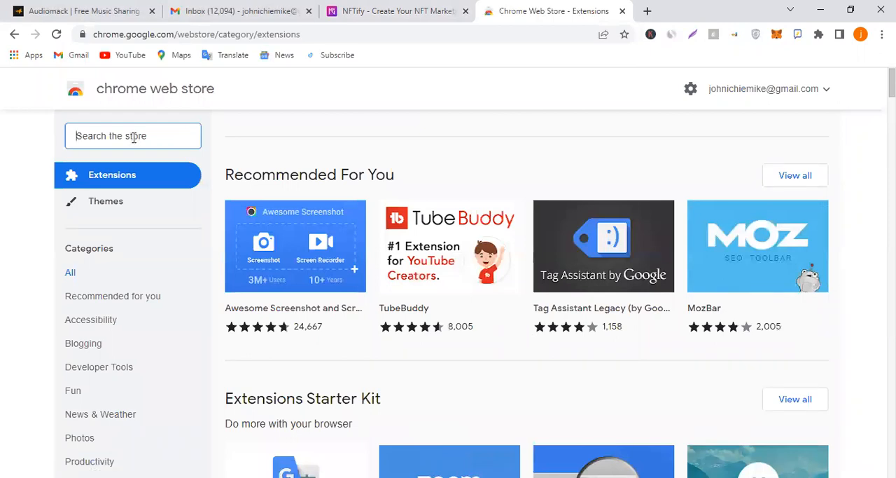
# Search the store for "metamask" and open the MetaMask extension's detail page
pyautogui.write('metama')
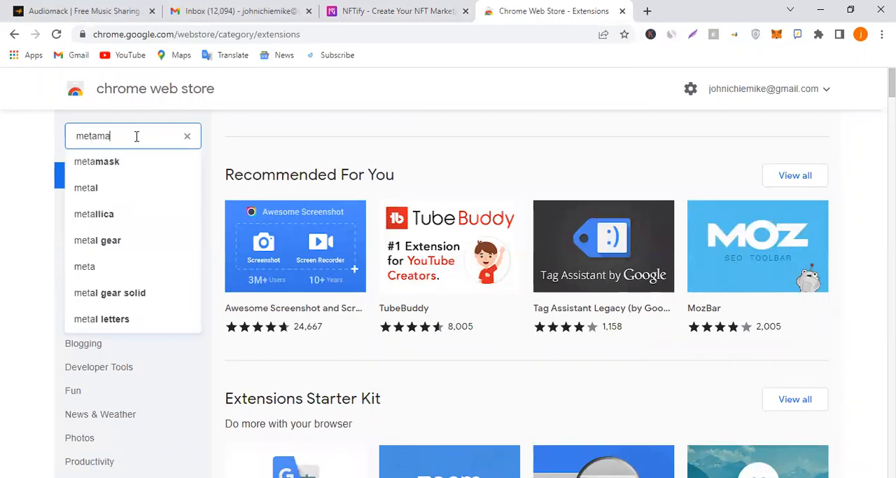
pyautogui.write('sk')
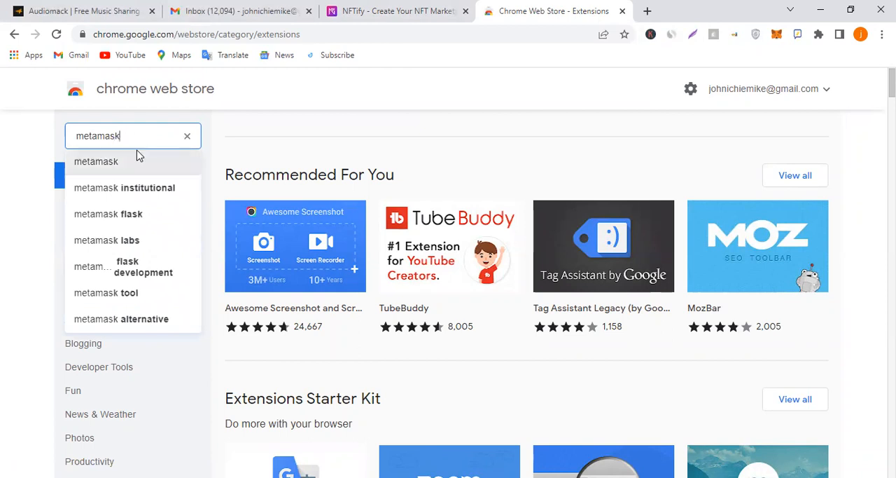
pyautogui.click(137, 160)
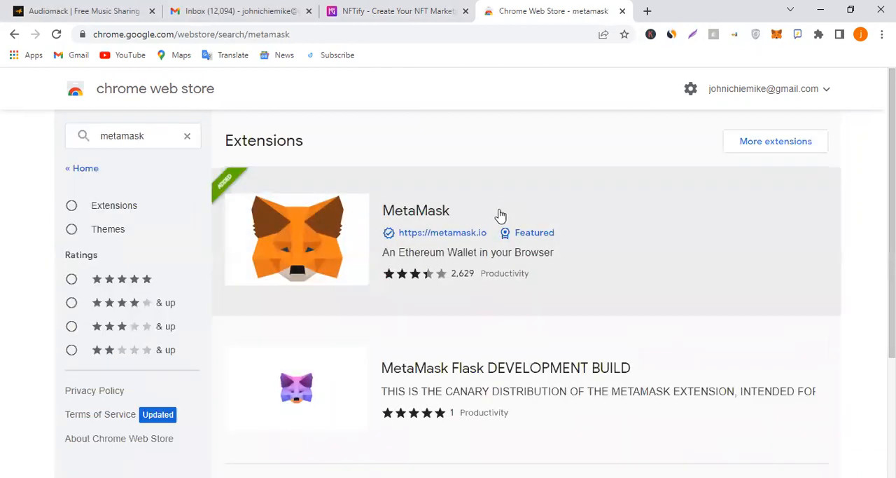
pyautogui.click(594, 207)
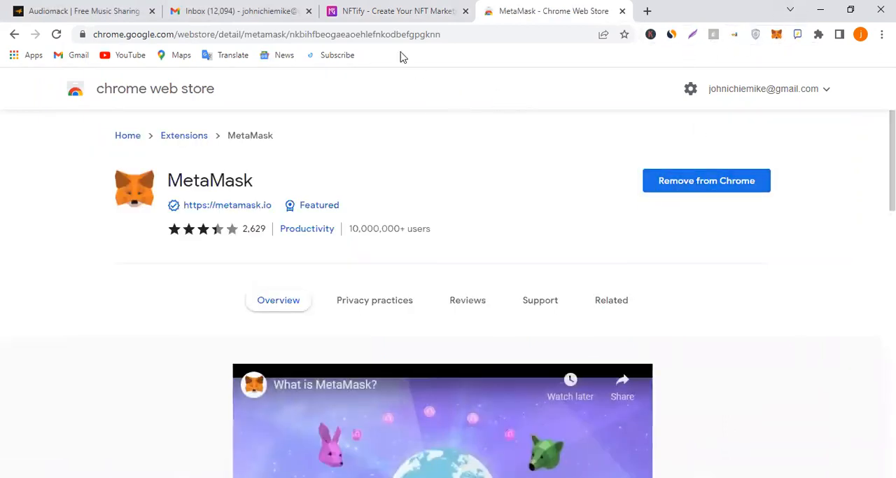
# Return to the NFTify home page and view the Music example among the successful stores
pyautogui.click(409, 10)
pyautogui.scroll(2, 479, 279)
pyautogui.scroll(2, 479, 279)
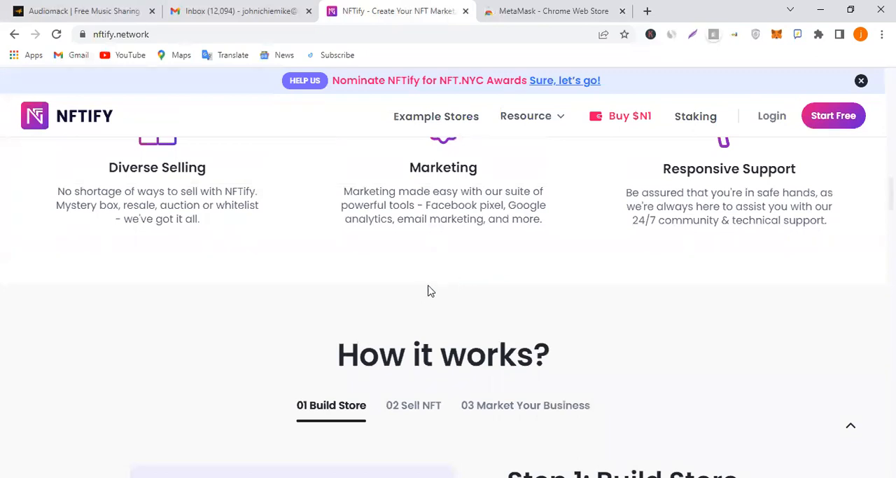
pyautogui.scroll(1, 423, 296)
pyautogui.scroll(-7, 464, 264)
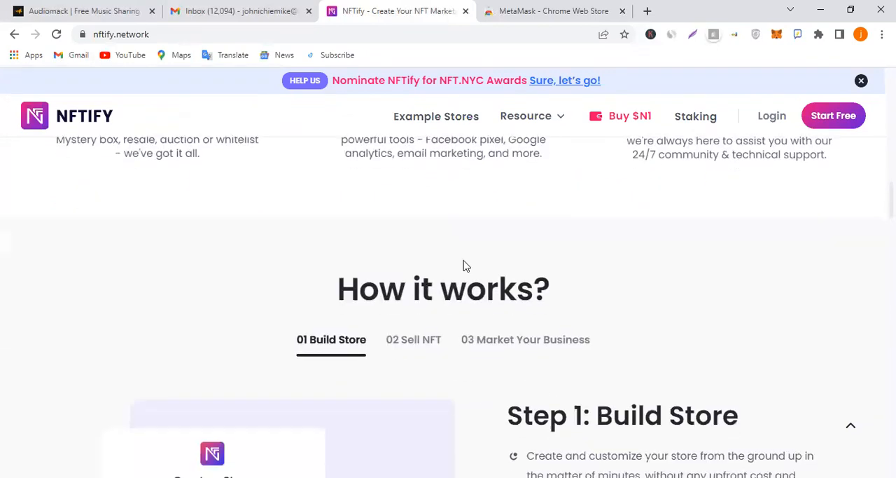
pyautogui.scroll(-5, 492, 255)
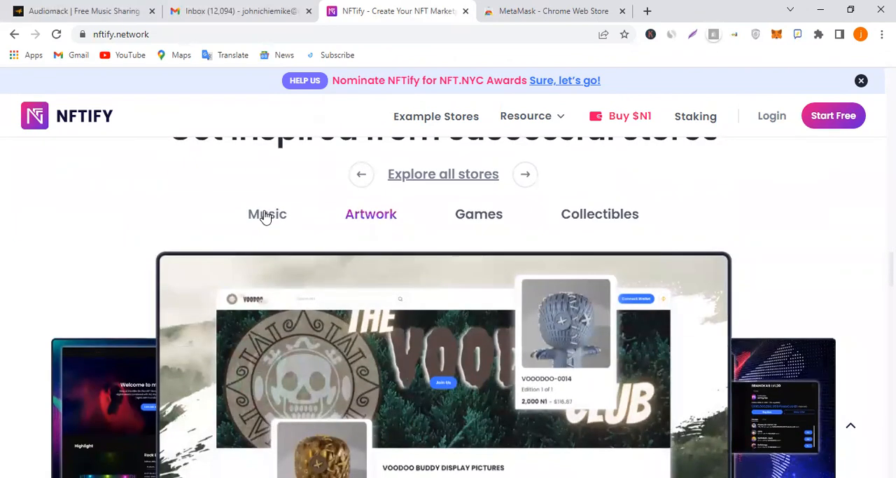
pyautogui.click(265, 214)
pyautogui.scroll(-2, 304, 220)
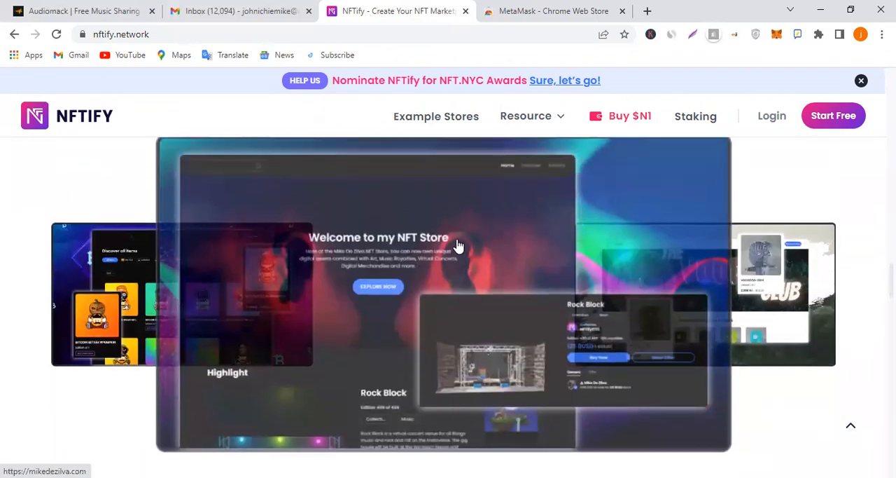
pyautogui.scroll(3, 292, 241)
pyautogui.scroll(-1, 322, 232)
pyautogui.scroll(-2, 324, 242)
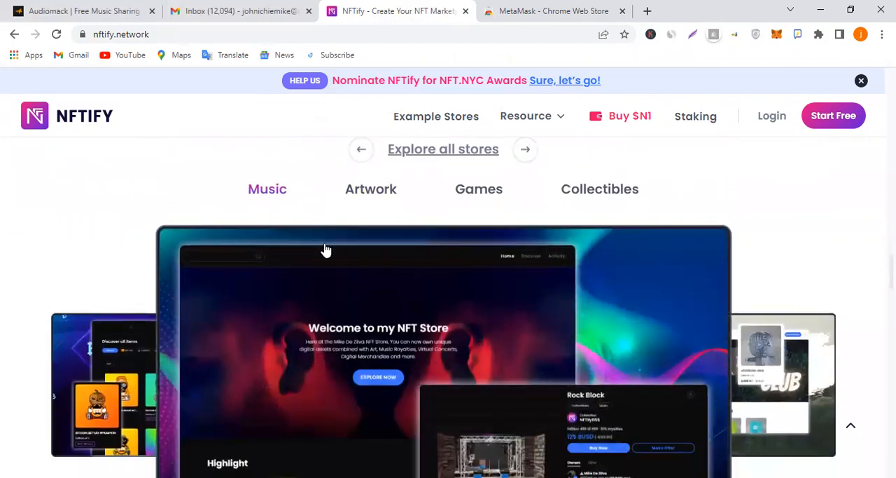
# View the Artwork, Games and Collectibles example stores and look over the partners section
pyautogui.scroll(2, 397, 314)
pyautogui.click(373, 217)
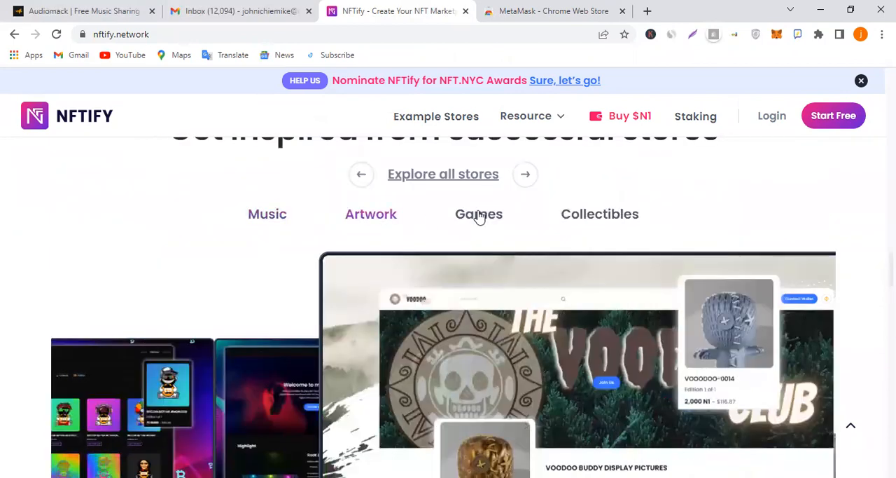
pyautogui.scroll(-1, 490, 219)
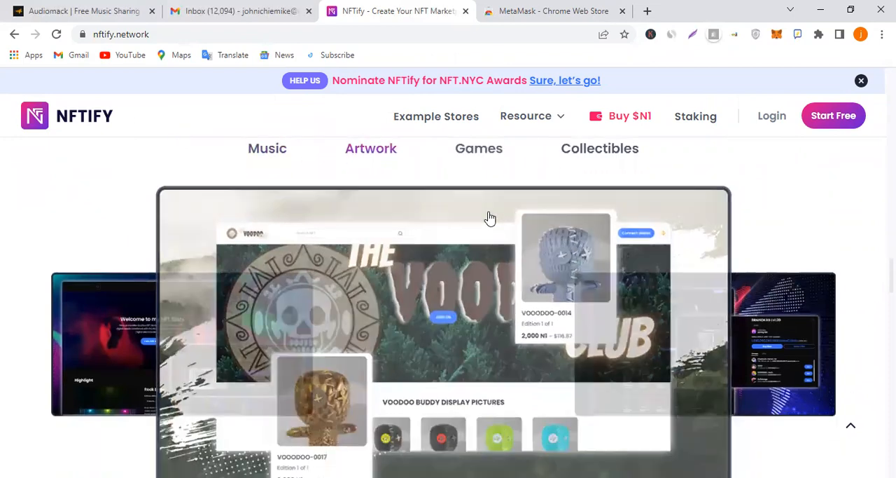
pyautogui.scroll(1, 488, 216)
pyautogui.click(480, 216)
pyautogui.click(603, 214)
pyautogui.scroll(-3, 587, 232)
pyautogui.scroll(-6, 476, 266)
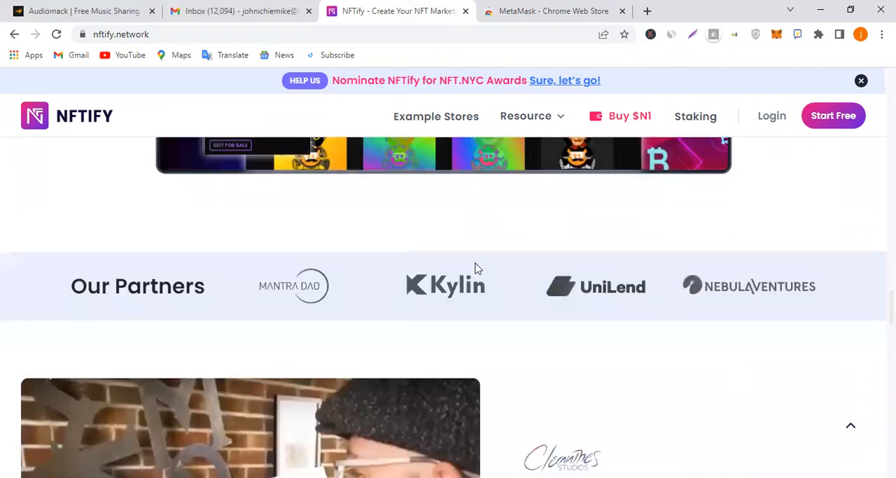
pyautogui.scroll(5, 460, 284)
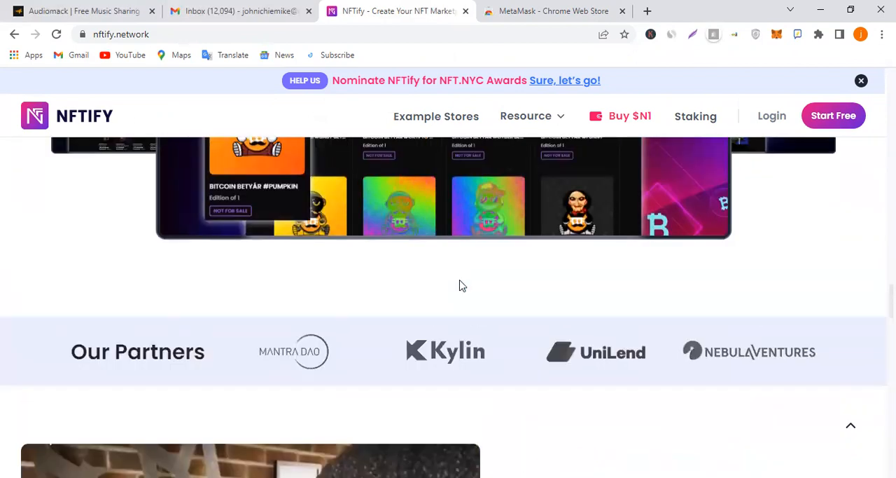
pyautogui.scroll(15, 460, 284)
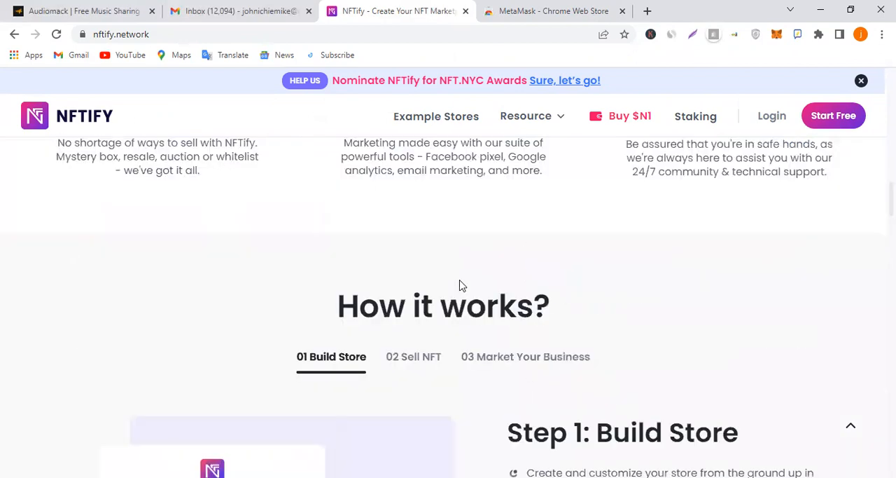
# Open the NFTify login page and sign in with the account's e-mail and password
pyautogui.scroll(5, 460, 284)
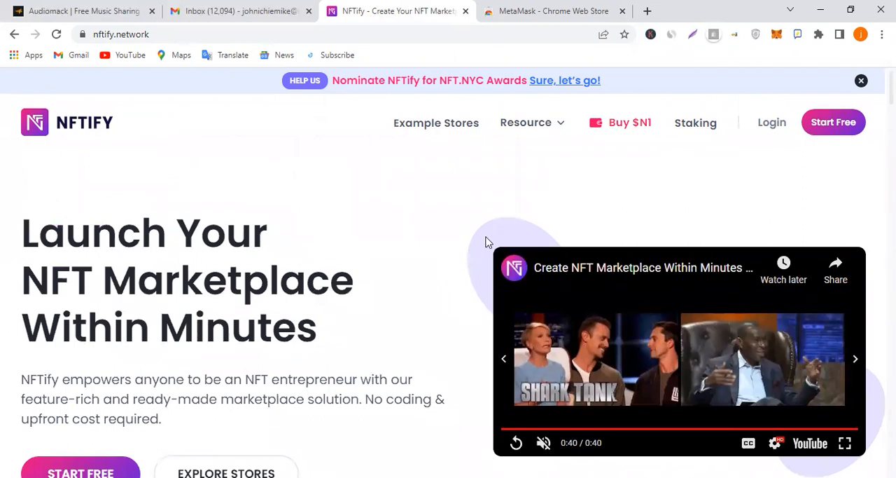
pyautogui.click(773, 128)
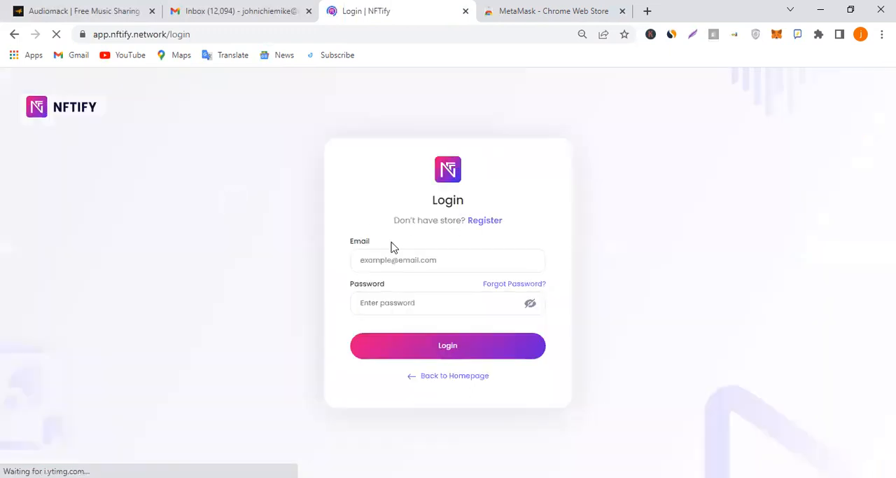
pyautogui.click(442, 257)
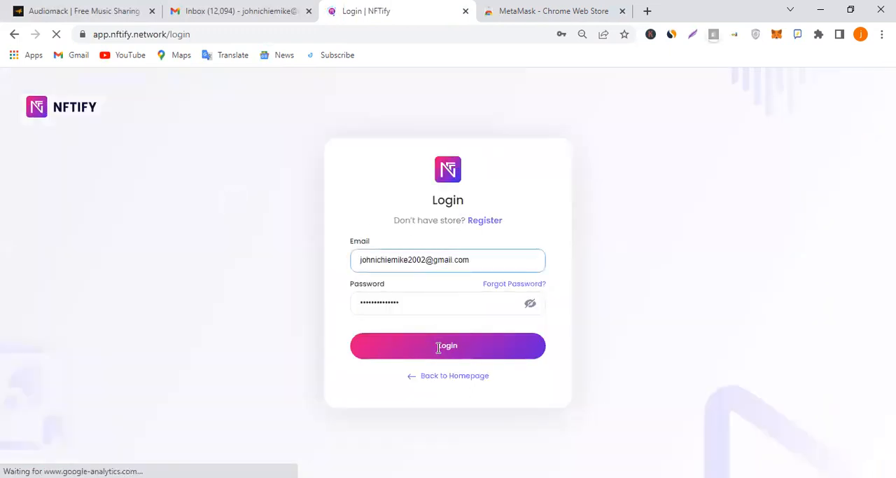
pyautogui.click(472, 351)
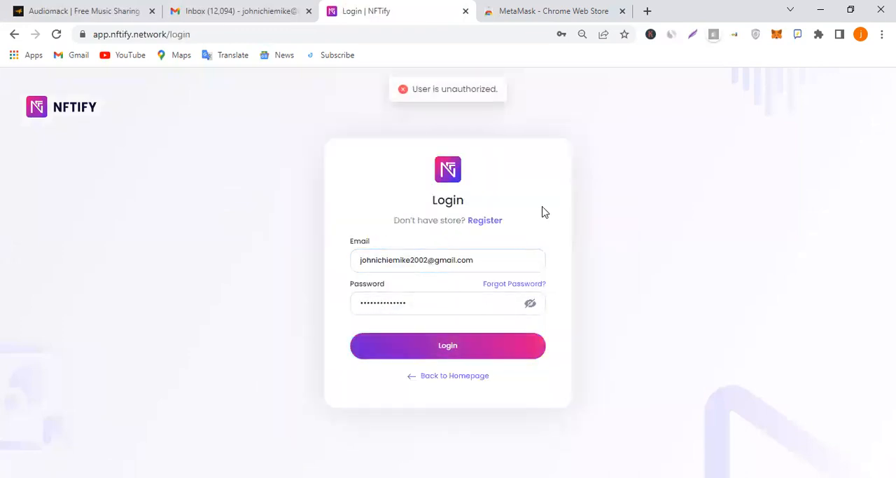
pyautogui.click(480, 220)
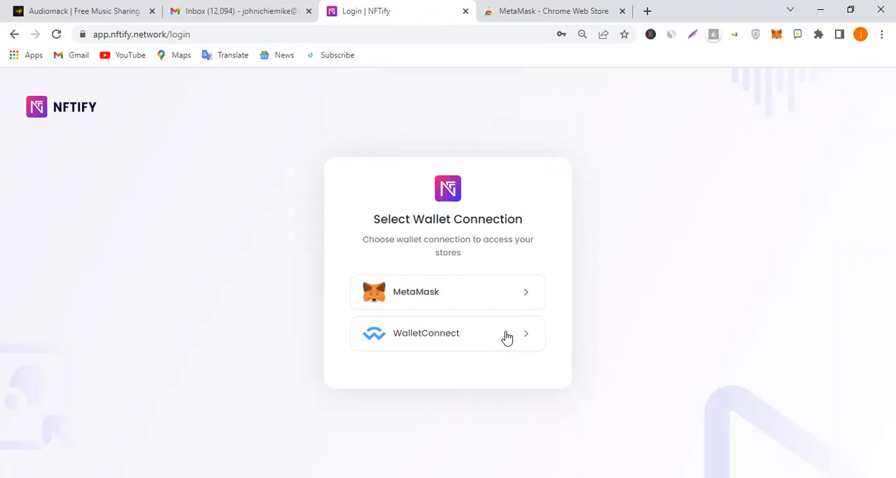
# Choose MetaMask as the wallet connection and revisit the extension's Chrome Web Store page before returning to NFTify
pyautogui.click(488, 294)
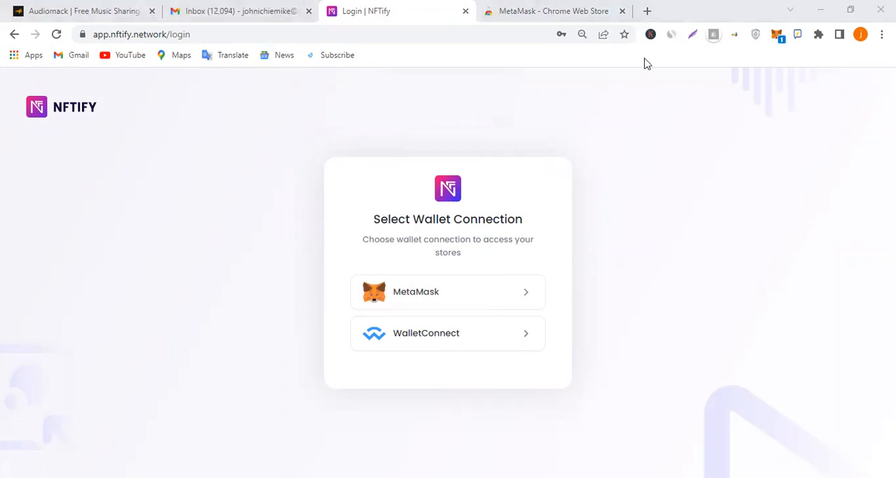
pyautogui.click(562, 10)
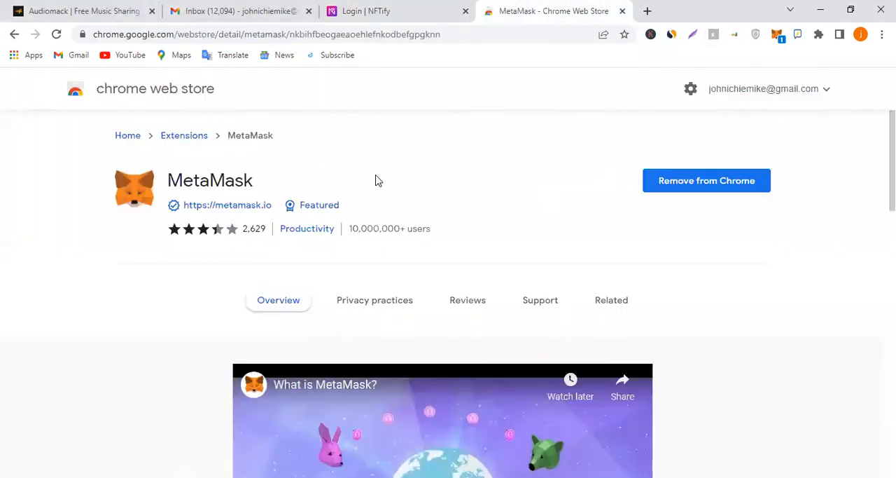
pyautogui.click(378, 9)
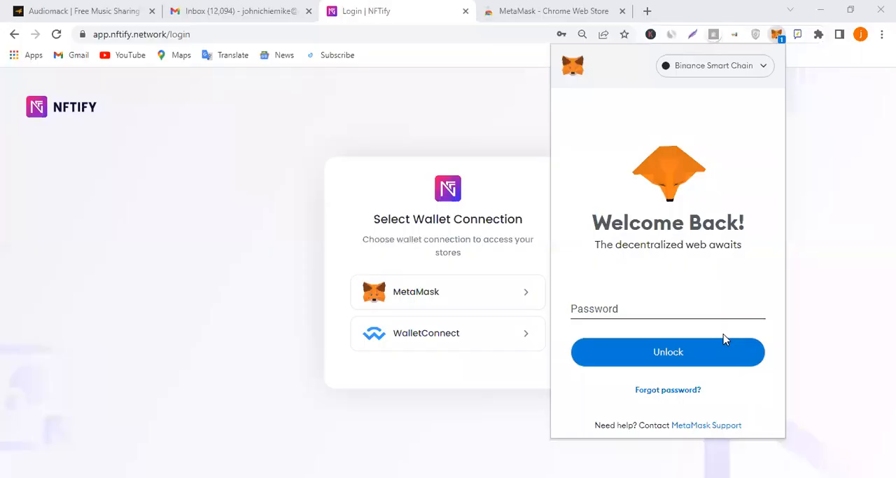
# Unlock the MetaMask wallet with its password and switch to the connected Account 3
pyautogui.write('••••')
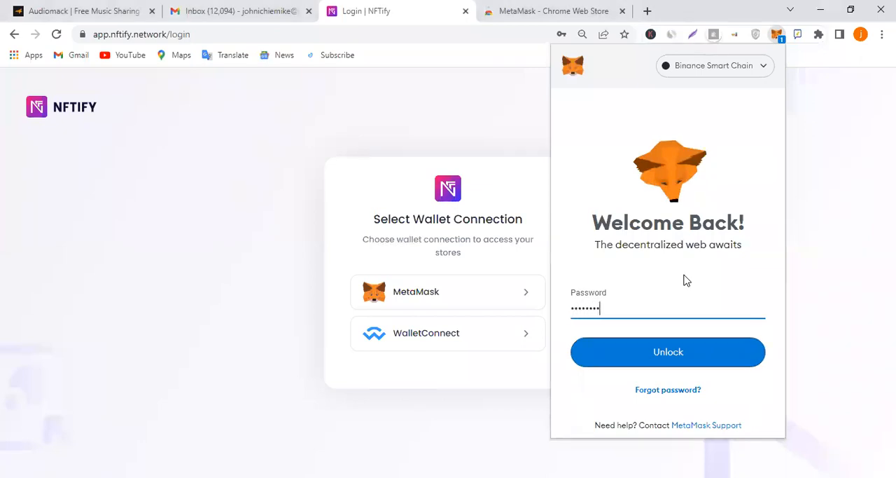
pyautogui.write('••')
pyautogui.click(695, 355)
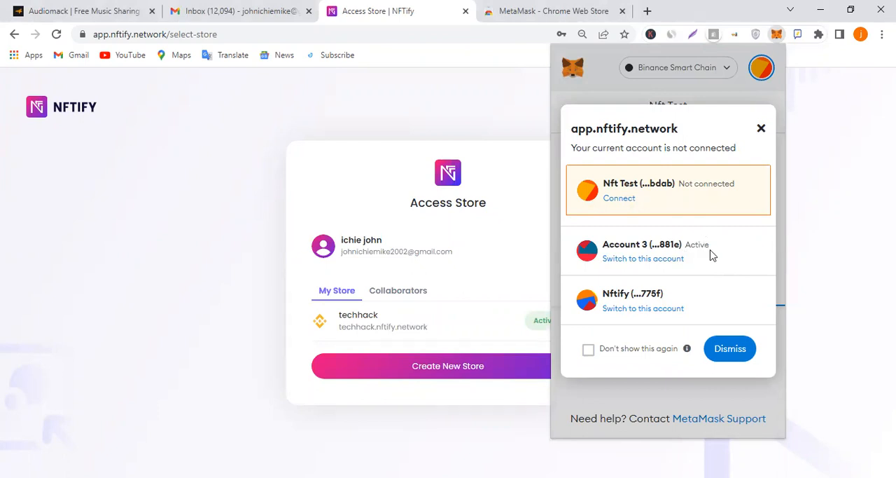
pyautogui.click(677, 261)
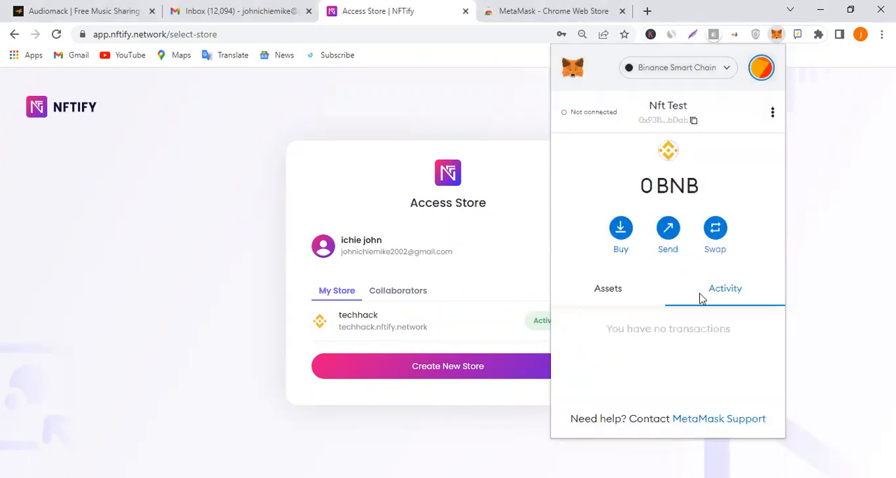
pyautogui.click(832, 171)
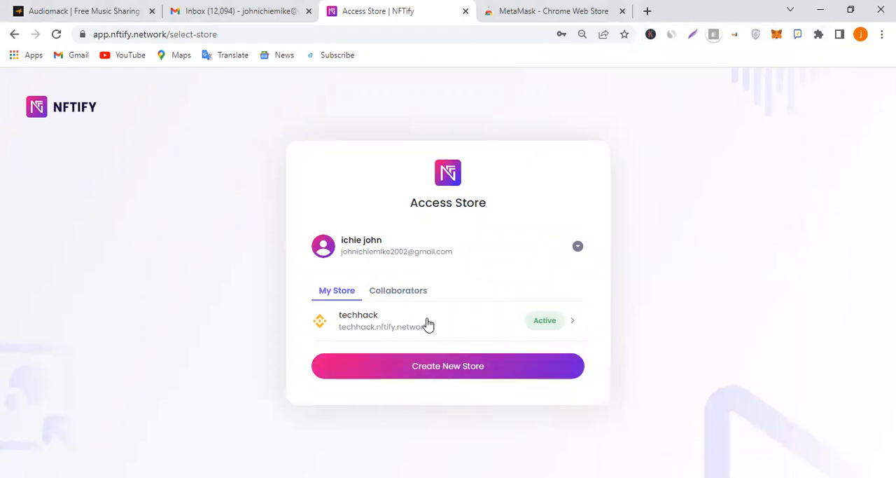
# Start creating a new store and enter "techhack" as both the store name and the NFTify subdomain
pyautogui.click(466, 360)
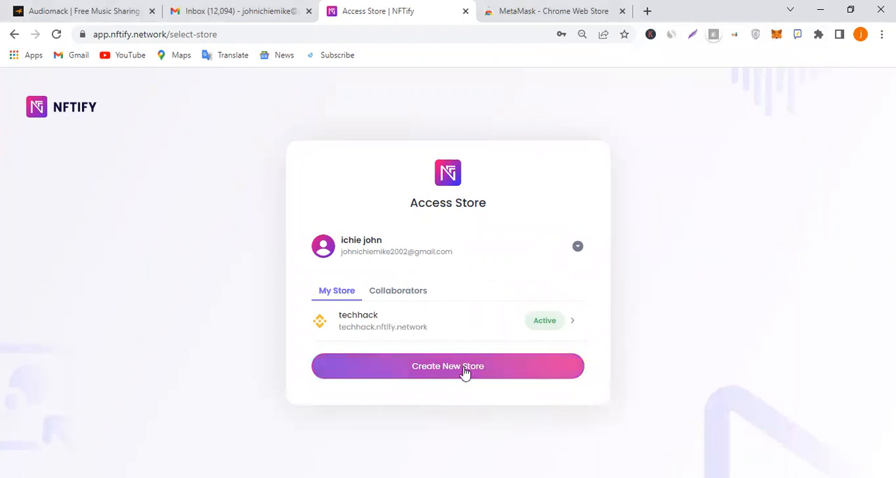
pyautogui.click(443, 202)
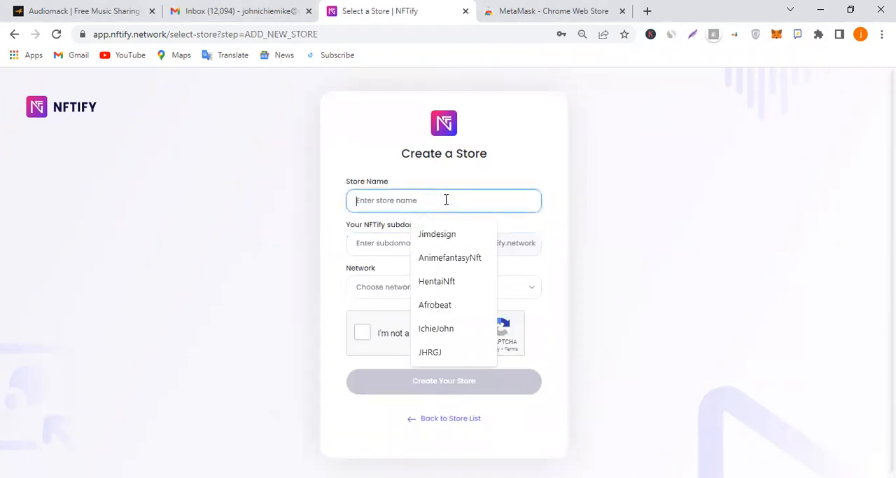
pyautogui.write('techa')
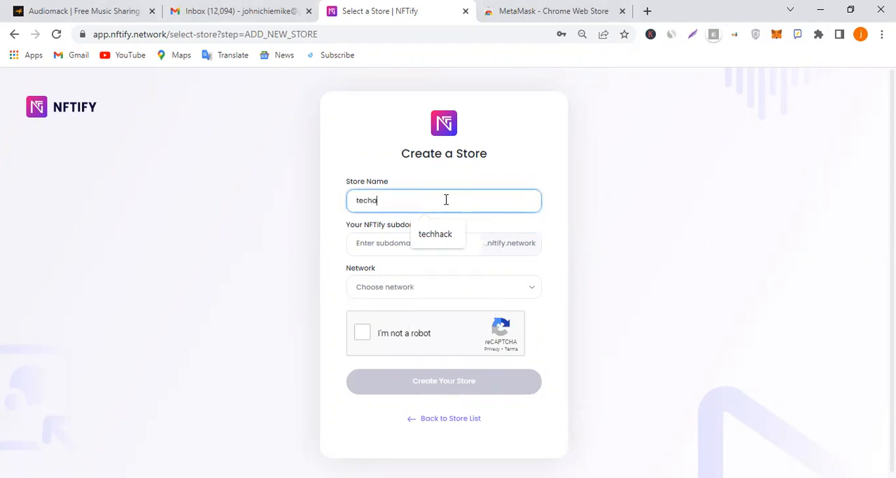
pyautogui.write('hack')
pyautogui.click(408, 187)
pyautogui.press('BackSpace')
pyautogui.click(427, 241)
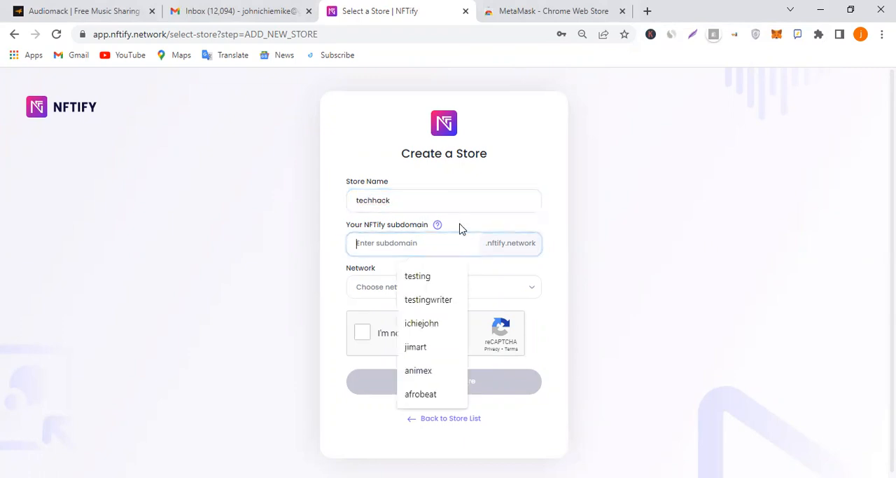
pyautogui.write('techhack')
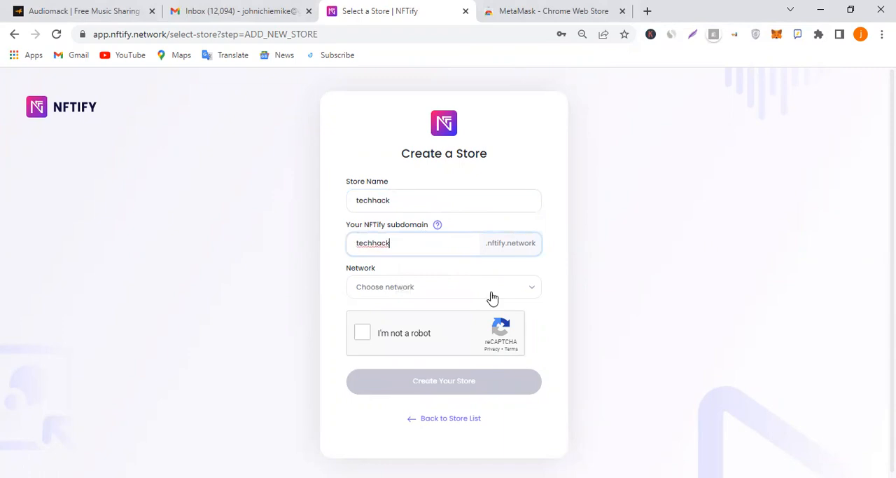
# Change both the store name and the subdomain to "techhack2"
pyautogui.click(428, 195)
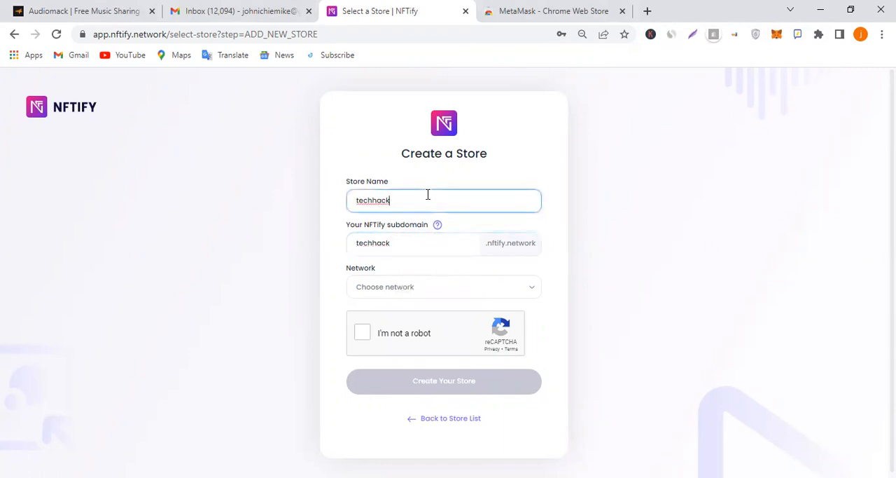
pyautogui.write('2')
pyautogui.click(420, 241)
pyautogui.write('2')
# Set the network to Binance Smart Chain and submit the new store with the robot check completed
pyautogui.click(410, 292)
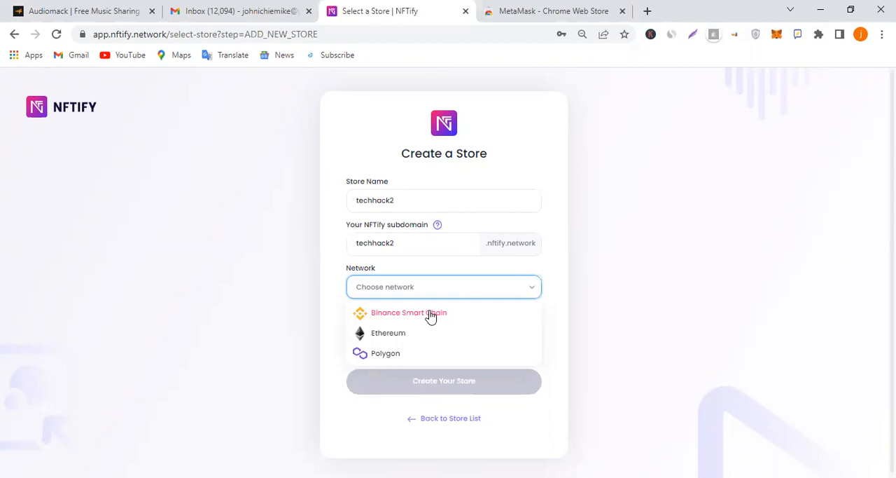
pyautogui.click(430, 314)
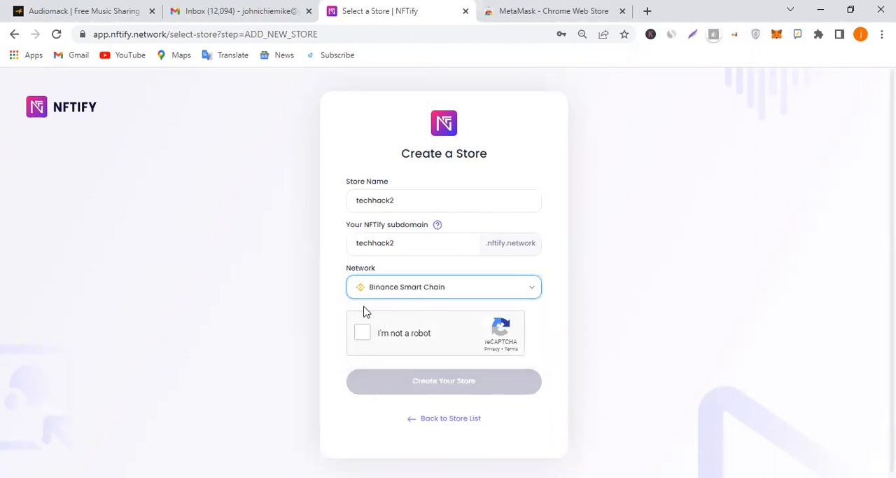
pyautogui.click(365, 334)
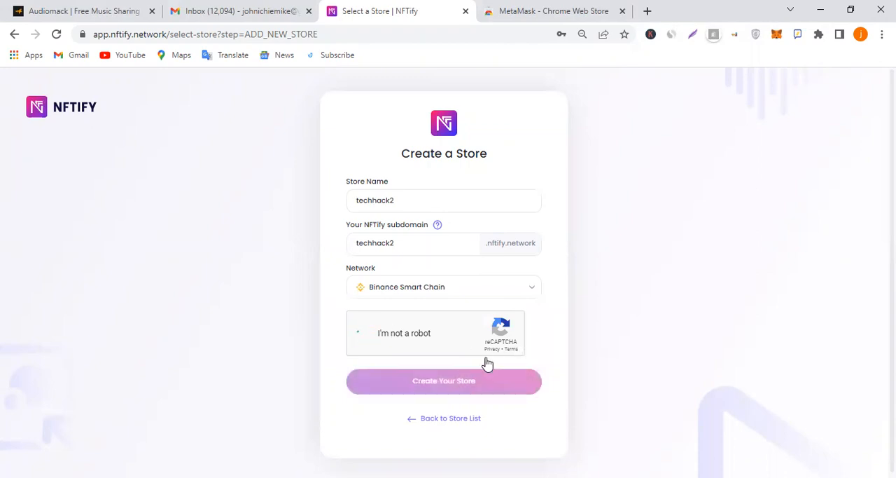
pyautogui.click(456, 386)
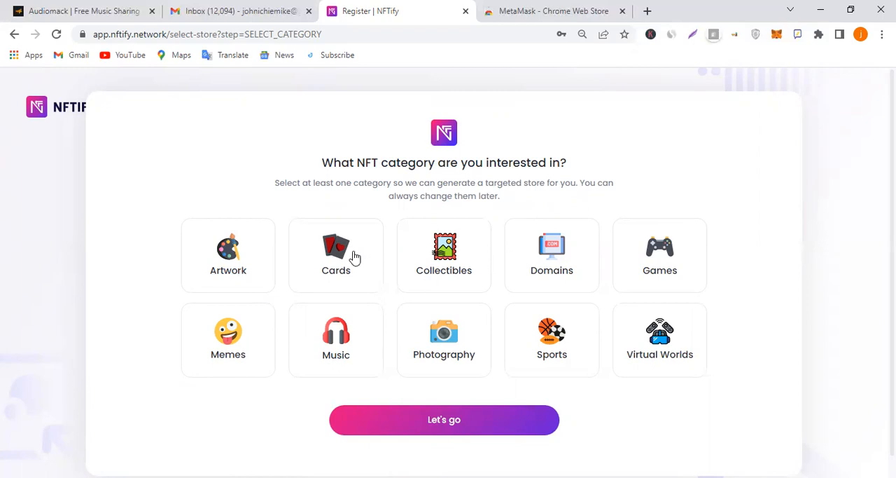
# Select all ten NFT categories, from Artwork to Virtual Worlds, and proceed to the store dashboard
pyautogui.click(231, 260)
pyautogui.click(235, 260)
pyautogui.click(245, 272)
pyautogui.click(348, 256)
pyautogui.click(469, 252)
pyautogui.click(573, 261)
pyautogui.click(681, 259)
pyautogui.click(658, 341)
pyautogui.click(518, 340)
pyautogui.click(448, 339)
pyautogui.click(335, 350)
pyautogui.click(269, 339)
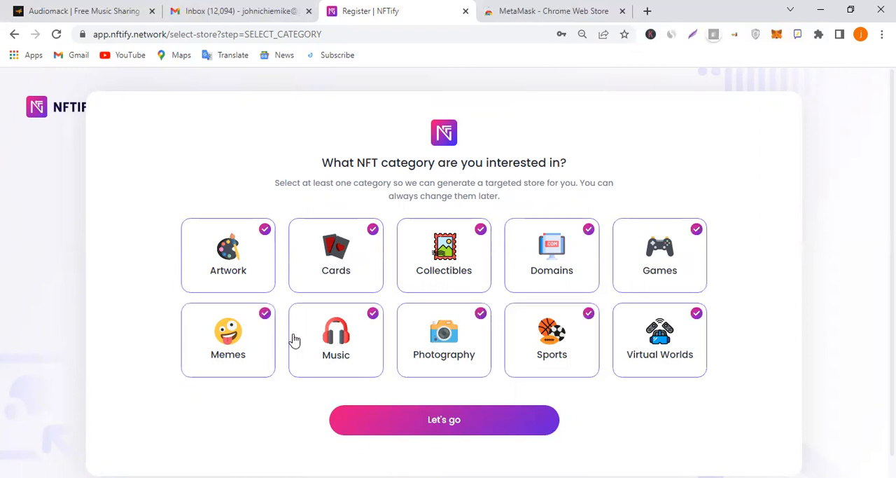
pyautogui.click(484, 419)
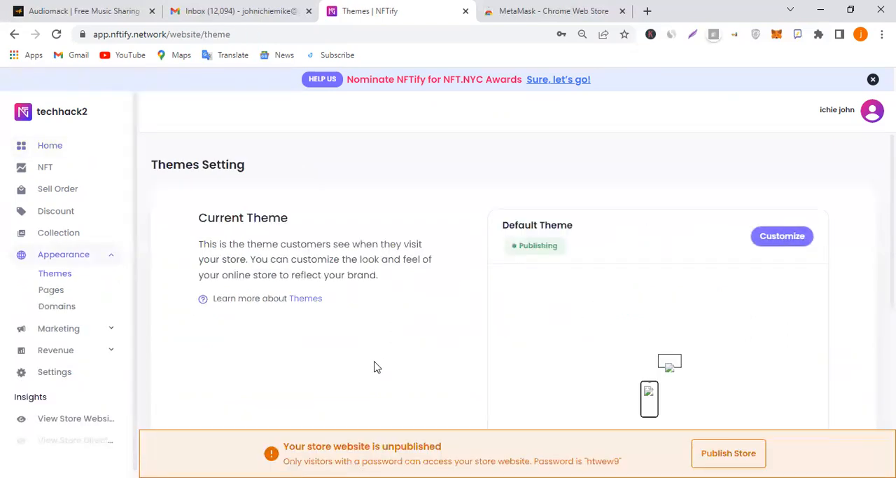
# Look over the current theme and the additional themes on the Themes Setting page
pyautogui.scroll(-2, 703, 274)
pyautogui.scroll(2, 703, 275)
pyautogui.scroll(-4, 706, 275)
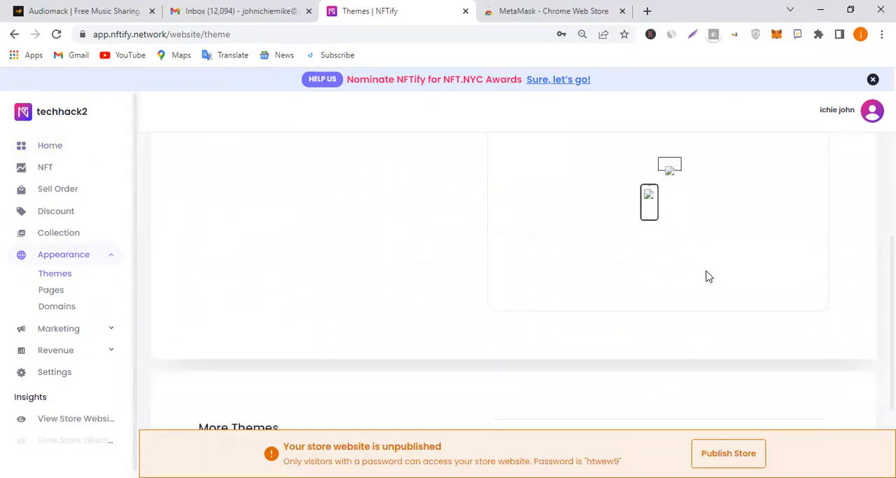
pyautogui.scroll(2, 708, 275)
pyautogui.scroll(-2, 707, 275)
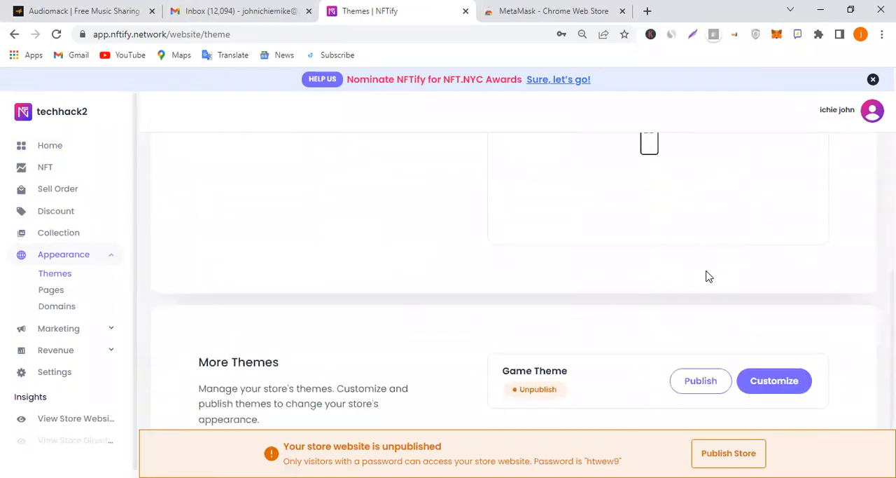
pyautogui.scroll(2, 705, 275)
pyautogui.scroll(-3, 705, 275)
pyautogui.scroll(5, 705, 276)
# Open the Default Theme for customization and switch its home page preview to dark mode
pyautogui.click(775, 238)
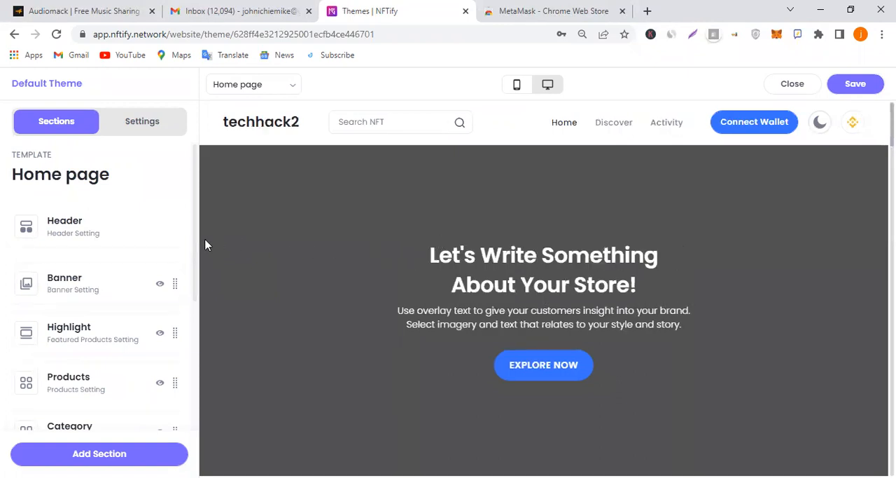
pyautogui.click(819, 124)
pyautogui.scroll(-4, 758, 282)
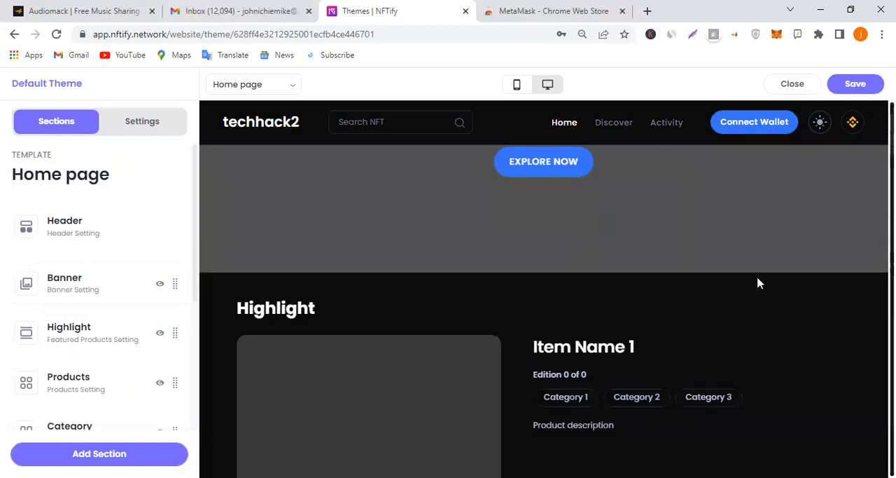
pyautogui.scroll(3, 760, 282)
pyautogui.click(819, 119)
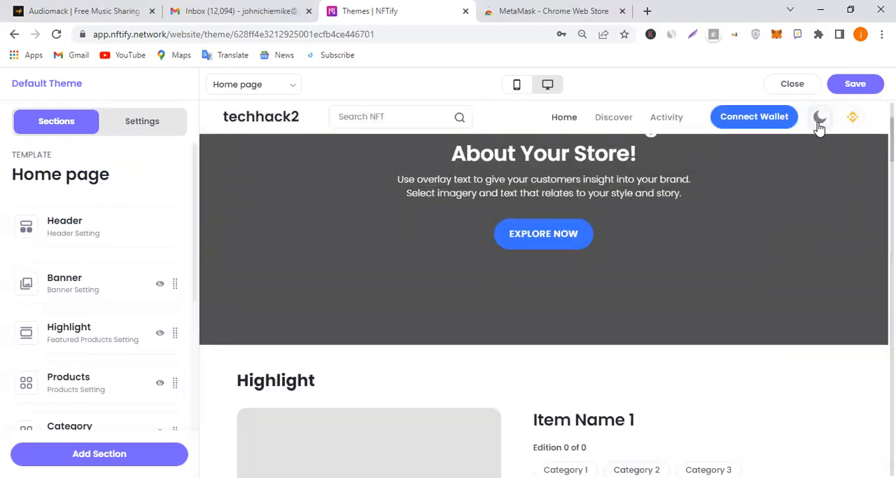
pyautogui.click(819, 125)
pyautogui.scroll(2, 566, 256)
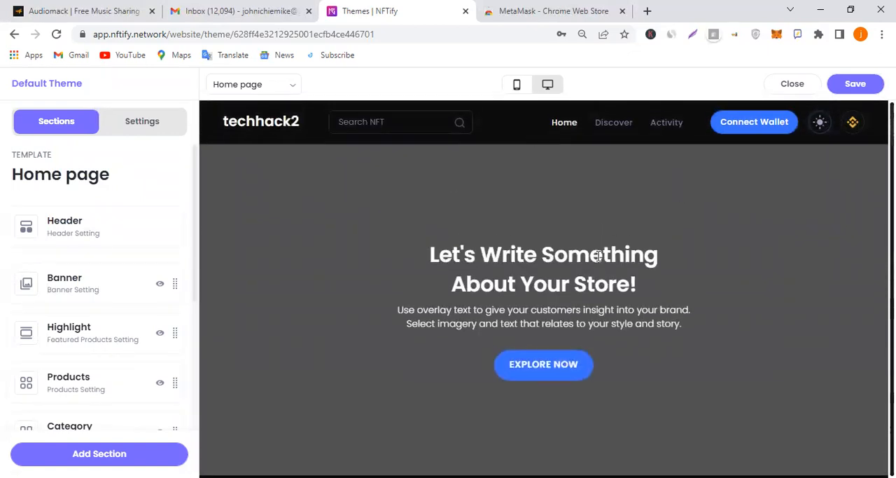
# Set the theme's default mode to Dark mode and turn off the visitors' switch mode button
pyautogui.click(74, 226)
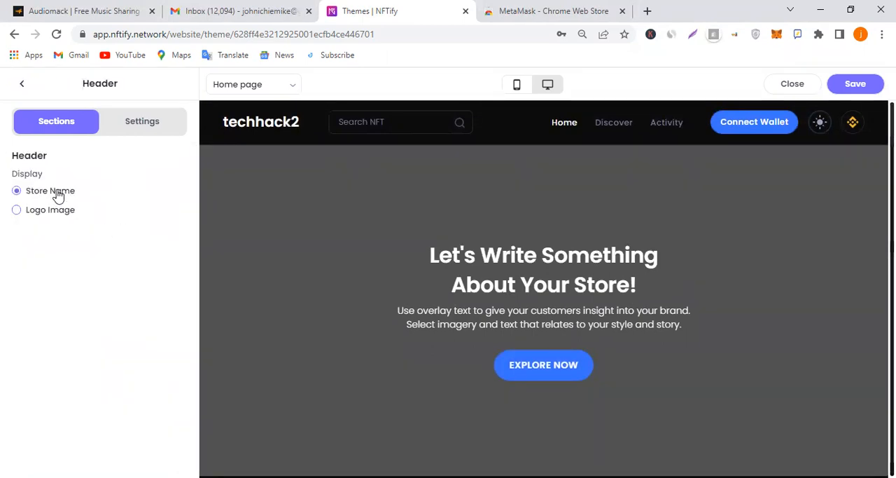
pyautogui.click(142, 124)
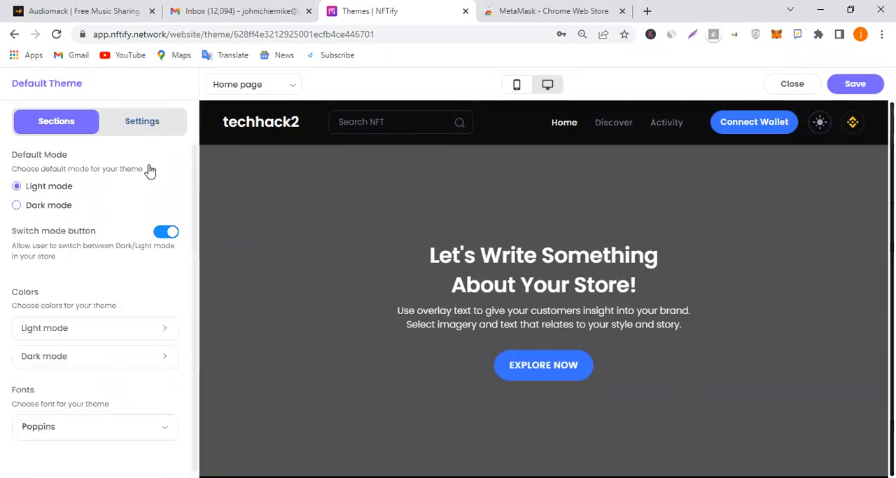
pyautogui.click(52, 205)
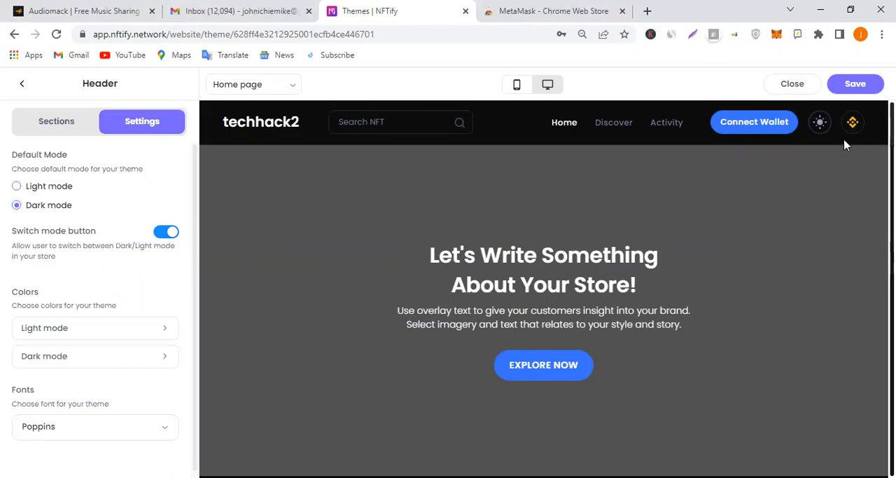
pyautogui.click(166, 235)
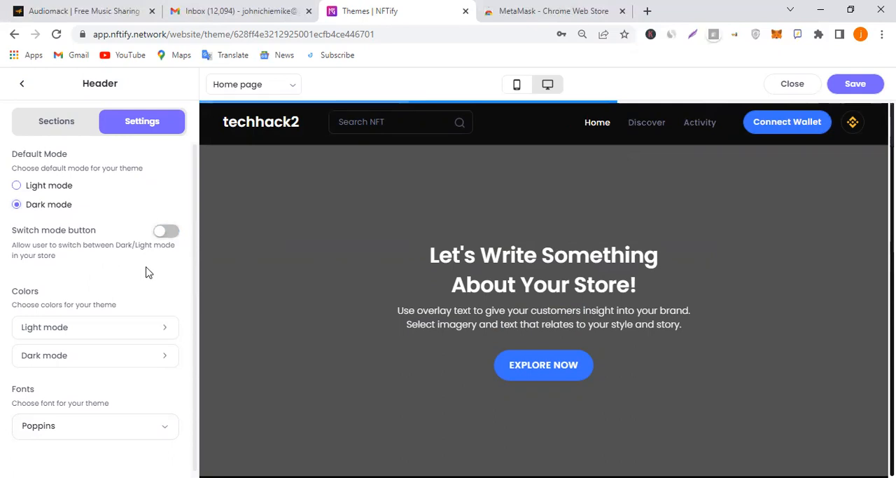
# Set the light mode main buttons' background color to red #D0021B
pyautogui.click(118, 319)
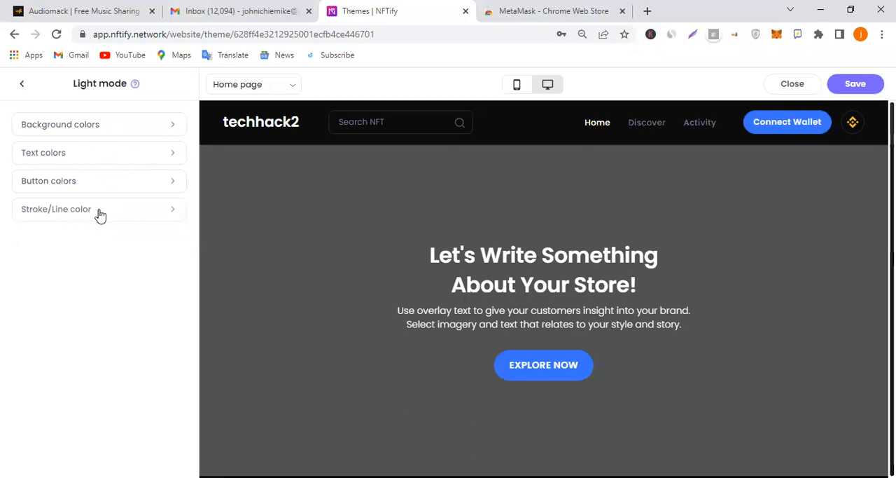
pyautogui.click(116, 181)
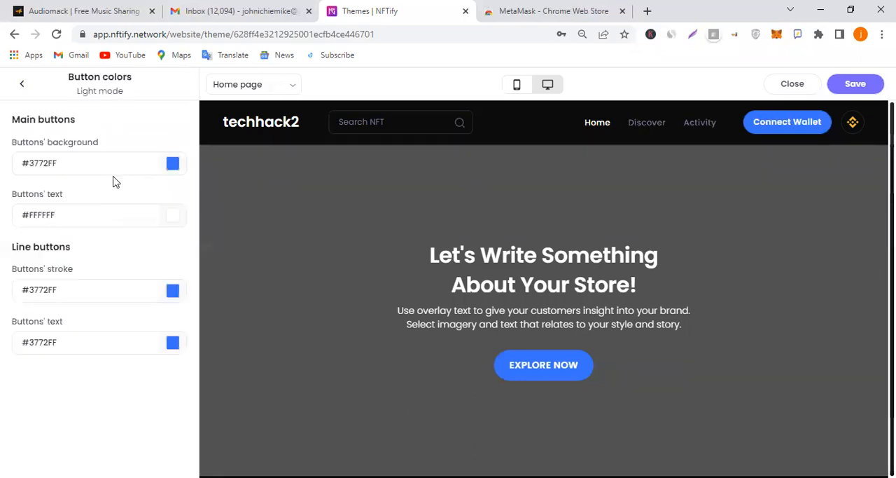
pyautogui.click(143, 168)
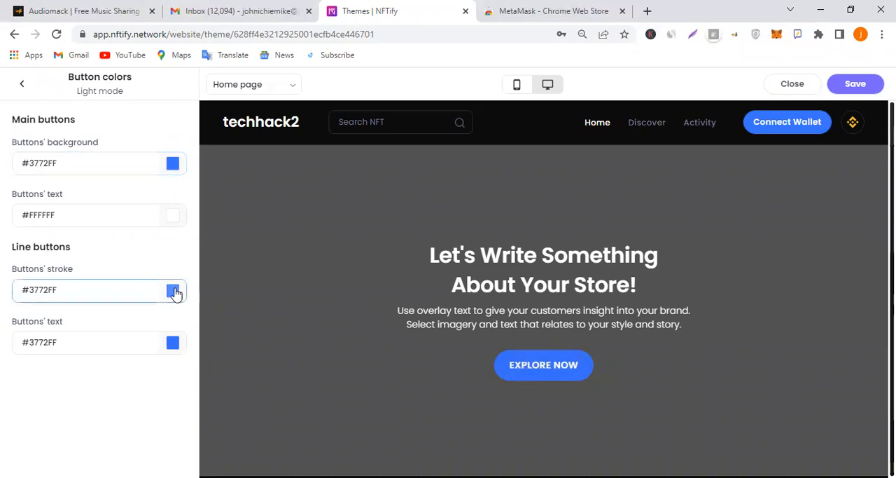
pyautogui.click(171, 165)
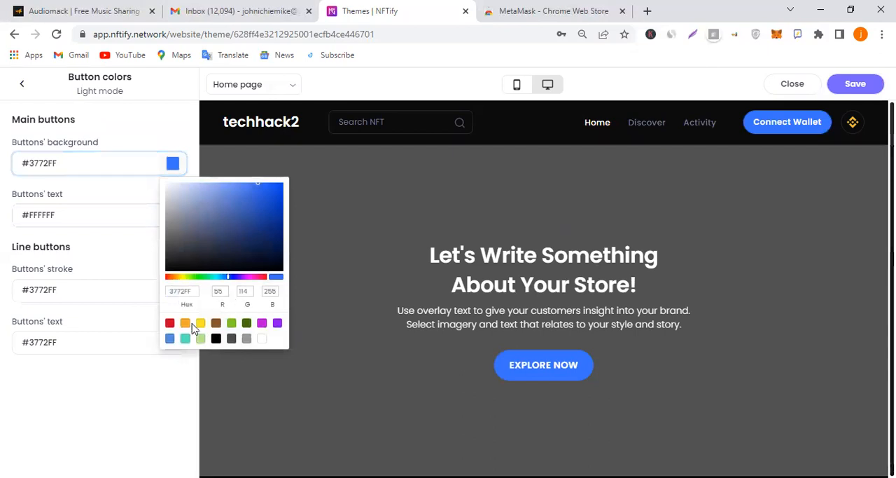
pyautogui.click(169, 323)
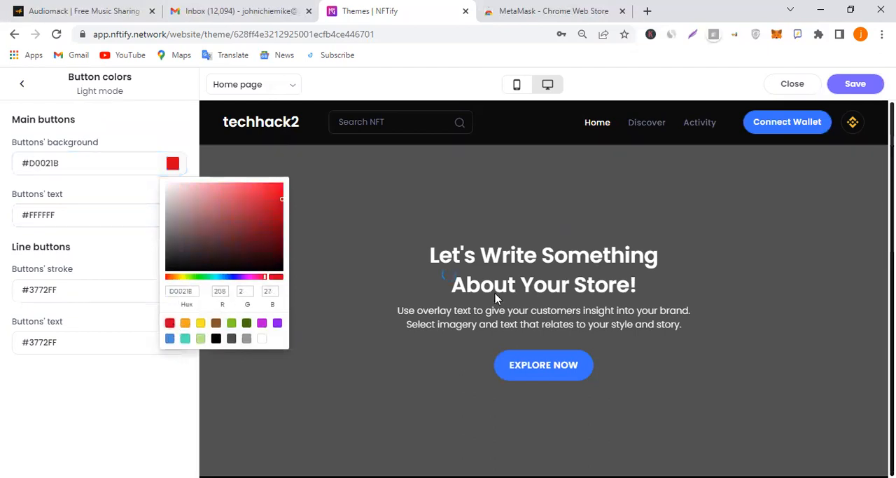
pyautogui.click(103, 419)
# Set the light mode line buttons' stroke and text colors to red #D0021B
pyautogui.click(172, 289)
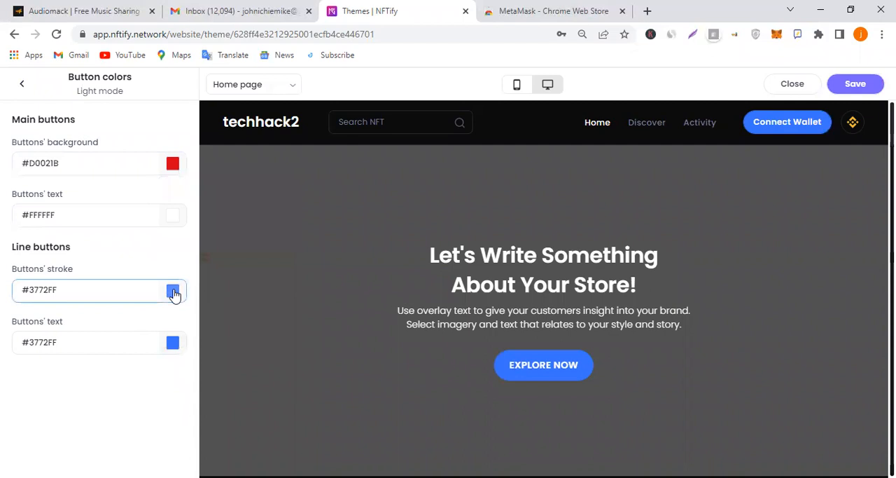
pyautogui.click(169, 449)
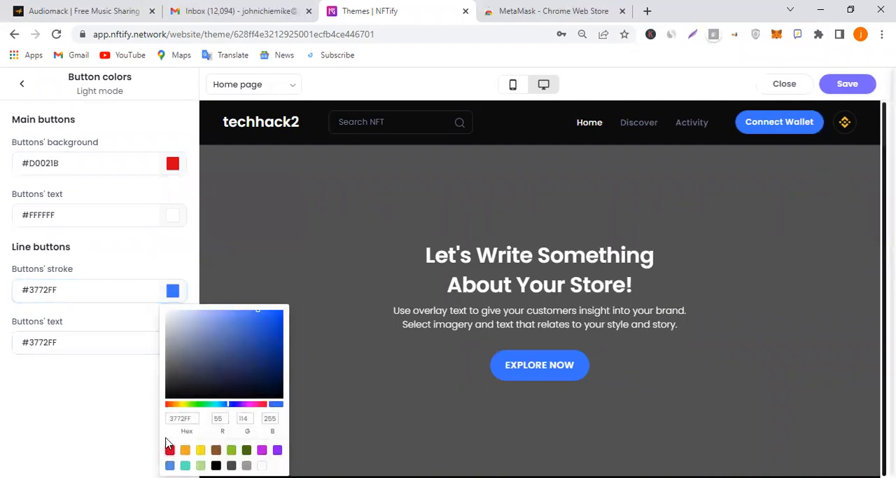
pyautogui.click(142, 366)
pyautogui.click(168, 344)
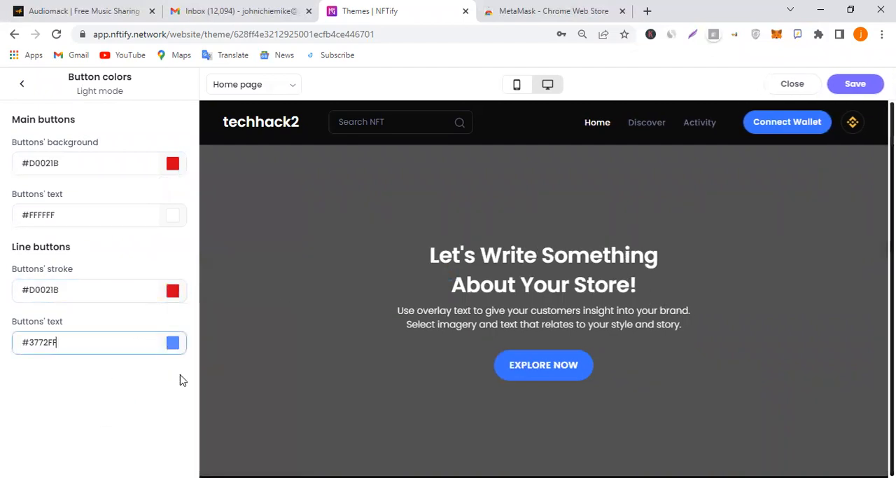
pyautogui.click(170, 303)
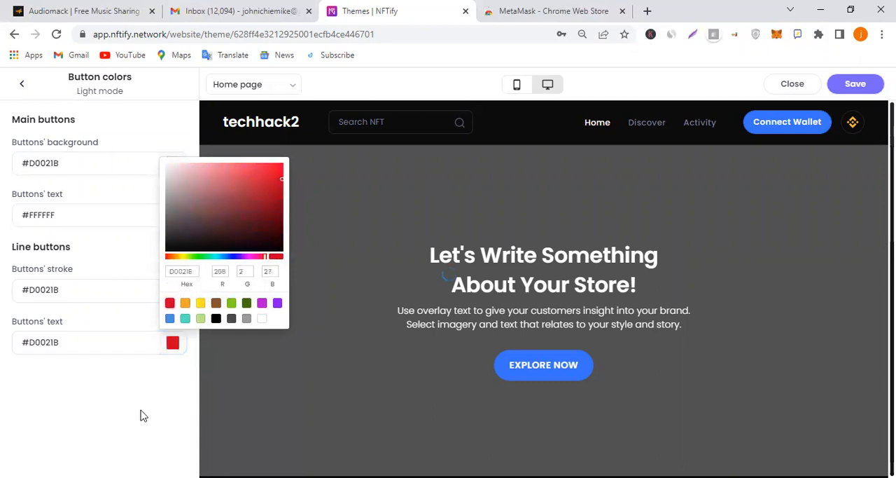
pyautogui.click(140, 416)
# Save the theme's button colors and check the home page in the mobile preview before returning to the desktop preview
pyautogui.scroll(-10, 687, 245)
pyautogui.scroll(10, 686, 244)
pyautogui.click(858, 87)
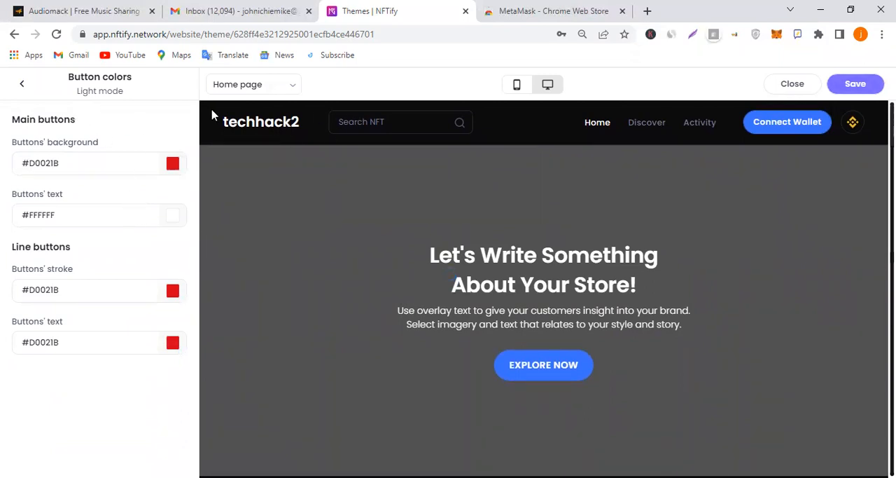
pyautogui.click(517, 85)
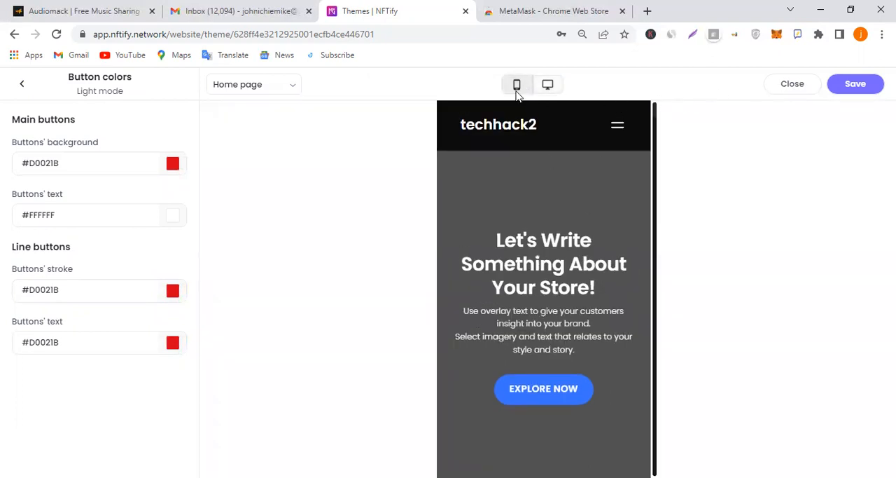
pyautogui.click(547, 84)
# Set the light mode title text color to red #D0021B
pyautogui.click(22, 84)
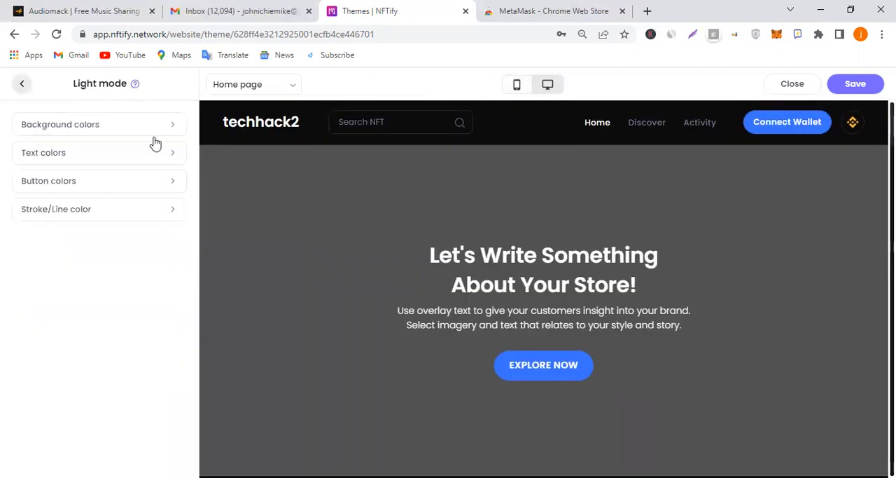
pyautogui.click(100, 157)
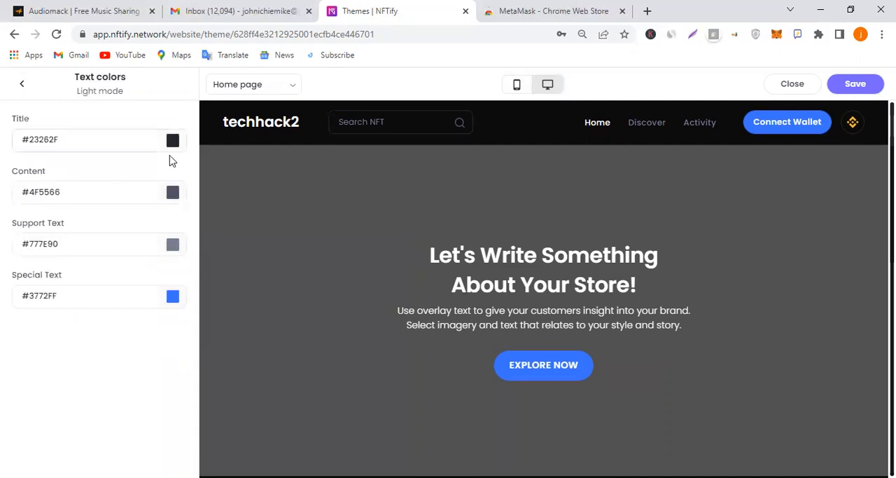
pyautogui.click(175, 300)
pyautogui.click(170, 144)
pyautogui.click(173, 142)
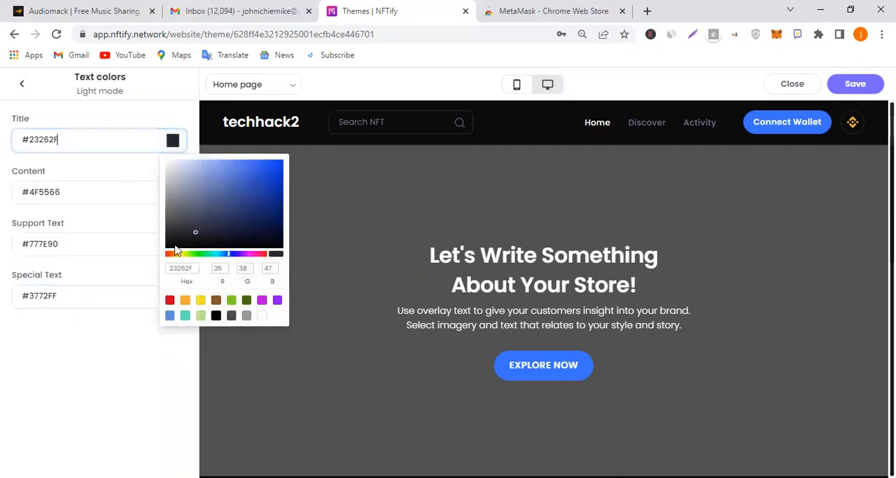
pyautogui.click(170, 301)
pyautogui.click(106, 361)
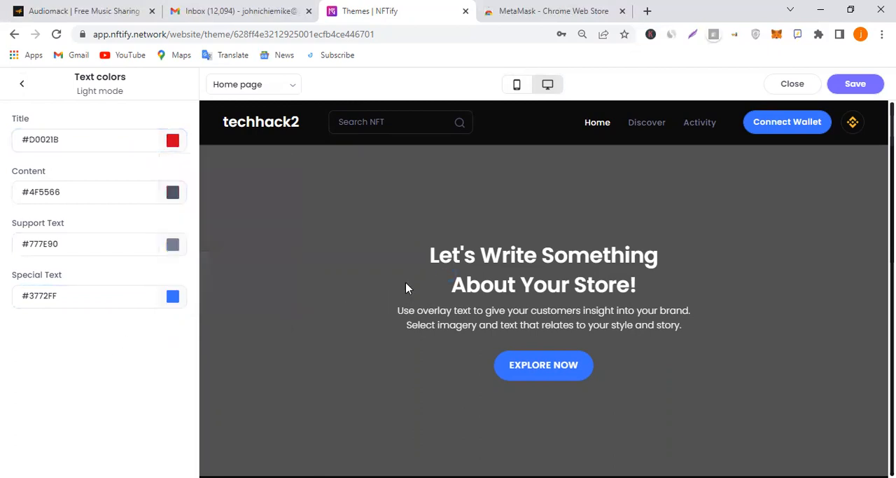
# Look over the home page preview, reload the theme editor and check the preview again
pyautogui.scroll(-4, 481, 266)
pyautogui.scroll(4, 480, 276)
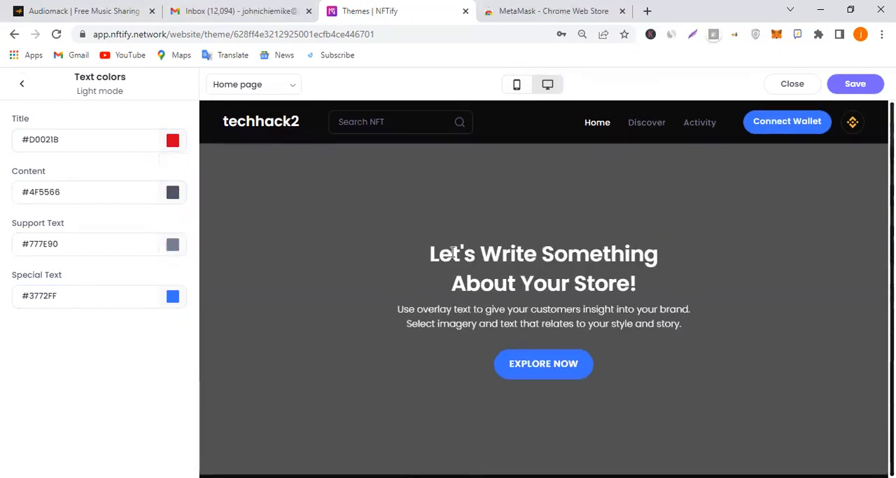
pyautogui.click(57, 35)
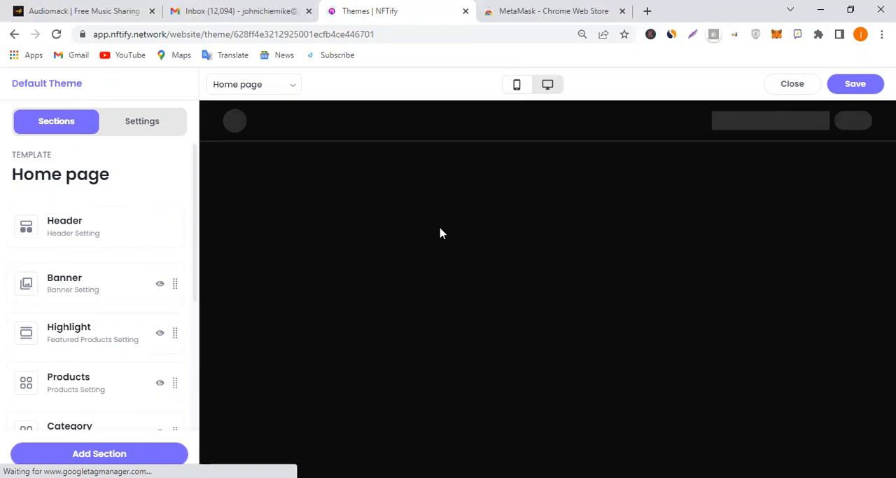
pyautogui.scroll(-6, 495, 242)
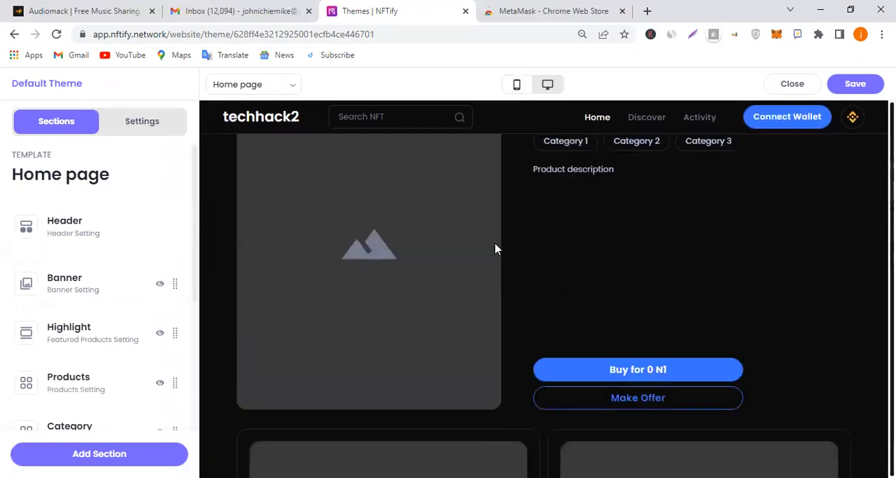
pyautogui.scroll(2, 497, 247)
# Look at the color groups offered for dark mode in the theme settings
pyautogui.click(88, 239)
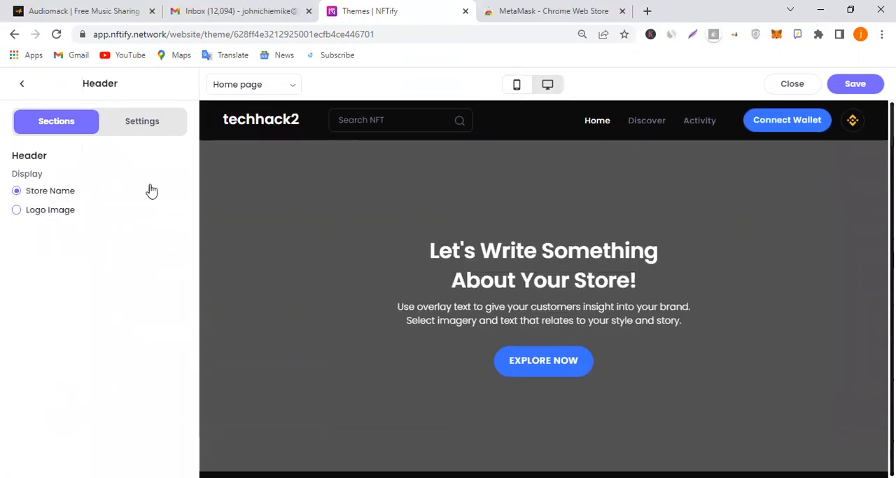
pyautogui.click(131, 123)
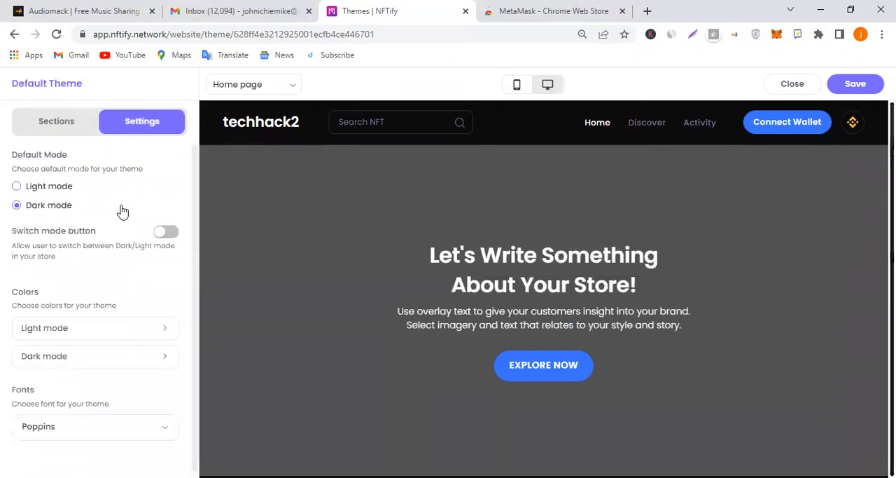
pyautogui.scroll(-1, 105, 258)
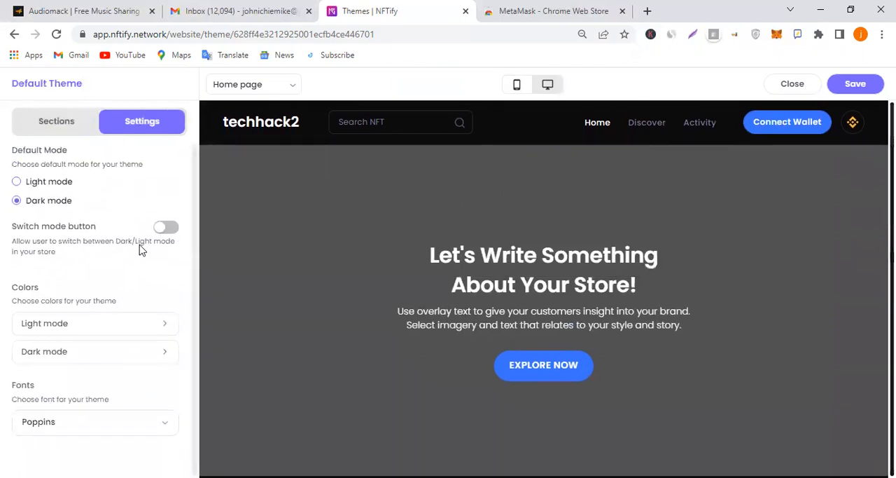
pyautogui.click(128, 356)
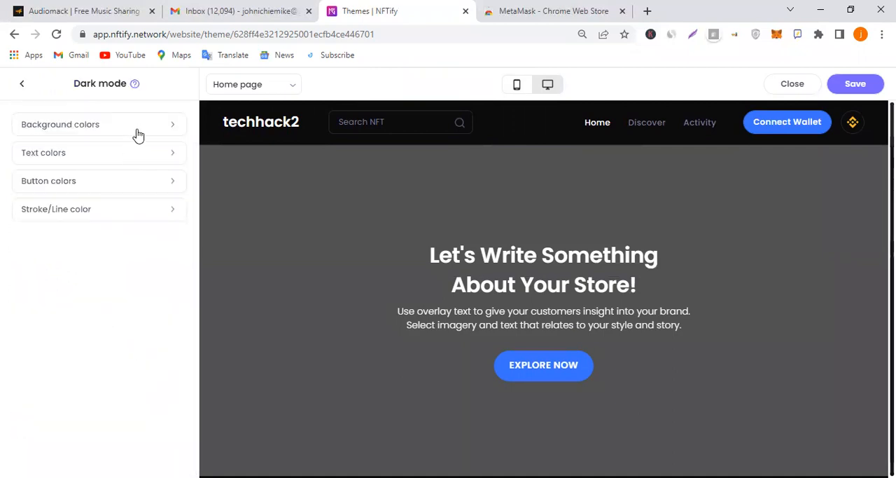
pyautogui.click(23, 85)
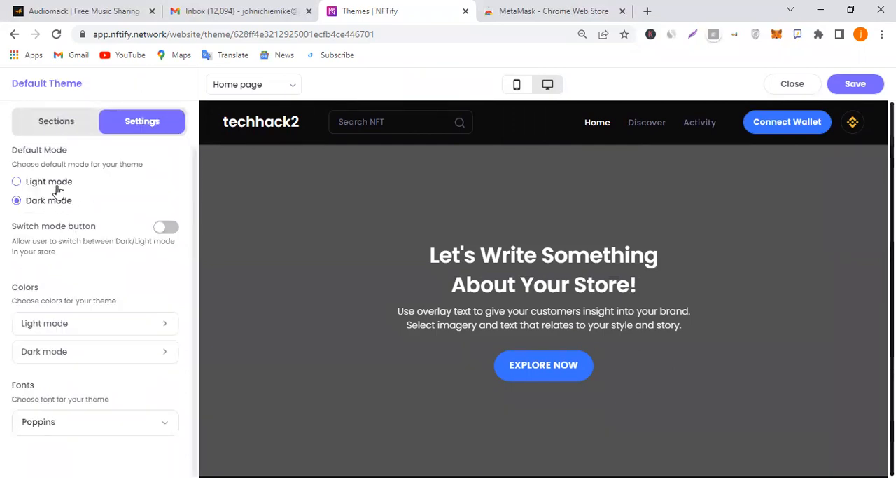
# Set the theme's default mode to Light mode and look over the home page preview down to the footer
pyautogui.click(16, 182)
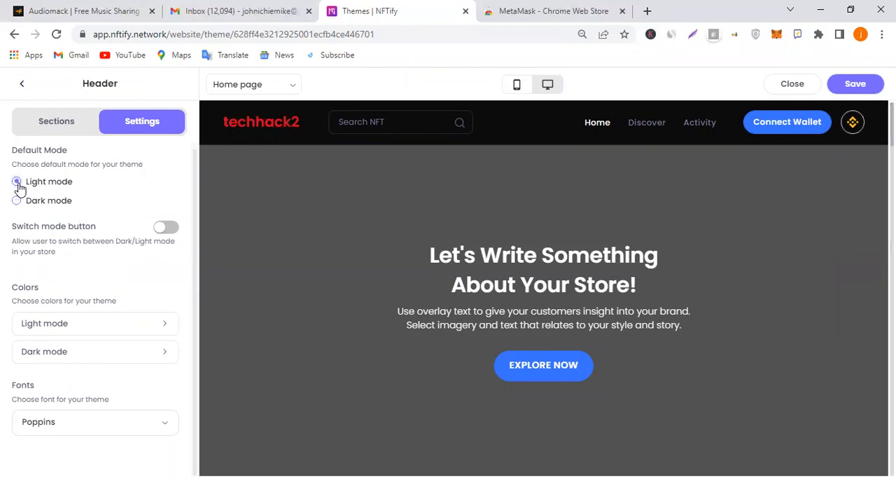
pyautogui.scroll(-10, 699, 264)
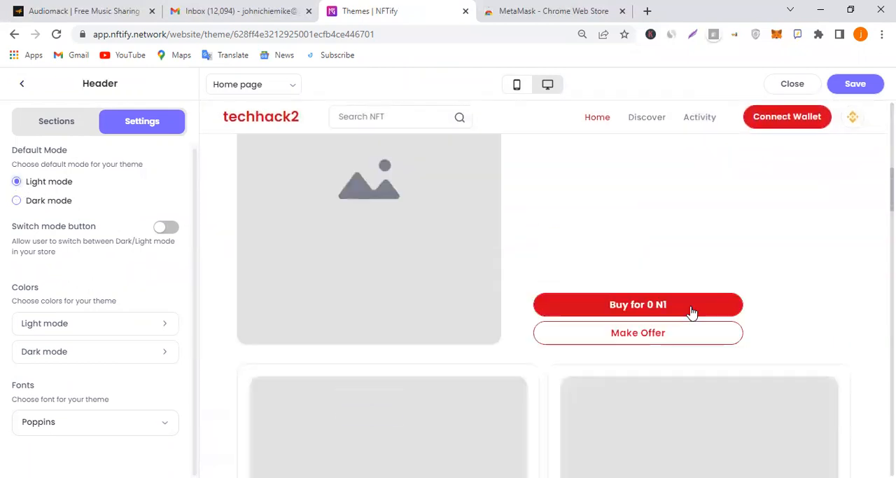
pyautogui.scroll(-8, 692, 313)
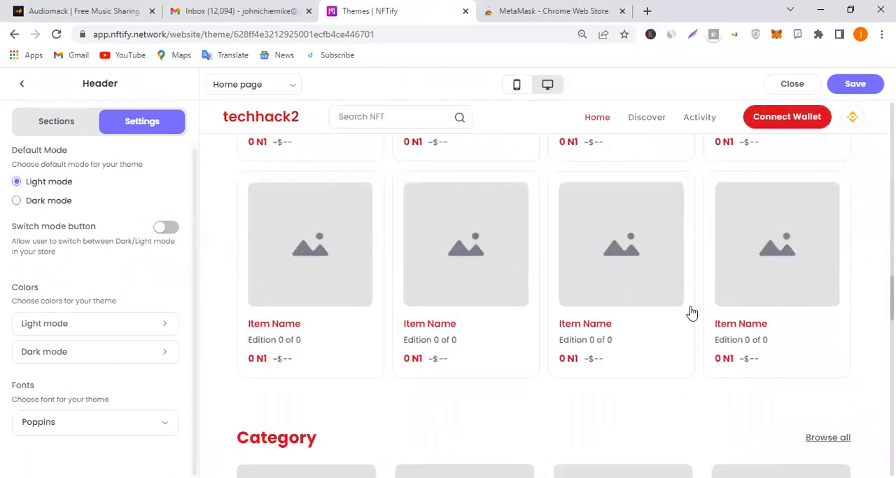
pyautogui.scroll(-5, 547, 336)
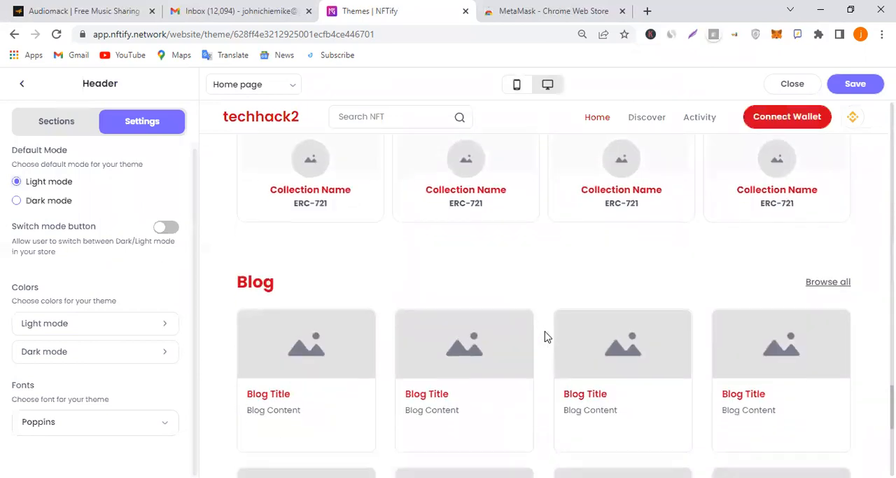
# Duplicate the theme editor's browser tab and close the editor in one copy to open the Themes Setting page there
pyautogui.rightClick(382, 11)
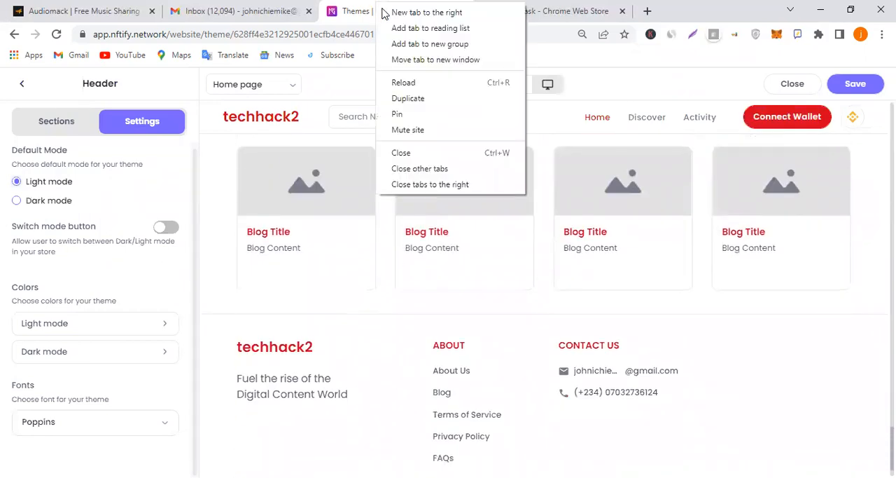
pyautogui.click(448, 103)
pyautogui.click(434, 6)
pyautogui.click(498, 5)
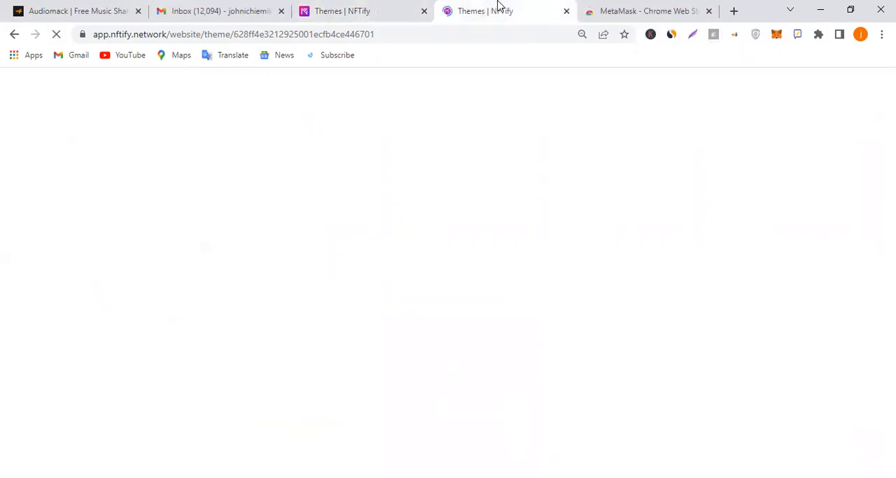
pyautogui.moveTo(499, 5); pyautogui.dragTo(344, 6)
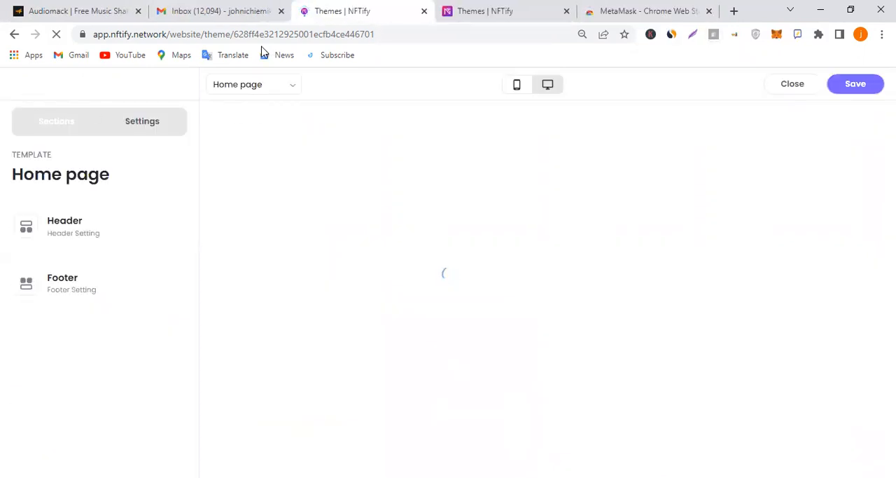
pyautogui.click(511, 7)
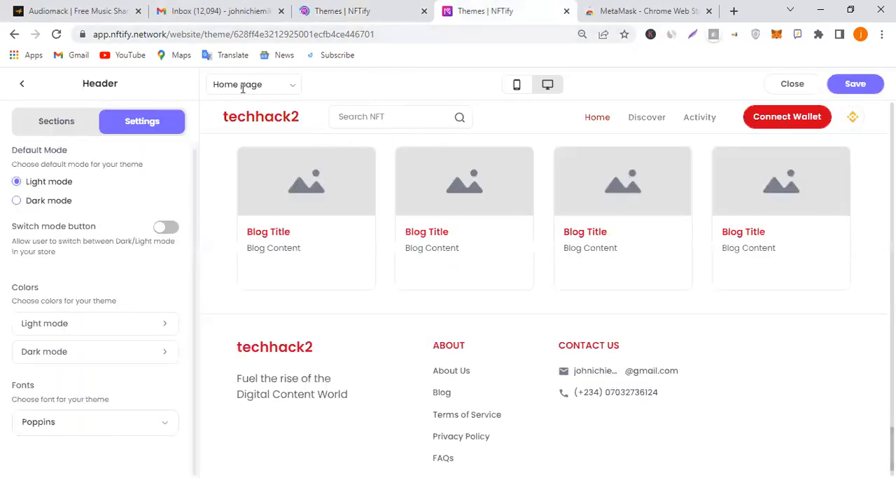
pyautogui.click(371, 11)
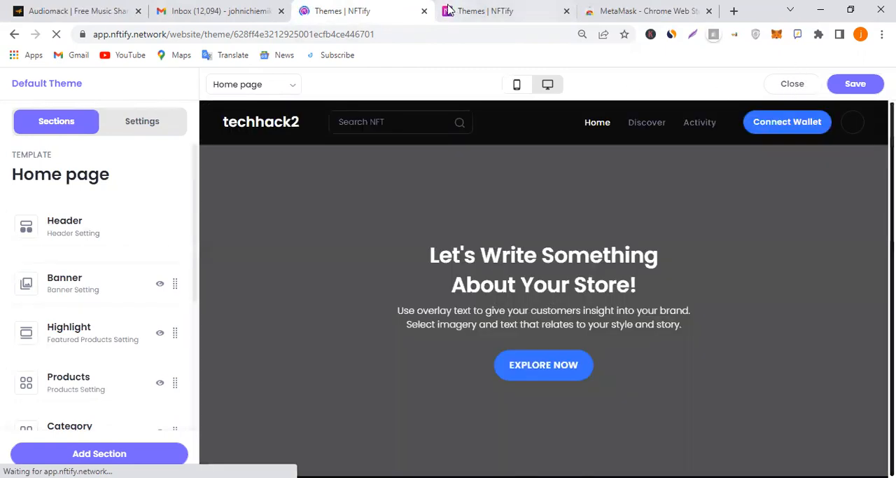
pyautogui.click(790, 85)
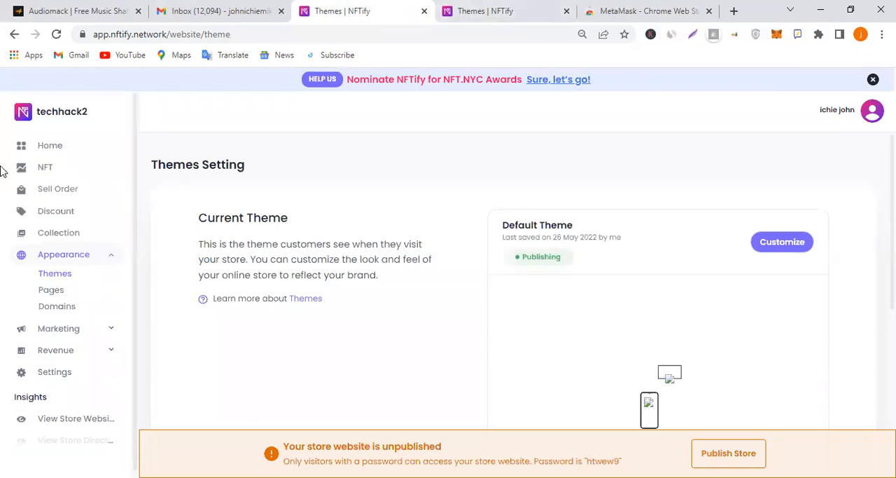
# Return to the browser tab with the theme editor and set the default mode to Dark mode
pyautogui.click(506, 8)
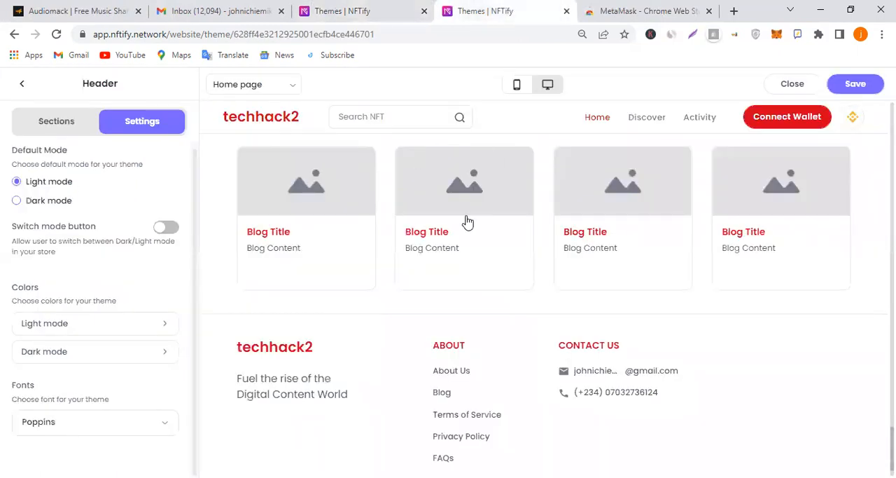
pyautogui.scroll(8, 421, 229)
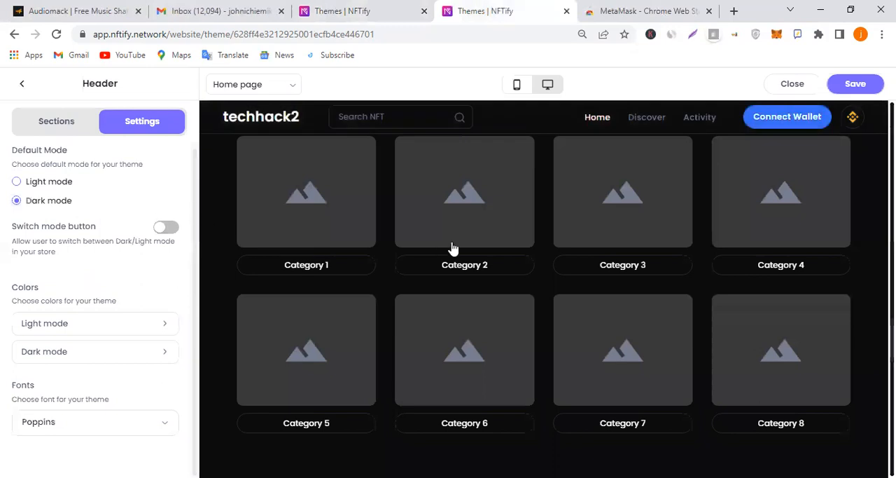
# Open the home page's Header section settings, switch the display to Logo Image and return it to Store Name
pyautogui.scroll(6, 453, 250)
pyautogui.scroll(1, 116, 277)
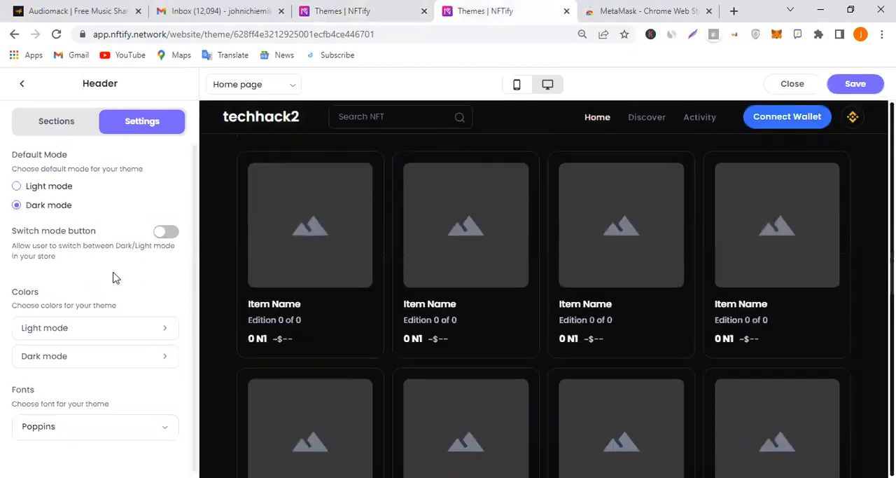
pyautogui.click(21, 84)
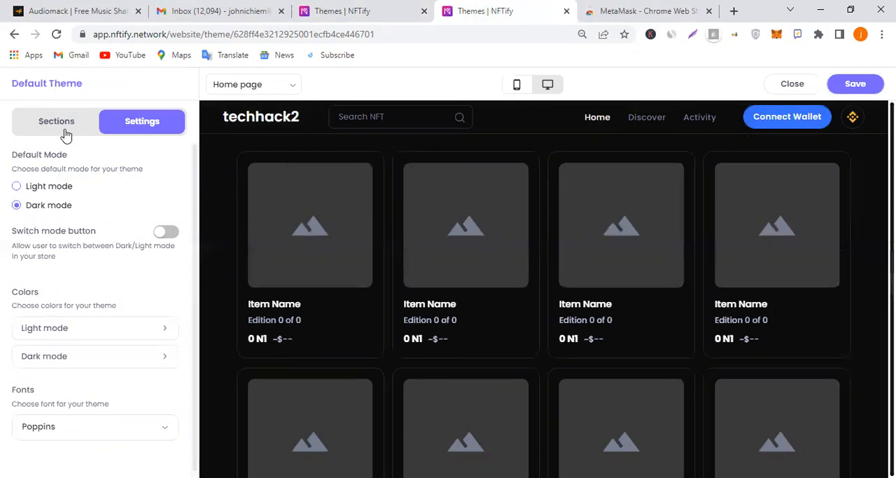
pyautogui.click(63, 130)
pyautogui.click(88, 242)
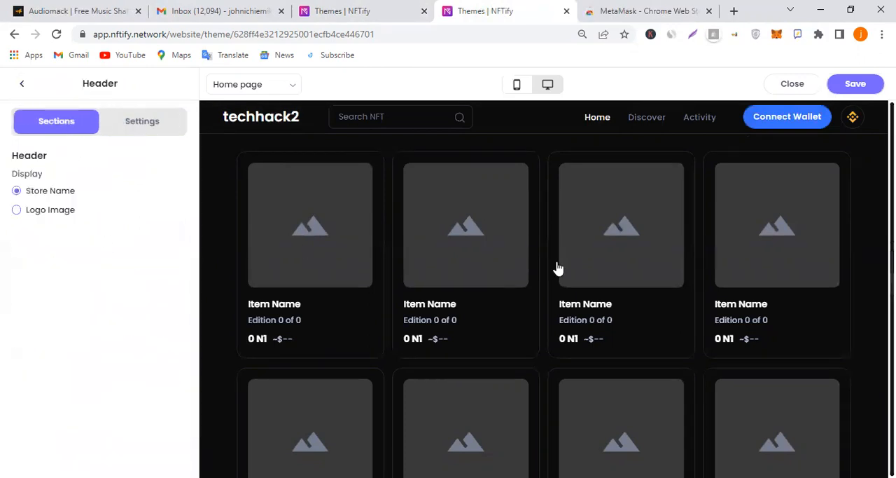
pyautogui.scroll(15, 566, 295)
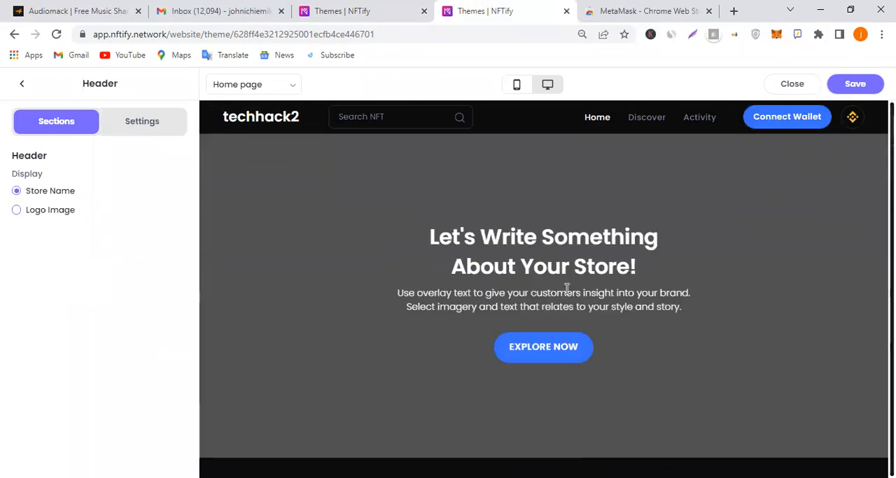
pyautogui.click(57, 212)
pyautogui.click(61, 191)
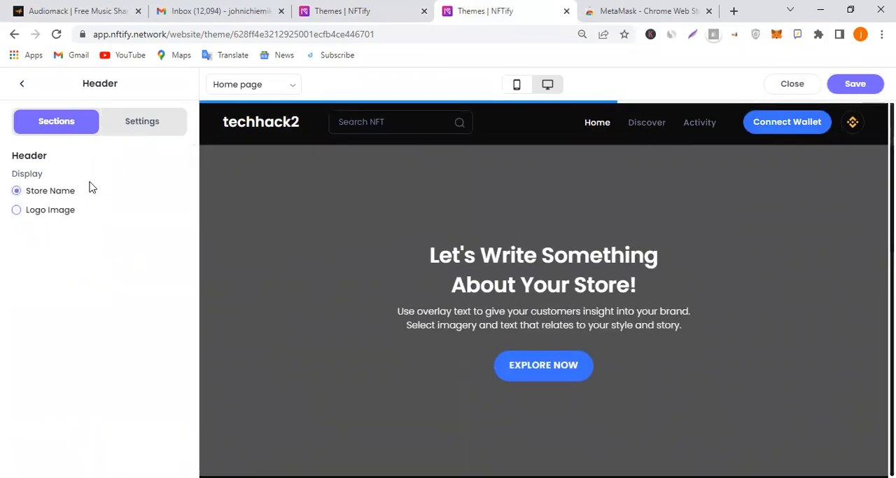
# Open the home page's Banner section settings and set the banner ratio to 20:9
pyautogui.click(21, 83)
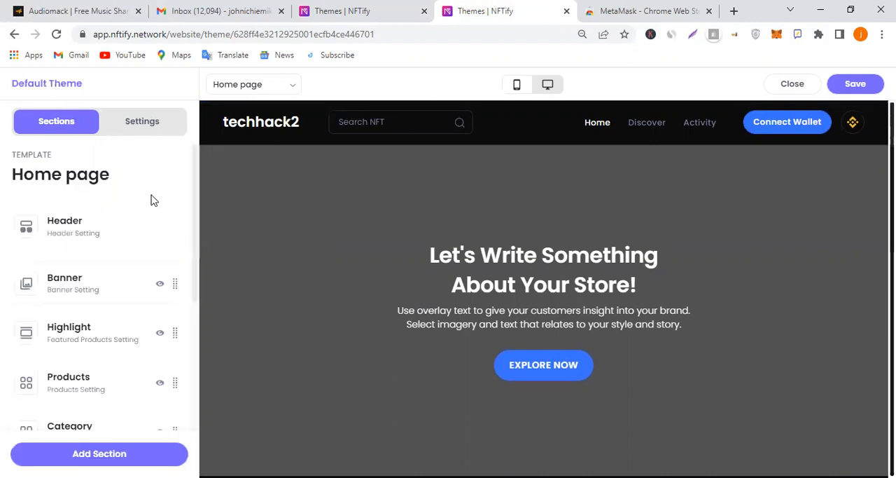
pyautogui.click(84, 283)
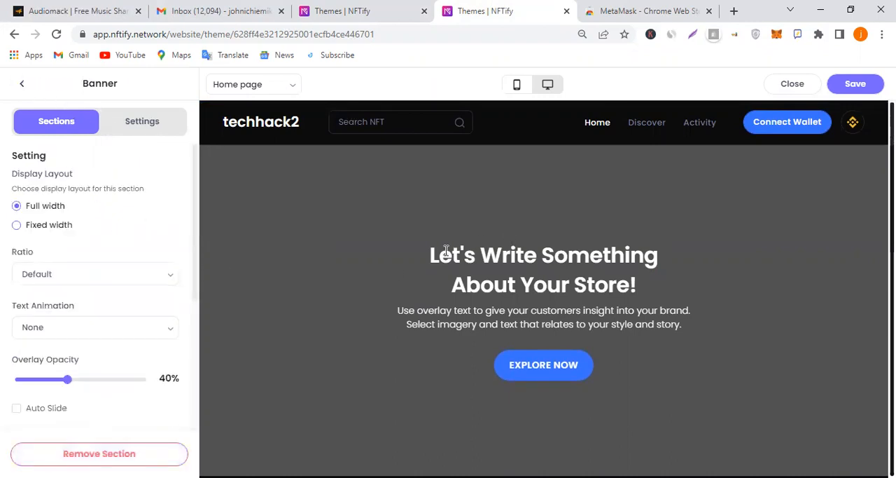
pyautogui.scroll(-2, 474, 256)
pyautogui.scroll(2, 315, 292)
pyautogui.click(131, 276)
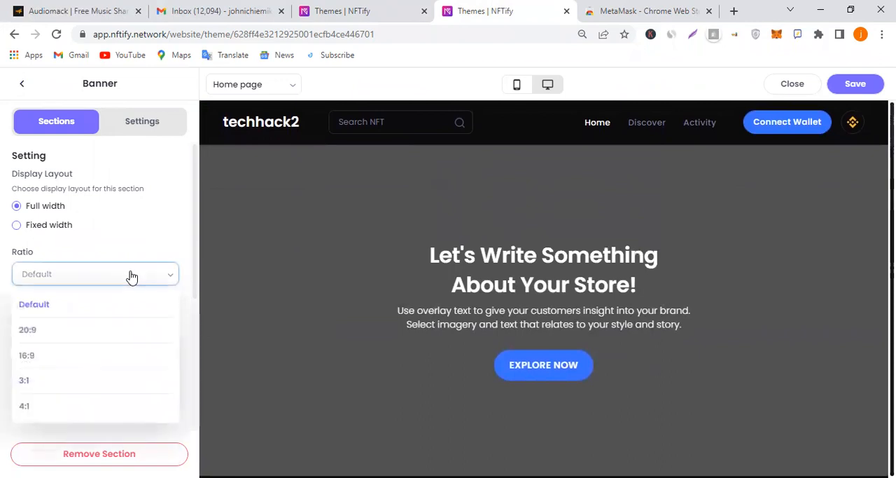
pyautogui.click(91, 329)
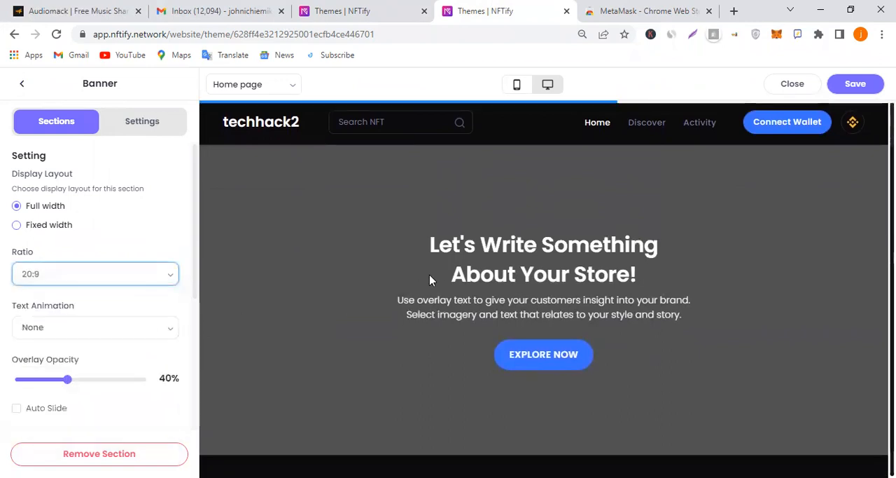
# Switch the preview to the mobile layout and set the banner ratio to Default
pyautogui.click(517, 86)
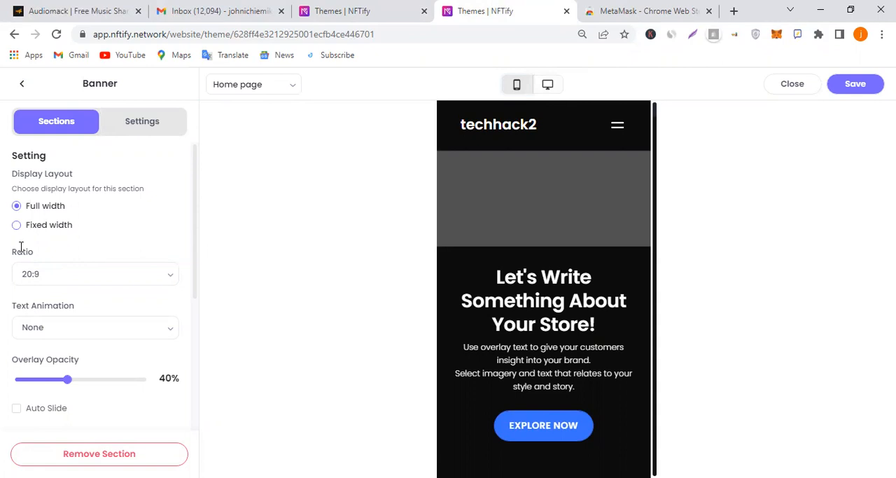
pyautogui.click(103, 283)
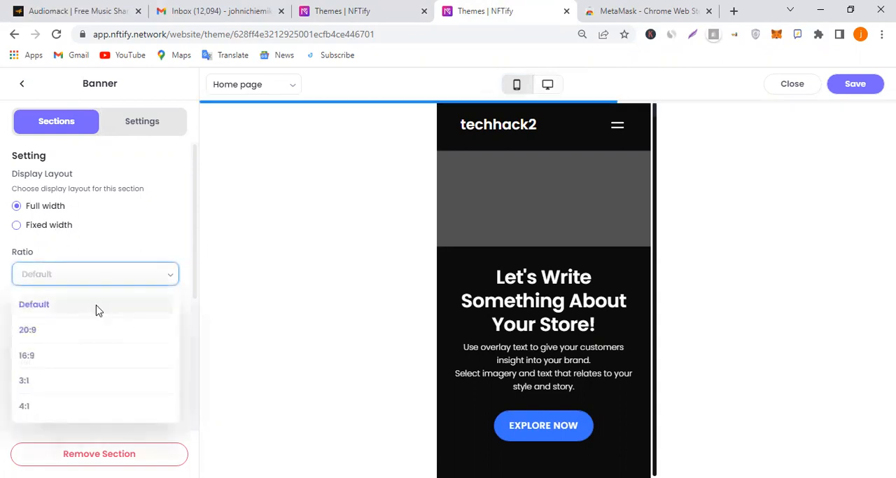
pyautogui.click(96, 307)
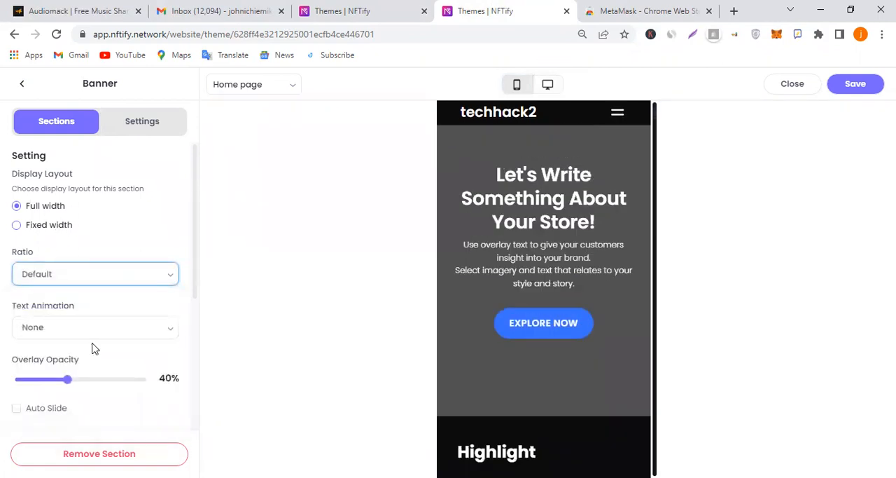
# Upload the JPG tezos-mKLjUjUkX6c-unsplash from Downloads as the banner image of Slideshow 1
pyautogui.click(119, 334)
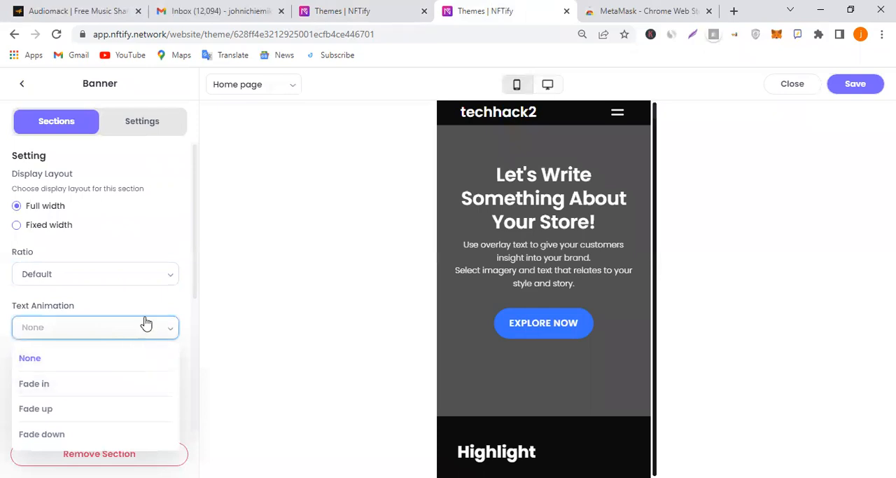
pyautogui.scroll(-5, 139, 311)
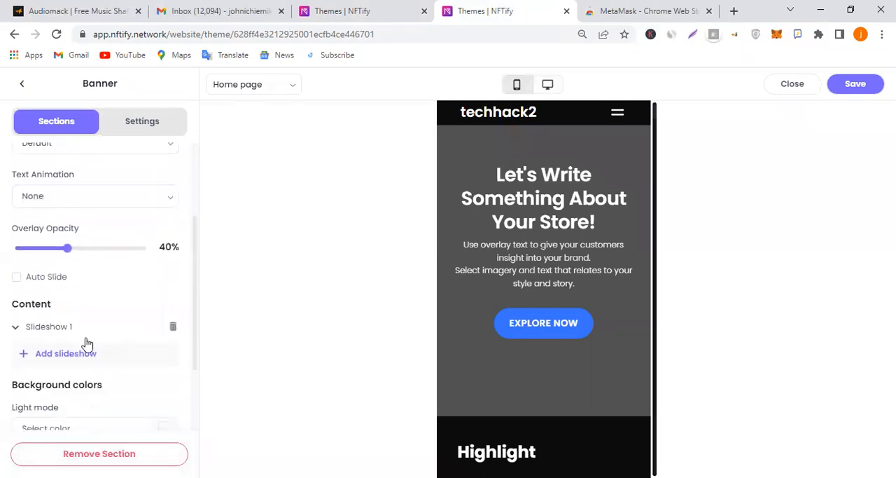
pyautogui.click(45, 263)
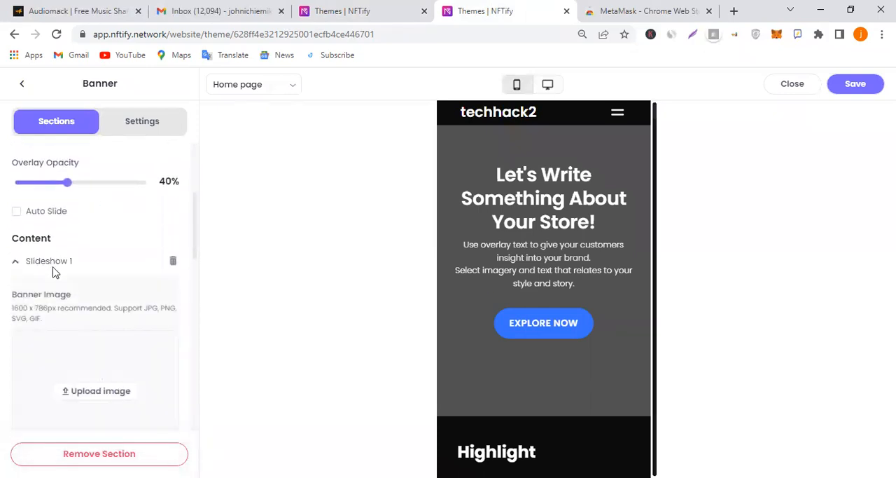
pyautogui.scroll(-1, 105, 308)
pyautogui.click(104, 326)
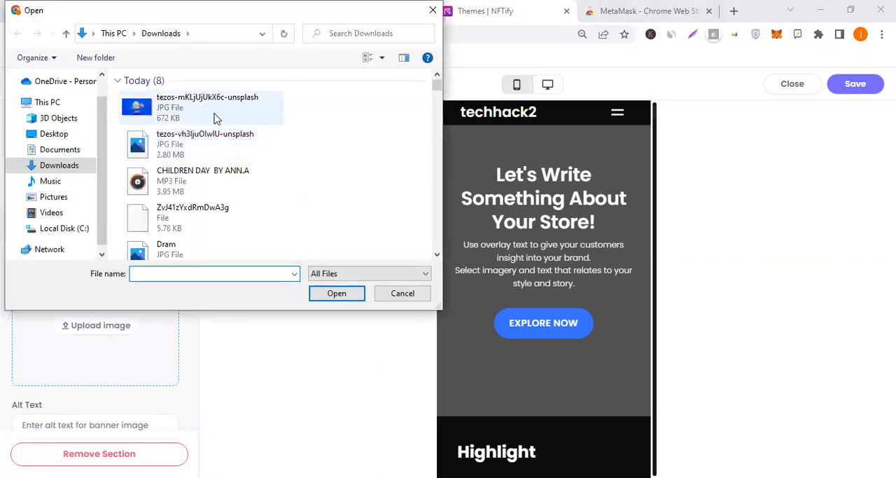
pyautogui.click(209, 116)
pyautogui.click(354, 296)
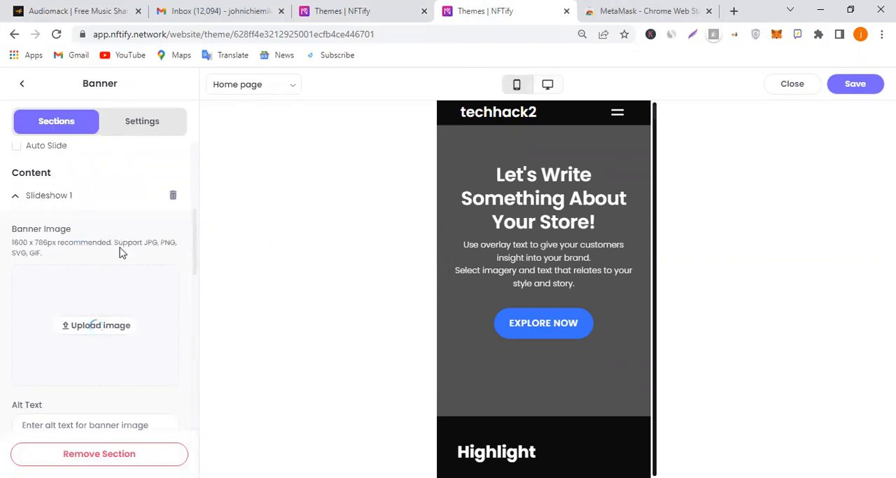
pyautogui.scroll(-2, 114, 260)
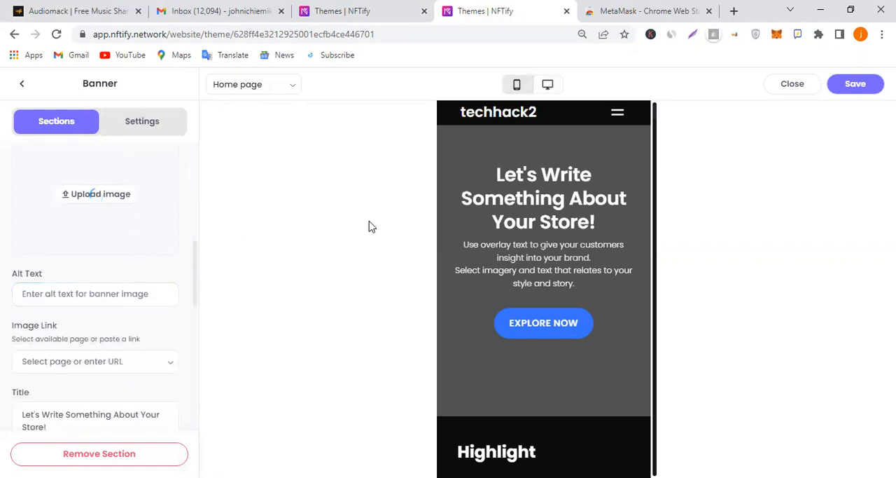
pyautogui.scroll(3, 91, 315)
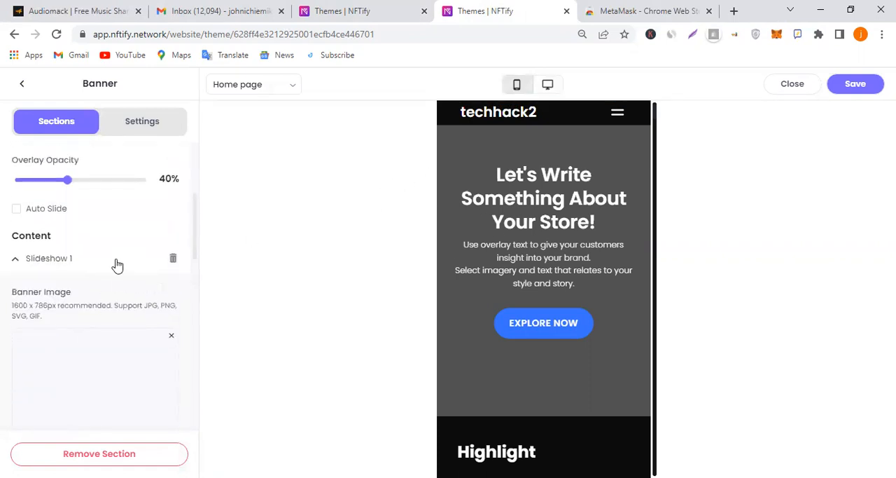
pyautogui.scroll(-1, 116, 265)
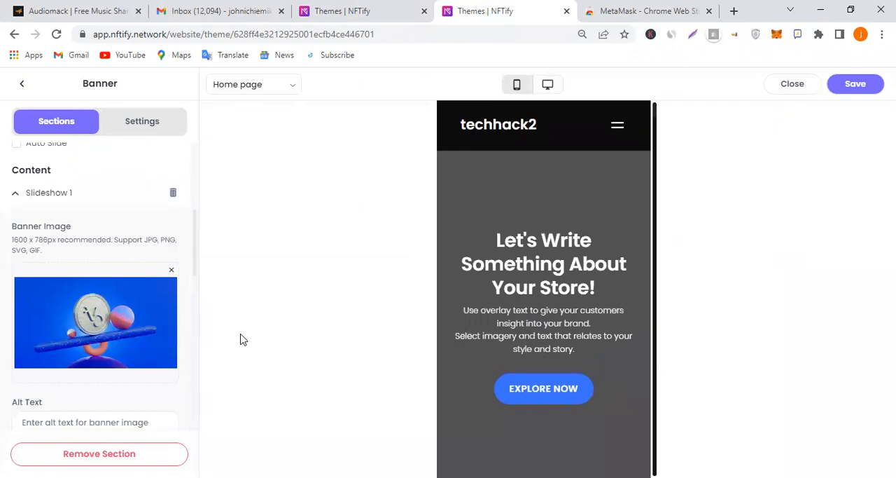
# Clear the title text of the banner's Slideshow 1
pyautogui.scroll(-3, 98, 323)
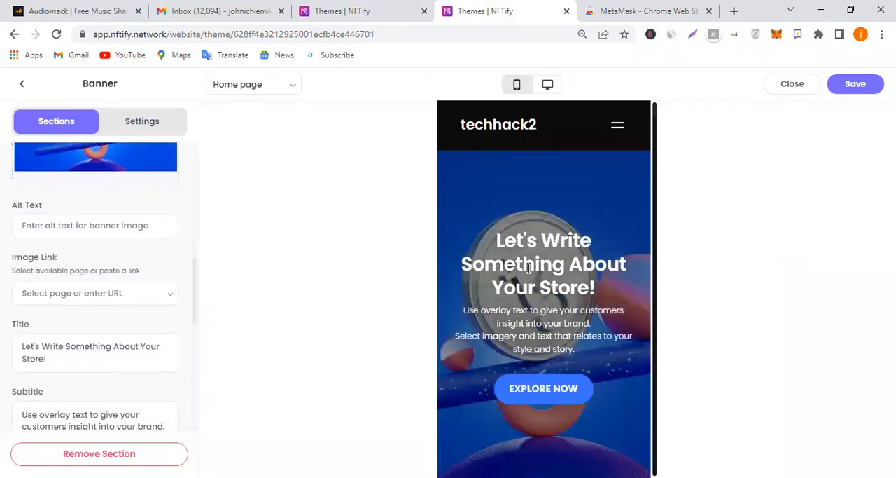
pyautogui.scroll(-2, 536, 282)
pyautogui.scroll(2, 540, 284)
pyautogui.click(59, 349)
pyautogui.hotkey('ctrl', 'a')
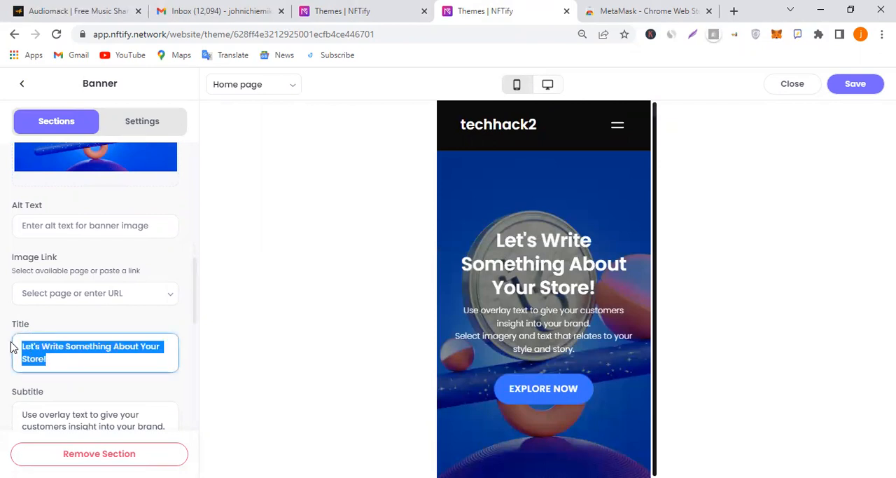
pyautogui.press('BackSpace')
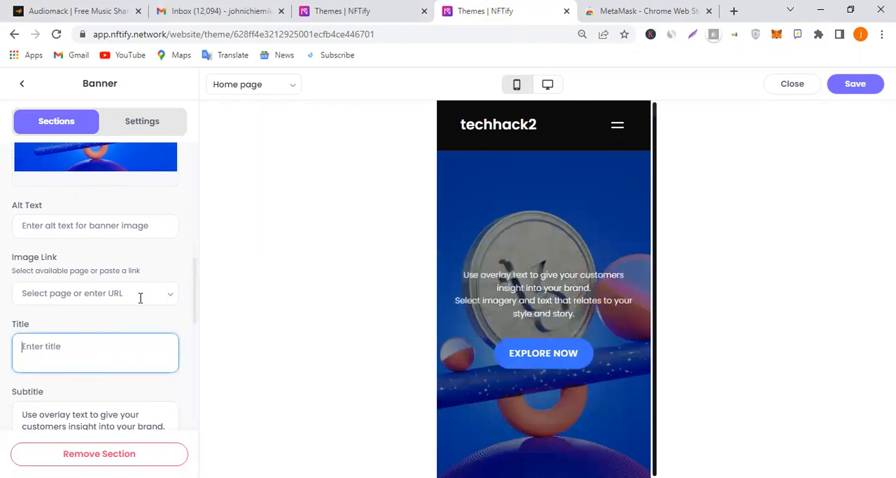
# Leave the banner's image link unset and delete the subtitle text of Slideshow 1
pyautogui.click(141, 298)
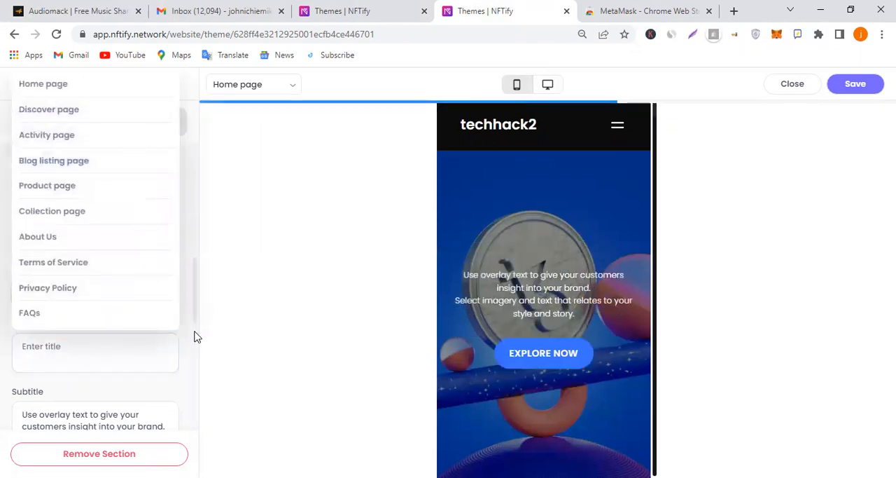
pyautogui.click(171, 345)
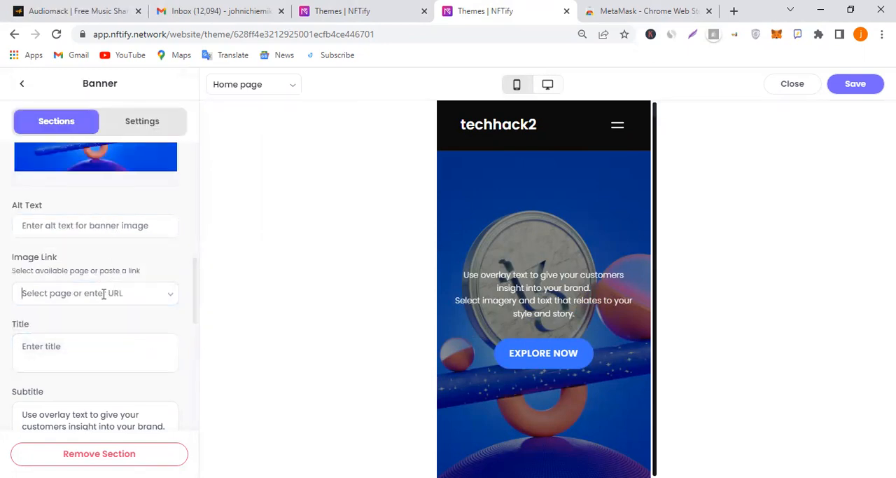
pyautogui.click(103, 294)
pyautogui.click(155, 380)
pyautogui.scroll(-1, 155, 380)
pyautogui.click(139, 367)
pyautogui.hotkey('ctrl', 'a')
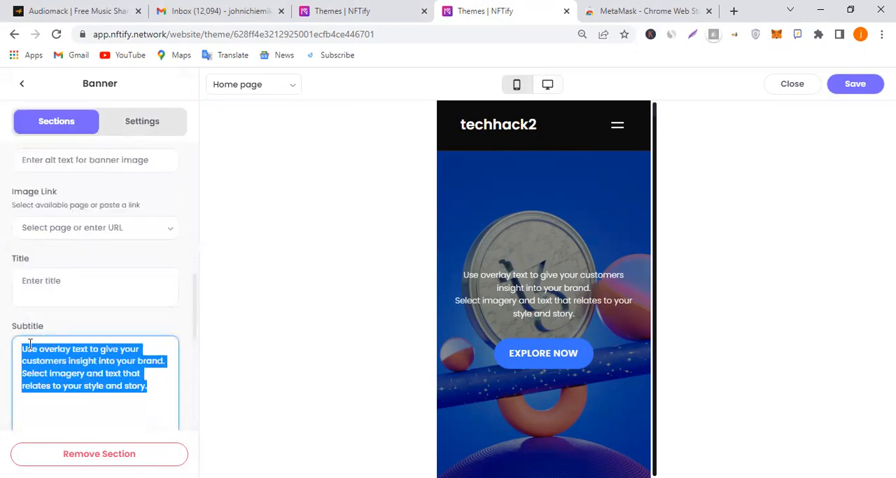
pyautogui.press('BackSpace')
pyautogui.scroll(-2, 88, 344)
pyautogui.scroll(1, 86, 314)
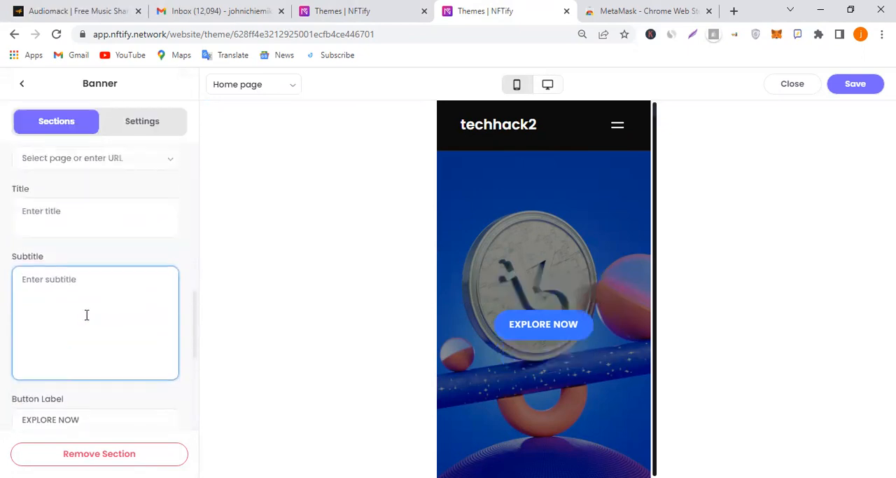
# Set the banner's dark mode background color to black, #000000
pyautogui.scroll(-2, 86, 315)
pyautogui.click(99, 295)
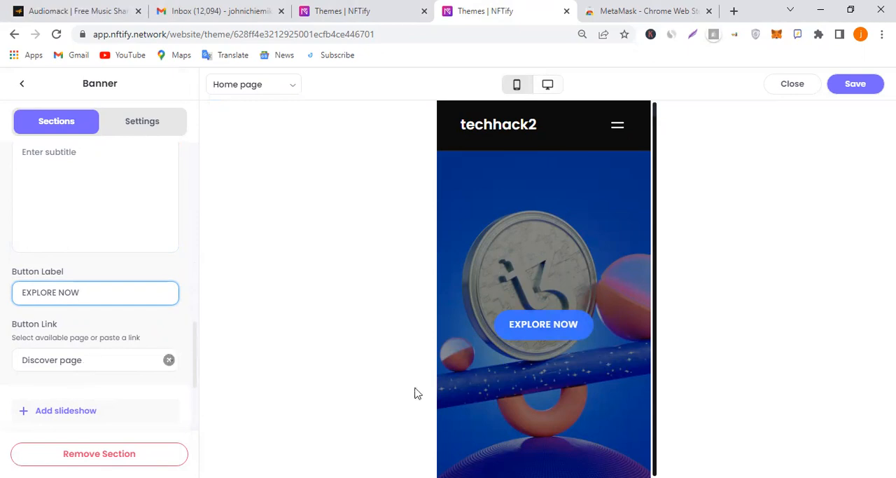
pyautogui.scroll(-3, 65, 365)
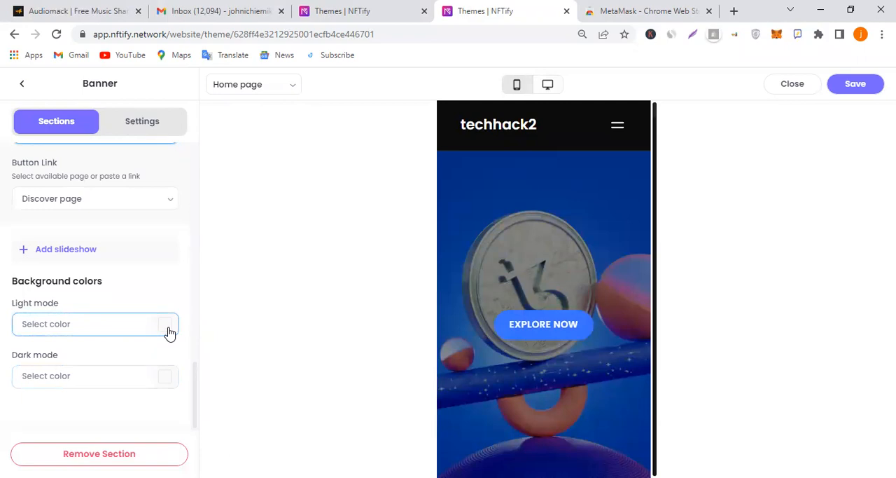
pyautogui.click(91, 324)
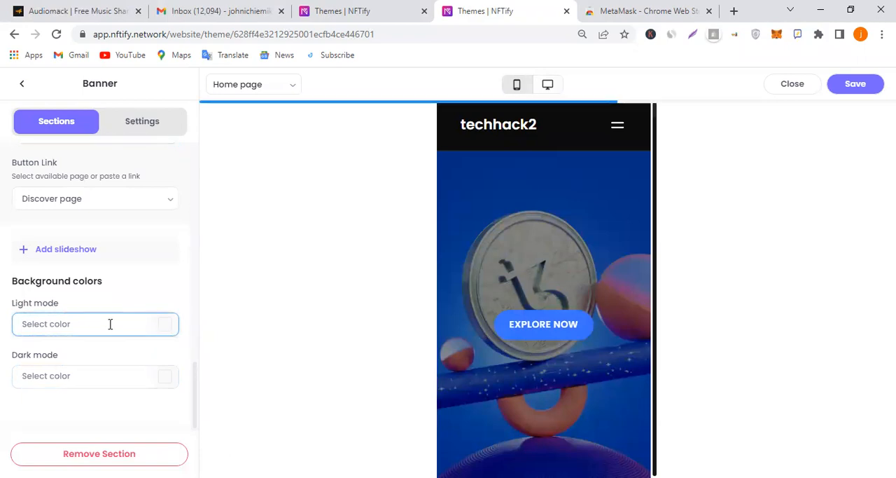
pyautogui.click(167, 330)
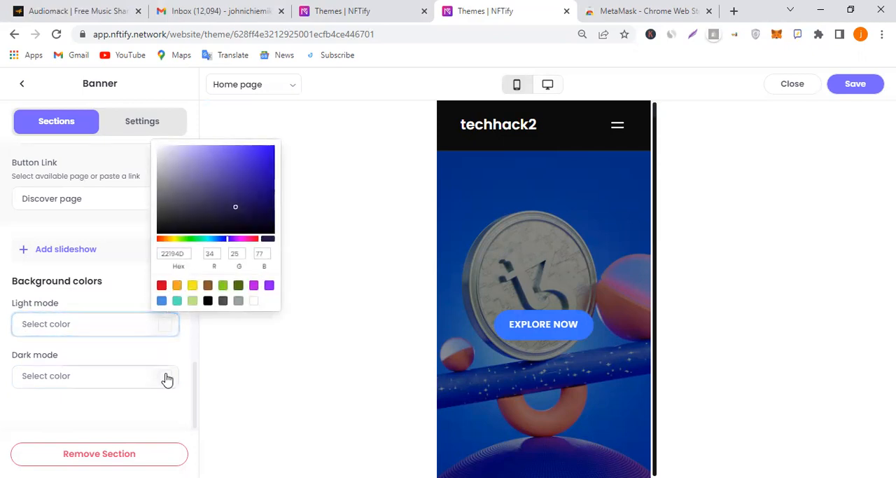
pyautogui.click(221, 378)
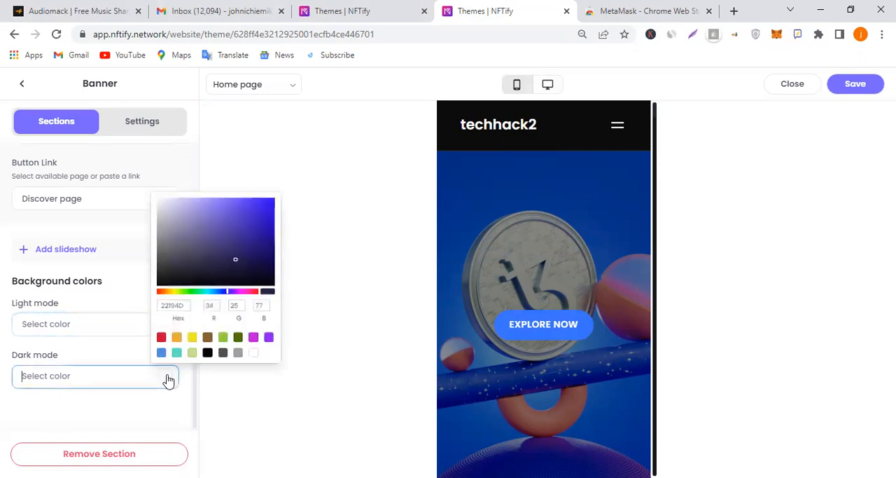
pyautogui.click(207, 353)
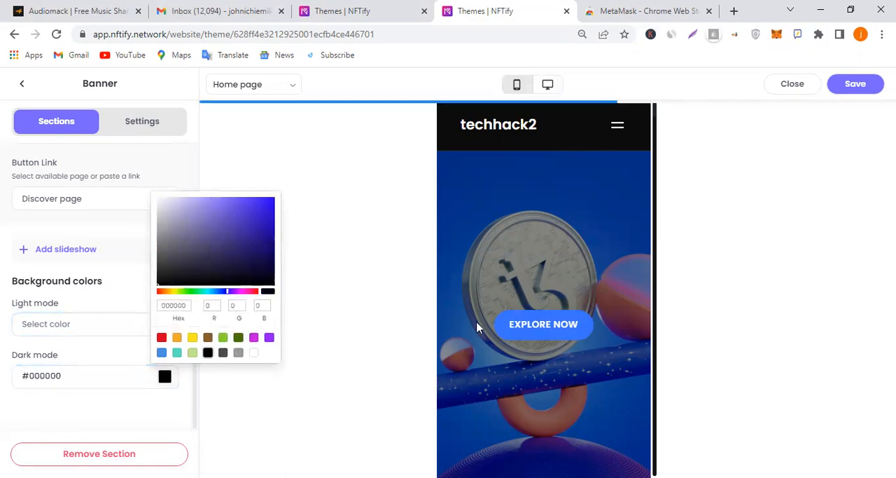
pyautogui.click(105, 361)
# Set the banner's dark mode background color to white, #FFFFFF
pyautogui.scroll(2, 105, 259)
pyautogui.scroll(-3, 113, 269)
pyautogui.scroll(5, 114, 280)
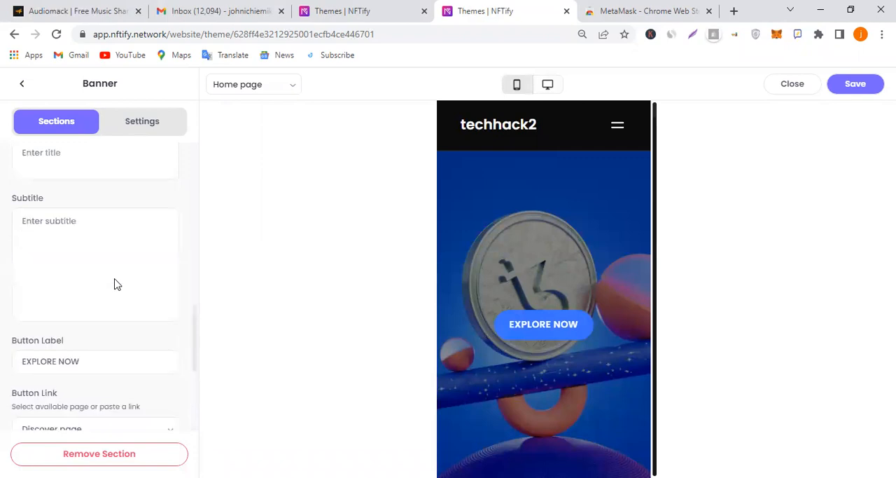
pyautogui.scroll(-3, 115, 281)
pyautogui.scroll(-3, 115, 280)
pyautogui.click(168, 375)
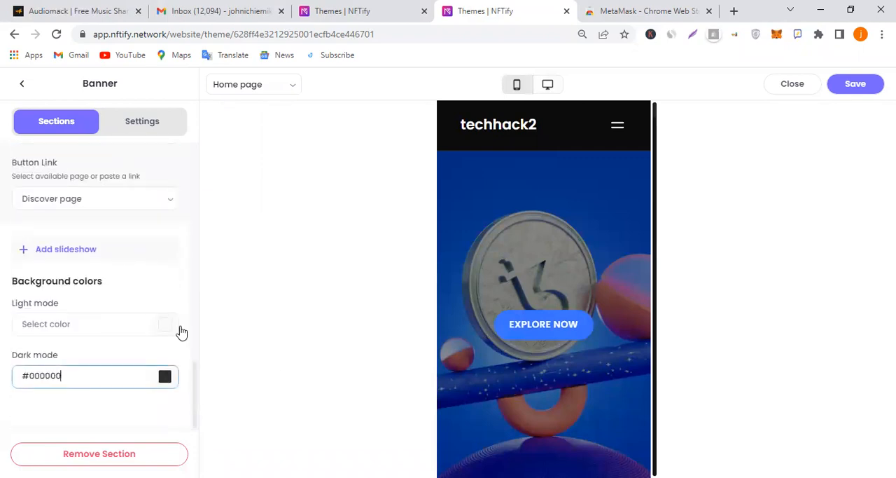
pyautogui.click(254, 354)
pyautogui.click(123, 343)
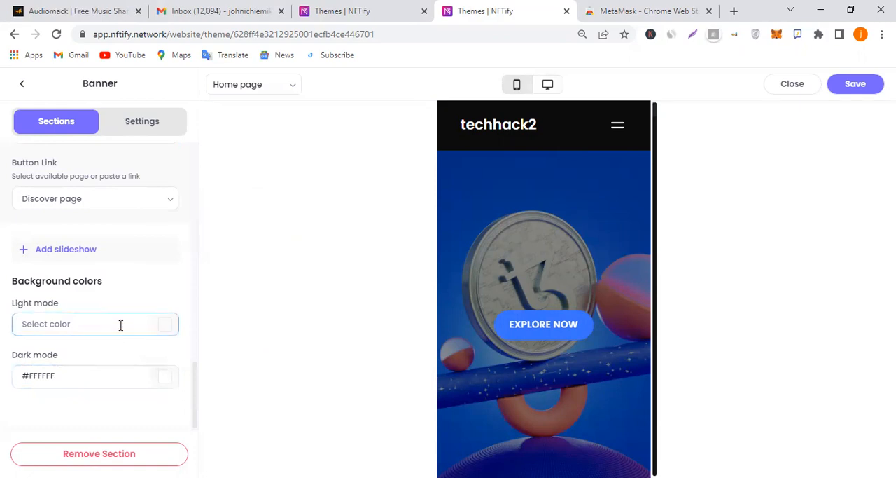
# Clear the banner's dark mode background color value
pyautogui.scroll(2, 120, 326)
pyautogui.scroll(-2, 121, 326)
pyautogui.moveTo(57, 376); pyautogui.dragTo(19, 376)
pyautogui.press('BackSpace')
# Enter "Techhack Token" as the title of the banner's Slideshow 1
pyautogui.scroll(3, 105, 278)
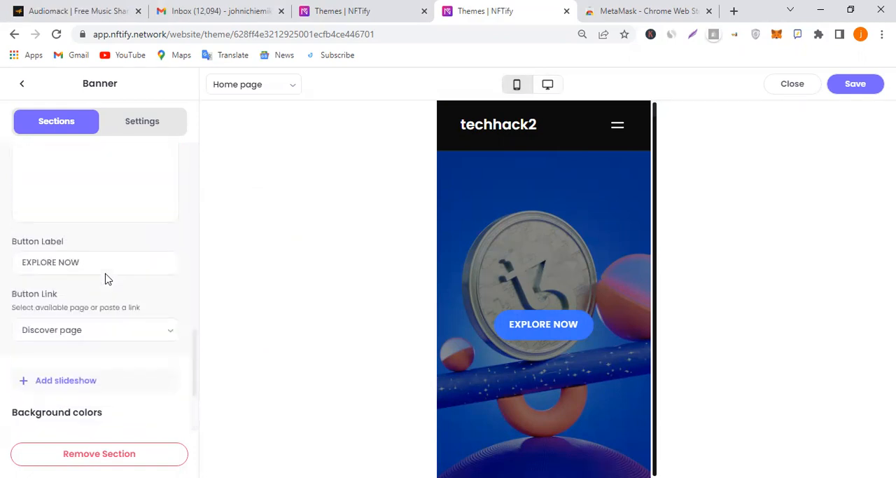
pyautogui.scroll(4, 106, 271)
pyautogui.click(107, 249)
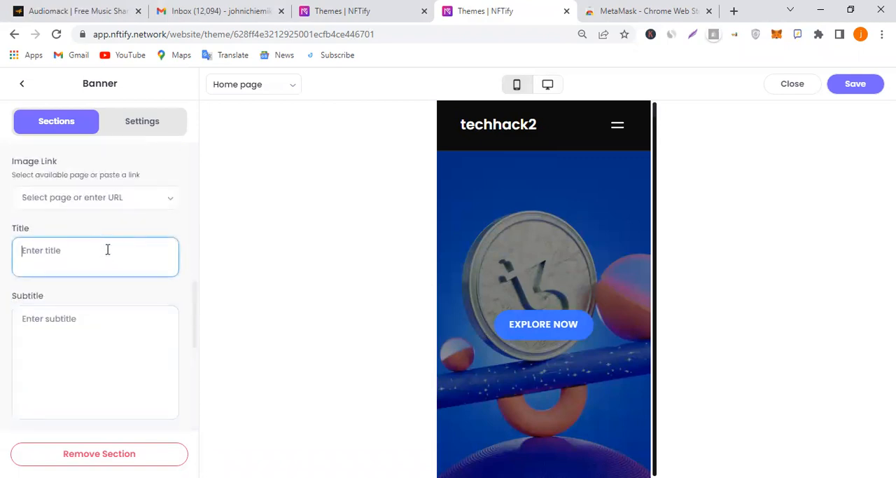
pyautogui.write('T')
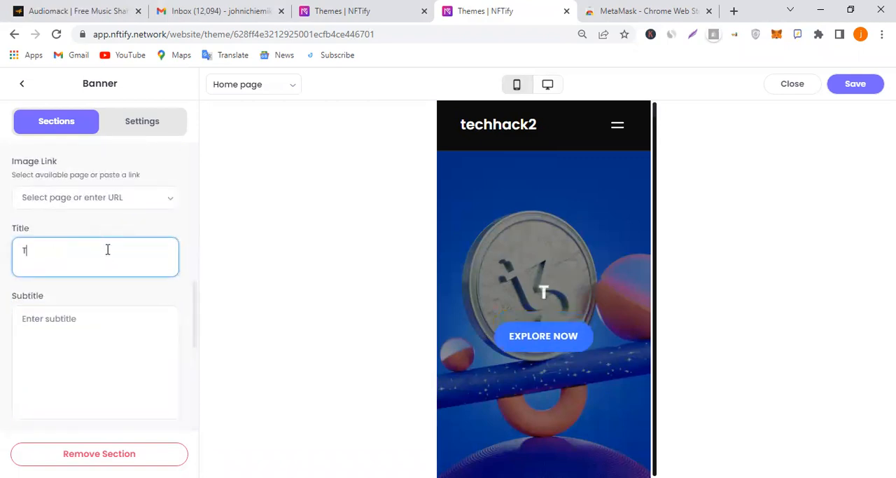
pyautogui.write('echhack to')
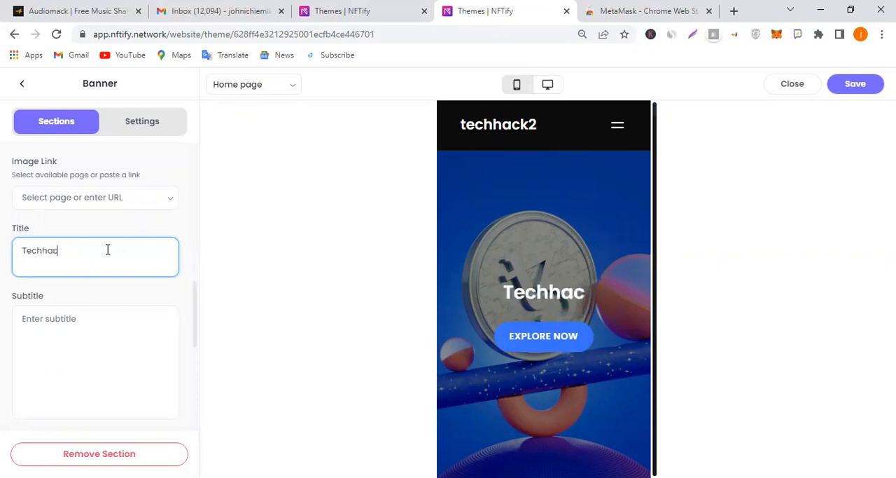
pyautogui.press('BackSpace')
pyautogui.press('BackSpace')
pyautogui.press('BackSpace')
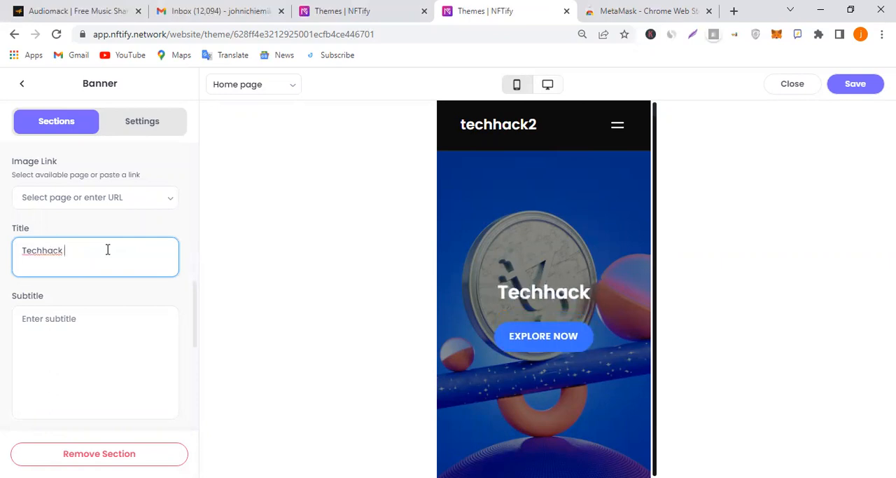
pyautogui.write('Token')
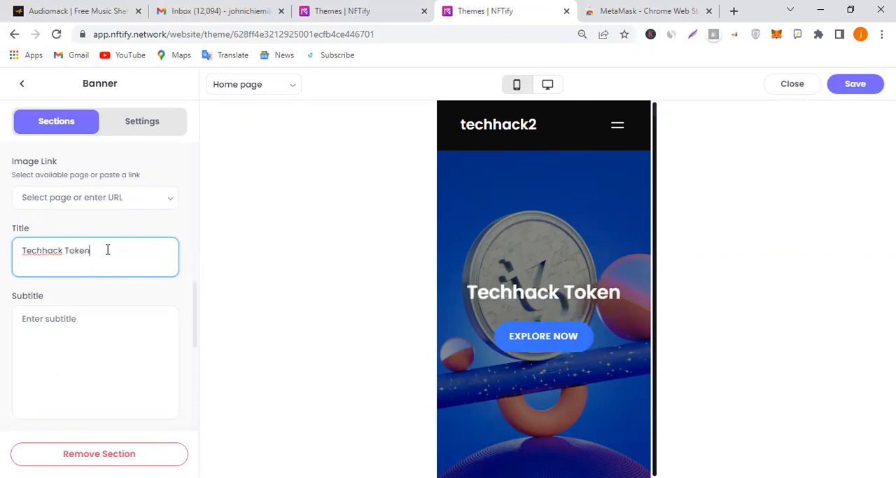
# Enter "Get it Now" as the Slideshow 1 subtitle, with one blank line above the text
pyautogui.click(107, 333)
pyautogui.write('Get')
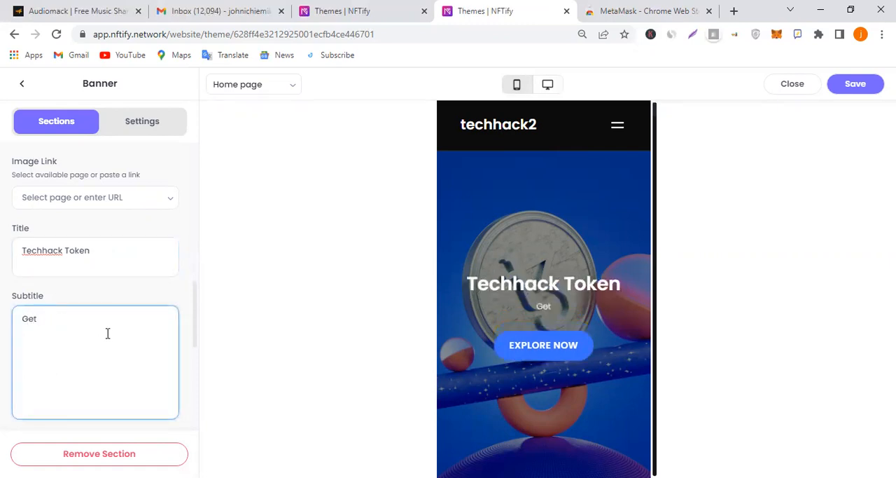
pyautogui.write(' it Now')
pyautogui.press('Home')
pyautogui.press('Return')
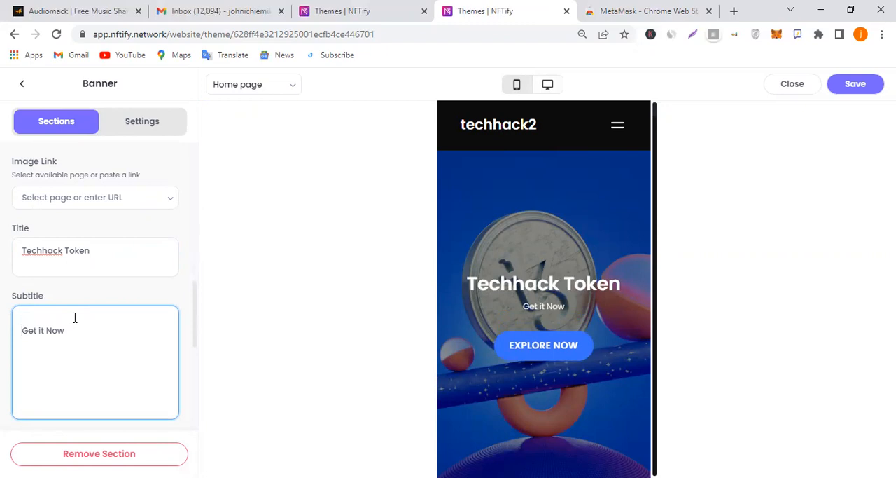
pyautogui.press('Return')
pyautogui.press('Return')
pyautogui.click(102, 324)
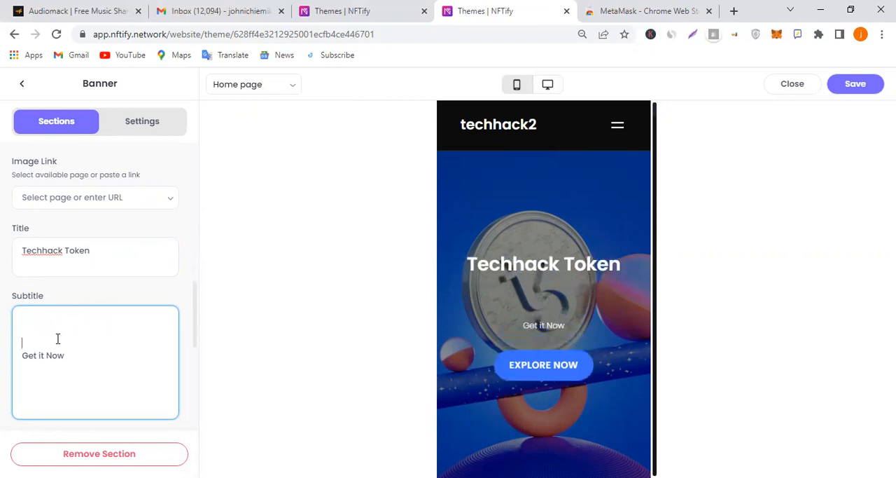
pyautogui.press('Delete')
pyautogui.press('Delete')
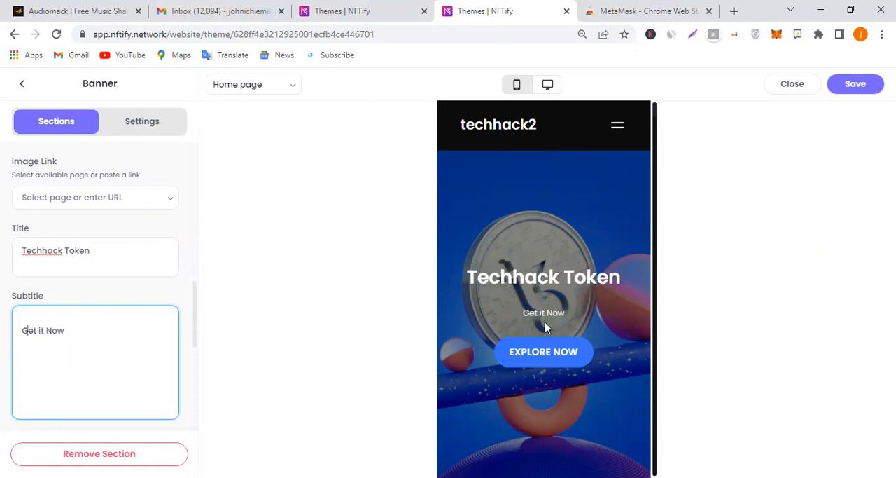
# Save the theme and collapse the Slideshow 1 settings
pyautogui.scroll(4, 168, 339)
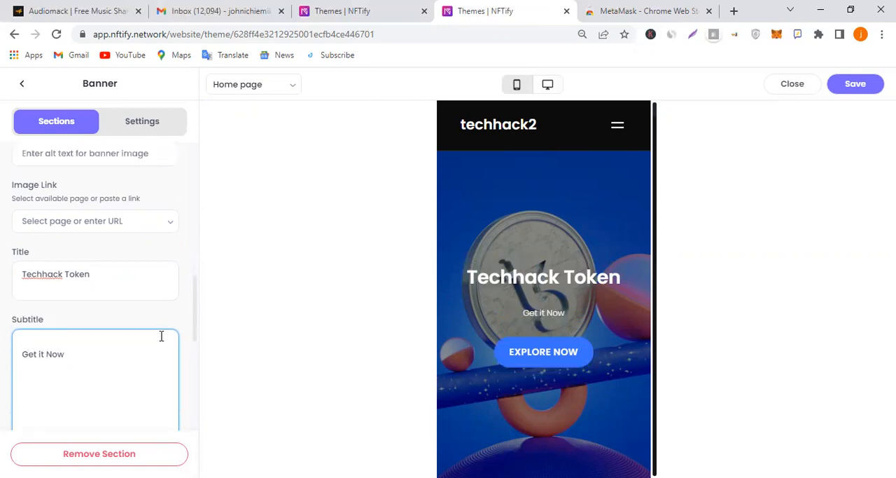
pyautogui.click(848, 90)
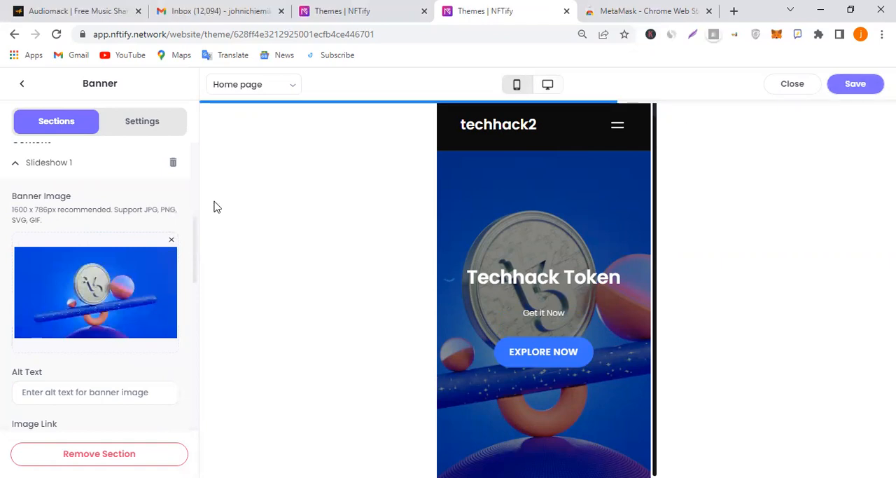
pyautogui.scroll(3, 112, 256)
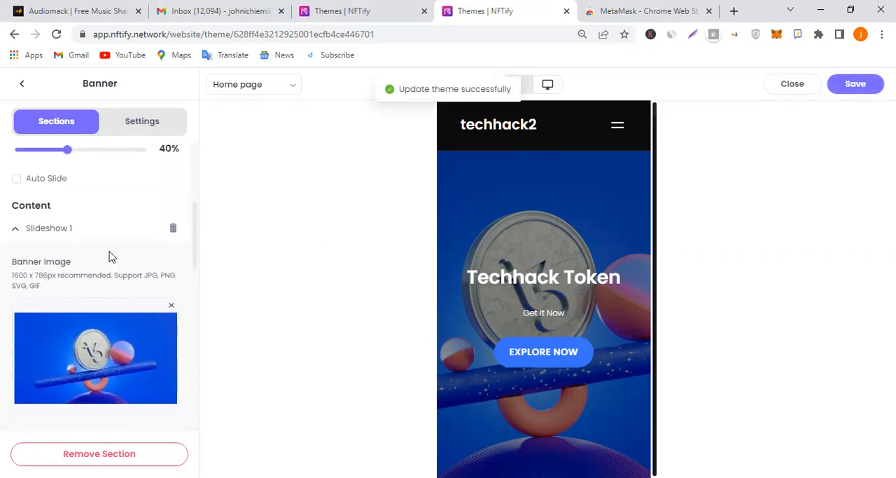
pyautogui.scroll(-2, 70, 321)
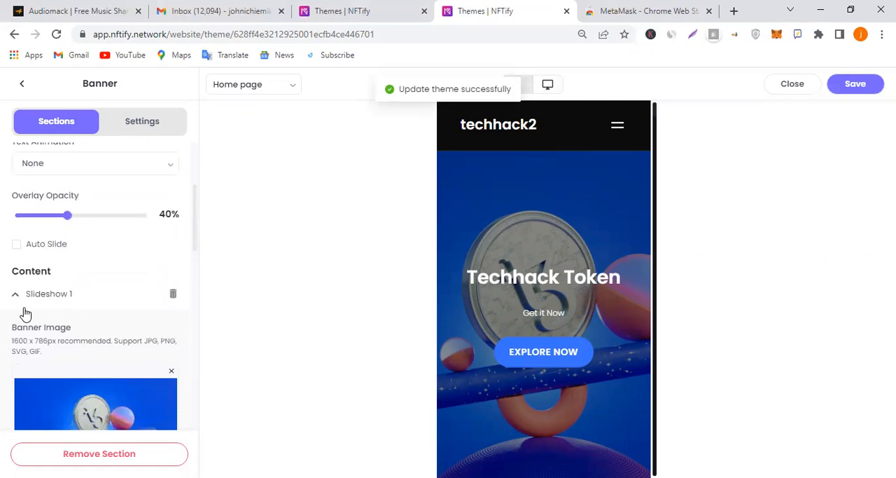
pyautogui.click(17, 295)
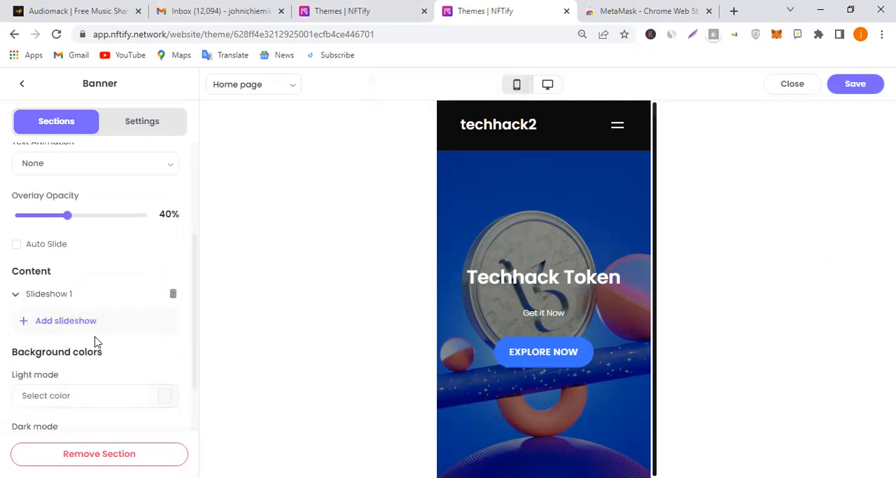
# Set the banner's overlay opacity to 64% and save the theme
pyautogui.scroll(-3, 96, 334)
pyautogui.scroll(5, 98, 308)
pyautogui.scroll(2, 98, 286)
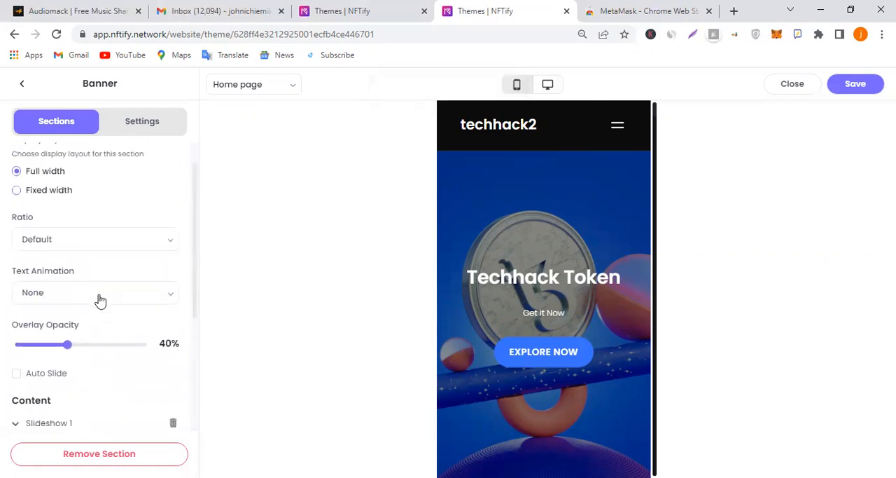
pyautogui.scroll(-2, 98, 300)
pyautogui.moveTo(70, 283); pyautogui.dragTo(109, 296)
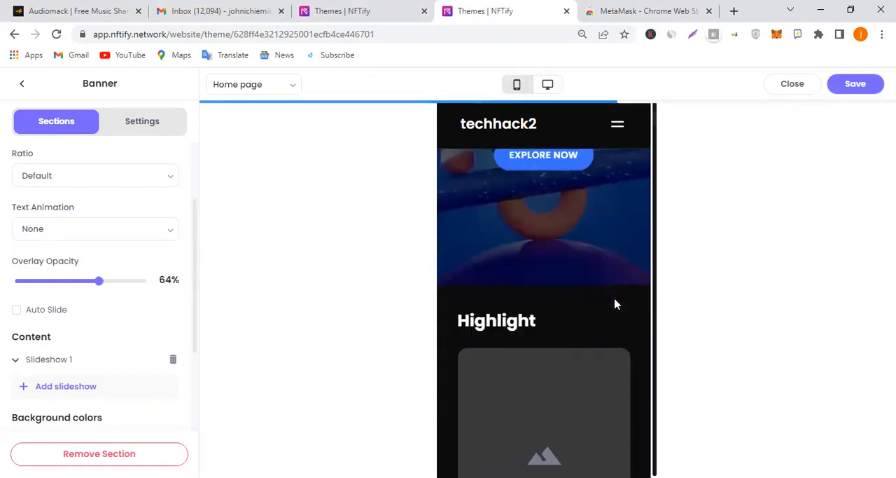
pyautogui.click(854, 91)
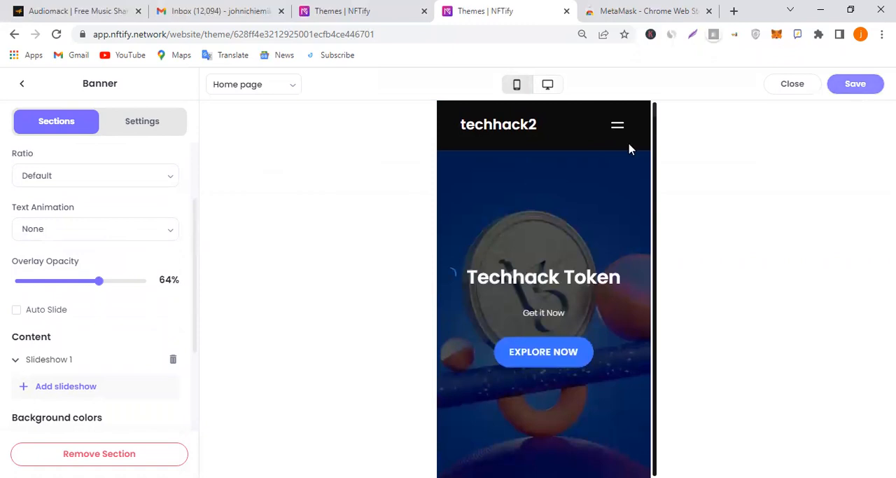
# Switch the theme preview to the desktop view and look over the home page banner
pyautogui.click(549, 85)
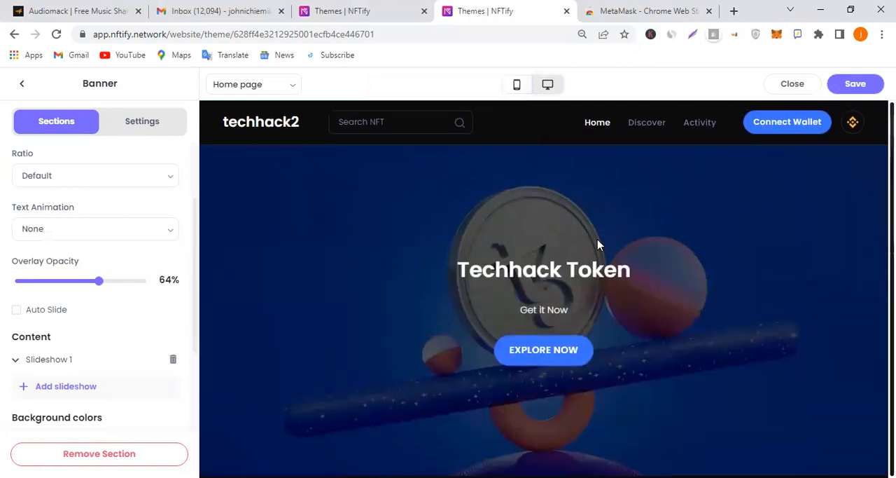
pyautogui.scroll(-1, 598, 243)
pyautogui.scroll(2, 105, 245)
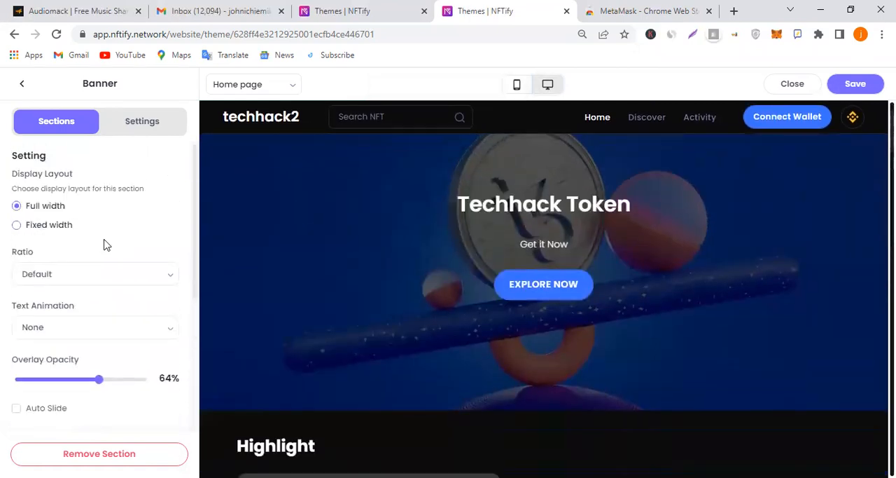
# Return to the home page's section list and hide the Highlight, Products and Category sections
pyautogui.click(21, 84)
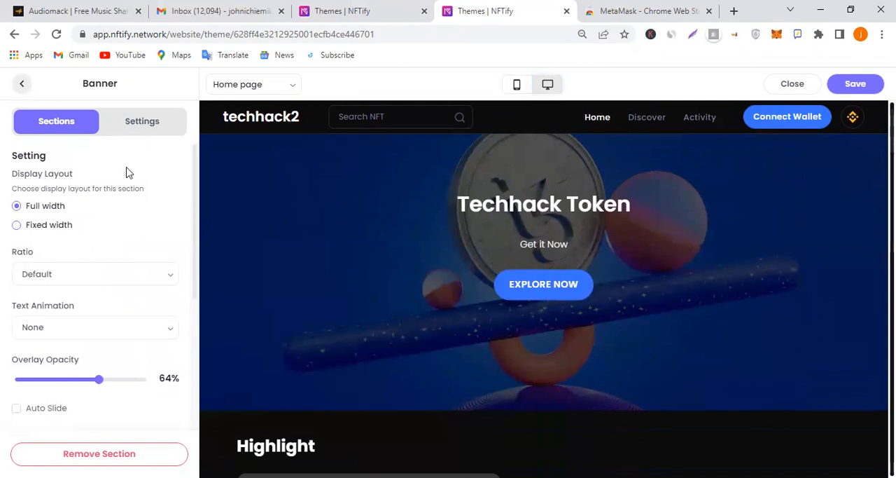
pyautogui.moveTo(97, 332)
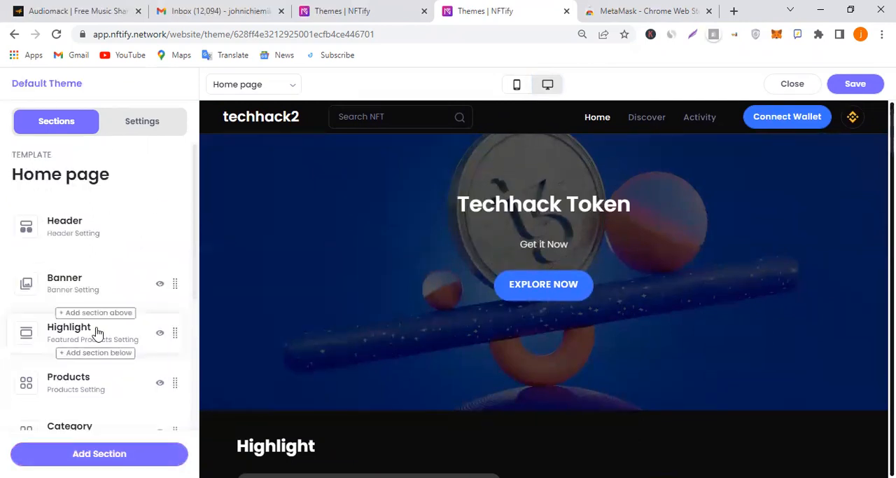
pyautogui.scroll(-2, 112, 335)
pyautogui.scroll(2, 98, 330)
pyautogui.scroll(-2, 119, 308)
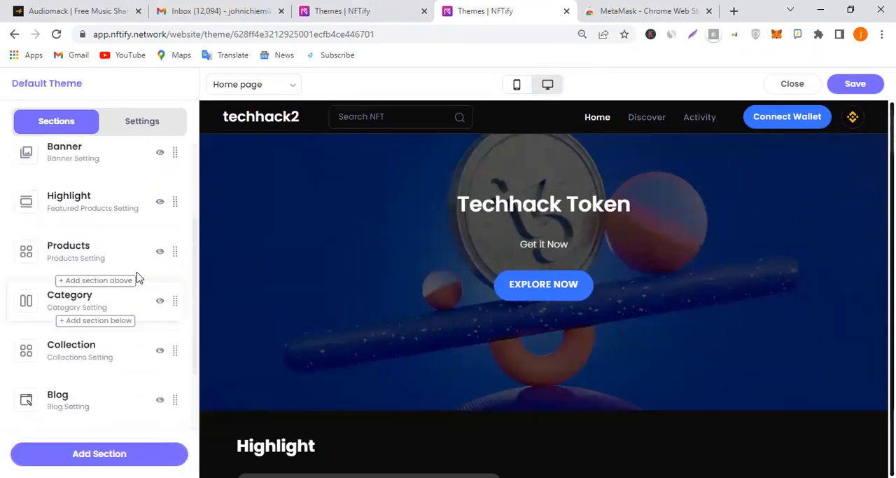
pyautogui.click(158, 210)
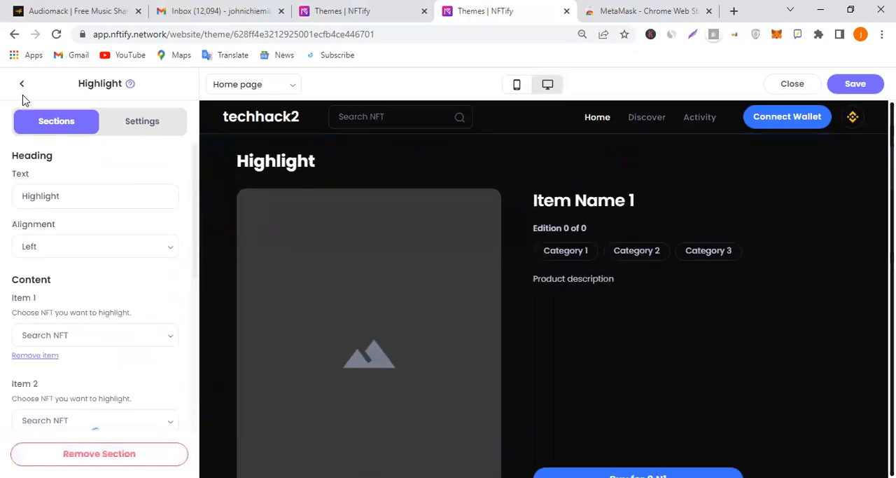
pyautogui.click(23, 85)
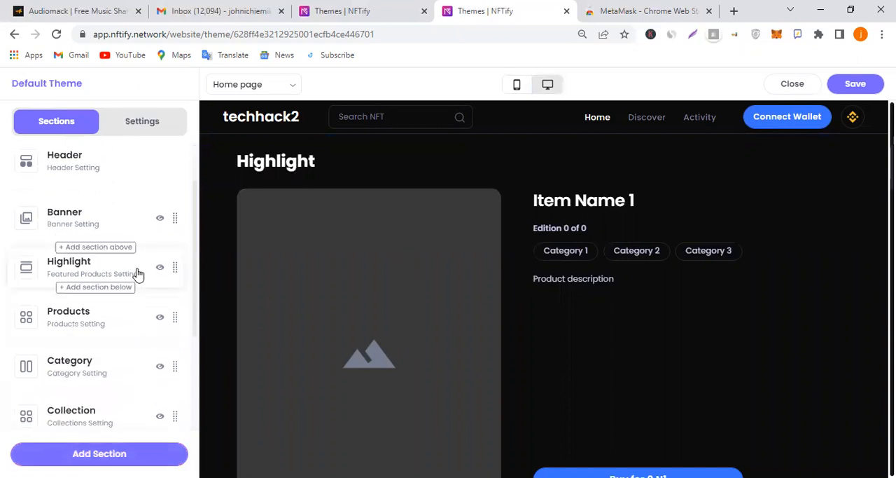
pyautogui.click(160, 267)
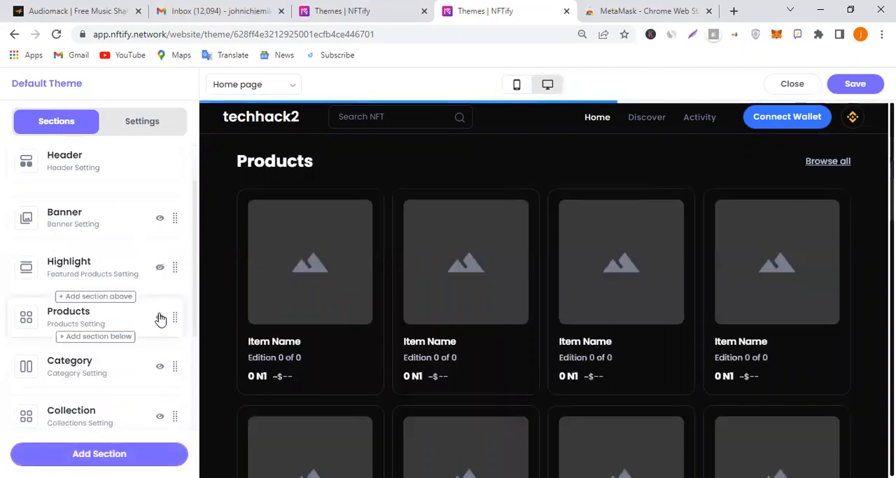
pyautogui.click(161, 317)
pyautogui.click(159, 366)
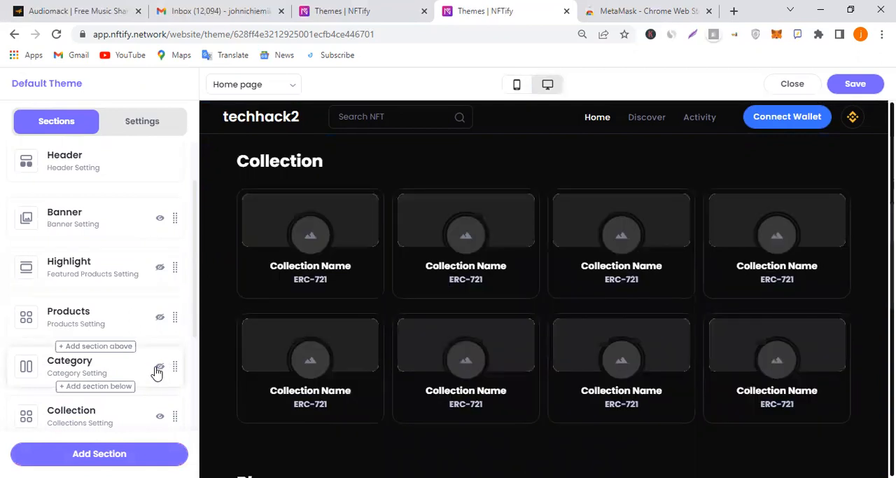
# Hide the Blog and Collection sections on the home page
pyautogui.scroll(-2, 157, 364)
pyautogui.click(159, 335)
pyautogui.scroll(-1, 160, 363)
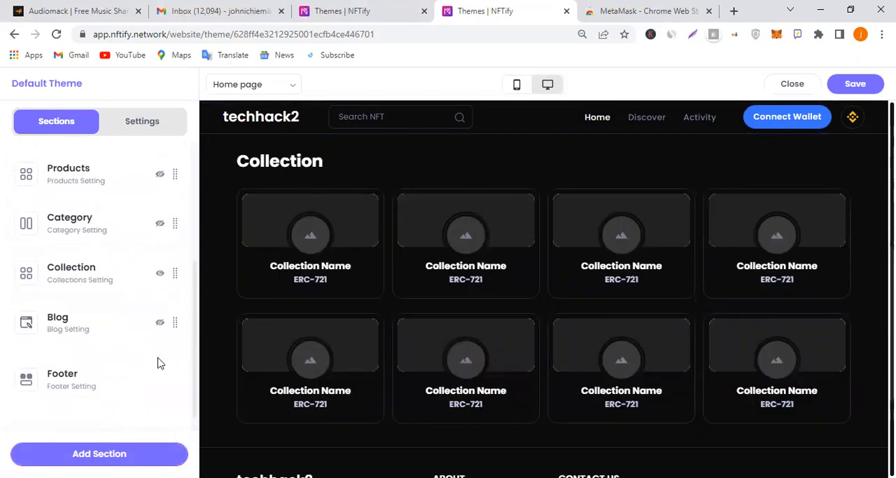
pyautogui.scroll(4, 371, 323)
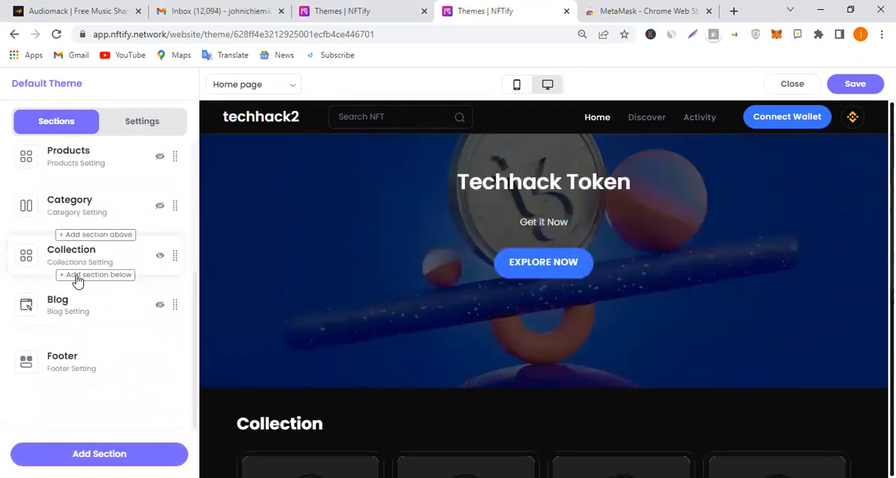
pyautogui.scroll(2, 144, 273)
pyautogui.click(160, 322)
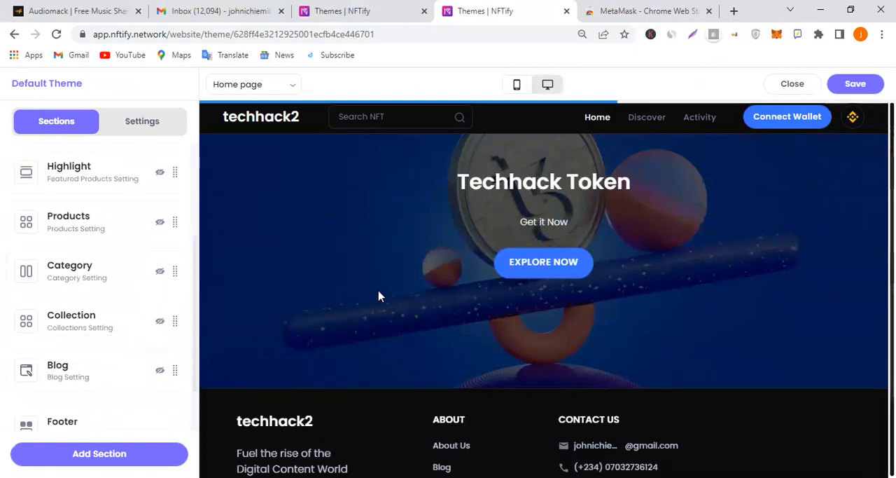
# Open the Footer section's settings and review its display, tagline, contact and social media fields
pyautogui.scroll(-3, 388, 294)
pyautogui.scroll(-1, 63, 369)
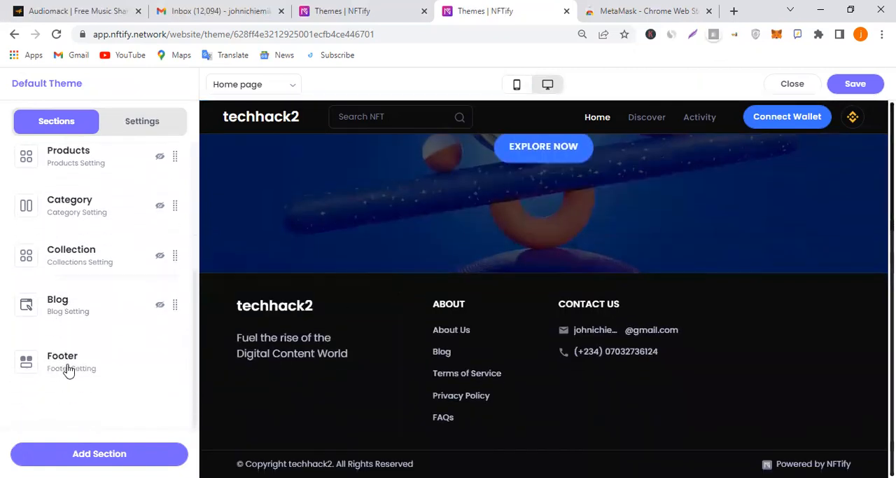
pyautogui.click(70, 367)
pyautogui.click(125, 187)
pyautogui.scroll(3, 126, 236)
pyautogui.scroll(-4, 131, 246)
pyautogui.scroll(4, 132, 245)
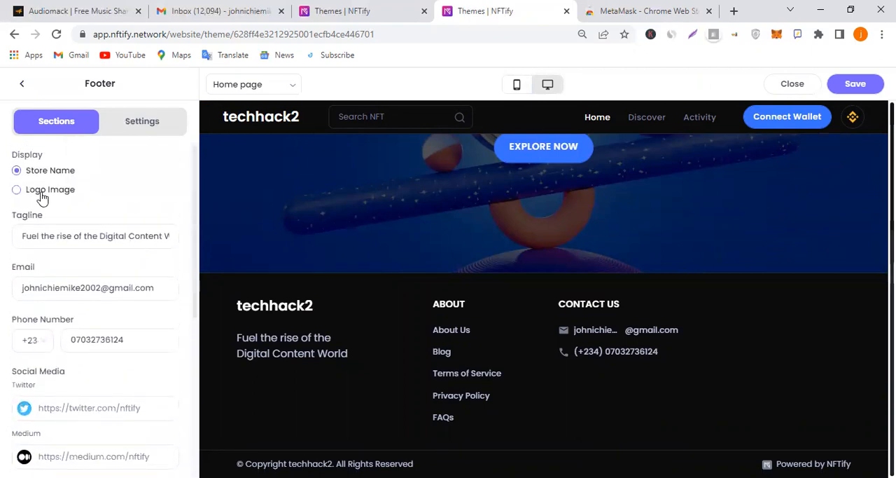
# Set the footer's tagline to "Techhack community" and replace its contact email with the community's email address
pyautogui.click(24, 236)
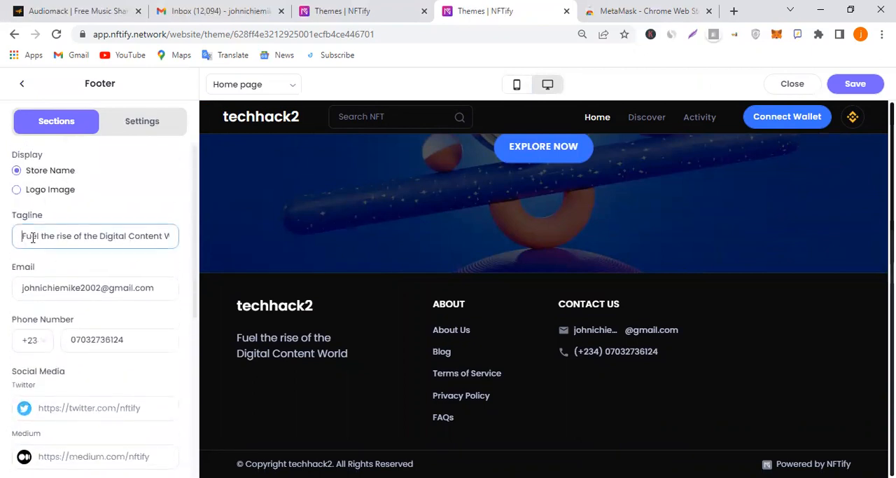
pyautogui.hotkey('ctrl', 'a')
pyautogui.write('T')
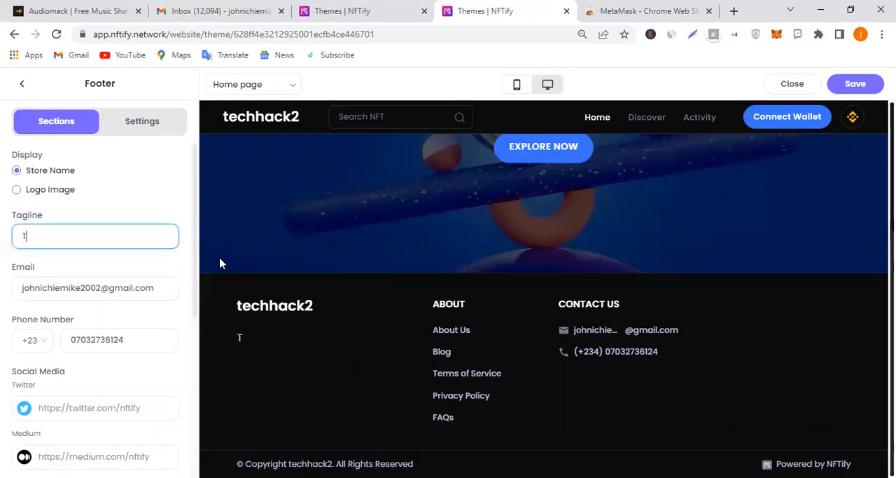
pyautogui.write('echhack community')
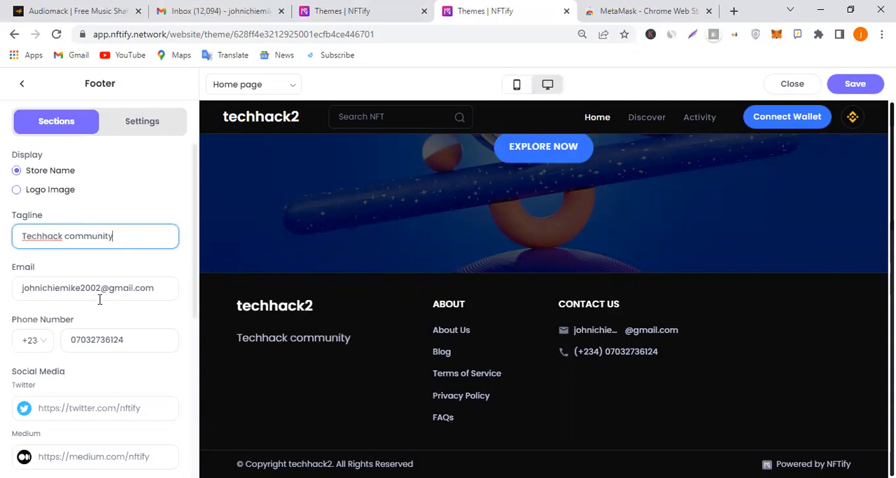
pyautogui.moveTo(161, 286); pyautogui.dragTo(3, 288)
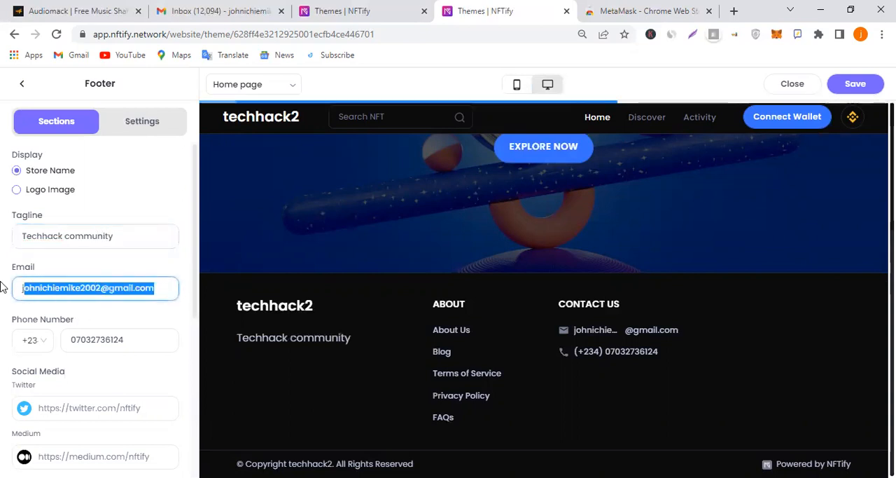
pyautogui.write('techhack')
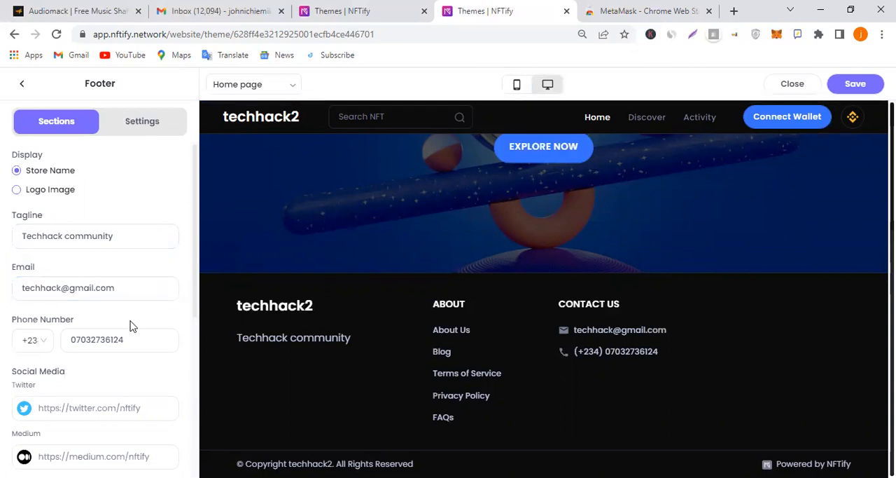
# Turn off the NFTify trademark in the footer and save the theme
pyautogui.scroll(-5, 129, 325)
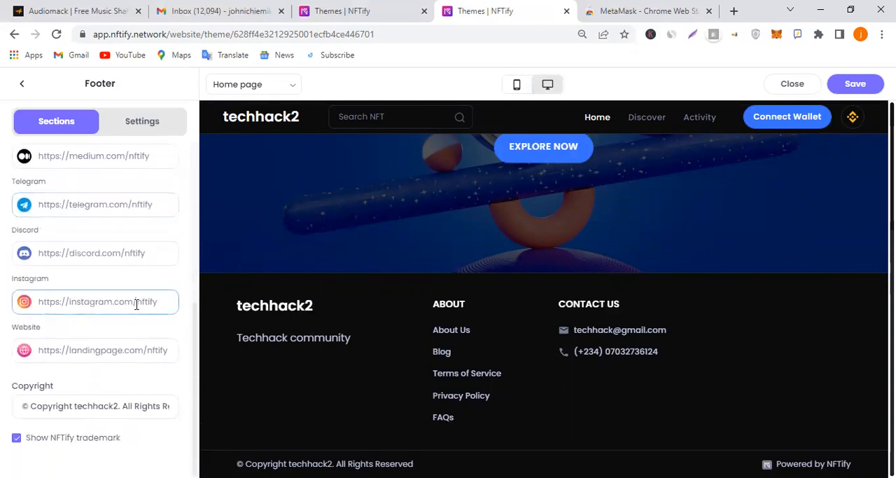
pyautogui.click(84, 441)
pyautogui.scroll(2, 136, 364)
pyautogui.scroll(-2, 137, 365)
pyautogui.click(121, 405)
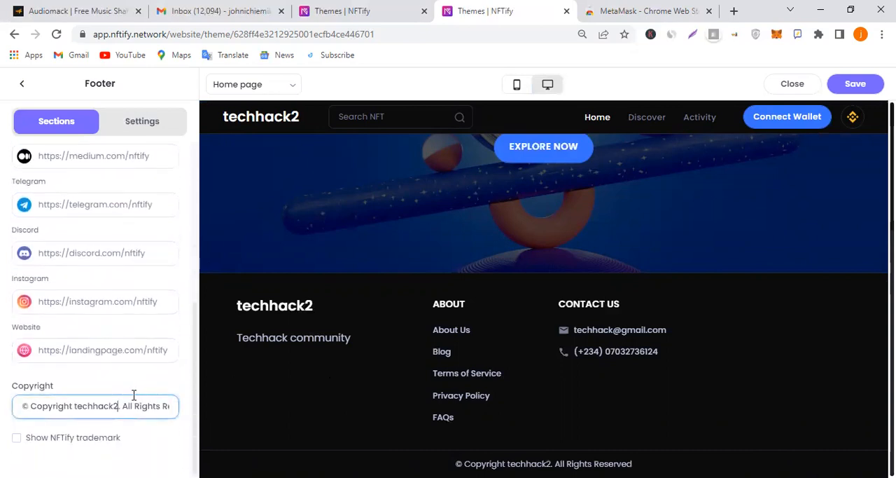
pyautogui.scroll(3, 106, 336)
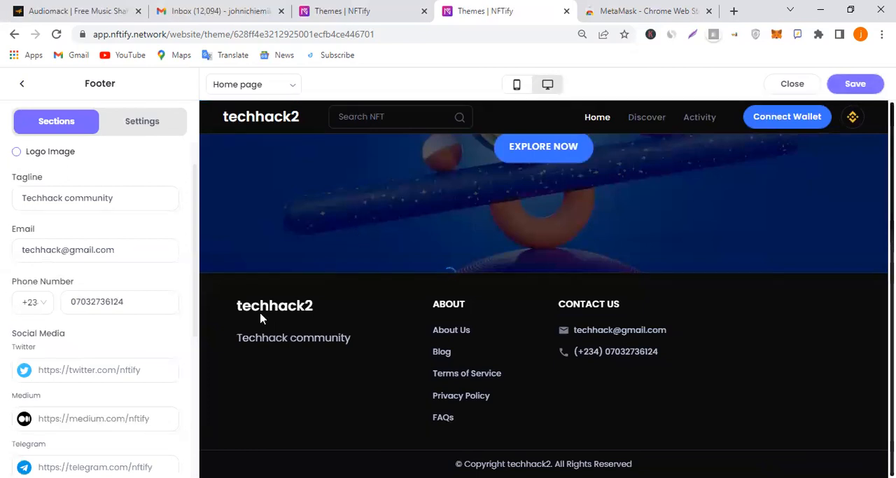
pyautogui.scroll(1, 112, 306)
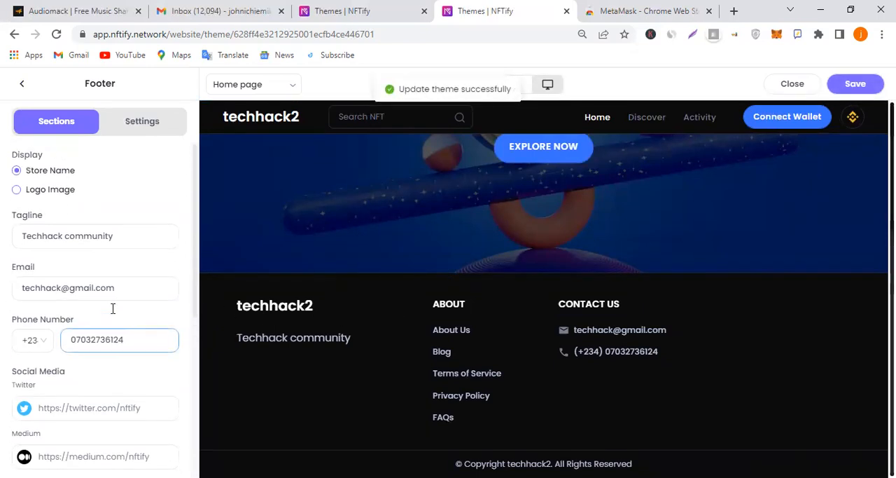
# Change the theme's font to Montserrat in the theme settings
pyautogui.click(147, 125)
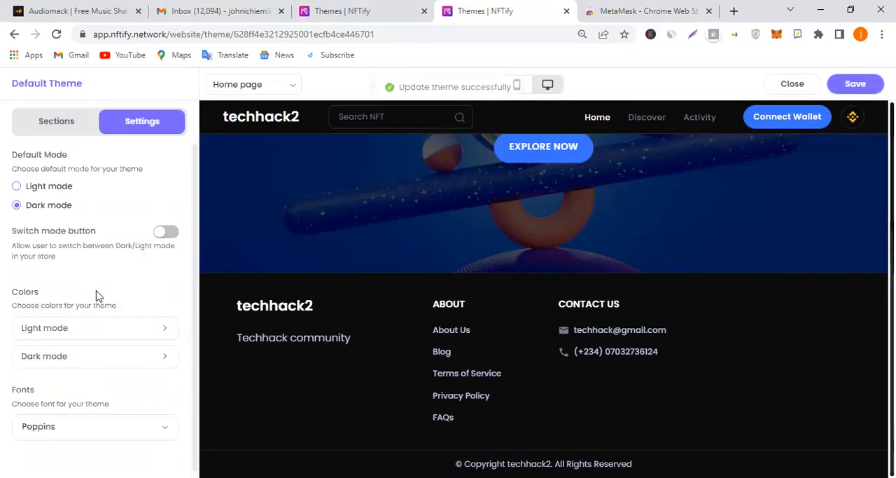
pyautogui.click(110, 423)
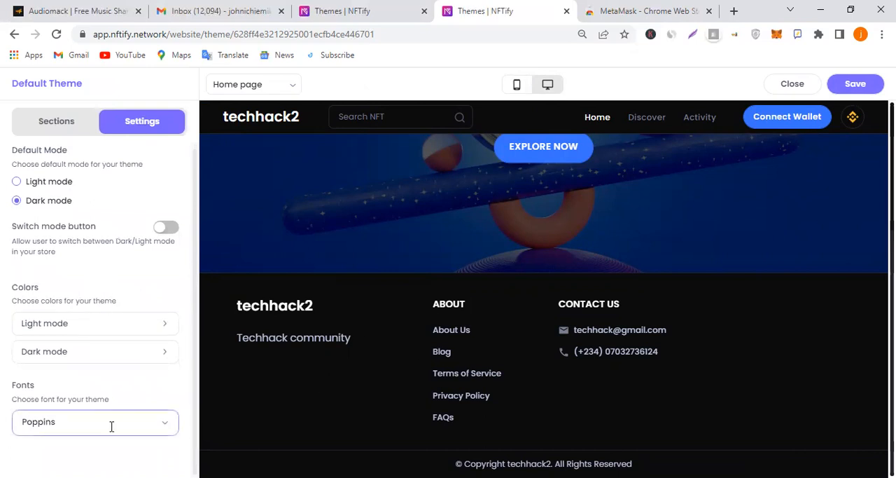
pyautogui.scroll(-3, 87, 322)
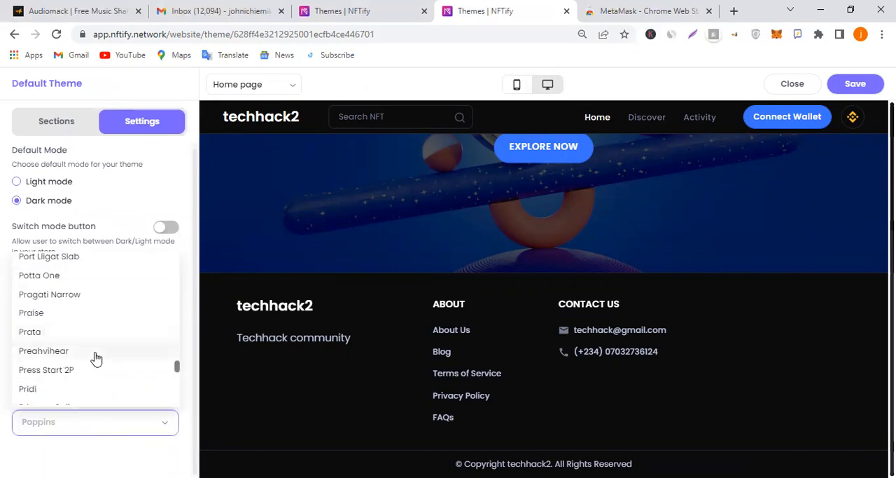
pyautogui.scroll(-4, 95, 356)
pyautogui.scroll(-4, 96, 358)
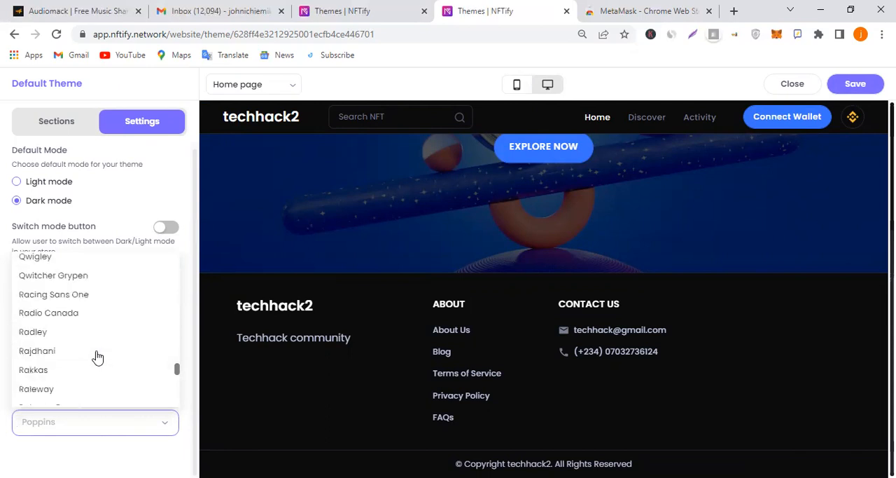
pyautogui.write('mon')
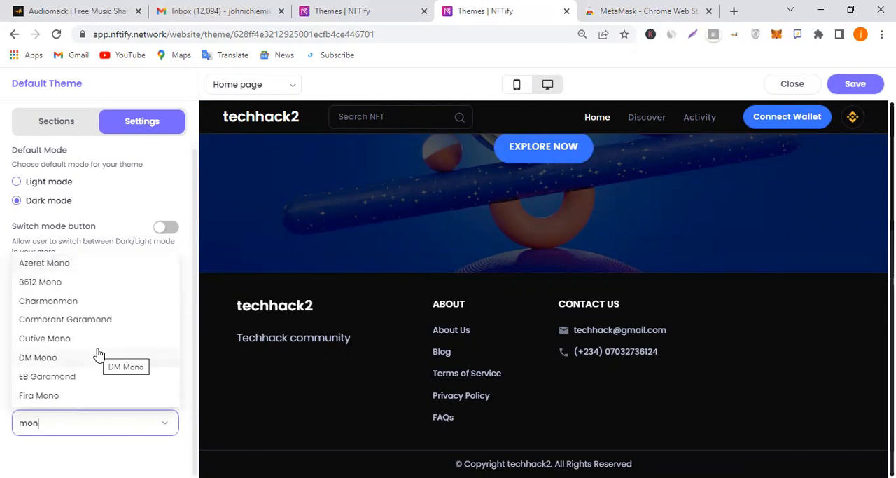
pyautogui.write('t')
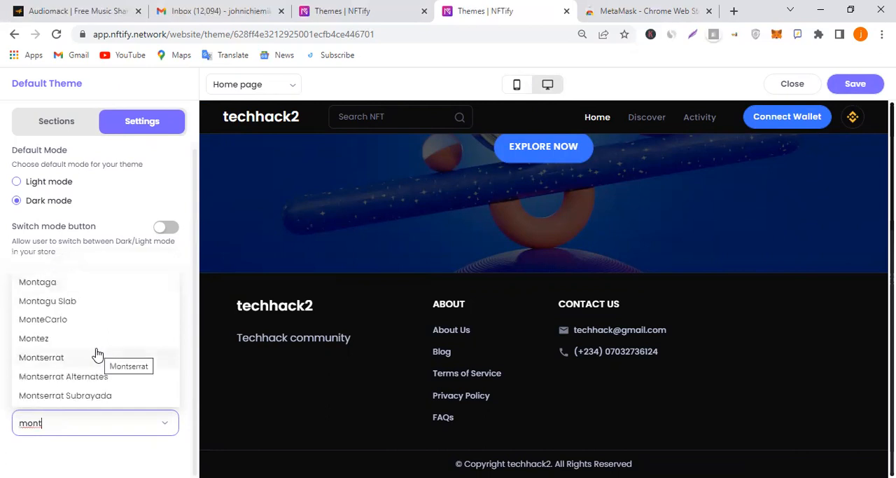
pyautogui.click(114, 360)
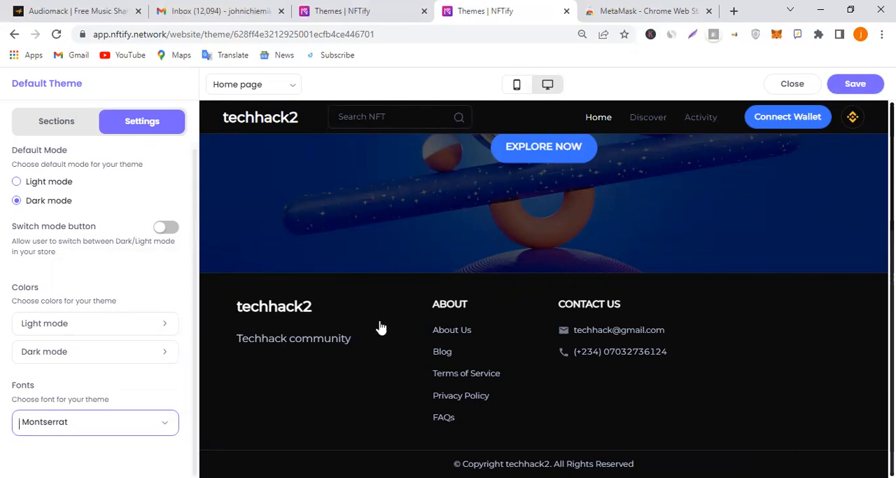
# Return to the home page's section list, check the Highlight section's settings and go back to the list
pyautogui.scroll(1, 47, 242)
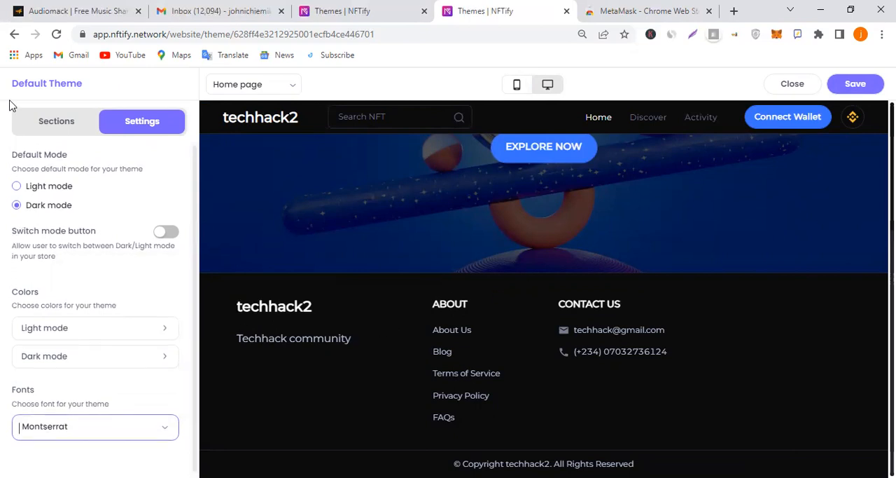
pyautogui.click(63, 129)
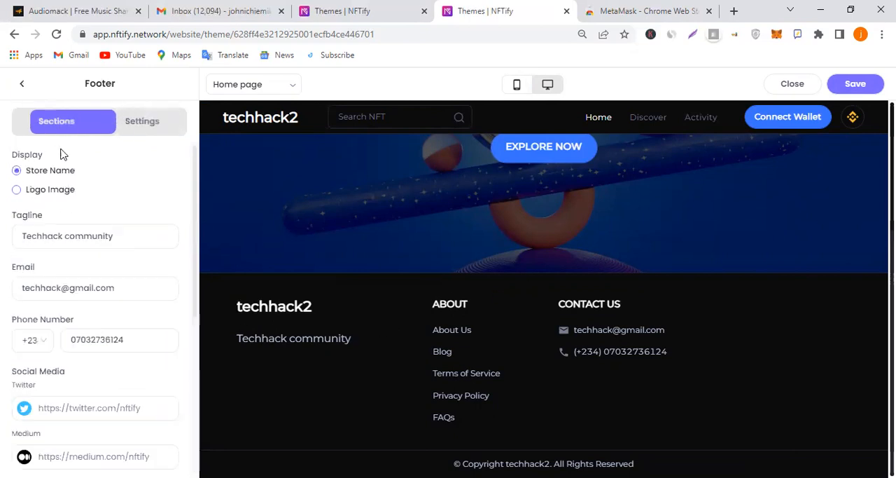
pyautogui.click(23, 84)
pyautogui.scroll(-2, 118, 281)
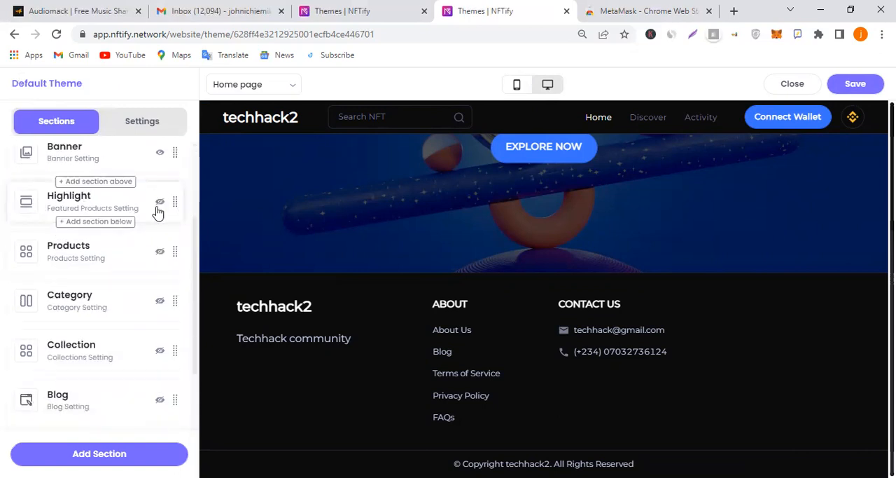
pyautogui.rightClick(122, 211)
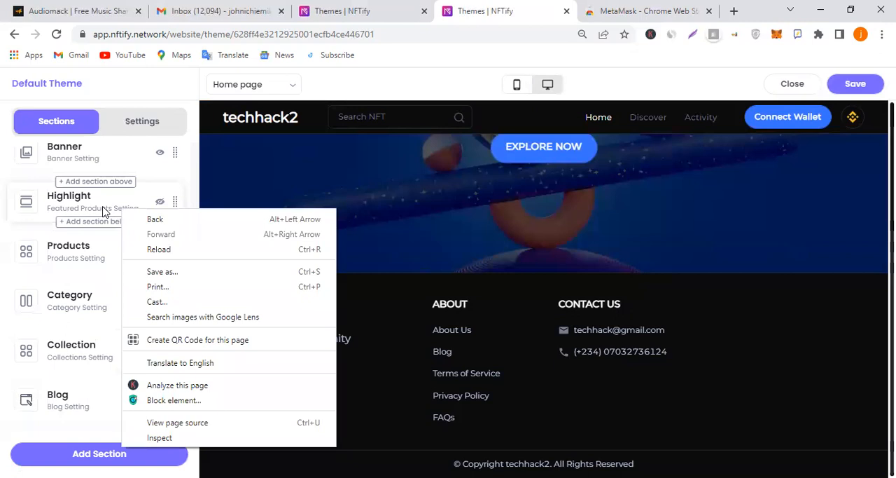
pyautogui.click(103, 211)
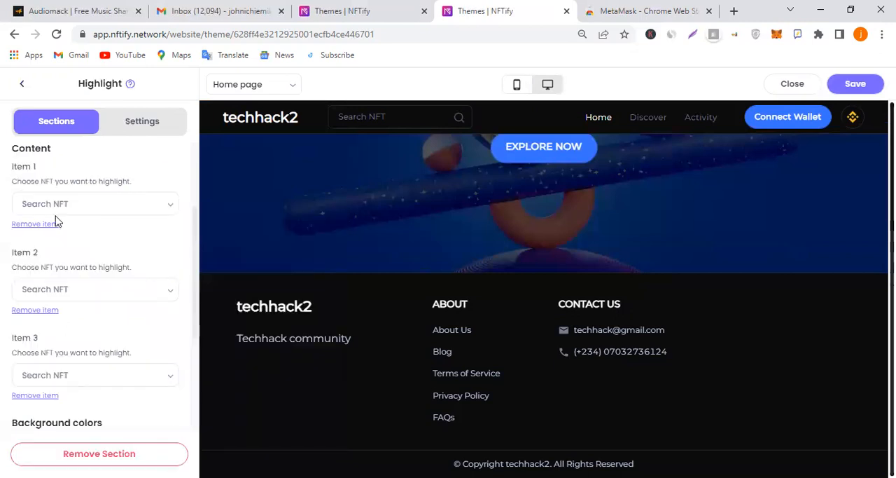
pyautogui.click(24, 85)
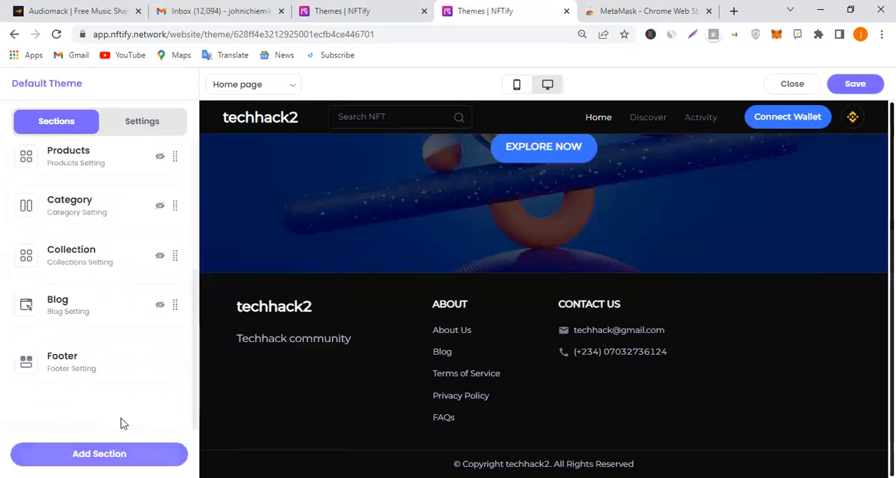
# Add an Email Subscribe section to the home page
pyautogui.scroll(5, 121, 423)
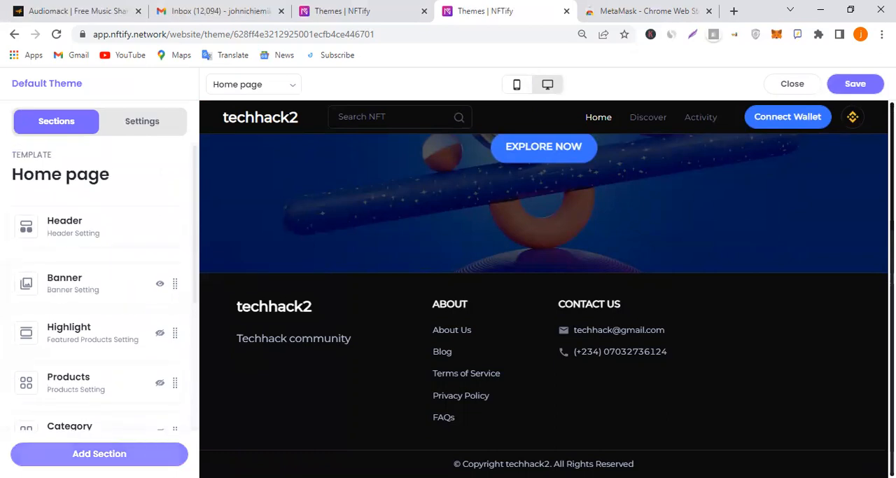
pyautogui.click(98, 453)
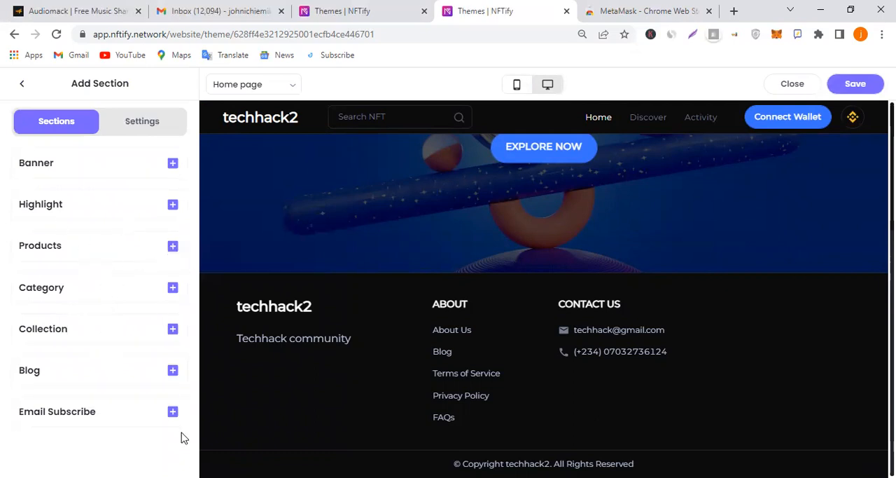
pyautogui.click(172, 411)
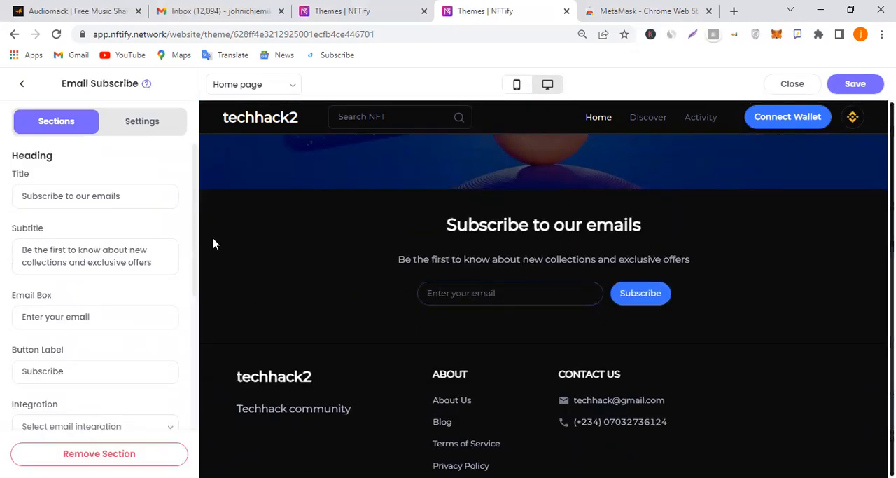
# Review the Email Subscribe section's text fields and open the page for setting up an email integration
pyautogui.click(160, 267)
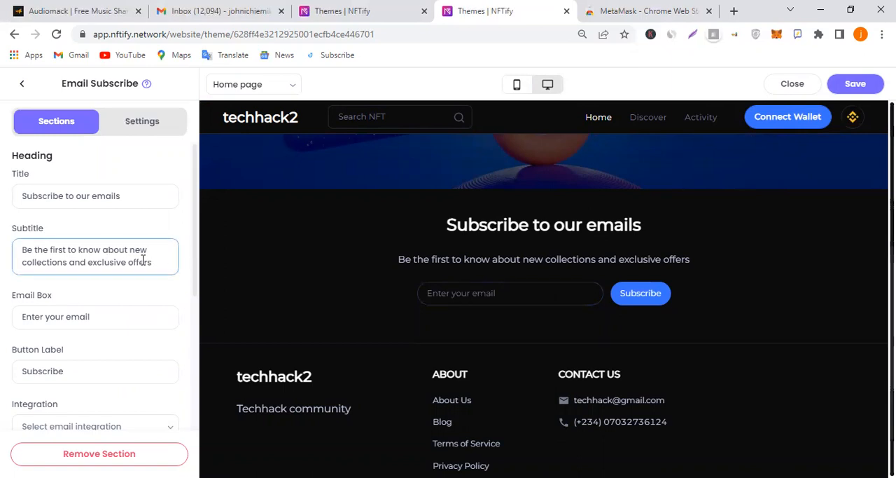
pyautogui.click(112, 313)
pyautogui.scroll(-3, 112, 313)
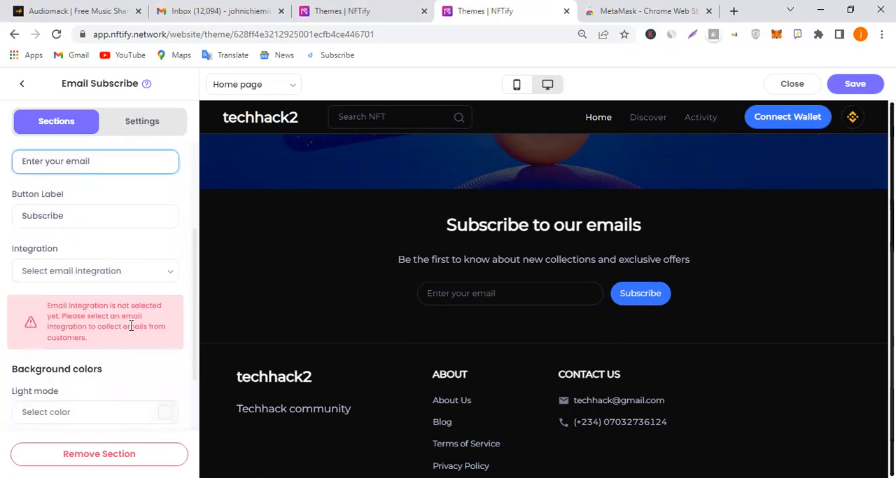
pyautogui.click(125, 233)
pyautogui.click(114, 256)
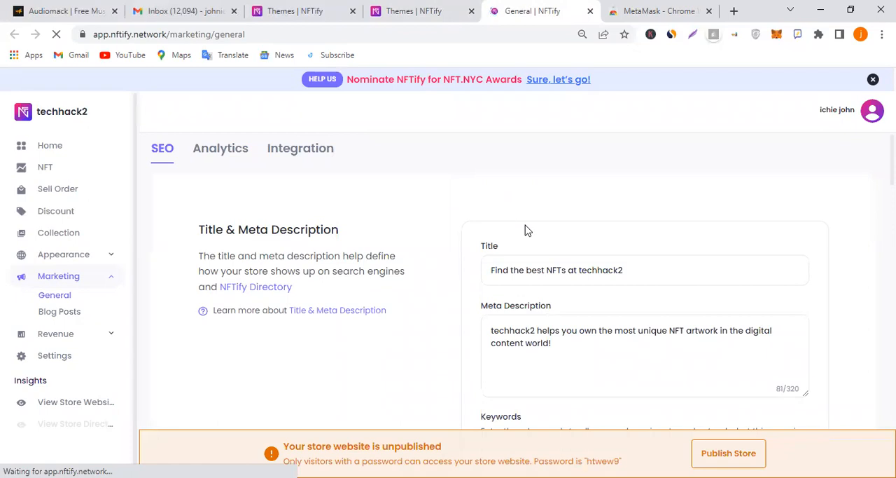
# Look through the store's SEO settings and examine the MailChimp API key form in the Integration settings
pyautogui.scroll(-2, 527, 236)
pyautogui.click(527, 211)
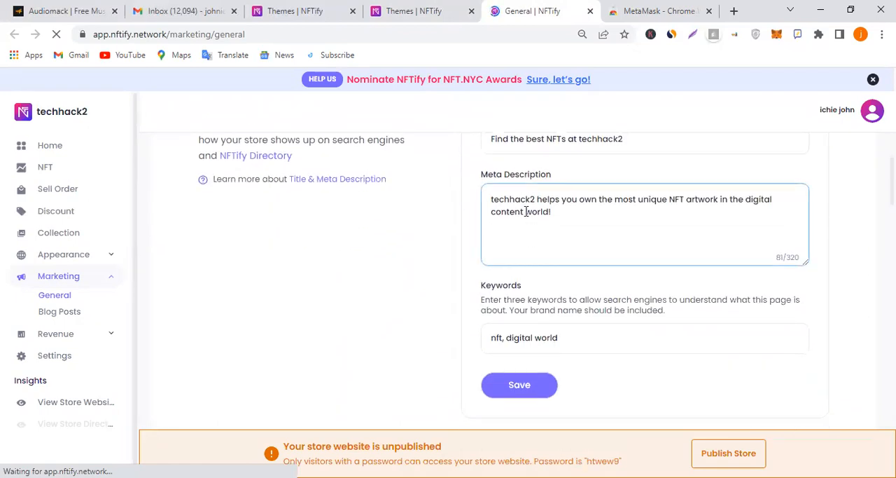
pyautogui.scroll(-6, 527, 211)
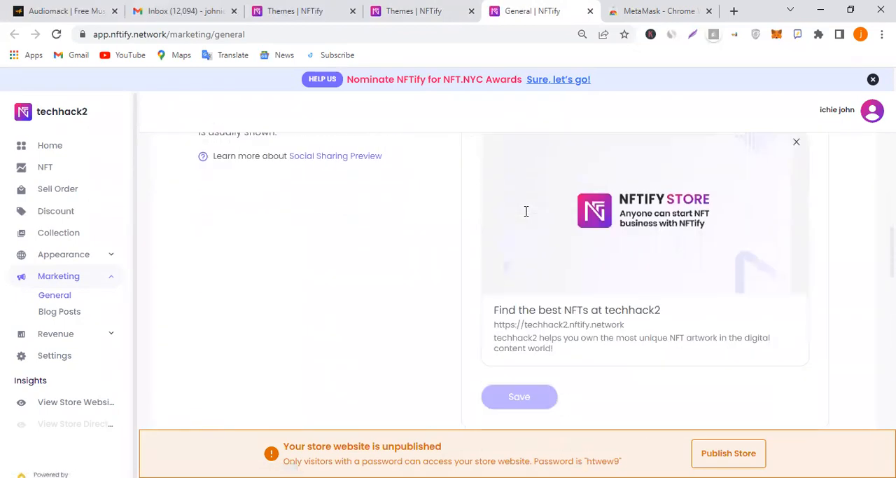
pyautogui.scroll(-15, 527, 212)
pyautogui.scroll(-3, 527, 213)
pyautogui.scroll(20, 528, 217)
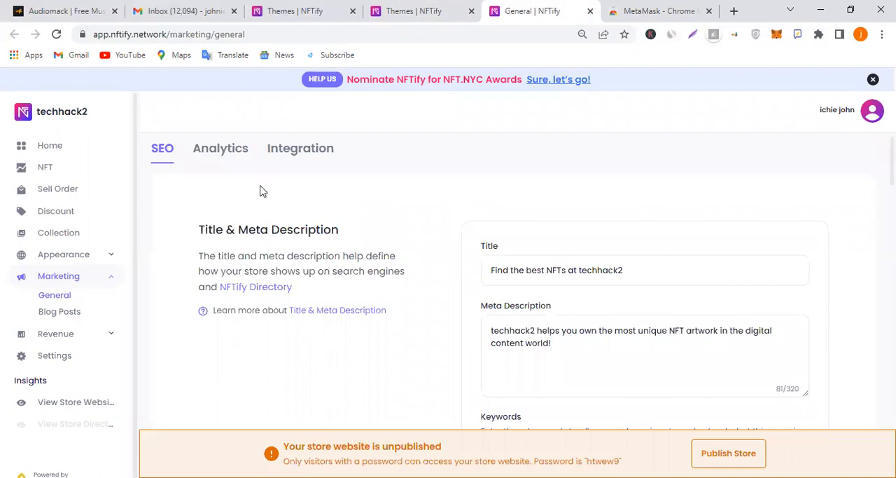
pyautogui.click(302, 150)
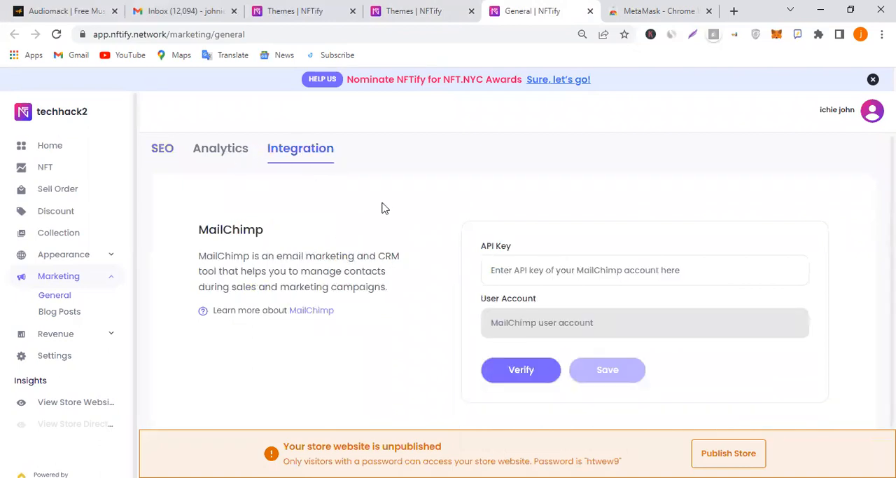
pyautogui.scroll(-1, 452, 256)
pyautogui.click(525, 253)
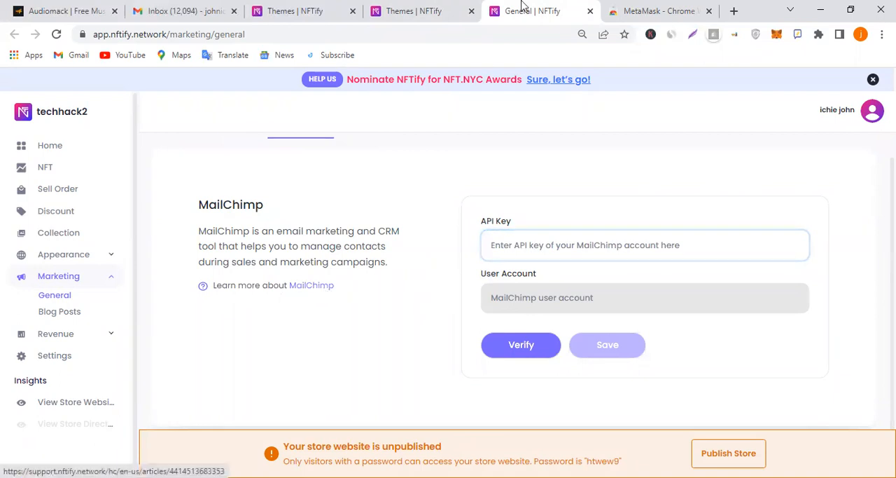
# Return to the theme editor and save the theme with the Email Subscribe section
pyautogui.click(414, 7)
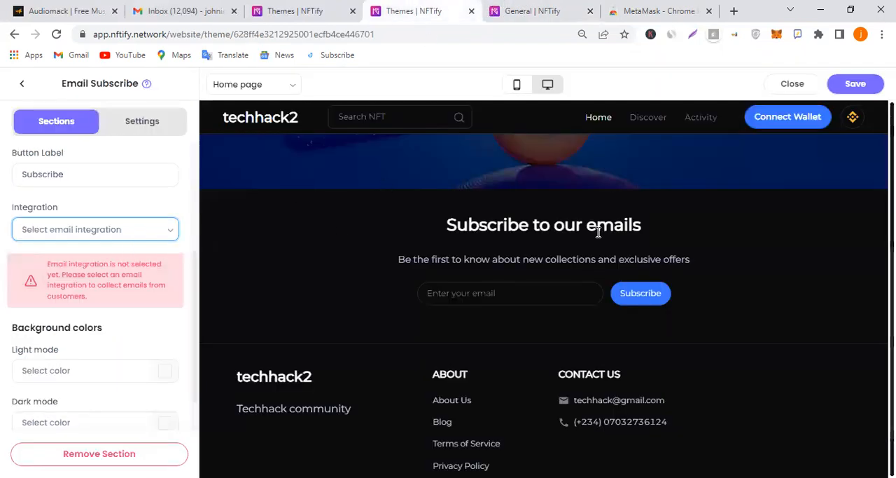
pyautogui.click(856, 84)
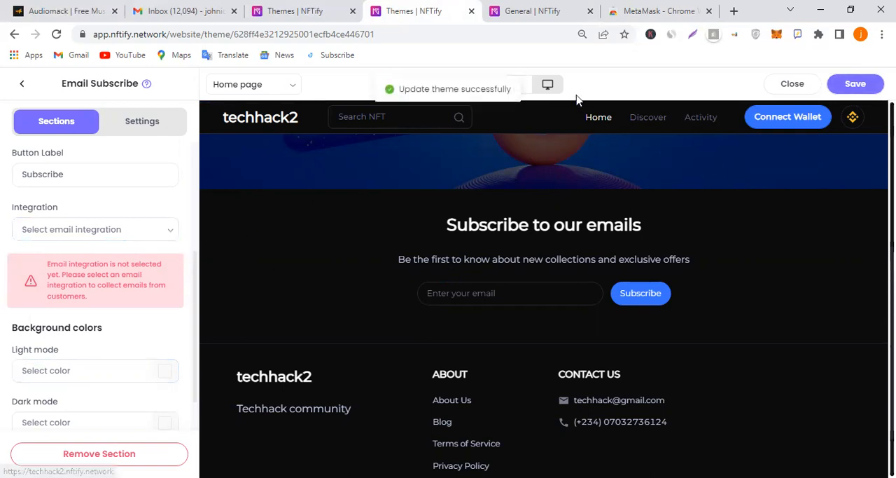
# Switch the theme preview to the mobile layout and clear the title of the Email Subscribe section
pyautogui.click(530, 88)
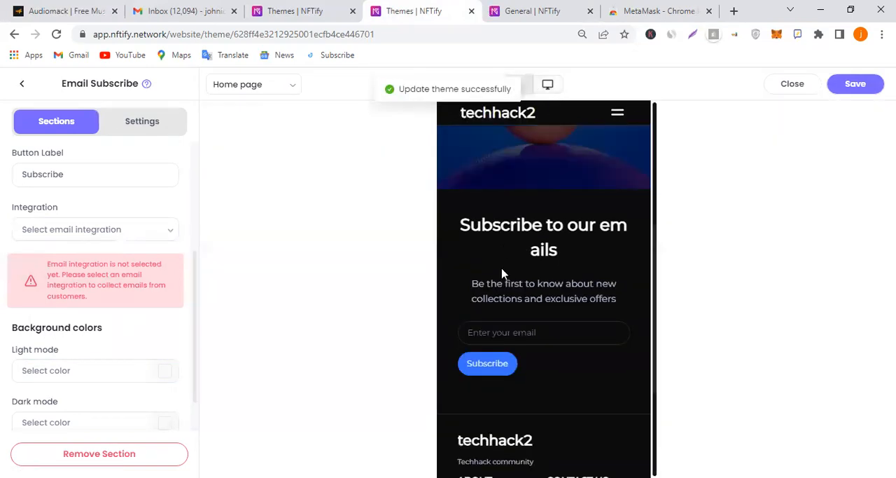
pyautogui.scroll(1, 548, 278)
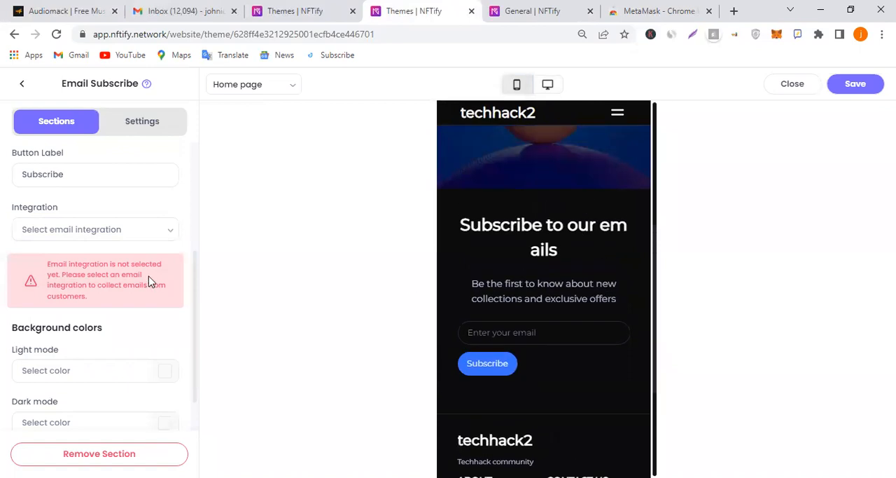
pyautogui.scroll(2, 125, 215)
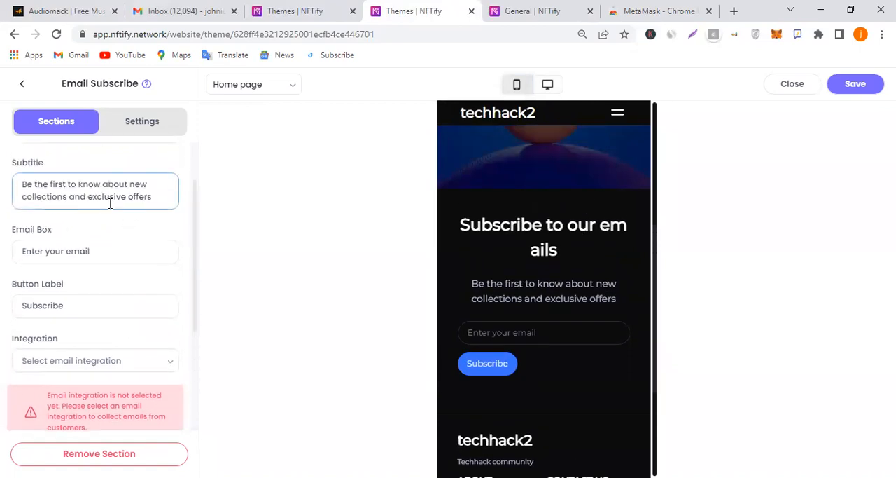
pyautogui.scroll(1, 114, 199)
pyautogui.click(128, 246)
pyautogui.click(119, 201)
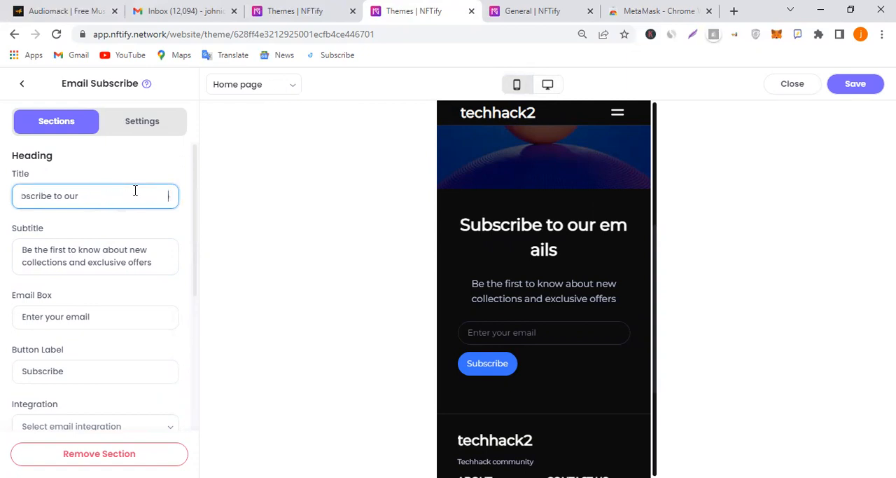
pyautogui.press('BackSpace')
pyautogui.press('BackSpace')
pyautogui.press('BackSpace')
pyautogui.press('BackSpace')
pyautogui.press('BackSpace')
pyautogui.press('BackSpace')
pyautogui.press('BackSpace')
pyautogui.press('BackSpace')
pyautogui.press('BackSpace')
pyautogui.press('BackSpace')
pyautogui.press('BackSpace')
pyautogui.press('BackSpace')
pyautogui.press('BackSpace')
pyautogui.press('BackSpace')
pyautogui.press('BackSpace')
pyautogui.press('BackSpace')
pyautogui.press('BackSpace')
pyautogui.press('BackSpace')
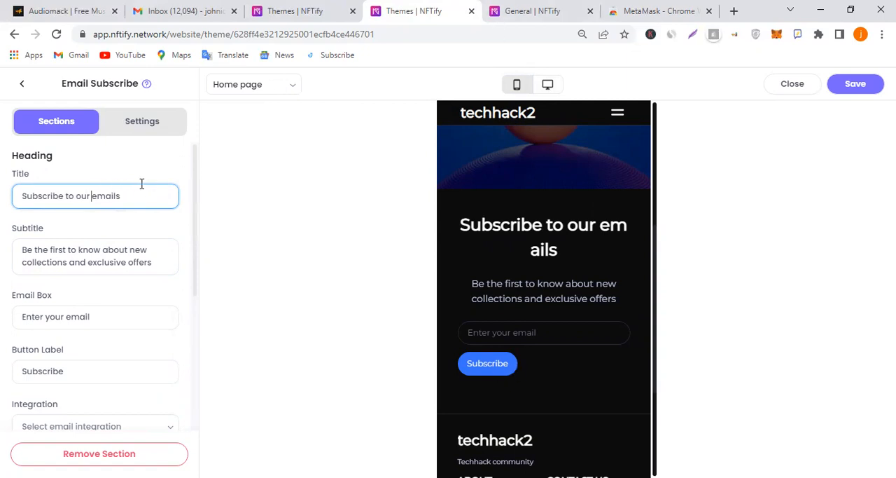
pyautogui.press('BackSpace')
pyautogui.press('BackSpace')
pyautogui.press('BackSpace')
pyautogui.press('BackSpace')
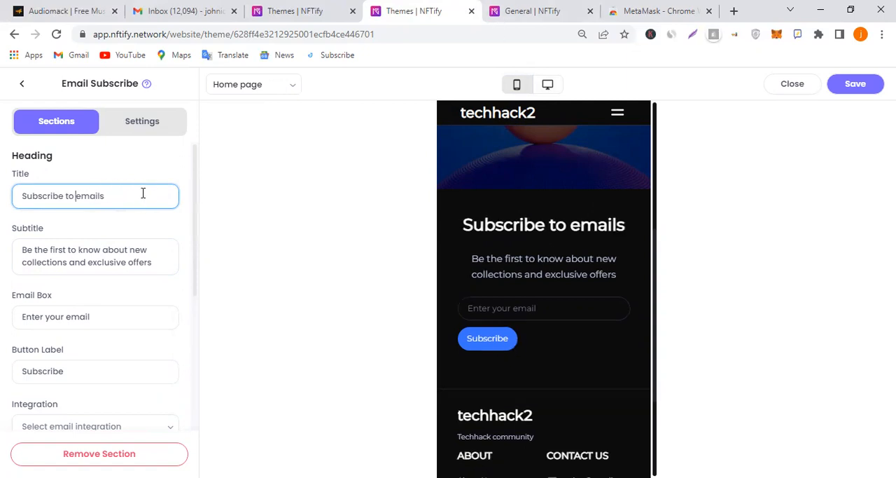
pyautogui.press('BackSpace')
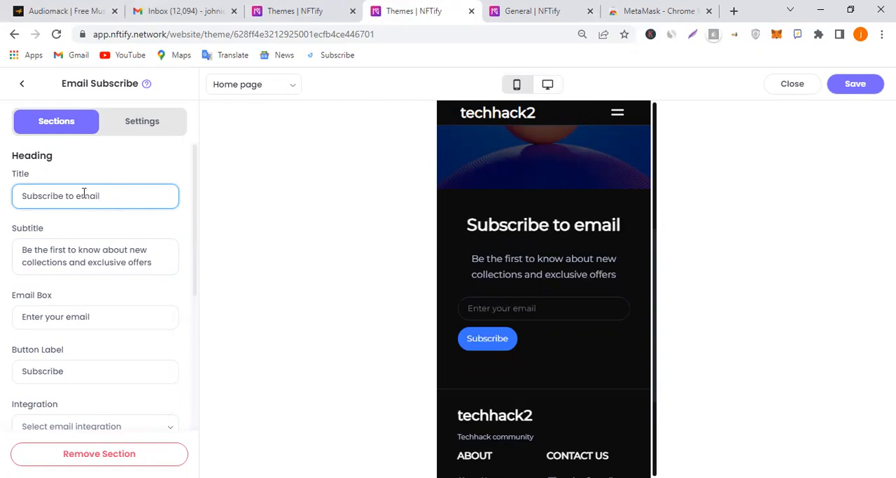
pyautogui.press('BackSpace')
pyautogui.press('BackSpace')
pyautogui.press('BackSpace')
pyautogui.press('BackSpace')
pyautogui.press('BackSpace')
pyautogui.press('BackSpace')
pyautogui.press('BackSpace')
pyautogui.press('BackSpace')
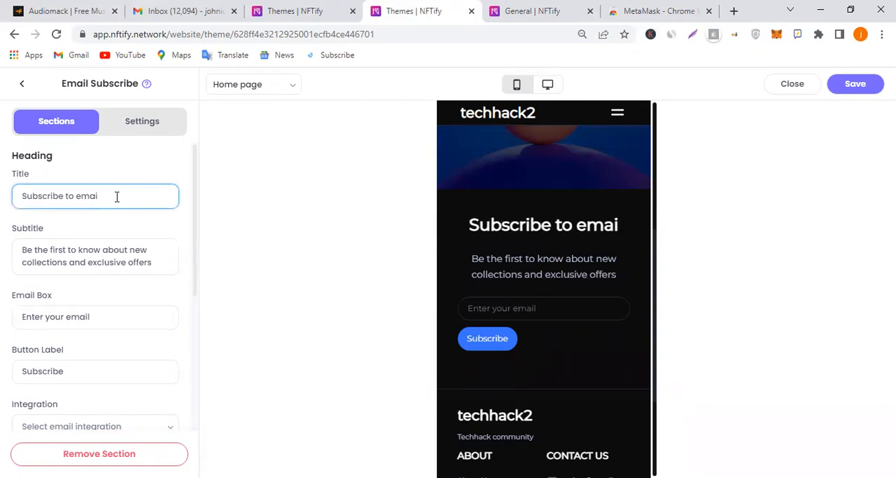
pyautogui.press('BackSpace')
pyautogui.press('BackSpace')
pyautogui.press('BackSpace')
pyautogui.press('BackSpace')
pyautogui.press('BackSpace')
pyautogui.press('BackSpace')
pyautogui.press('BackSpace')
pyautogui.press('BackSpace')
pyautogui.press('BackSpace')
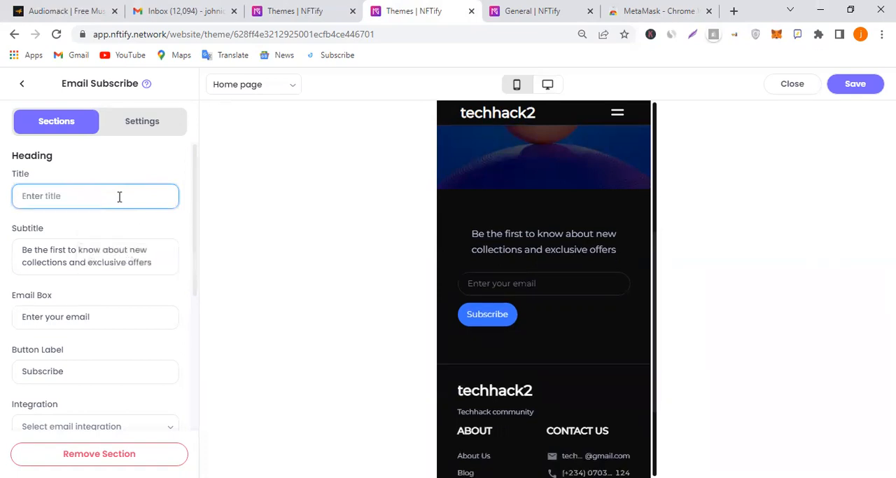
# Enter "Get into the hack" as the Email Subscribe section's title and save the theme
pyautogui.write('Ge')
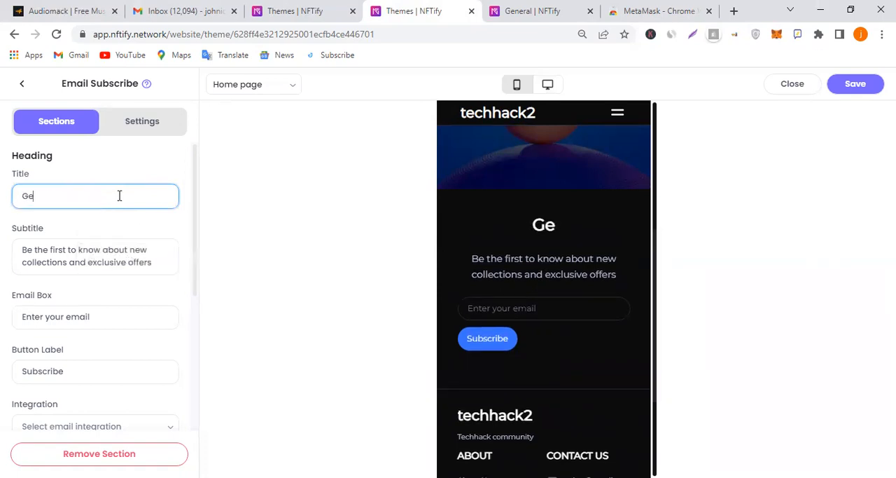
pyautogui.write('t into ou')
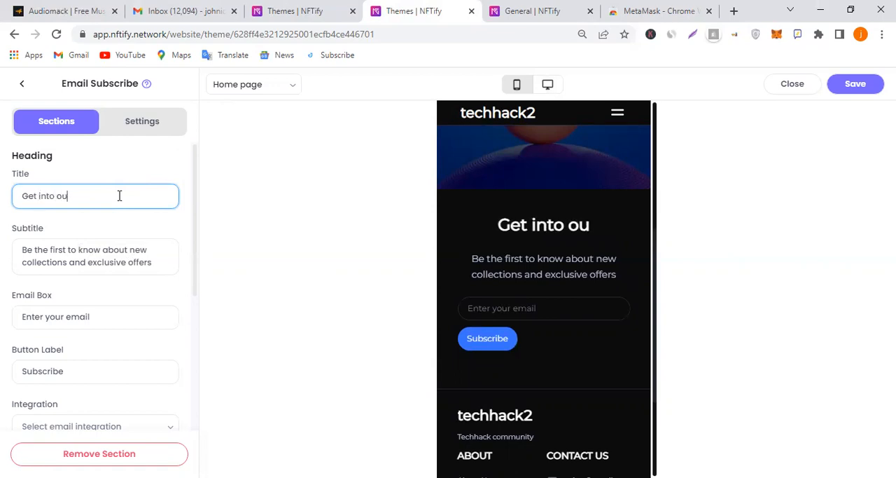
pyautogui.write('r page')
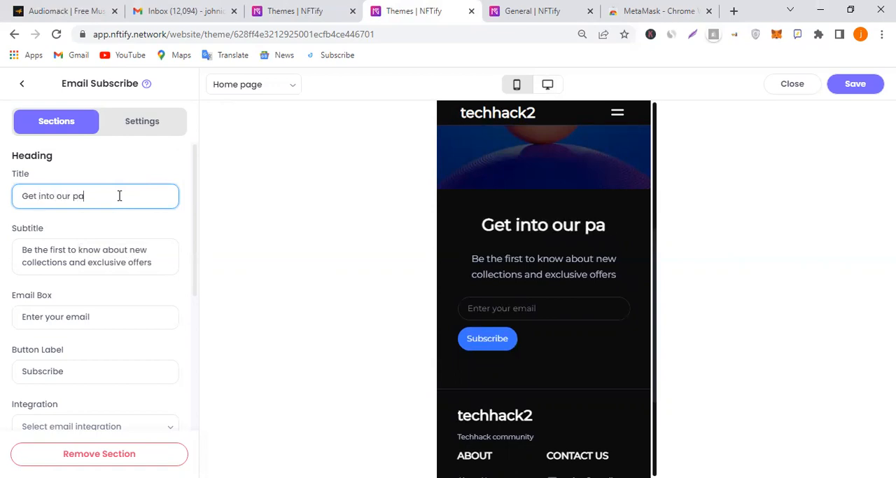
pyautogui.press('BackSpace')
pyautogui.press('BackSpace')
pyautogui.press('BackSpace')
pyautogui.press('BackSpace')
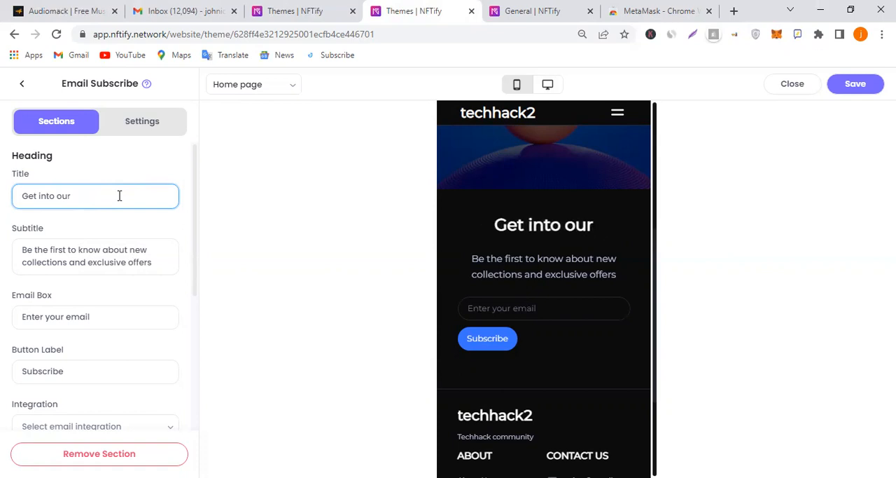
pyautogui.press('BackSpace')
pyautogui.press('BackSpace')
pyautogui.press('BackSpace')
pyautogui.write('th')
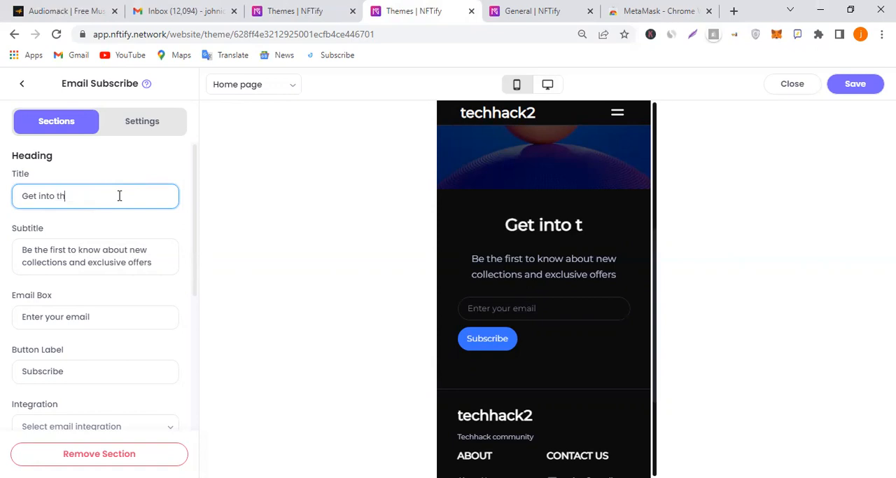
pyautogui.write('re hack')
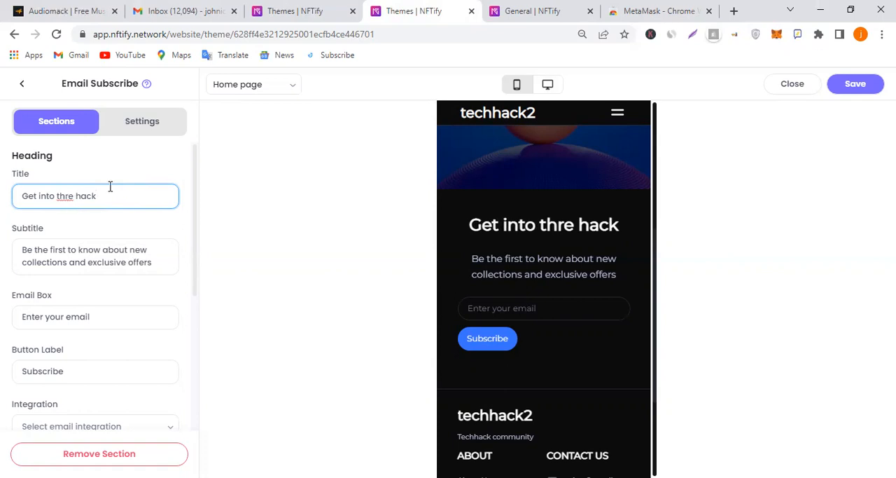
pyautogui.press('BackSpace')
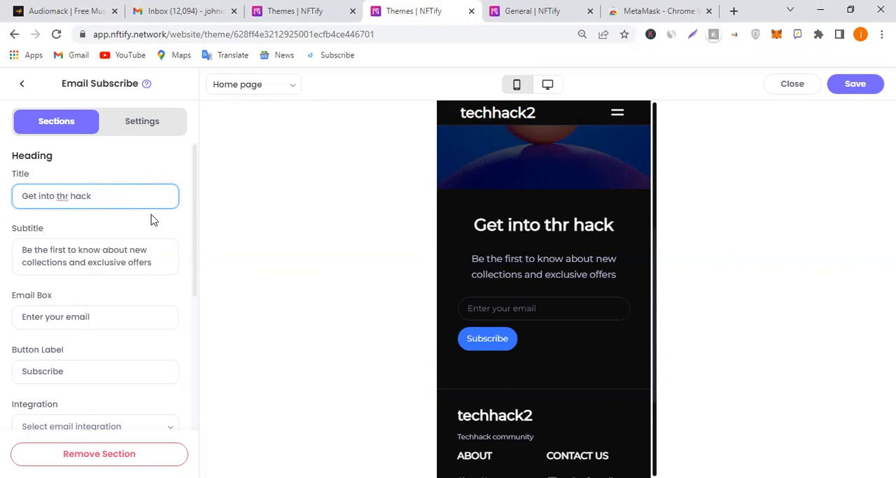
pyautogui.press('Delete')
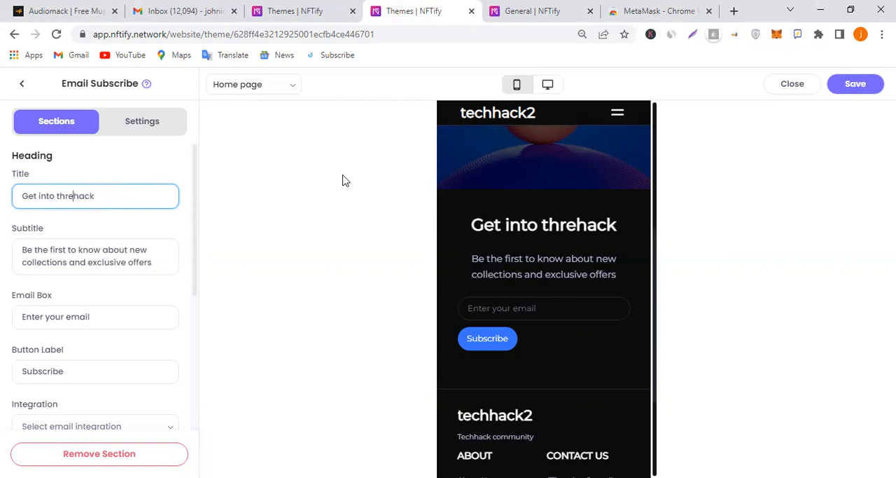
pyautogui.press('BackSpace')
pyautogui.press('BackSpace')
pyautogui.write('e')
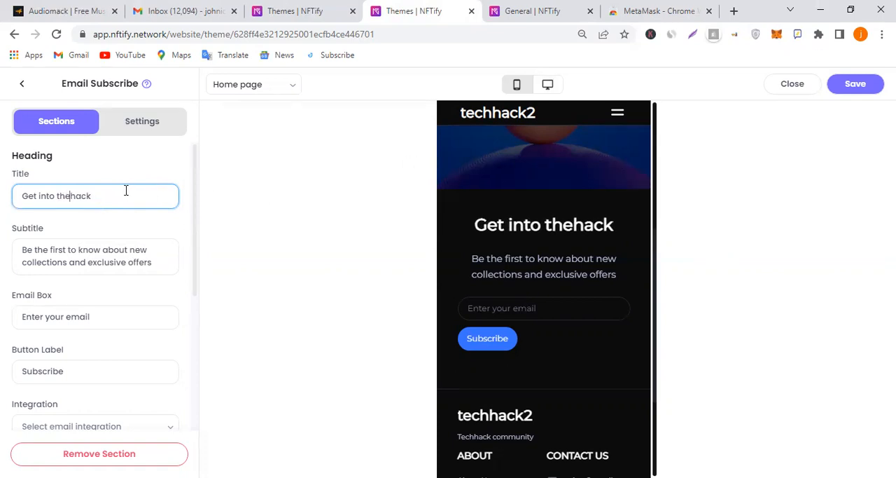
pyautogui.click(855, 83)
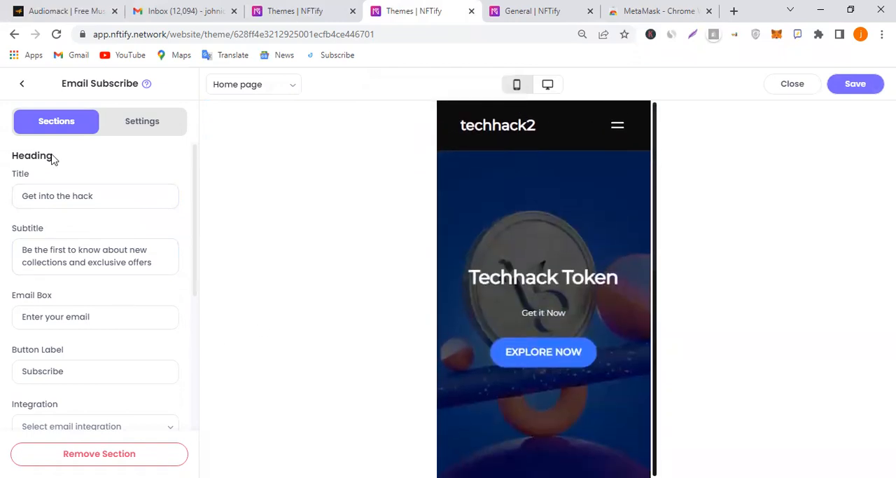
# Return to the home page section list and remove the Blog section
pyautogui.click(26, 85)
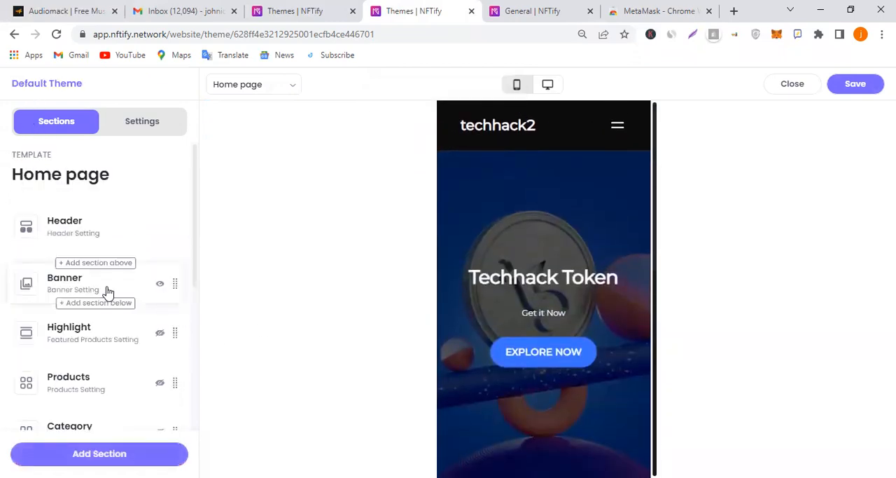
pyautogui.scroll(-5, 110, 290)
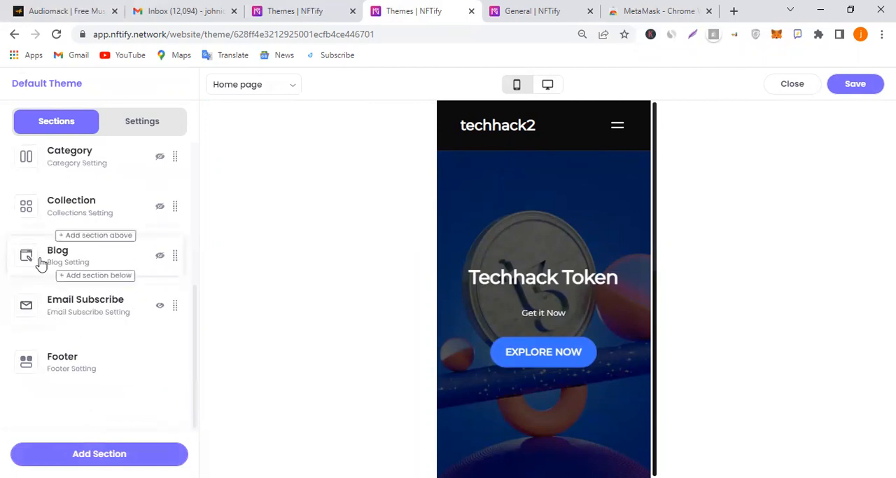
pyautogui.click(78, 255)
pyautogui.scroll(-2, 128, 317)
pyautogui.click(99, 453)
pyautogui.click(506, 234)
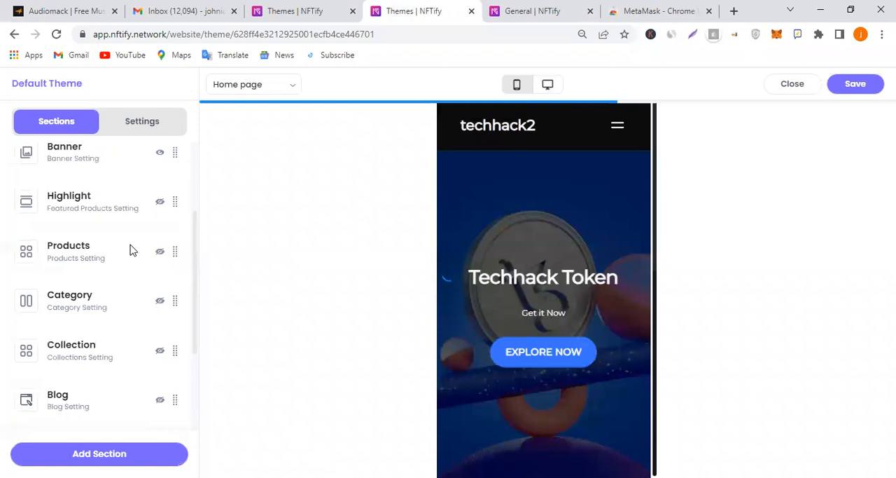
# Remove the Highlight section from the home page
pyautogui.click(91, 202)
pyautogui.scroll(-5, 103, 290)
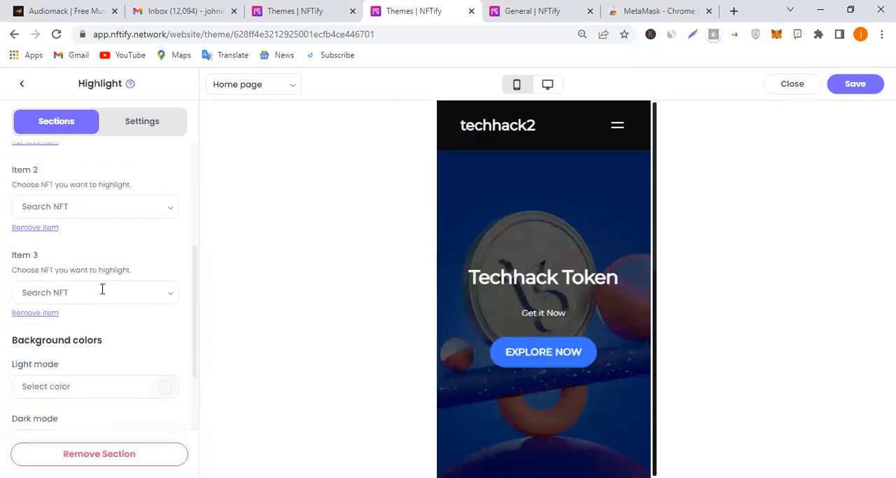
pyautogui.click(99, 453)
pyautogui.click(515, 228)
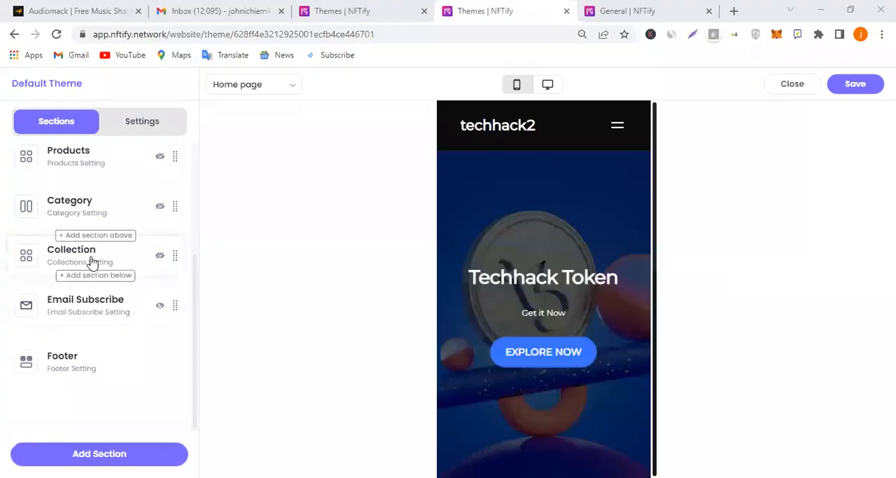
# Remove the Collection section from the home page
pyautogui.click(93, 262)
pyautogui.click(137, 455)
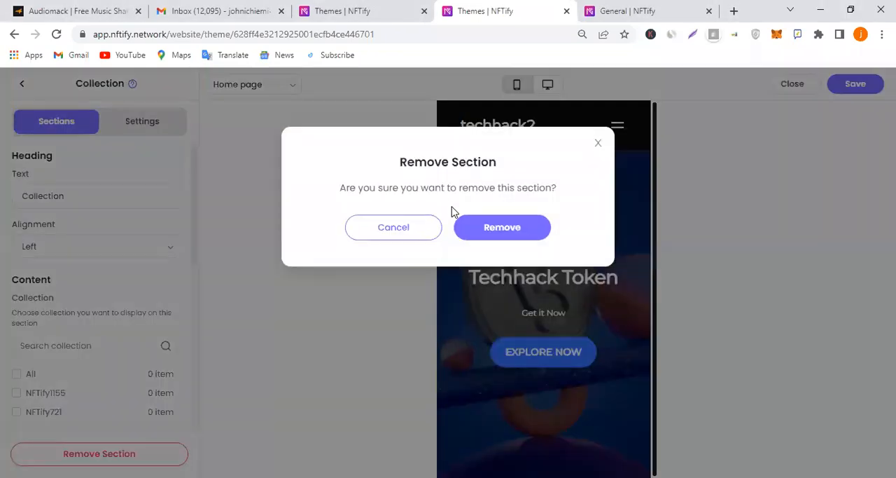
pyautogui.click(512, 228)
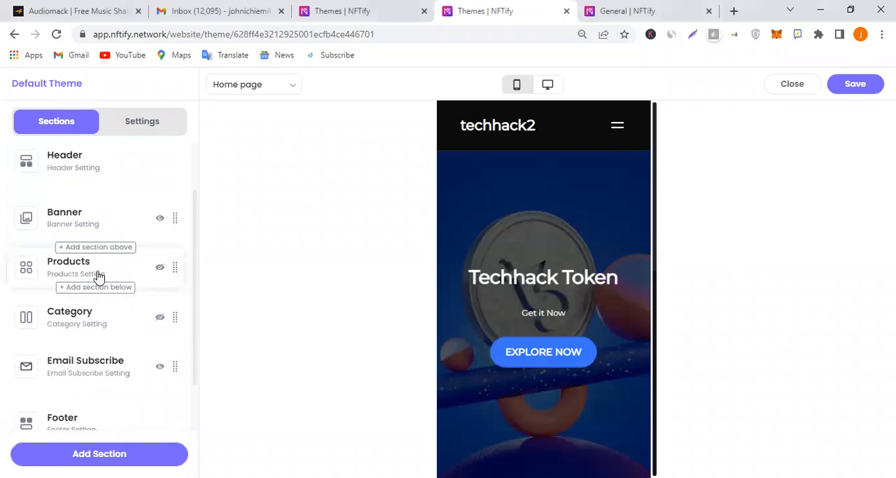
# Remove the Products section from the home page
pyautogui.click(96, 274)
pyautogui.click(145, 454)
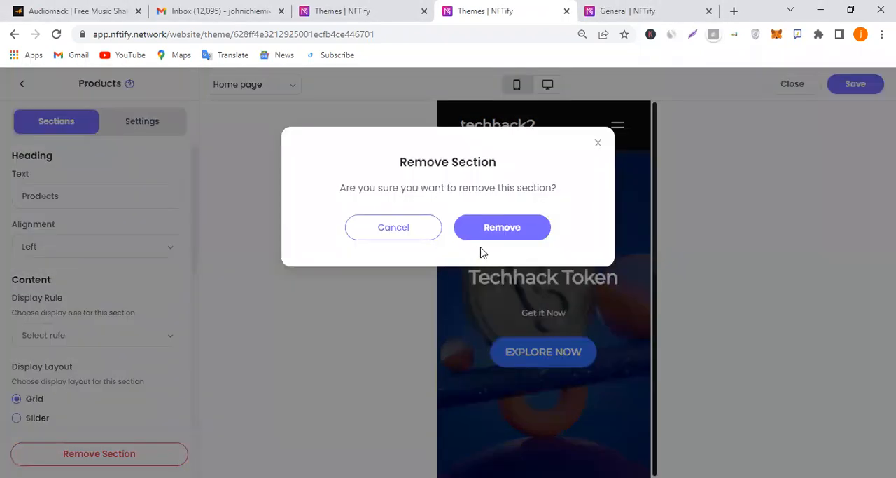
pyautogui.click(463, 234)
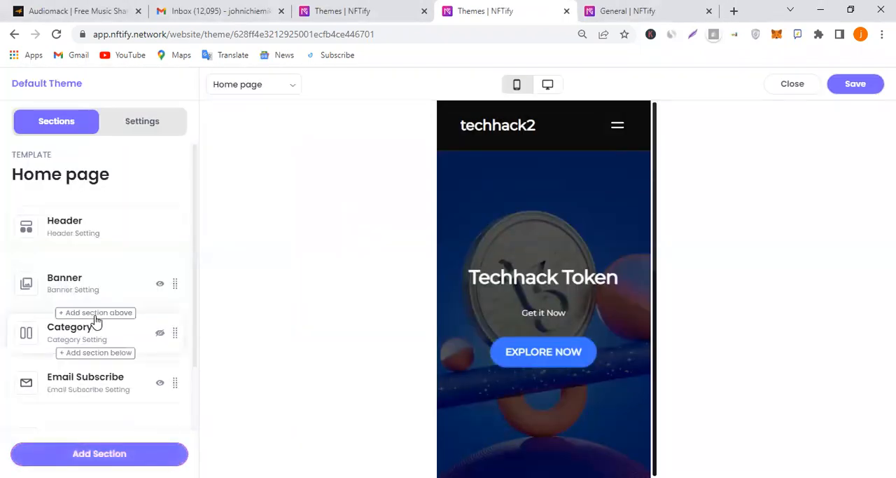
# Remove the Category section from the home page
pyautogui.click(83, 274)
pyautogui.click(86, 450)
pyautogui.click(519, 237)
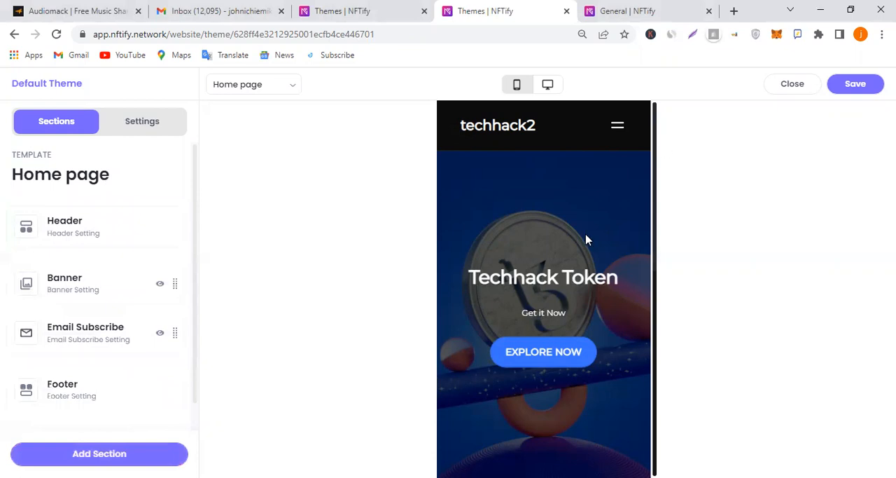
# Look over the mobile home page preview and review the Footer section's contact, social media and copyright fields
pyautogui.scroll(-3, 587, 241)
pyautogui.scroll(3, 586, 235)
pyautogui.scroll(-4, 587, 238)
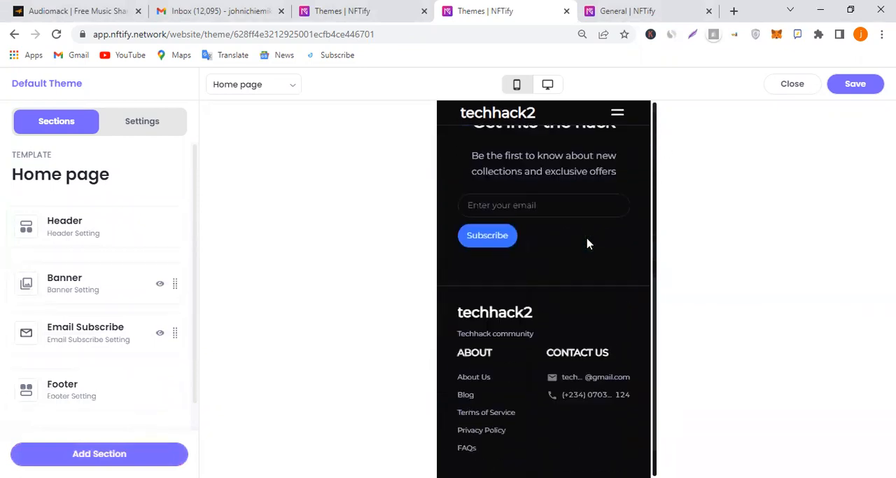
pyautogui.scroll(-1, 588, 243)
pyautogui.scroll(1, 568, 275)
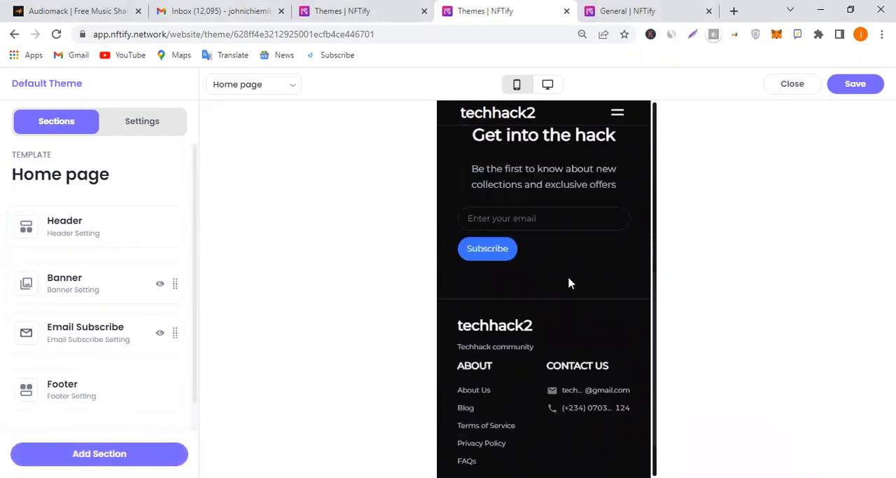
pyautogui.click(74, 398)
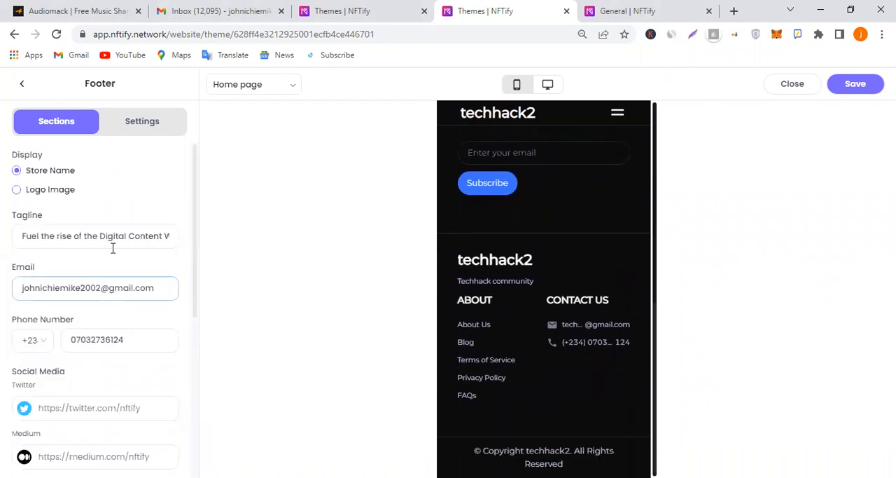
pyautogui.click(133, 129)
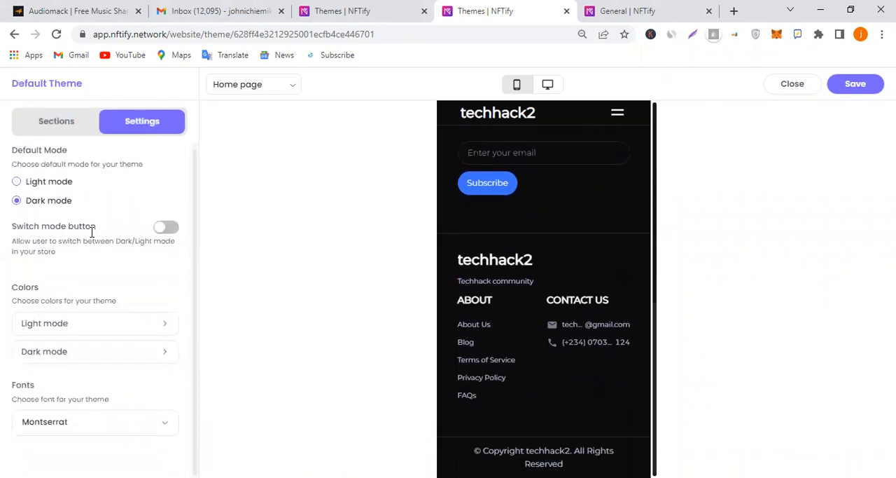
pyautogui.click(57, 123)
pyautogui.scroll(-6, 74, 216)
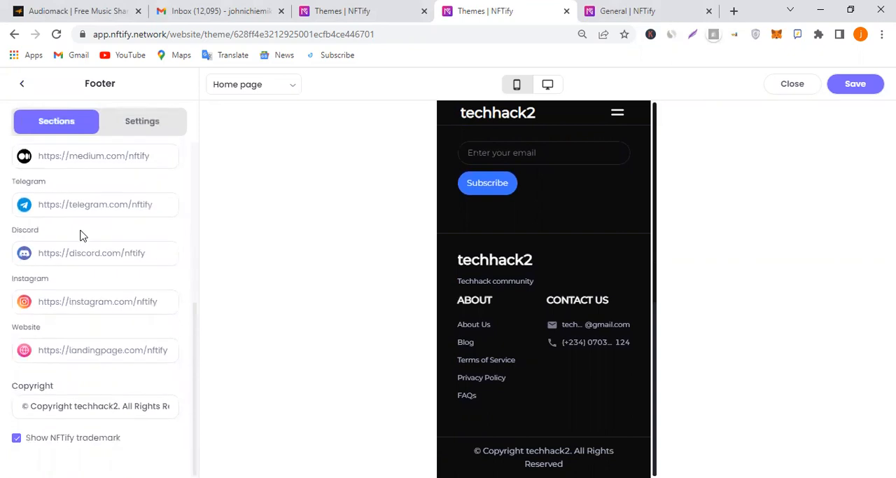
pyautogui.click(173, 305)
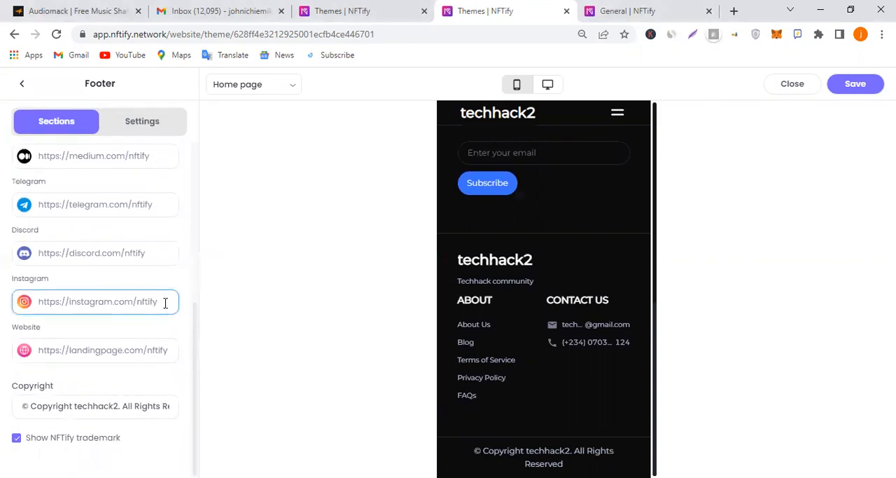
# Recheck the Footer settings, return to the home page section list and view the start of the mobile preview
pyautogui.scroll(5, 122, 355)
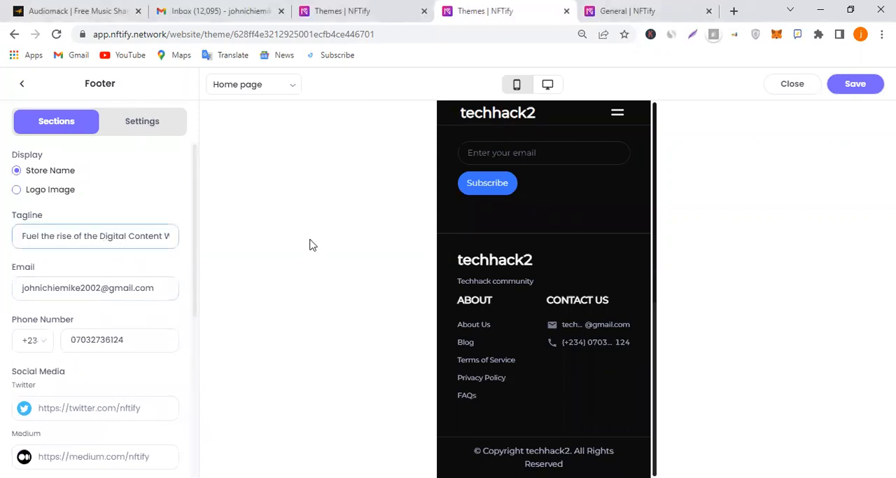
pyautogui.scroll(2, 586, 236)
pyautogui.scroll(-2, 588, 233)
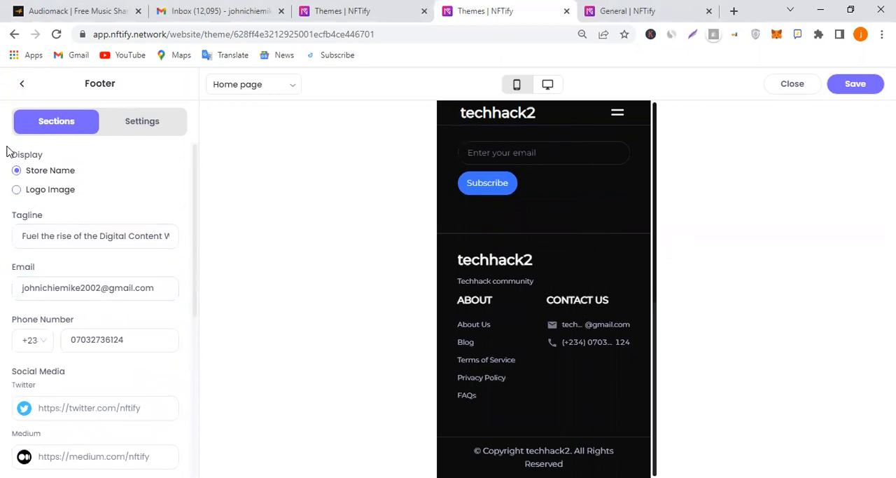
pyautogui.click(22, 84)
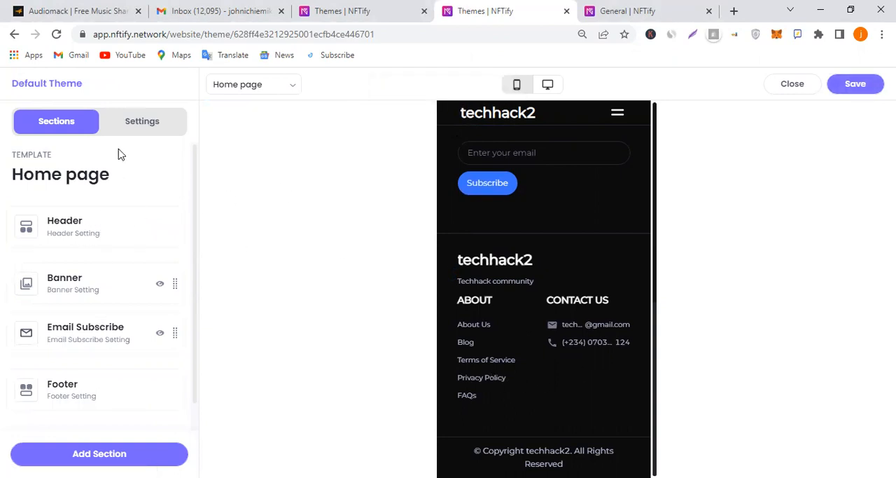
pyautogui.scroll(7, 648, 219)
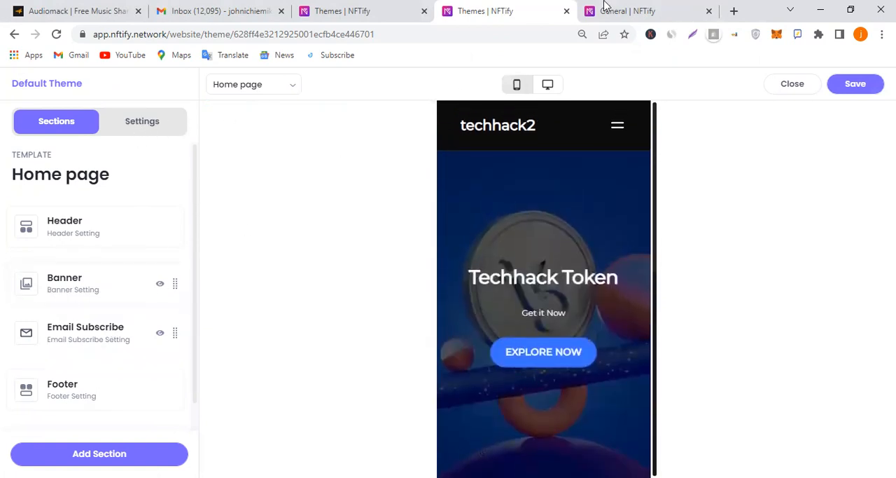
# Switch to the store dashboard's NFT listing and start creating a single NFT
pyautogui.click(385, 9)
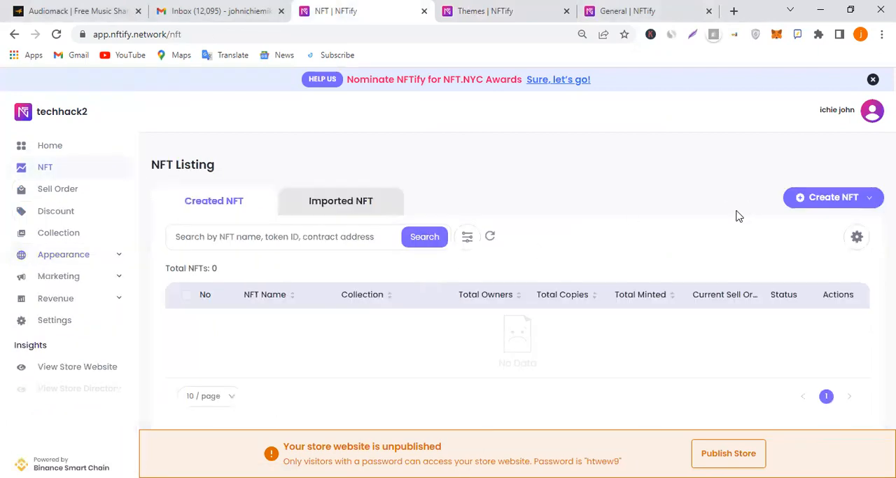
pyautogui.click(858, 197)
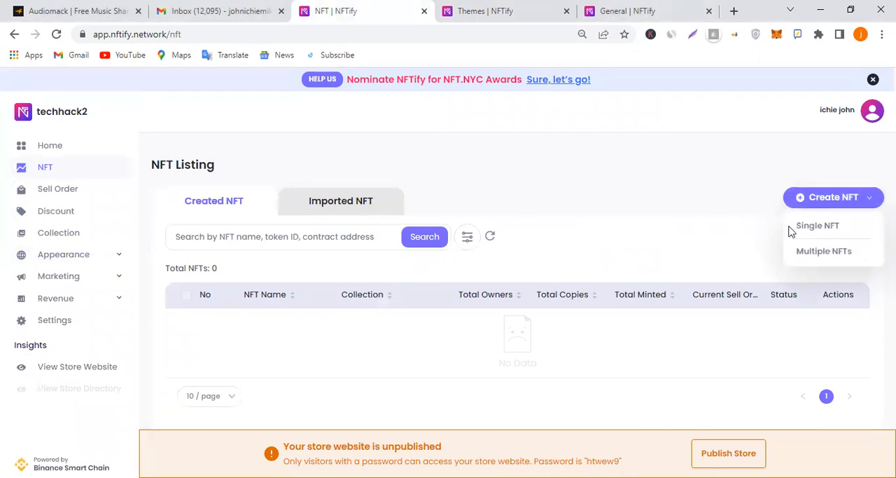
pyautogui.click(829, 234)
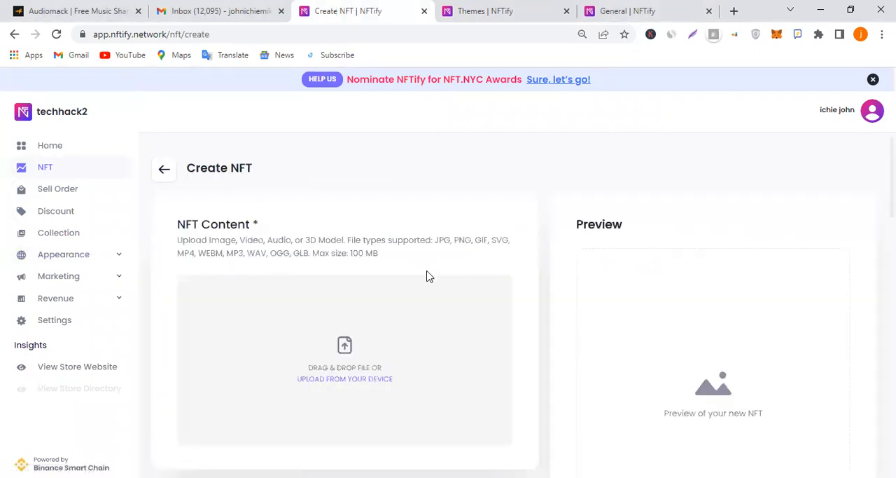
# Check the NFT Interface options and read the linked help article explaining ERC-1155 and ERC-721
pyautogui.scroll(-2, 428, 276)
pyautogui.scroll(-1, 427, 275)
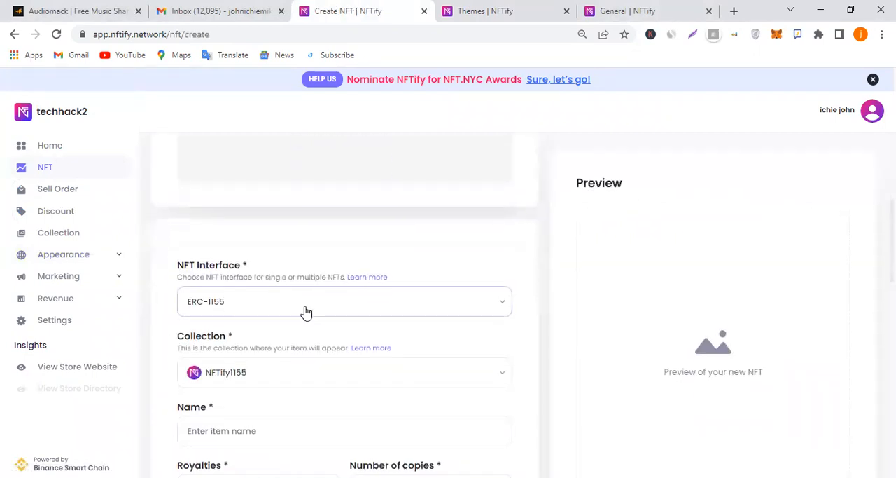
pyautogui.click(266, 310)
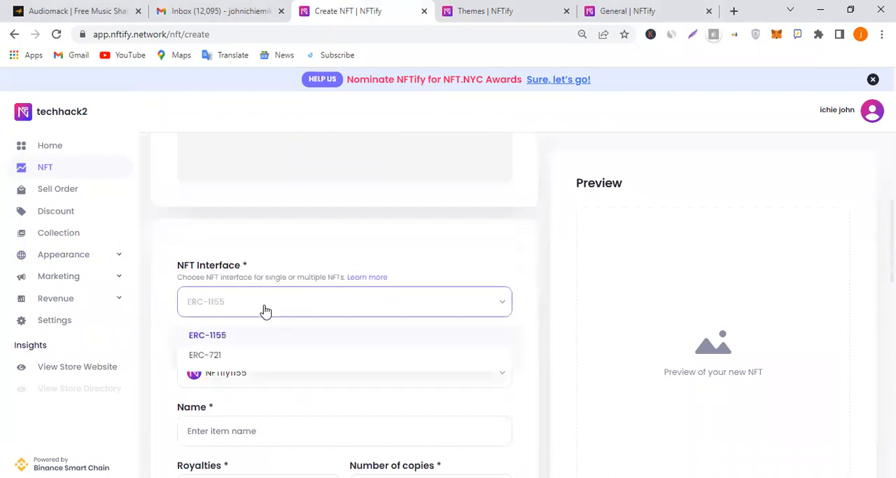
pyautogui.click(376, 289)
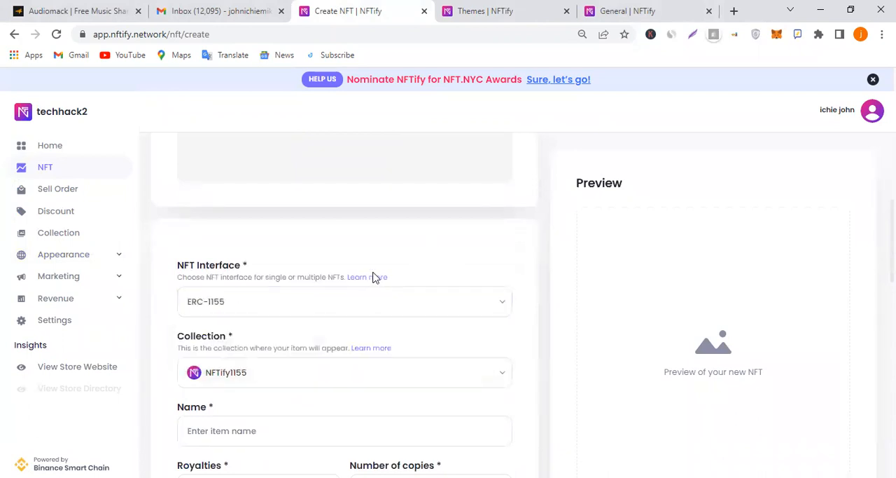
pyautogui.click(369, 277)
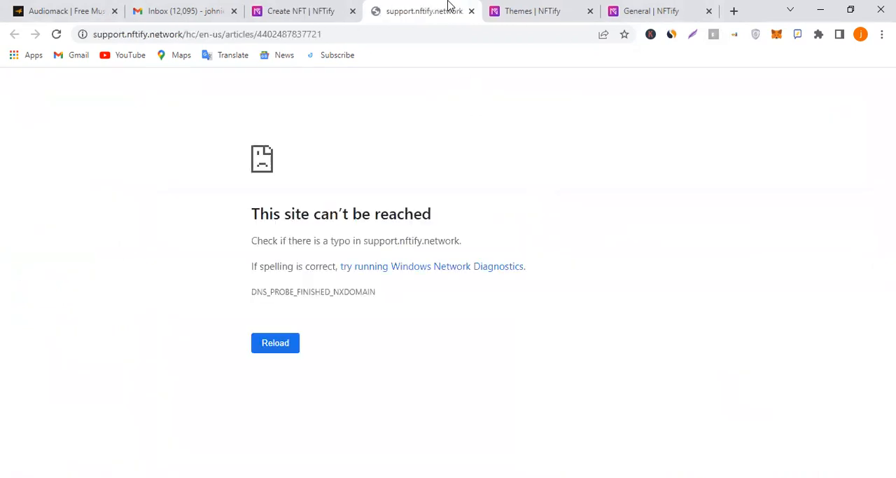
pyautogui.click(275, 341)
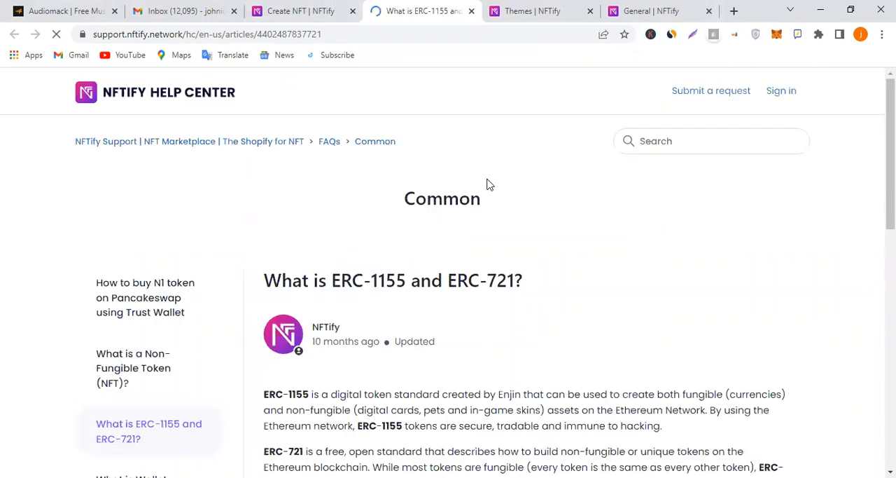
pyautogui.scroll(-2, 482, 238)
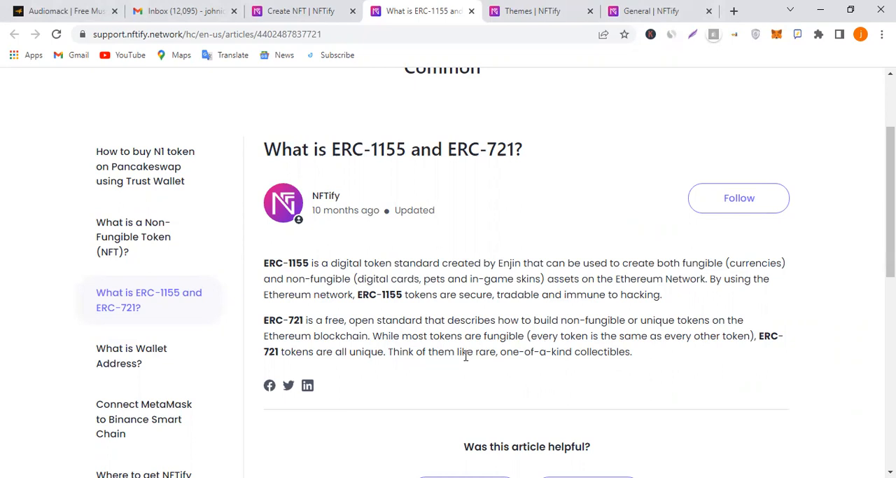
pyautogui.click(275, 15)
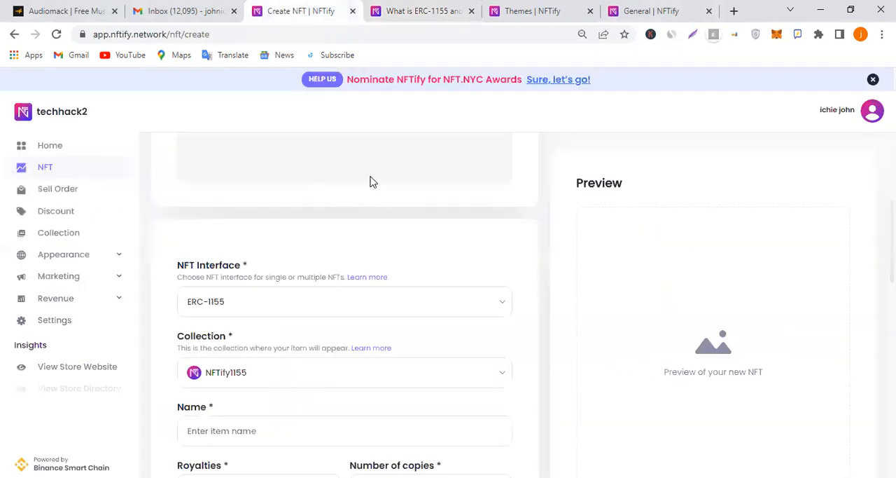
pyautogui.click(426, 10)
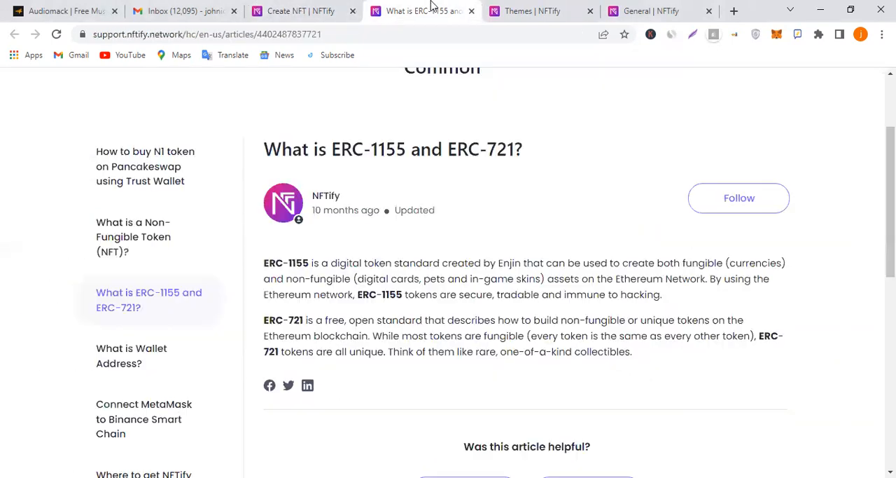
pyautogui.click(300, 9)
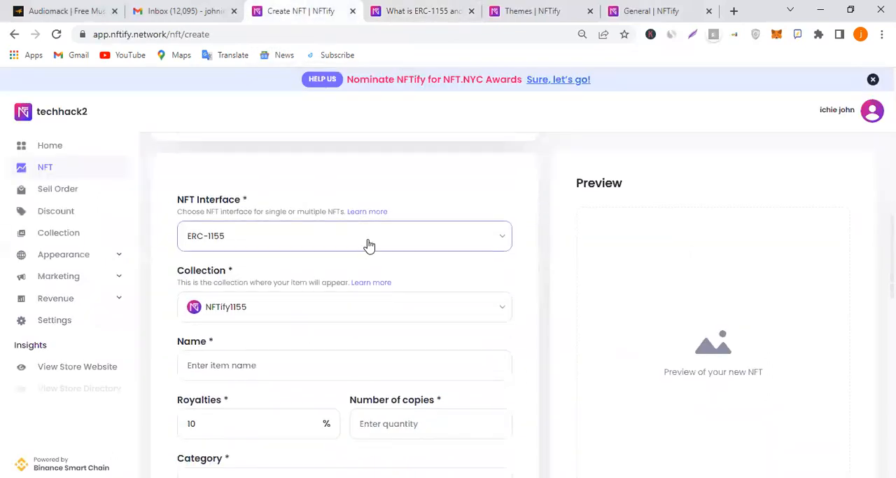
pyautogui.click(424, 8)
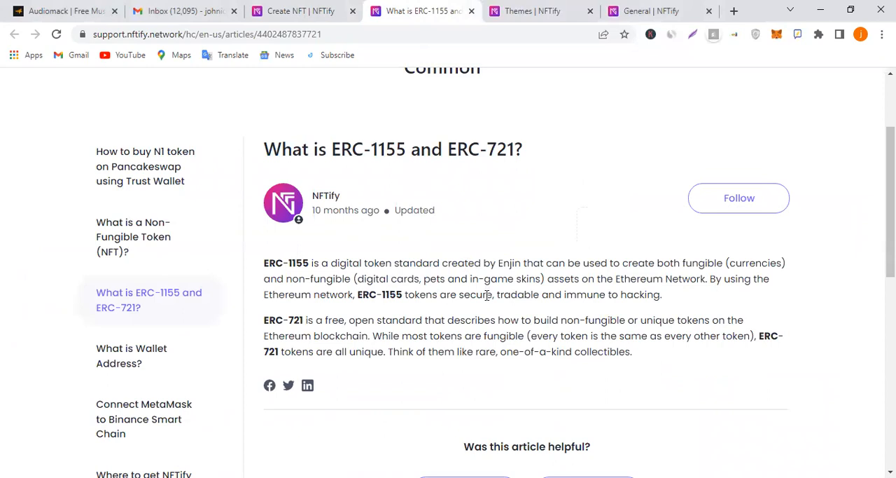
pyautogui.click(300, 9)
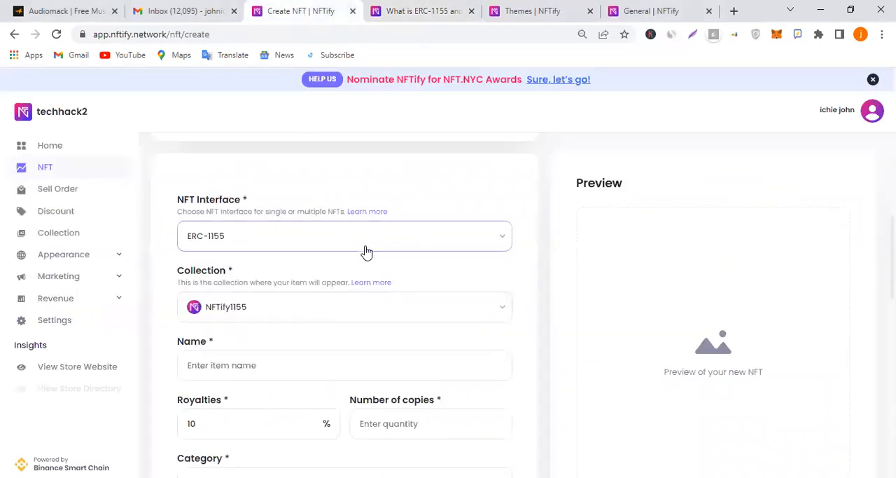
# Keep NFTify1155 as the collection and name the NFT "Techhack"
pyautogui.click(368, 308)
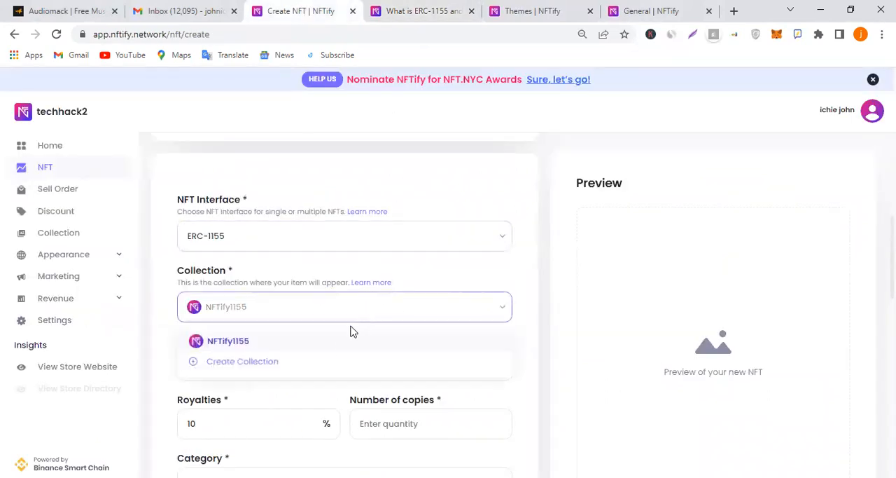
pyautogui.click(396, 309)
pyautogui.click(315, 362)
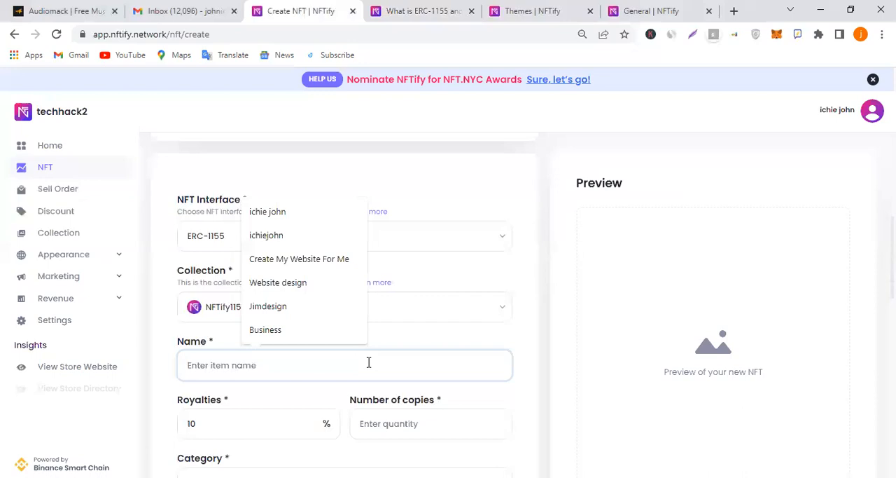
pyautogui.write('Techhack')
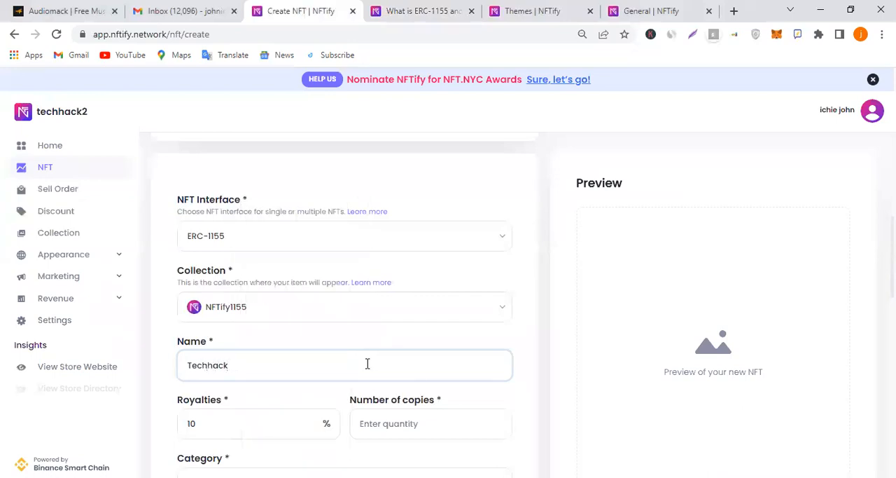
# Set the NFT's number of copies to 10 and assign it to the Cards category
pyautogui.scroll(-3, 366, 364)
pyautogui.click(263, 226)
pyautogui.click(463, 227)
pyautogui.click(439, 286)
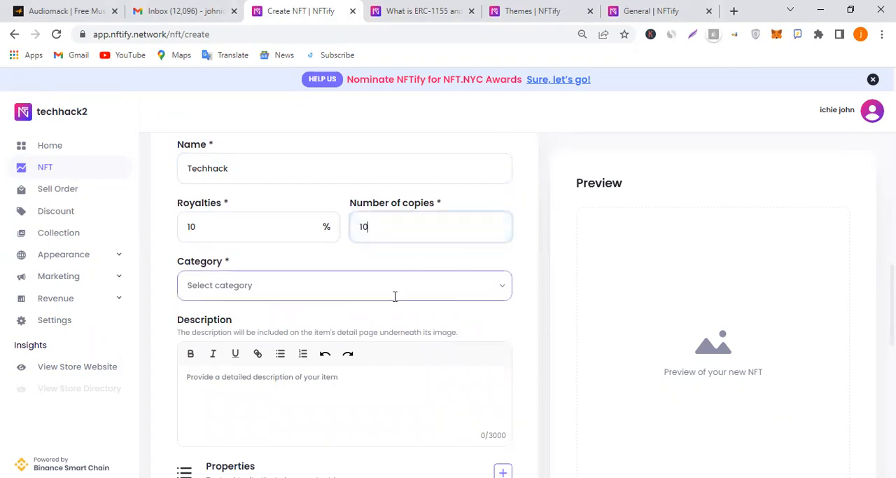
pyautogui.click(398, 289)
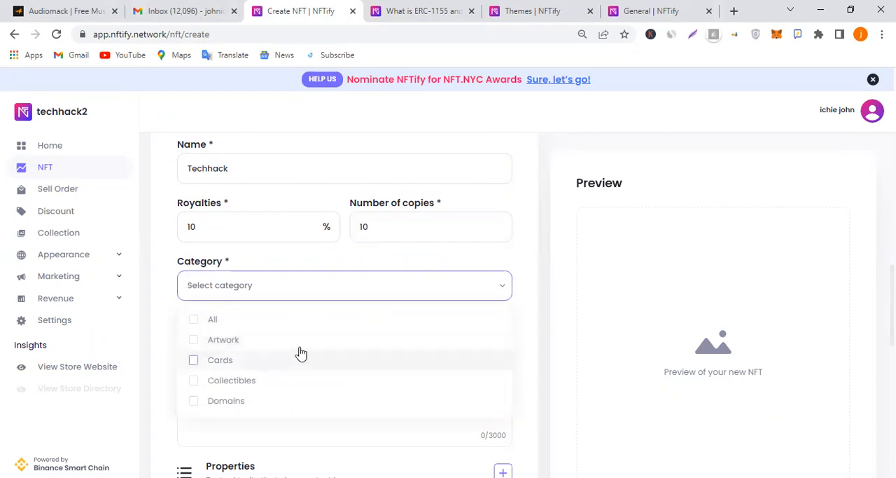
pyautogui.click(194, 362)
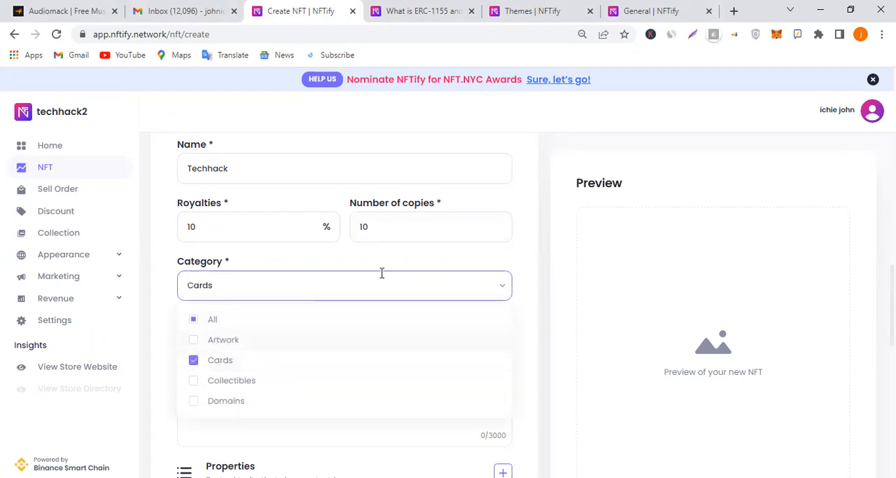
pyautogui.click(429, 264)
# Enter "For the techhack community" as the NFT's description
pyautogui.scroll(-1, 336, 306)
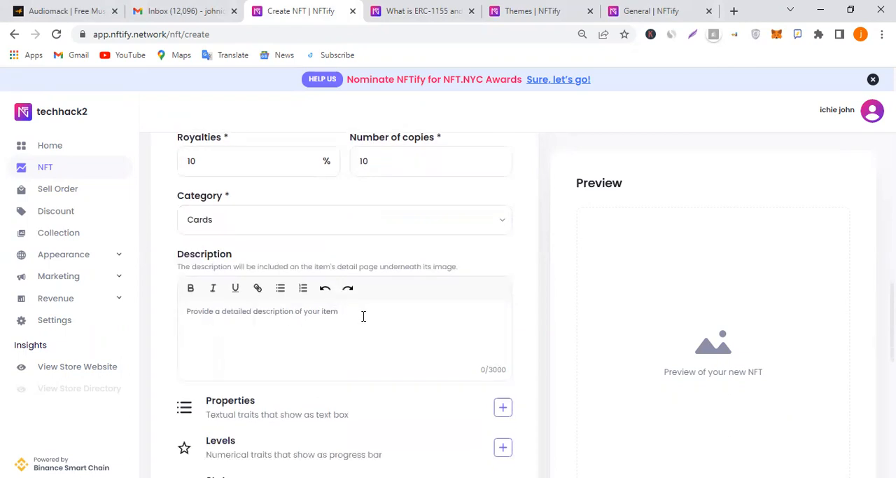
pyautogui.write('T')
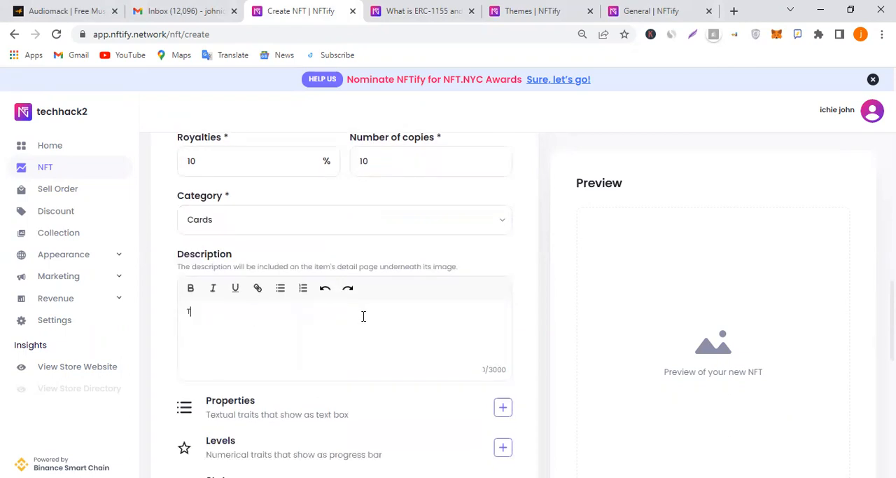
pyautogui.press('BackSpace')
pyautogui.press('BackSpace')
pyautogui.press('BackSpace')
pyautogui.write('T')
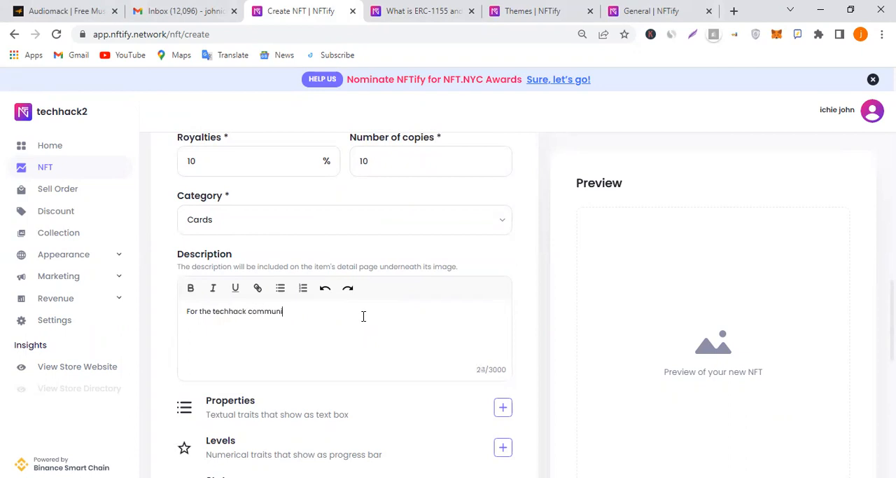
# Add and save an NFT property named "Blue" with the value "Male"
pyautogui.scroll(-2, 370, 308)
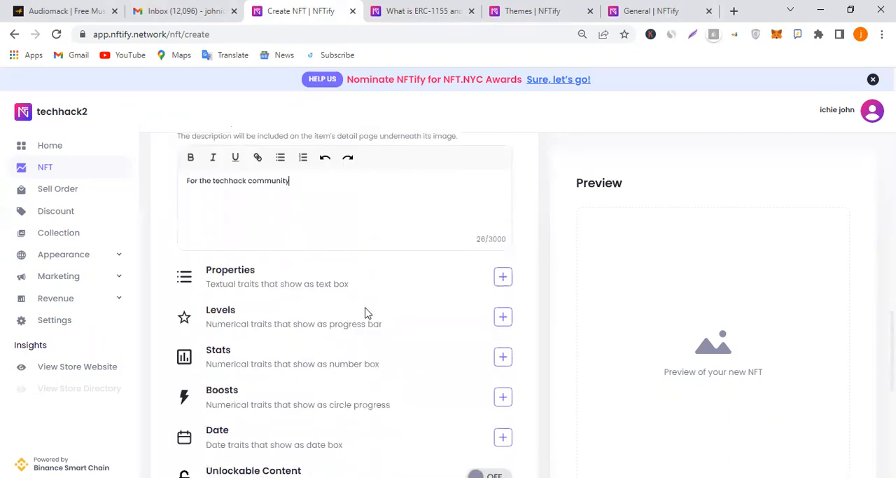
pyautogui.click(503, 275)
pyautogui.click(364, 224)
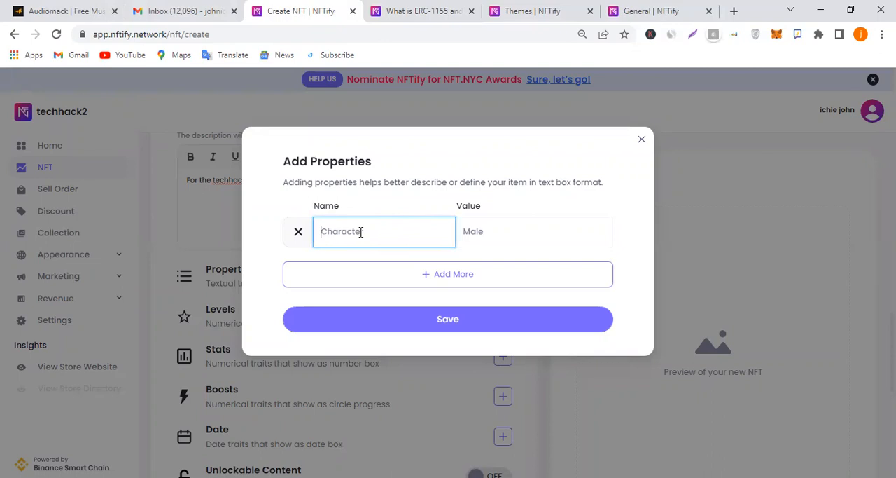
pyautogui.write('mo')
pyautogui.press('BackSpace')
pyautogui.press('BackSpace')
pyautogui.write('B')
pyautogui.press('BackSpace')
pyautogui.write('B')
pyautogui.click(507, 236)
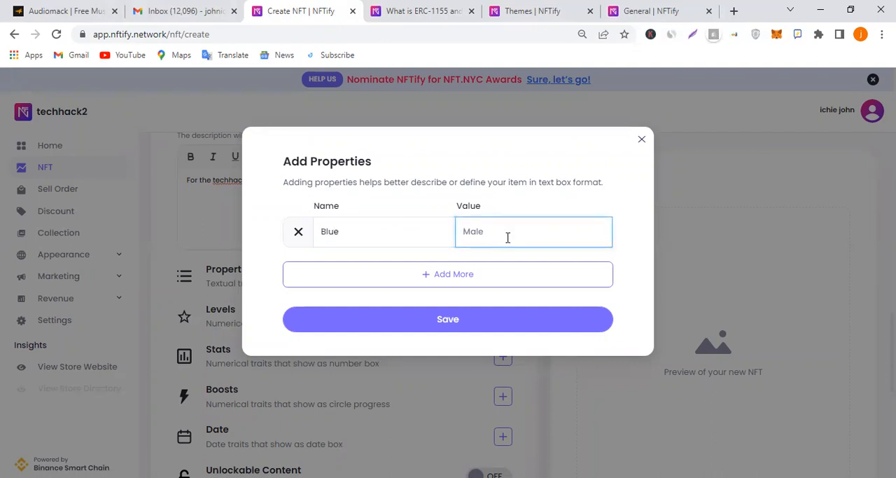
pyautogui.write('Male')
pyautogui.click(494, 328)
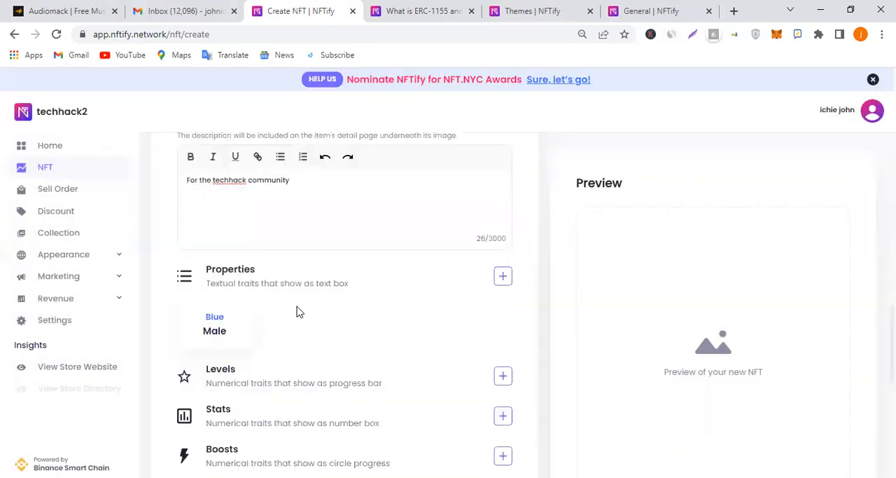
pyautogui.scroll(-1, 384, 320)
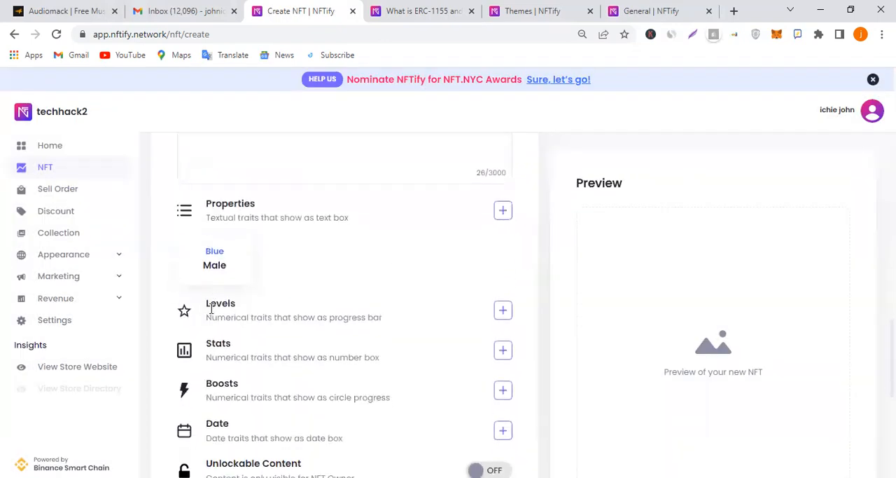
pyautogui.click(504, 314)
pyautogui.click(401, 228)
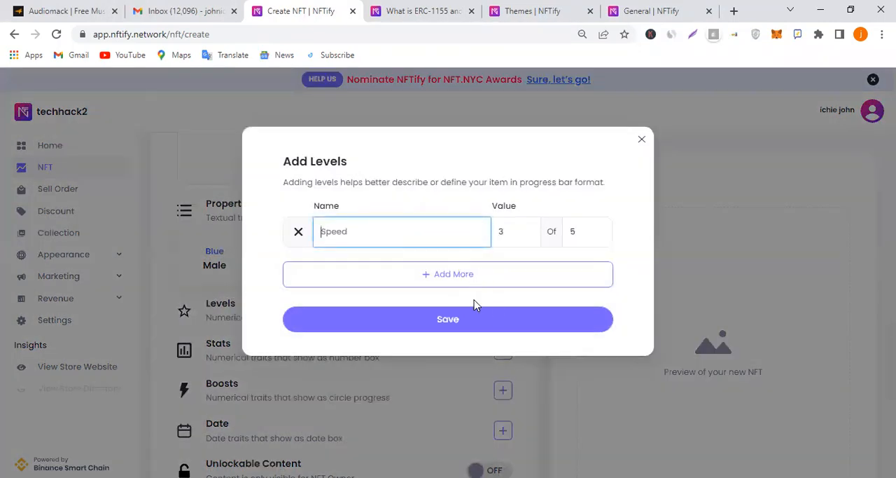
pyautogui.click(641, 140)
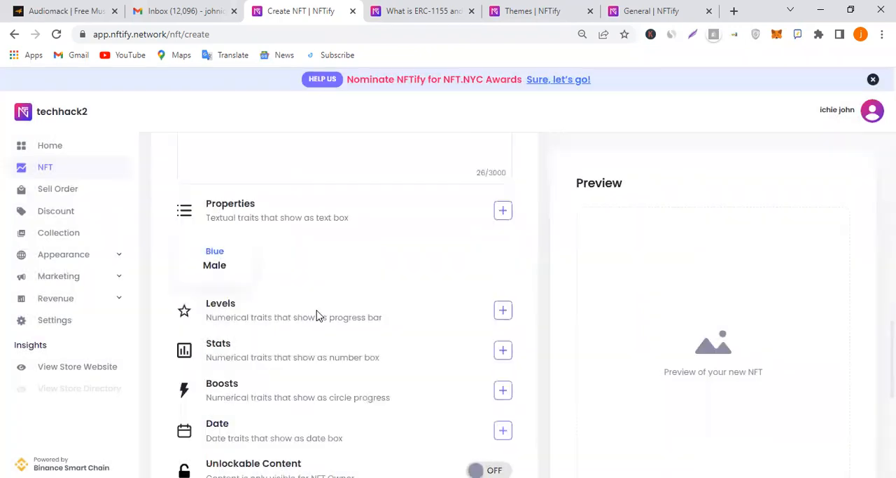
pyautogui.scroll(-2, 316, 315)
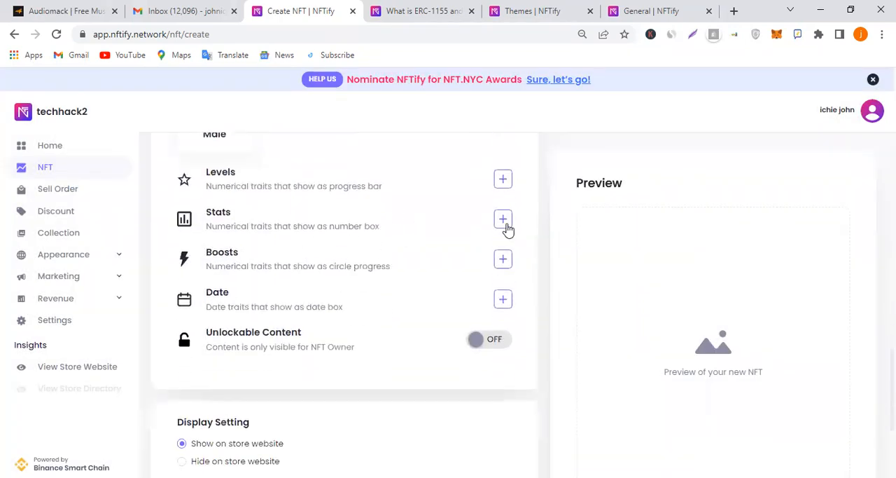
# Open the NFT's search engine listing for editing and review its page title, description and URL
pyautogui.scroll(-1, 374, 305)
pyautogui.scroll(1, 374, 306)
pyautogui.scroll(-2, 374, 305)
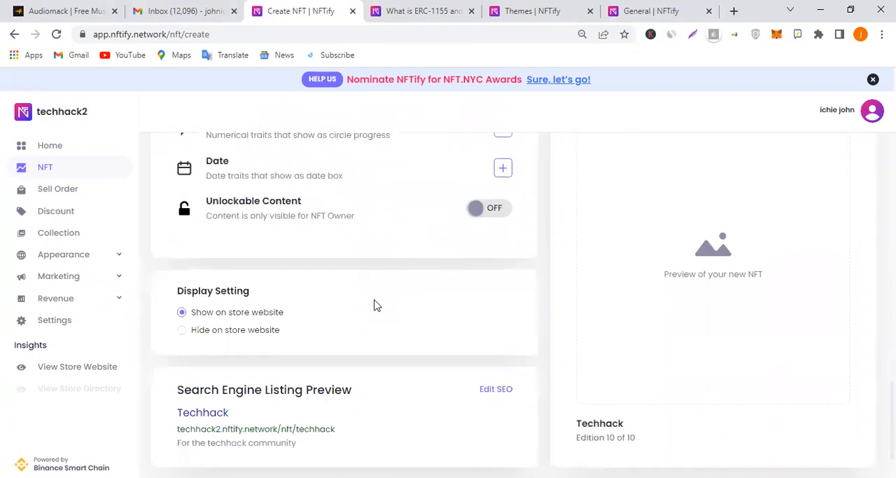
pyautogui.scroll(-1, 282, 322)
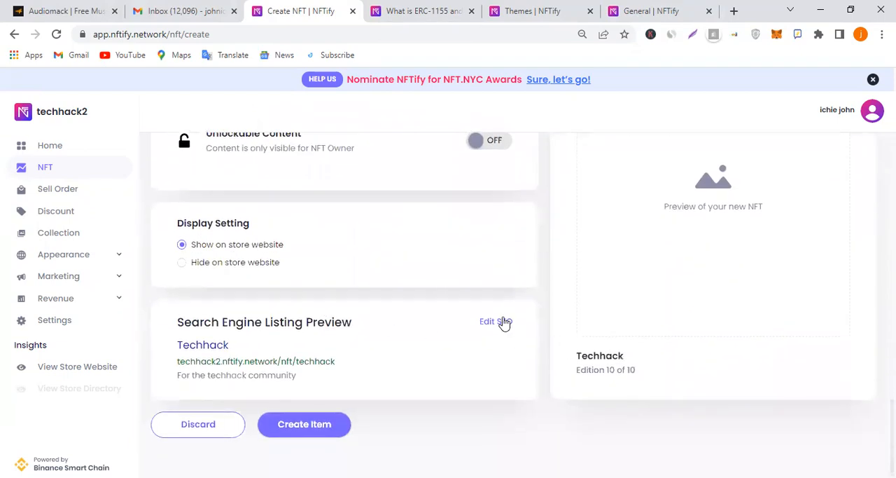
pyautogui.click(503, 322)
pyautogui.scroll(-2, 355, 339)
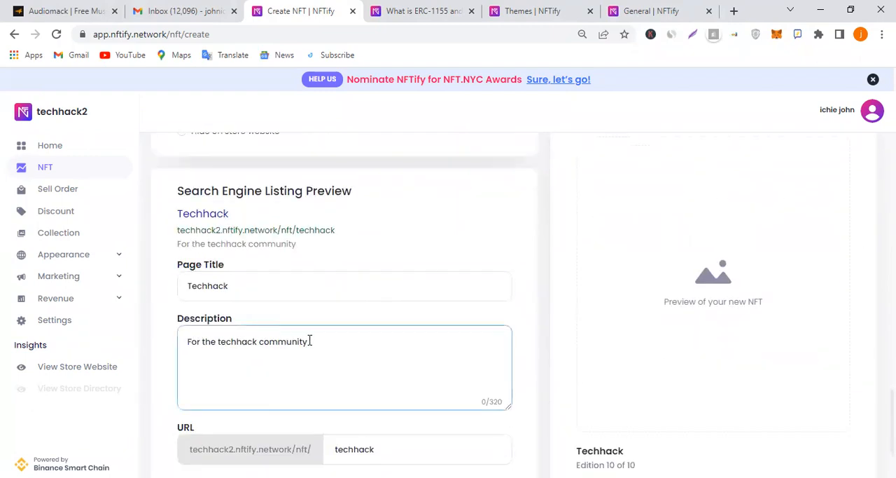
pyautogui.scroll(-2, 493, 362)
pyautogui.scroll(2, 448, 372)
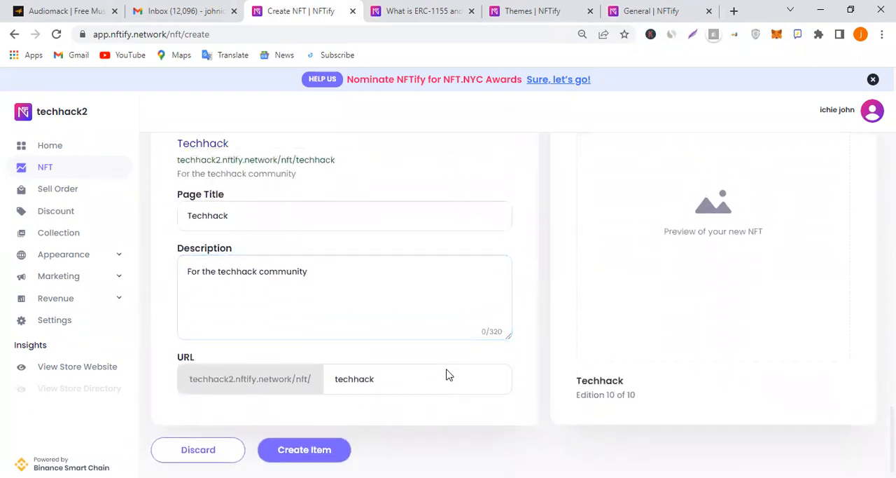
# Upload the image tezos-mKLjUjUkX6c-unsplash from the Downloads folder as the NFT content
pyautogui.scroll(2, 448, 368)
pyautogui.scroll(2, 374, 366)
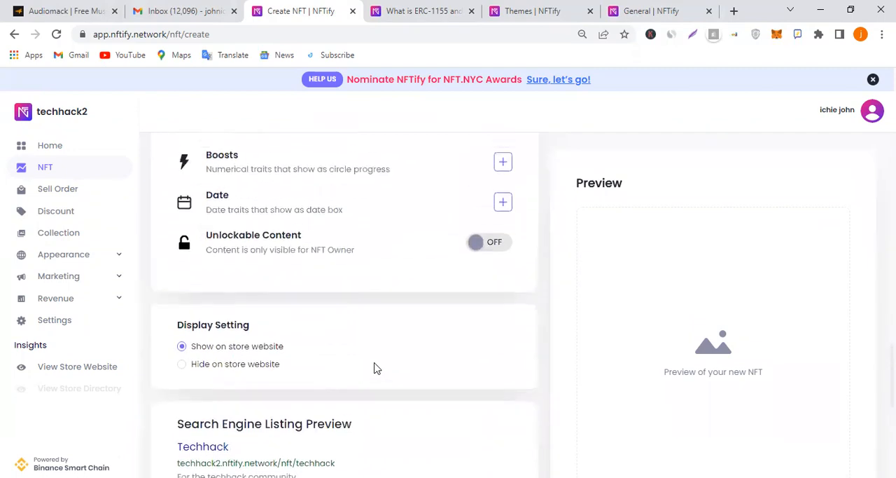
pyautogui.scroll(-3, 376, 362)
pyautogui.scroll(10, 432, 312)
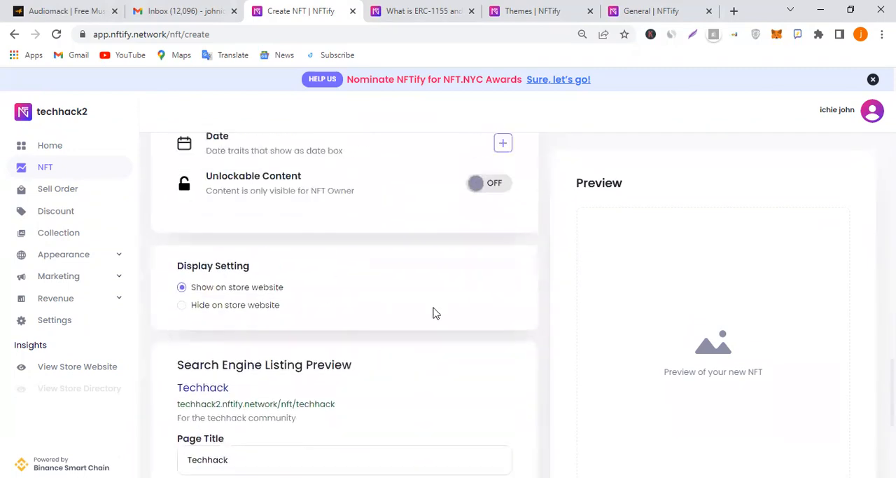
pyautogui.scroll(4, 302, 303)
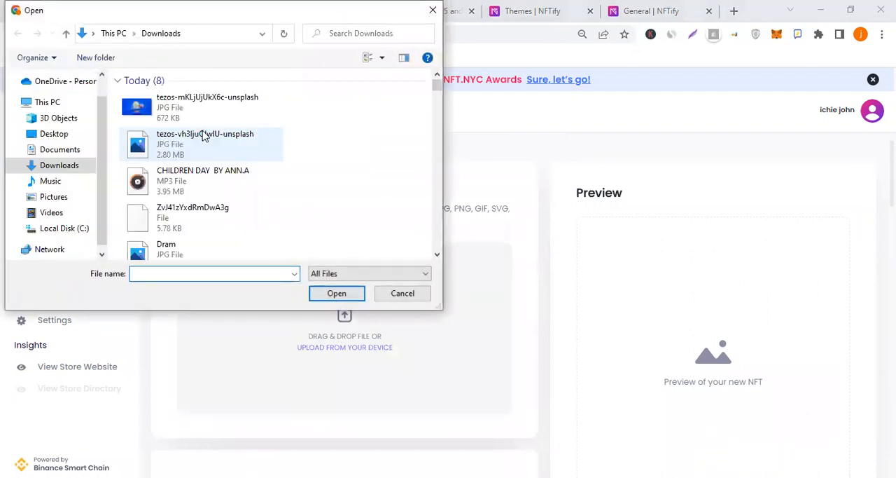
pyautogui.click(210, 112)
pyautogui.click(327, 294)
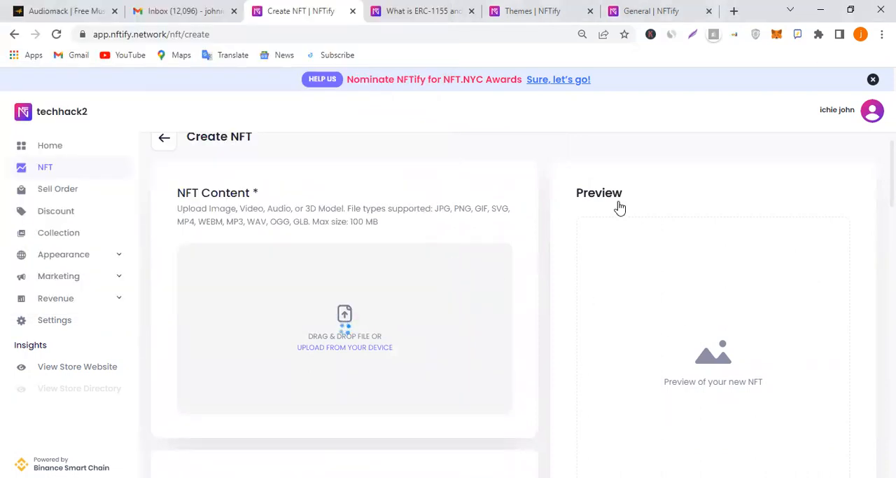
# Check the uploaded image's preview and return to the NFT's Unlockable Content and display settings
pyautogui.scroll(-3, 698, 250)
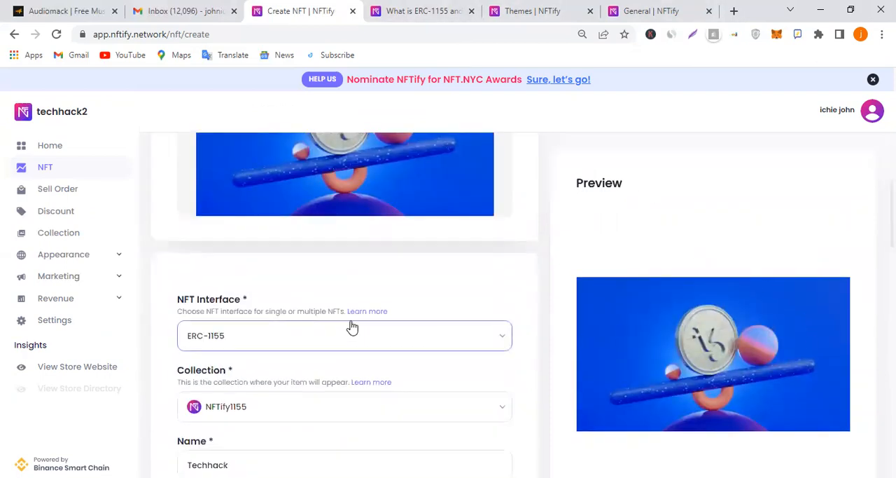
pyautogui.scroll(-5, 462, 278)
pyautogui.scroll(-8, 546, 369)
pyautogui.scroll(2, 530, 362)
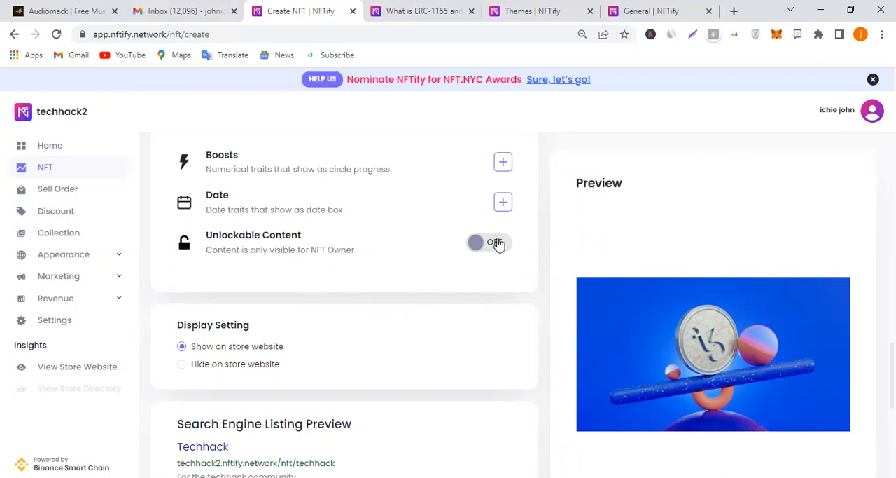
# Enable Unlockable Content for the NFT and place the cursor in its secret content field
pyautogui.click(490, 245)
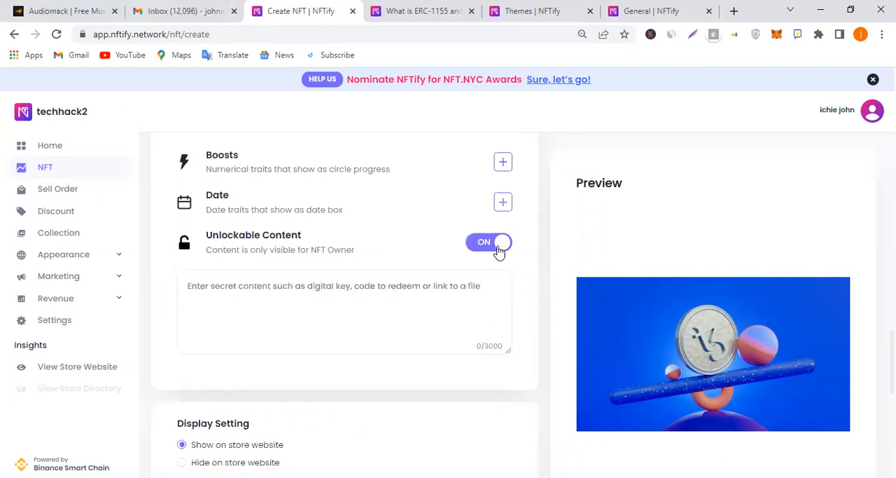
pyautogui.click(258, 300)
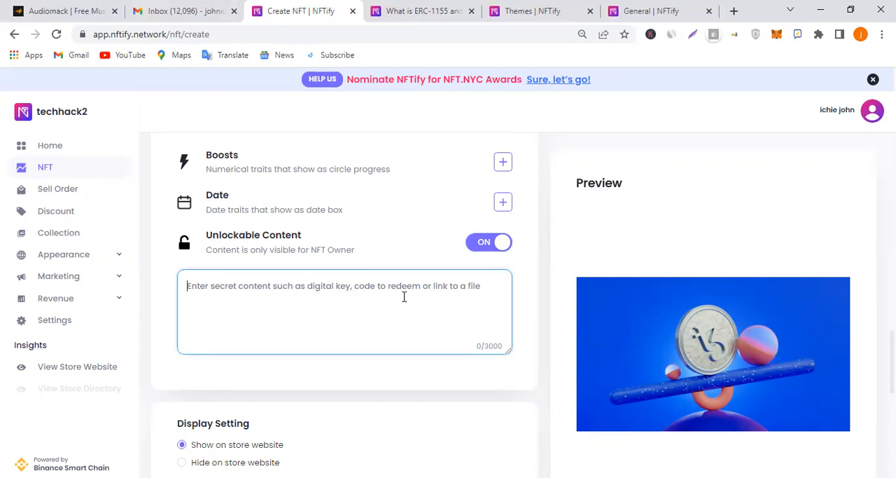
pyautogui.scroll(5, 402, 236)
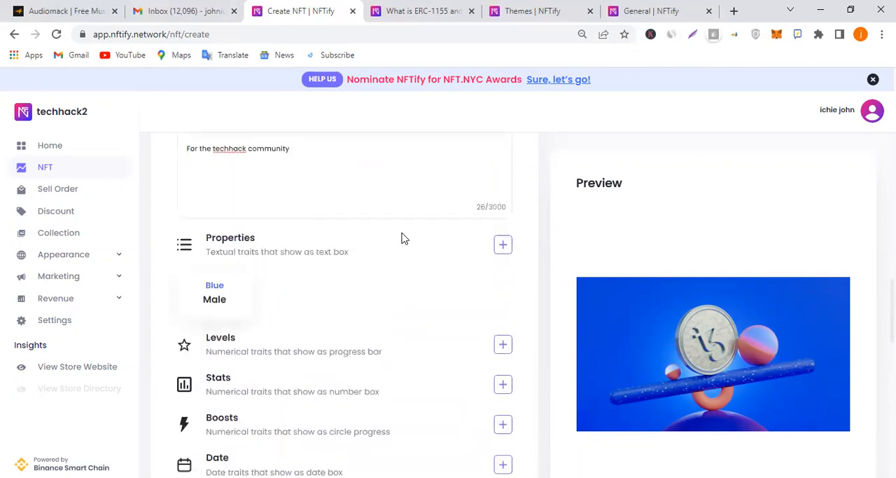
pyautogui.scroll(10, 436, 203)
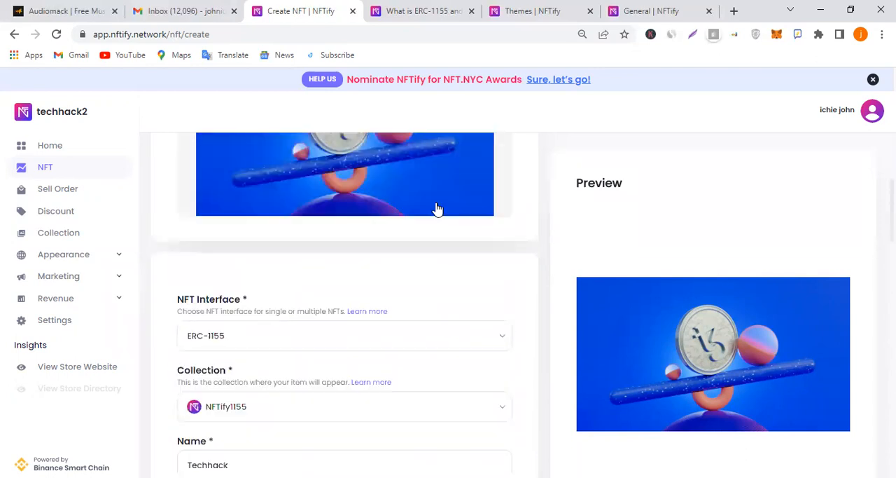
pyautogui.scroll(-12, 436, 209)
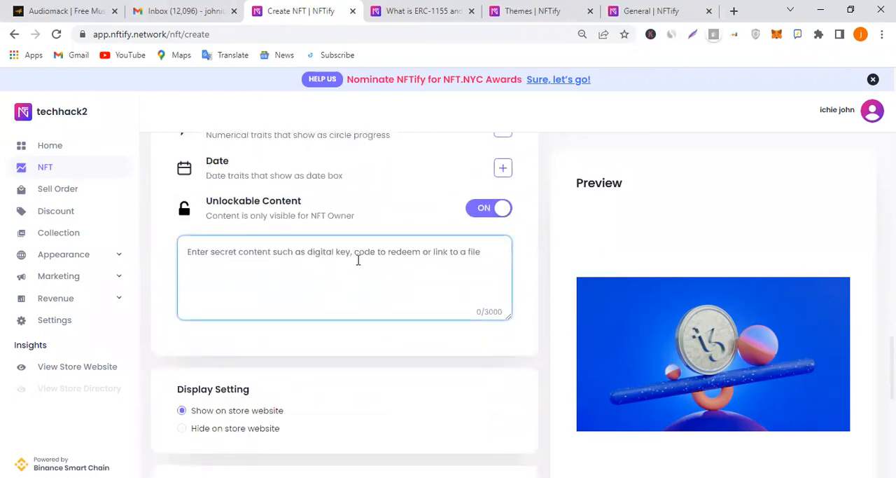
pyautogui.click(498, 208)
pyautogui.click(299, 255)
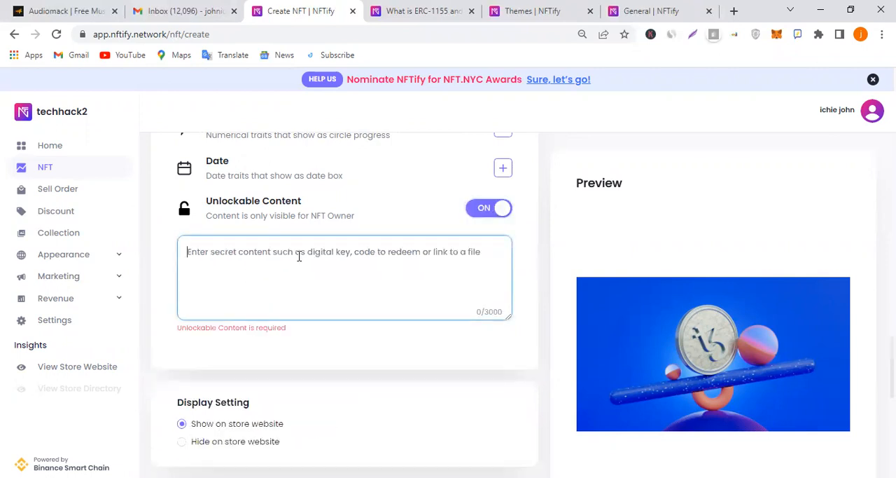
pyautogui.rightClick(301, 33)
pyautogui.click(334, 104)
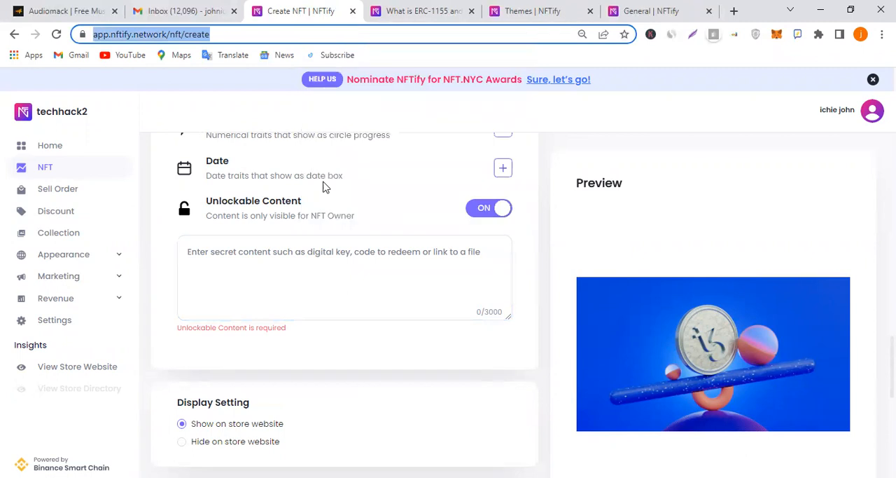
pyautogui.click(298, 260)
pyautogui.rightClick(298, 260)
pyautogui.click(329, 138)
pyautogui.scroll(-1, 442, 204)
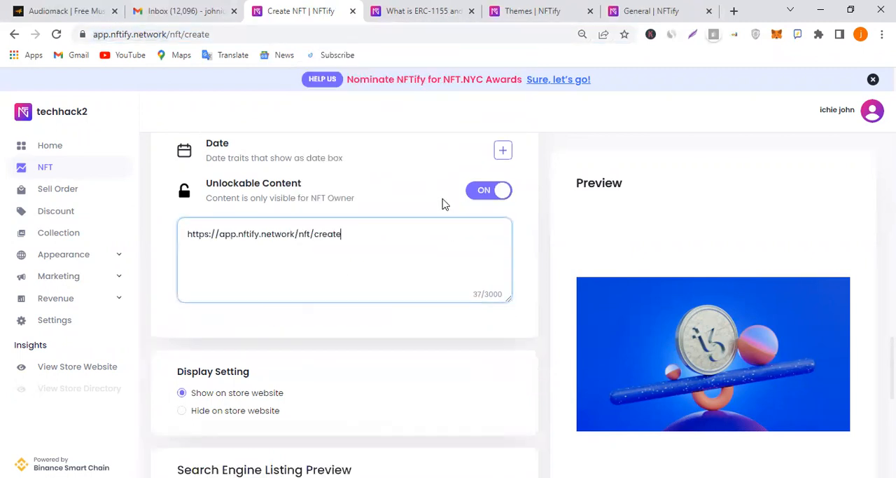
# Create the Techhack NFT item from the completed form and return to its browser page
pyautogui.scroll(-5, 476, 236)
pyautogui.click(347, 412)
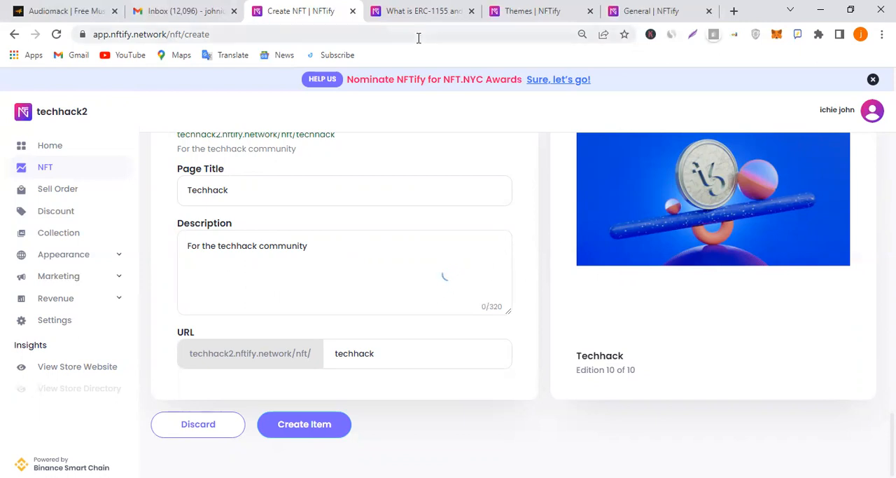
pyautogui.moveTo(540, 10); pyautogui.dragTo(420, 10)
pyautogui.click(308, 7)
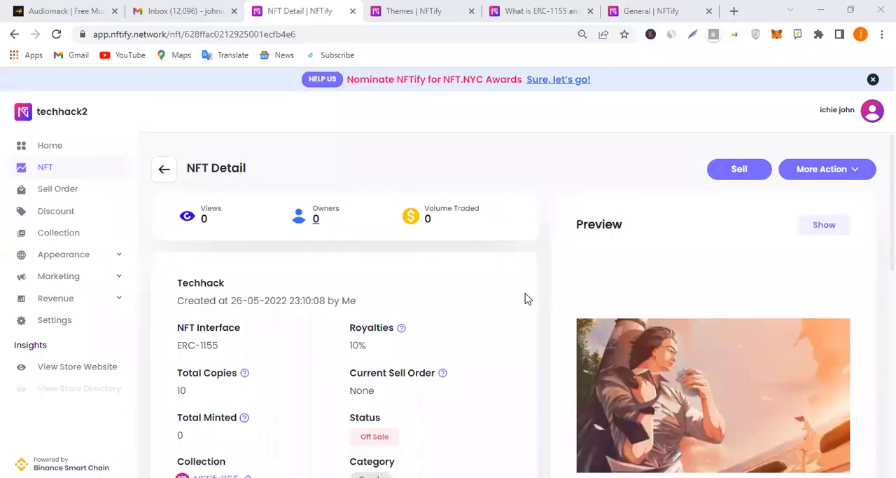
# Review the Techhack NFT's detail page, including its interface, royalties, copies, sale status, collection and contract address
pyautogui.scroll(-2, 526, 299)
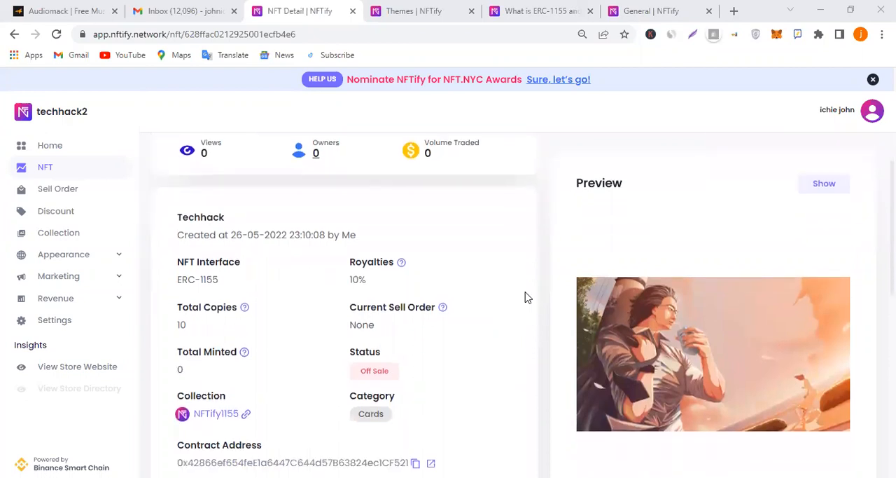
pyautogui.scroll(1, 496, 312)
pyautogui.scroll(-1, 420, 317)
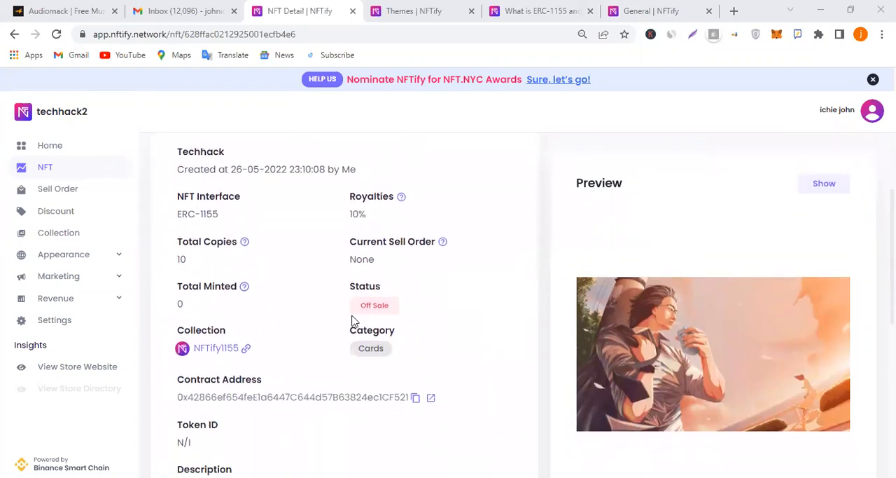
pyautogui.scroll(-1, 477, 311)
pyautogui.scroll(-3, 494, 303)
pyautogui.scroll(3, 595, 266)
pyautogui.scroll(3, 736, 193)
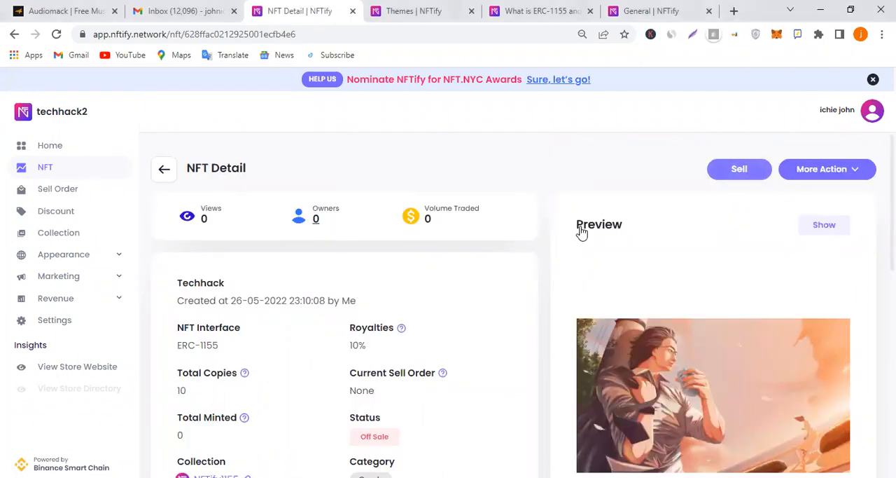
# Start a sell order with the Instant Sale method and select the Techhack NFT for it
pyautogui.click(745, 177)
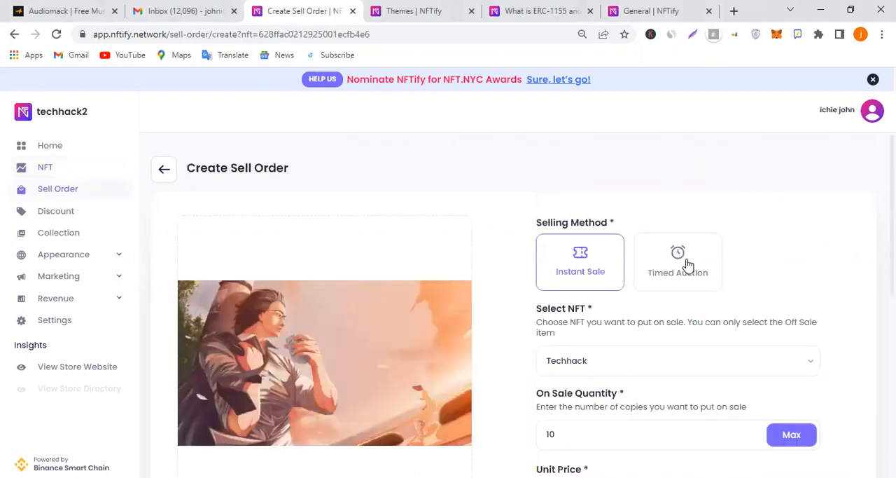
pyautogui.scroll(-1, 688, 263)
pyautogui.click(658, 207)
pyautogui.click(610, 207)
pyautogui.click(593, 292)
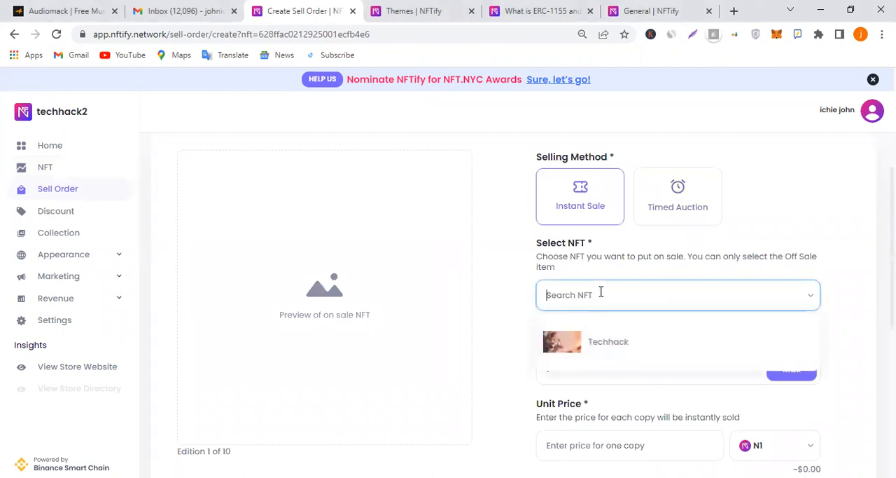
pyautogui.click(621, 346)
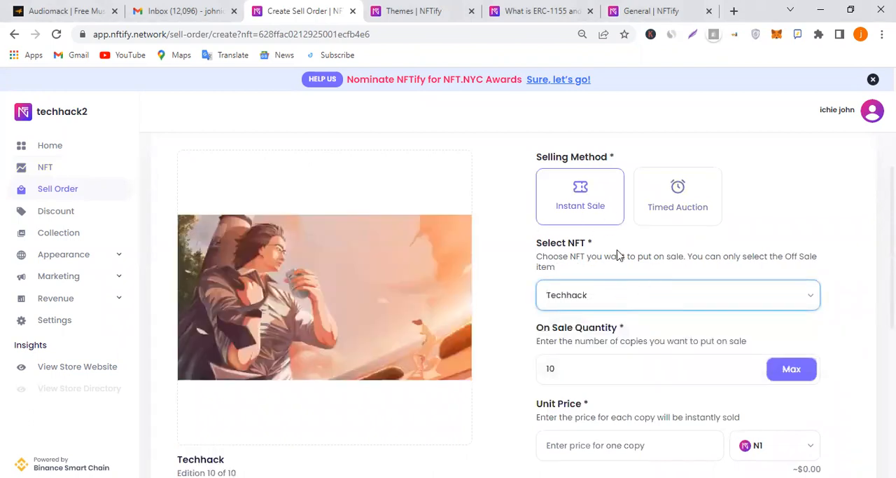
# Set the sell order's unit price to 10 and view the explanation of the service fee
pyautogui.scroll(-2, 716, 306)
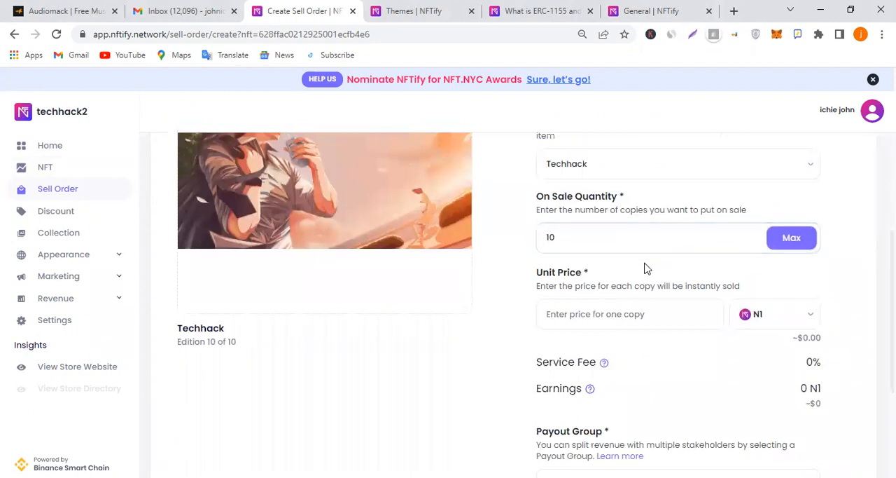
pyautogui.scroll(-1, 644, 266)
pyautogui.click(606, 248)
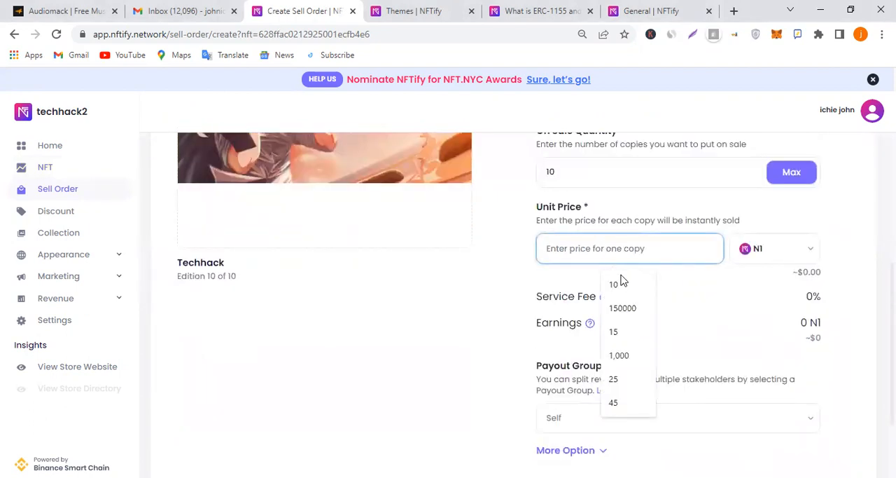
pyautogui.click(615, 284)
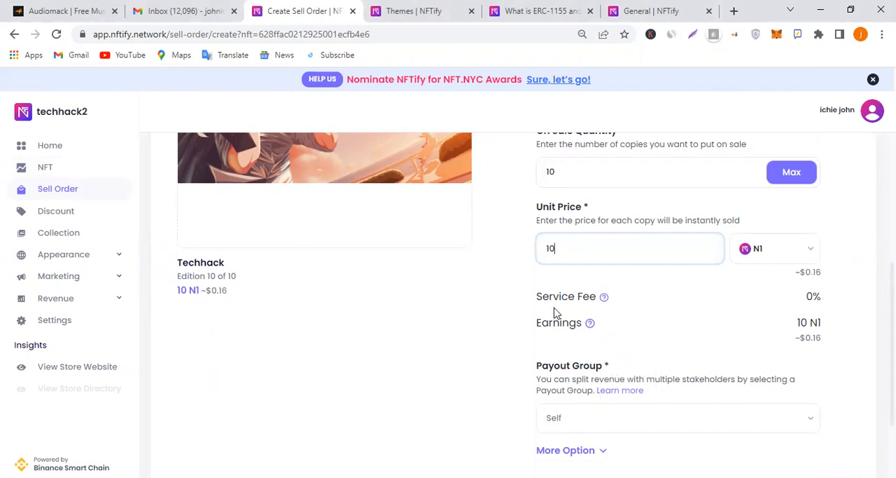
pyautogui.click(604, 298)
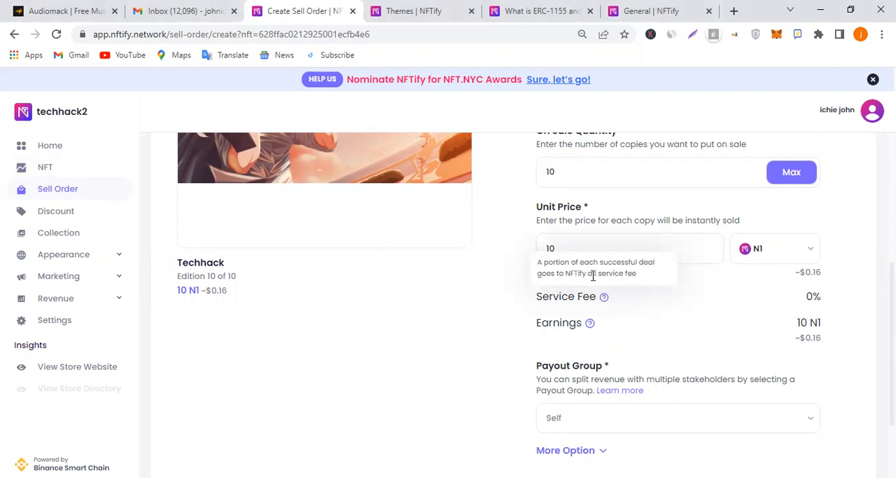
# Compare the service fee and earnings in BNB, USDT and N1, and set the unit price currency to BNB
pyautogui.click(801, 253)
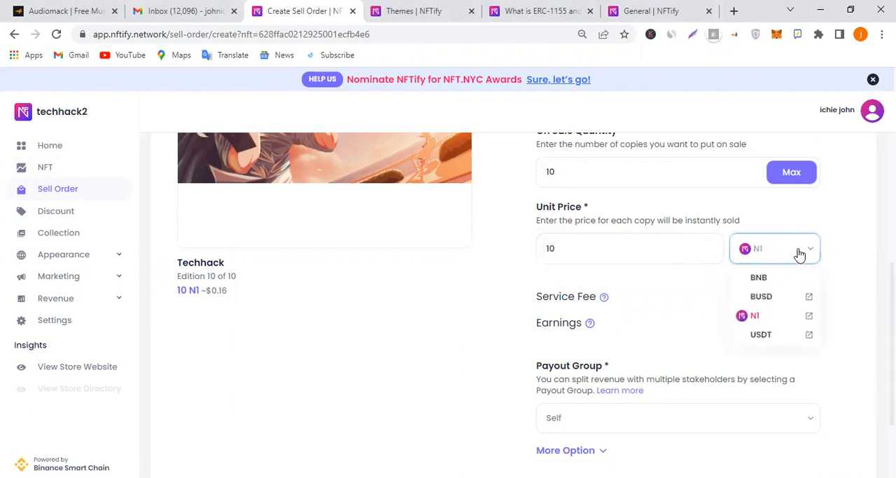
pyautogui.click(768, 280)
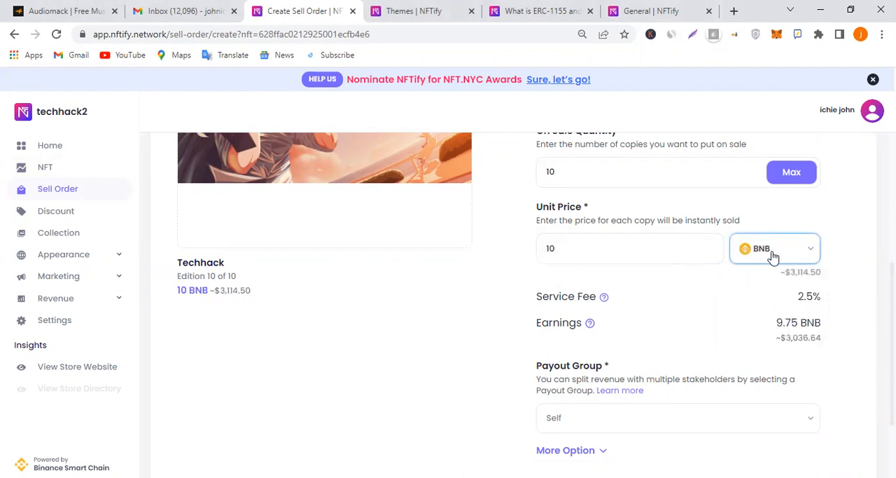
pyautogui.click(771, 253)
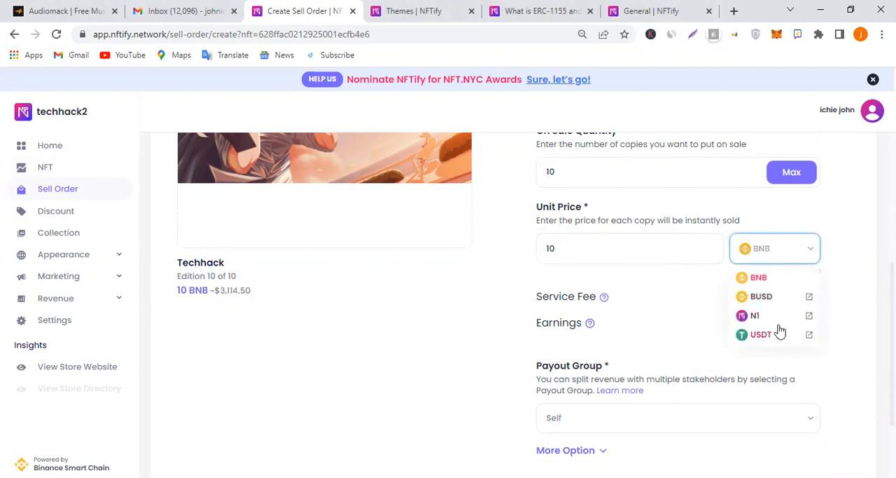
pyautogui.click(762, 336)
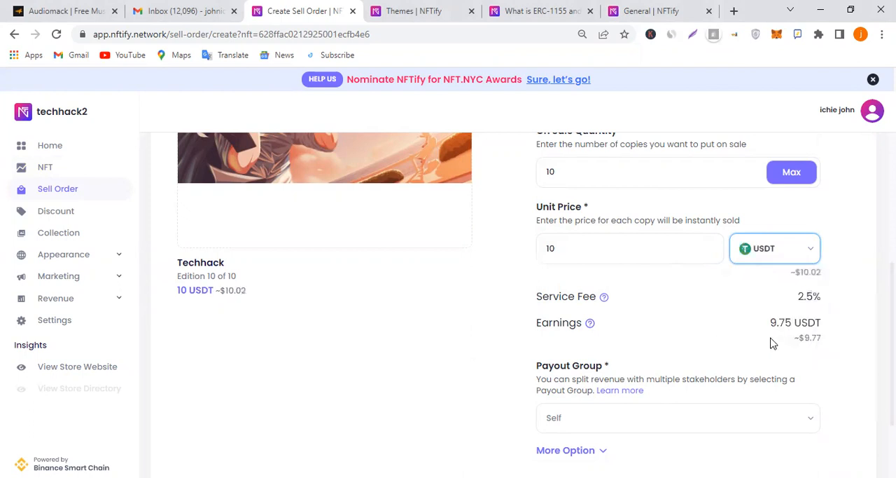
pyautogui.click(770, 252)
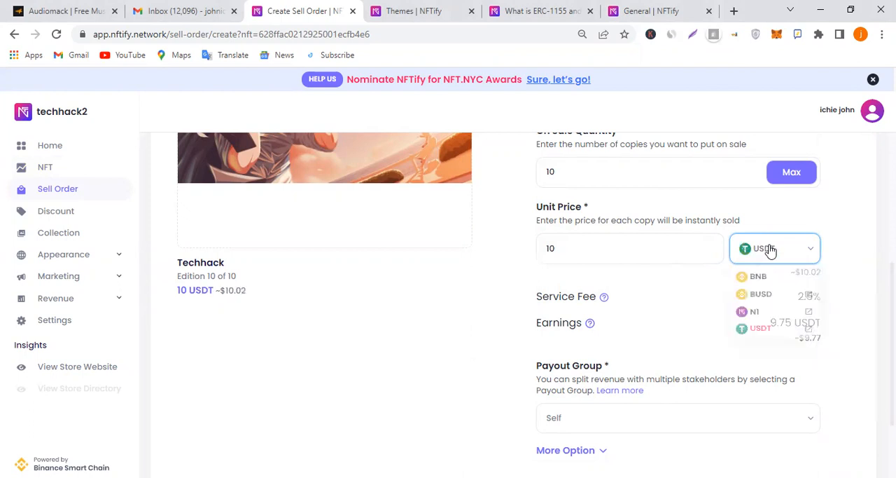
pyautogui.click(759, 317)
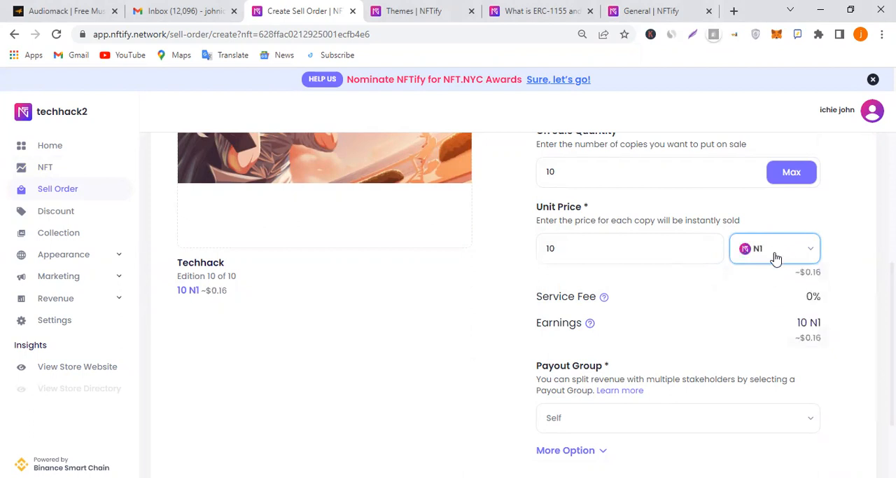
pyautogui.click(776, 258)
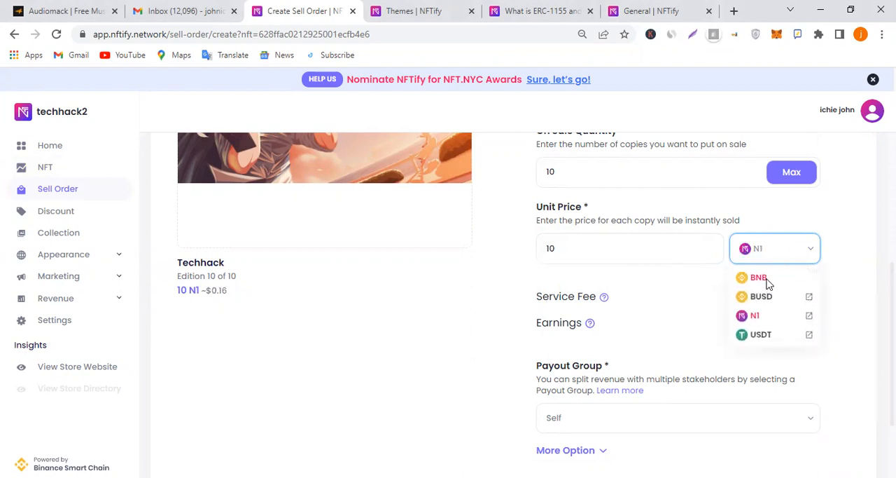
pyautogui.click(767, 281)
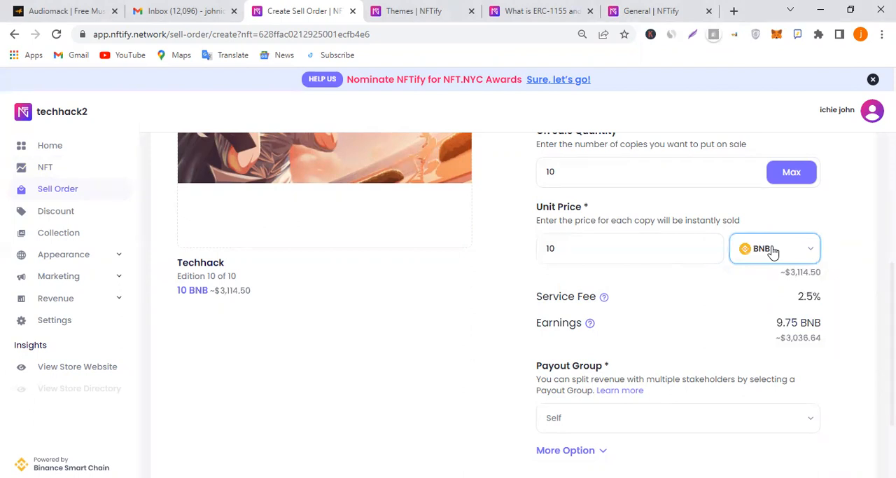
pyautogui.click(773, 252)
pyautogui.click(760, 334)
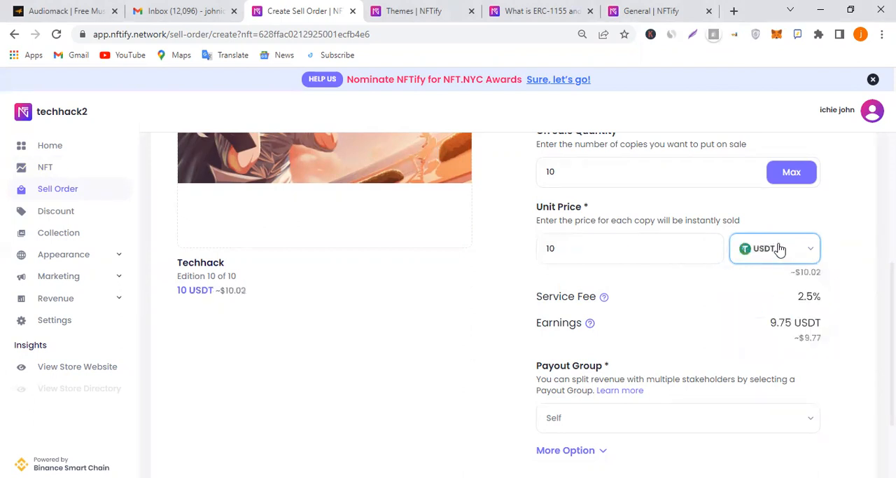
pyautogui.click(763, 253)
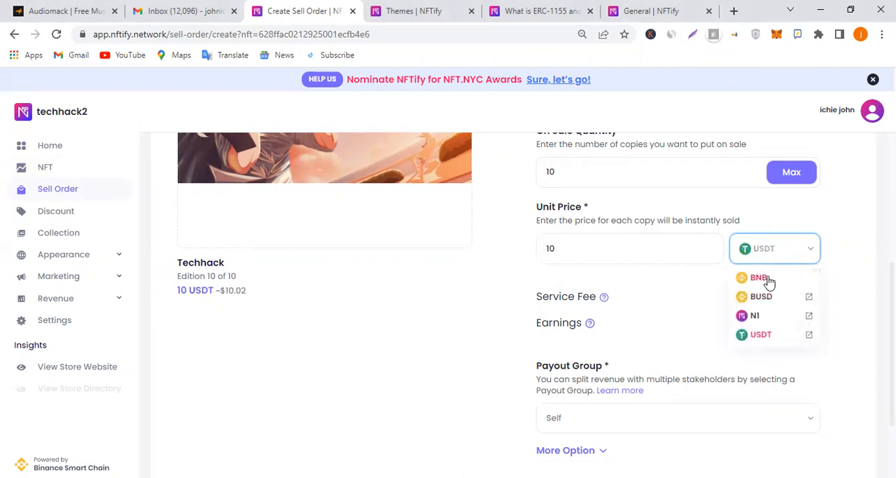
pyautogui.click(767, 280)
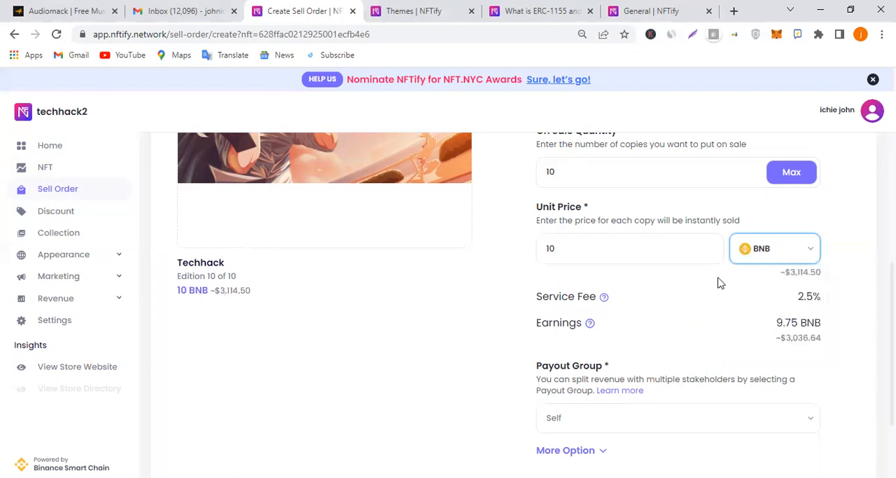
# Choose Self as the payout group for the sell order
pyautogui.scroll(-1, 677, 301)
pyautogui.scroll(-1, 672, 242)
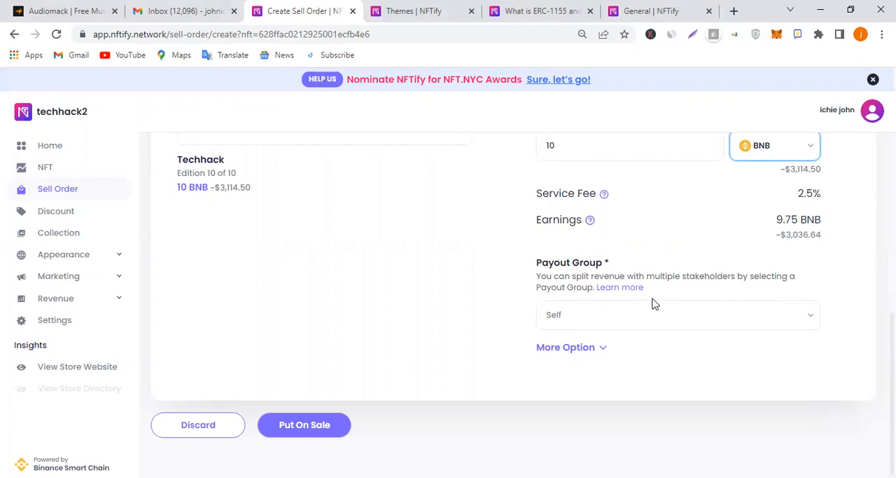
pyautogui.click(649, 320)
pyautogui.click(590, 343)
# Expand the sell order's additional options and check the discount code choices, leaving Discount Code switched off
pyautogui.click(590, 348)
pyautogui.scroll(-2, 600, 344)
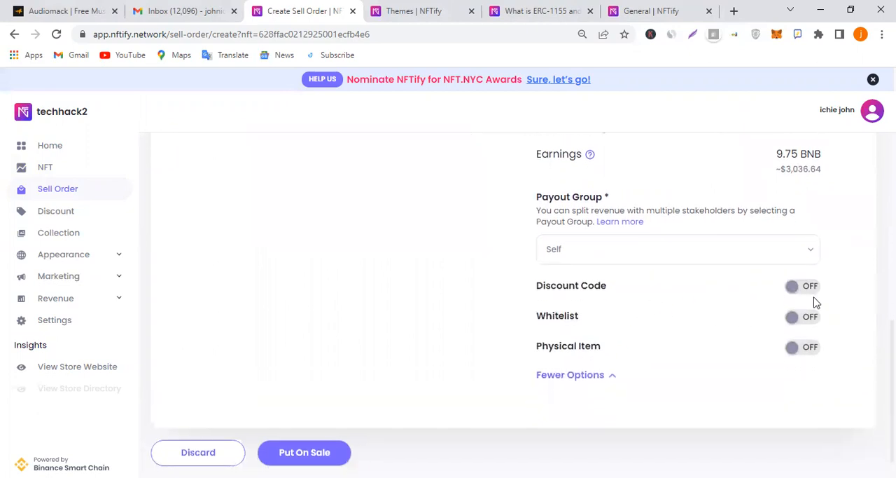
pyautogui.click(808, 288)
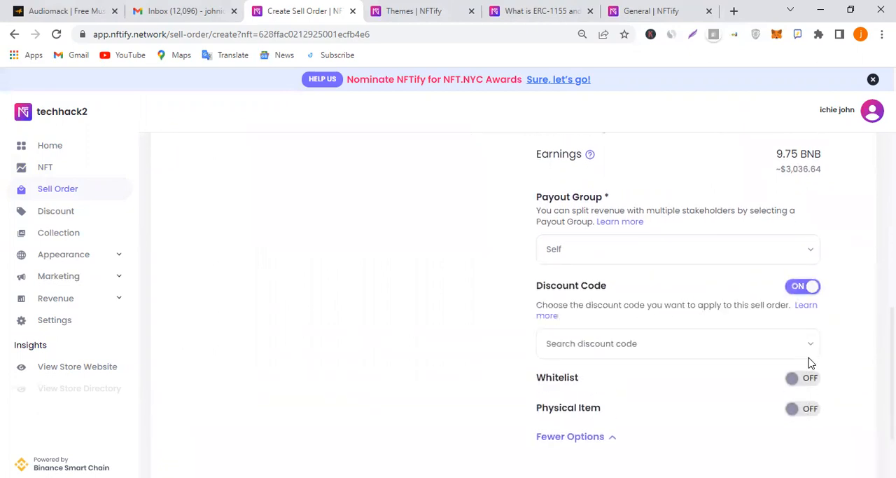
pyautogui.click(780, 351)
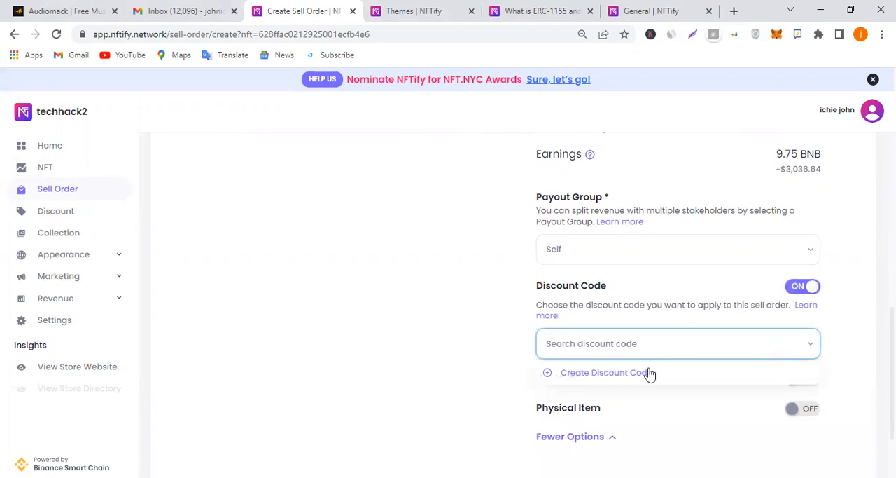
pyautogui.click(809, 288)
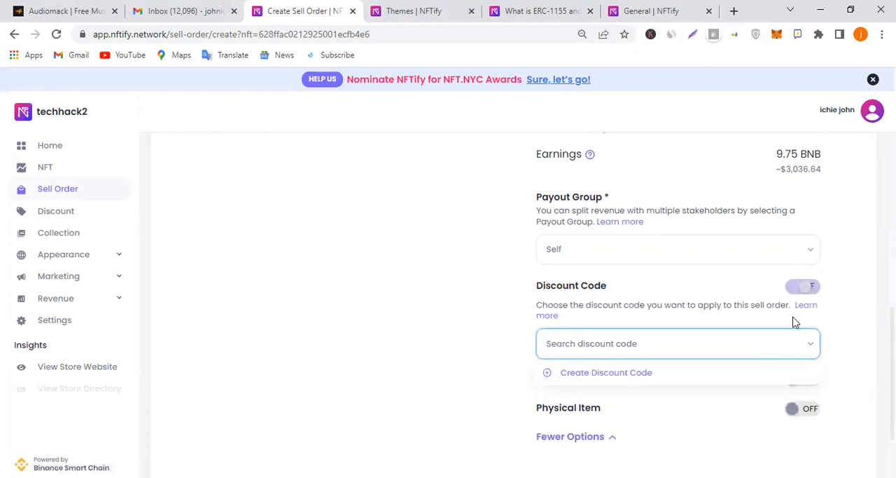
# Enable Physical Item for the sell order and start a new physical item named Techhack
pyautogui.click(805, 322)
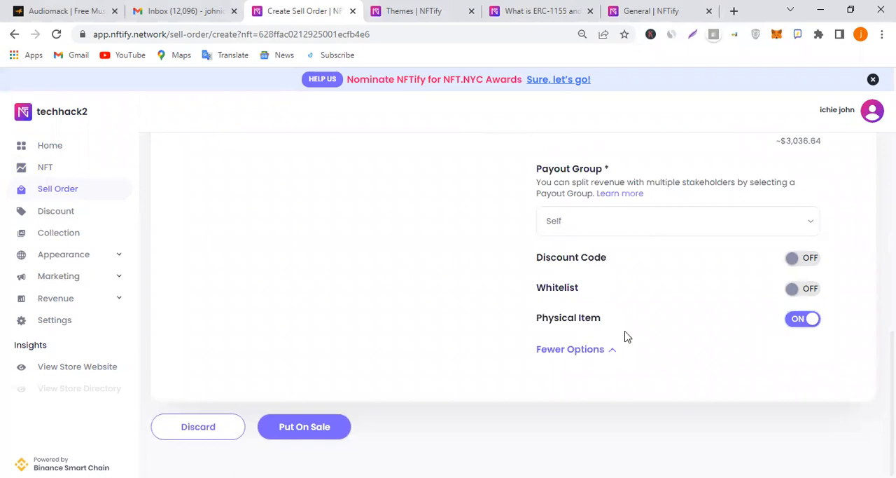
pyautogui.scroll(-1, 631, 336)
pyautogui.scroll(-2, 631, 324)
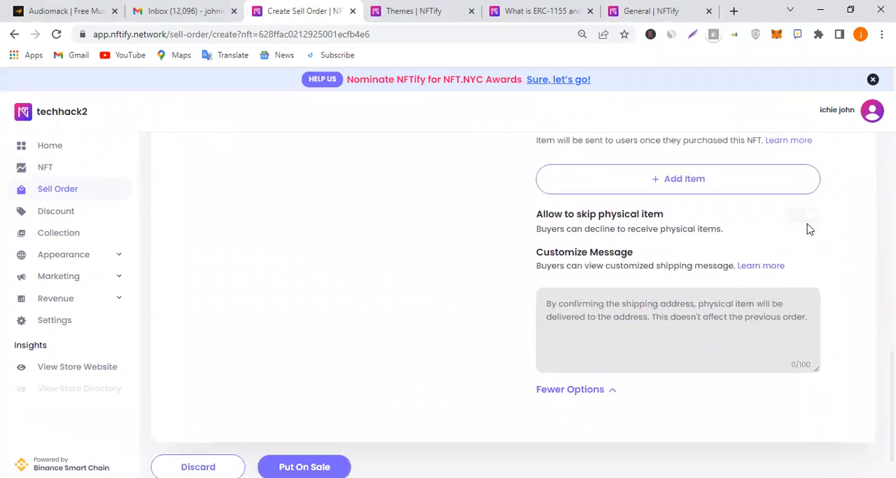
pyautogui.scroll(2, 750, 287)
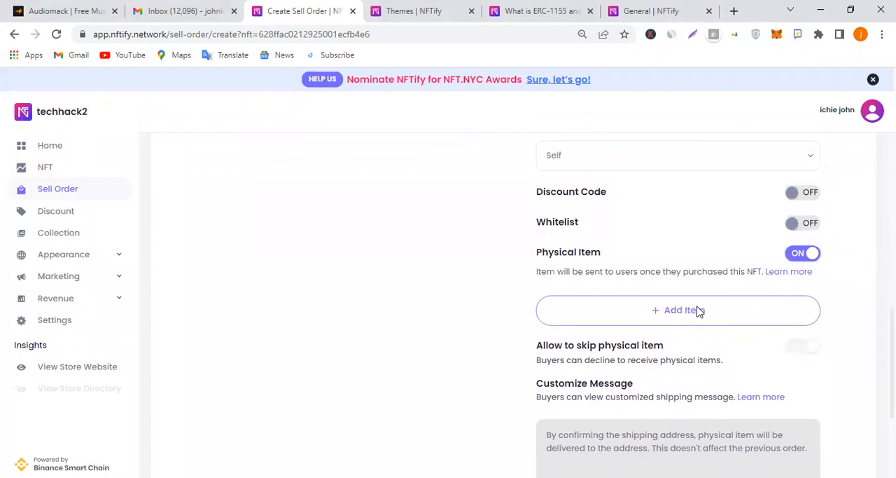
pyautogui.click(698, 311)
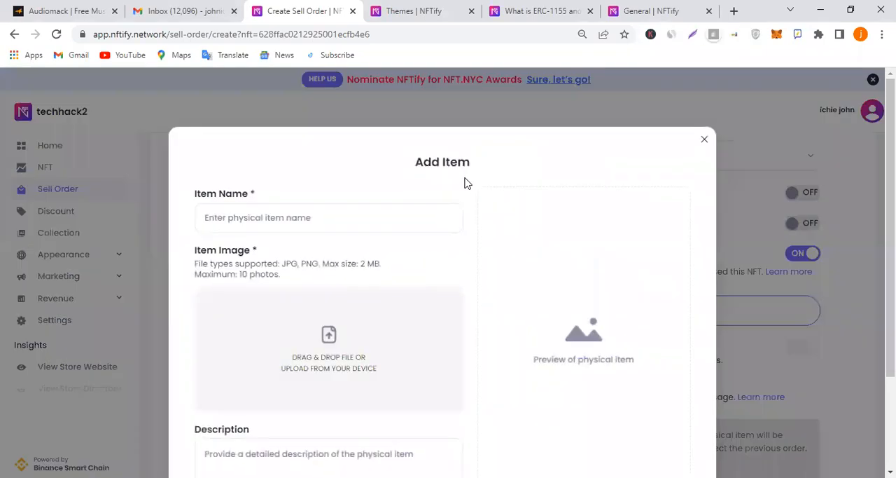
pyautogui.scroll(-3, 340, 220)
pyautogui.scroll(3, 386, 290)
pyautogui.click(329, 210)
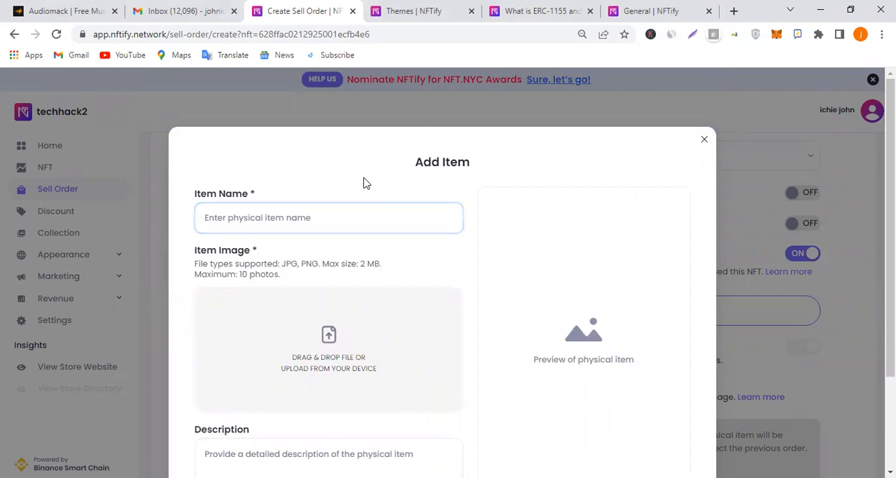
pyautogui.write('Techhack')
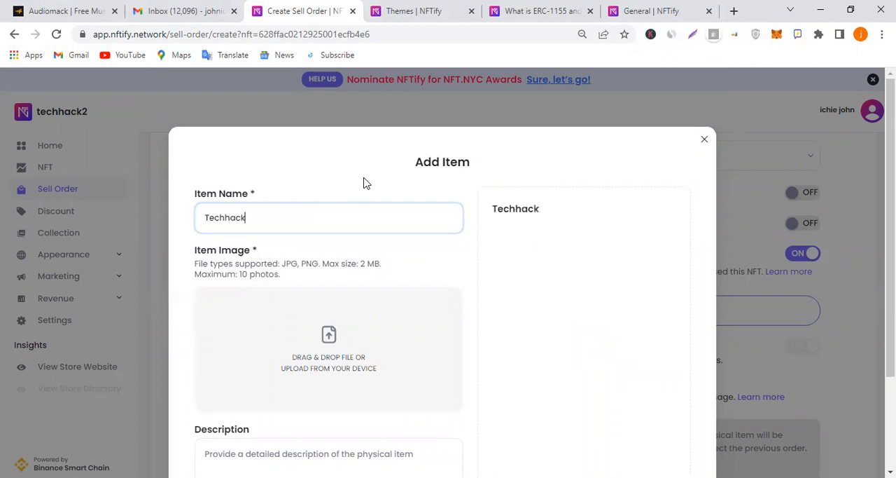
# Upload the Dram JPG from the Downloads folder as the physical item's image
pyautogui.click(335, 324)
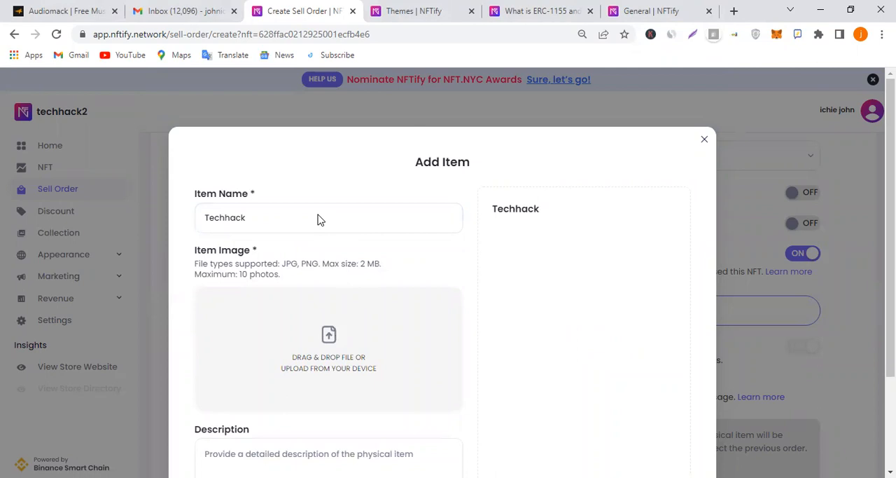
pyautogui.click(204, 104)
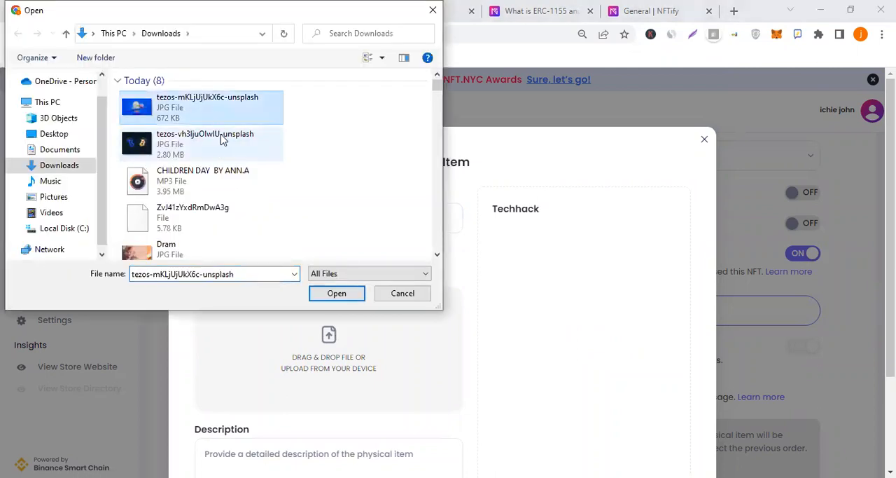
pyautogui.click(204, 244)
pyautogui.click(341, 297)
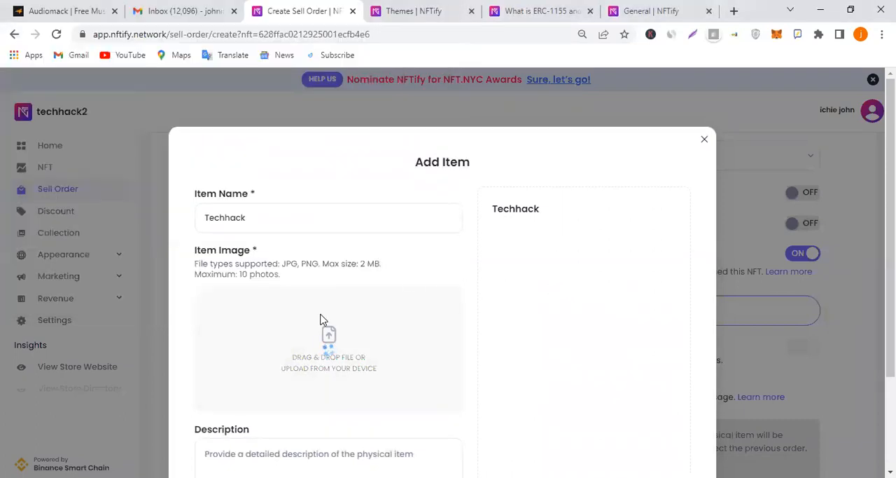
# Give the physical item the description "Techhack community" and save it to the sell order
pyautogui.scroll(-3, 456, 280)
pyautogui.click(321, 324)
pyautogui.write('Techhac')
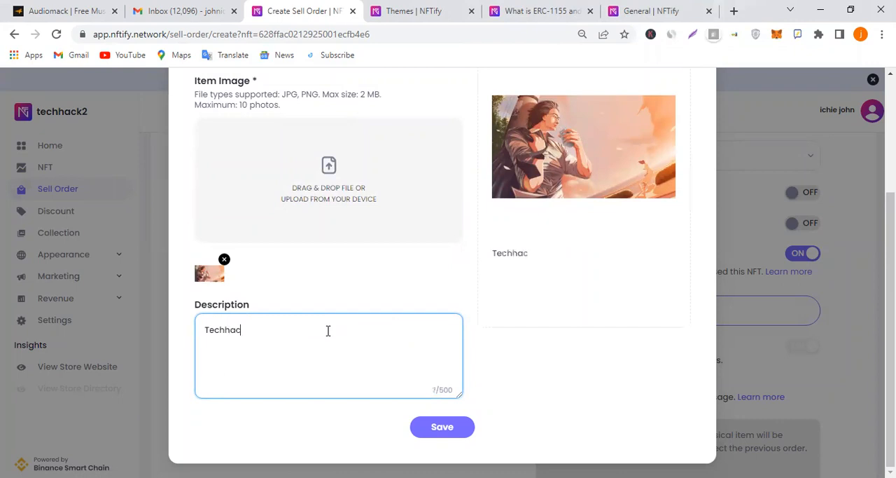
pyautogui.write('k community')
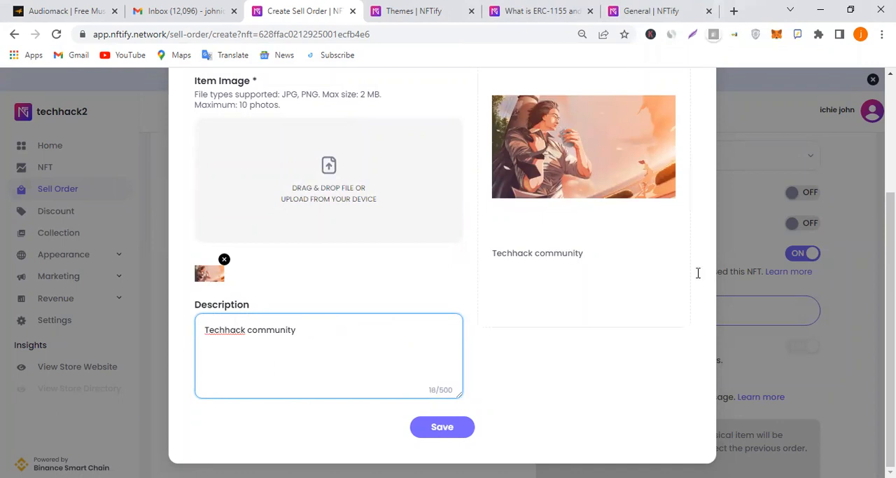
pyautogui.scroll(-2, 684, 300)
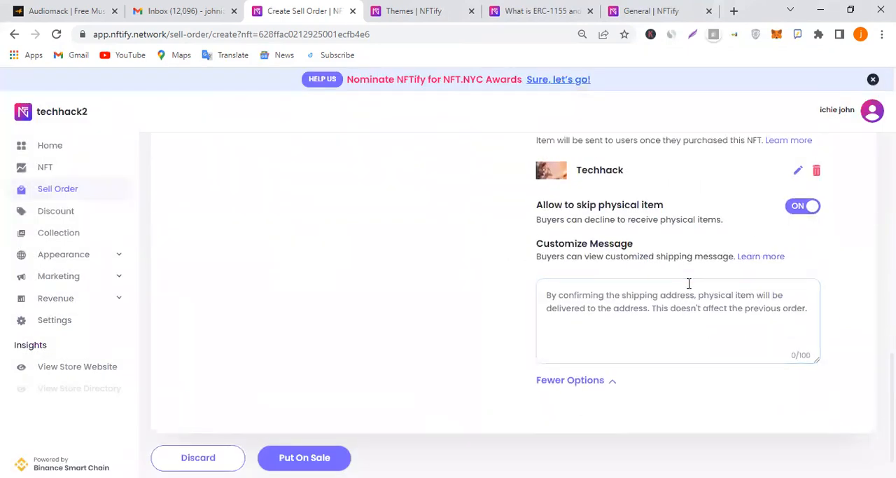
# Set the sell order's unit price to 0.5 BNB
pyautogui.click(729, 307)
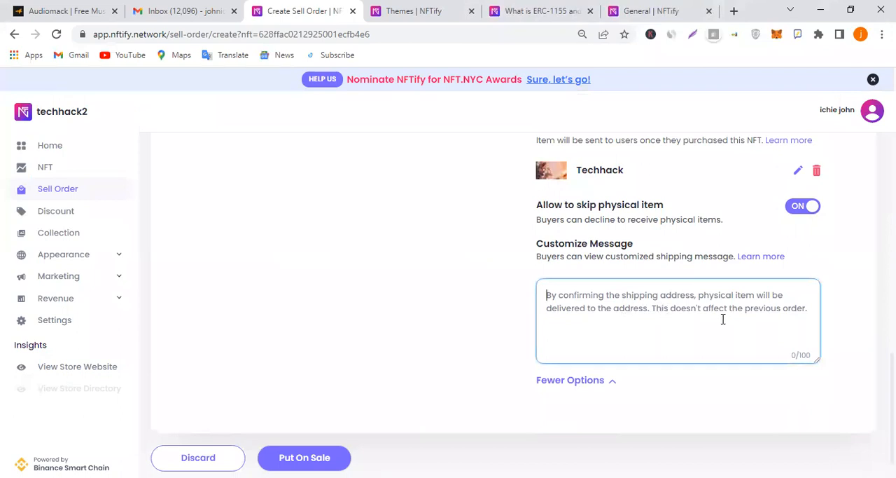
pyautogui.scroll(7, 684, 287)
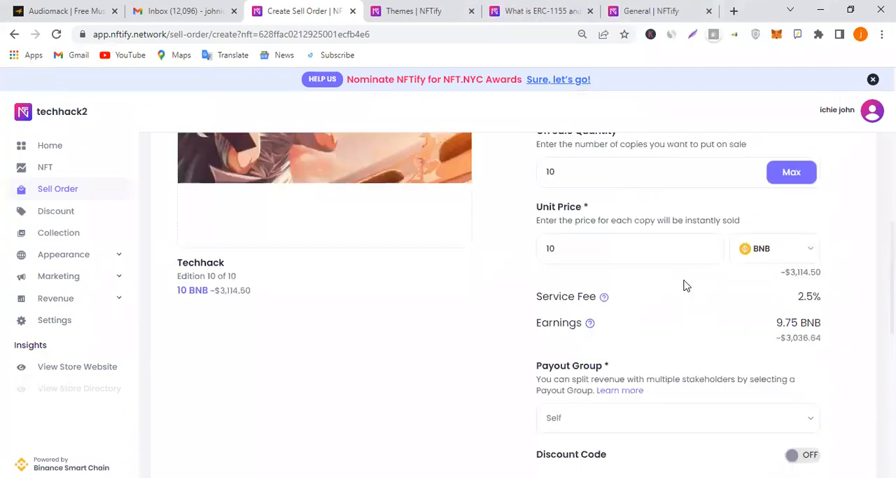
pyautogui.scroll(-1, 704, 322)
pyautogui.click(809, 312)
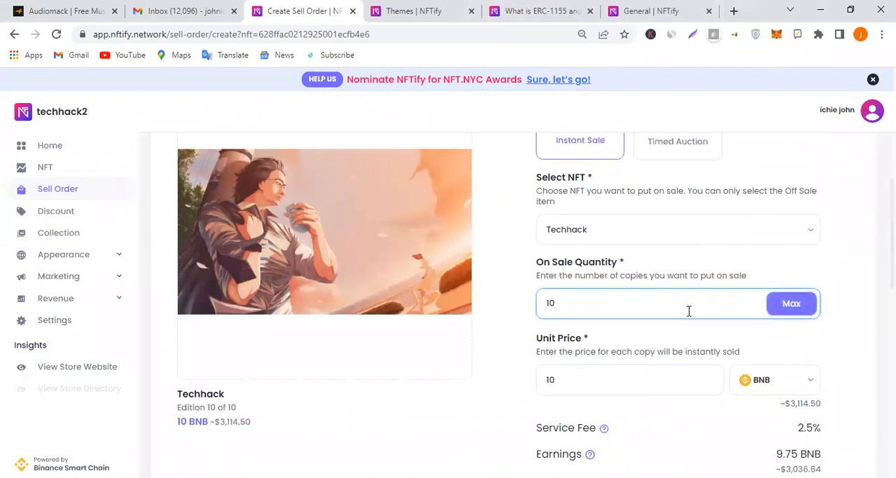
pyautogui.scroll(-2, 689, 310)
pyautogui.click(623, 252)
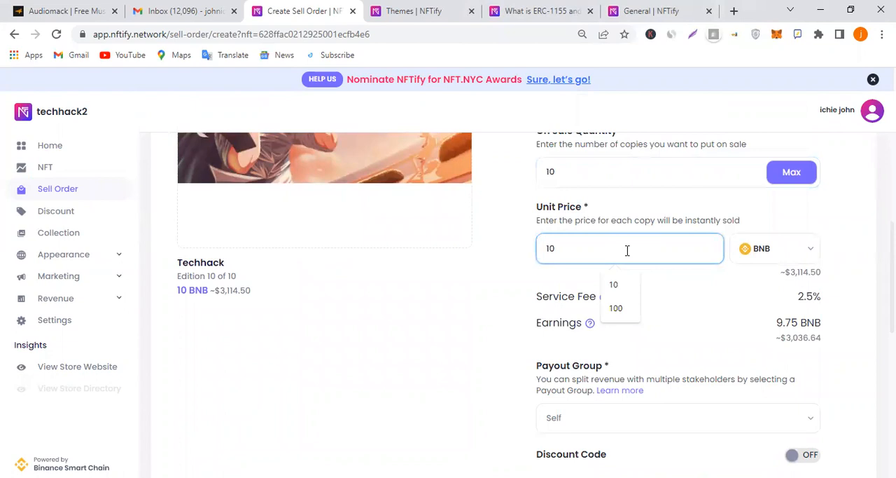
pyautogui.press('BackSpace')
pyautogui.press('BackSpace')
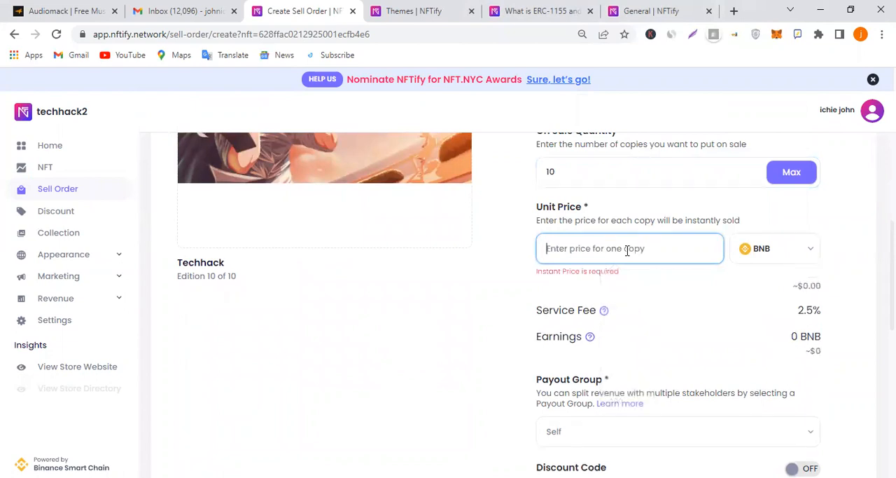
pyautogui.write('0.5')
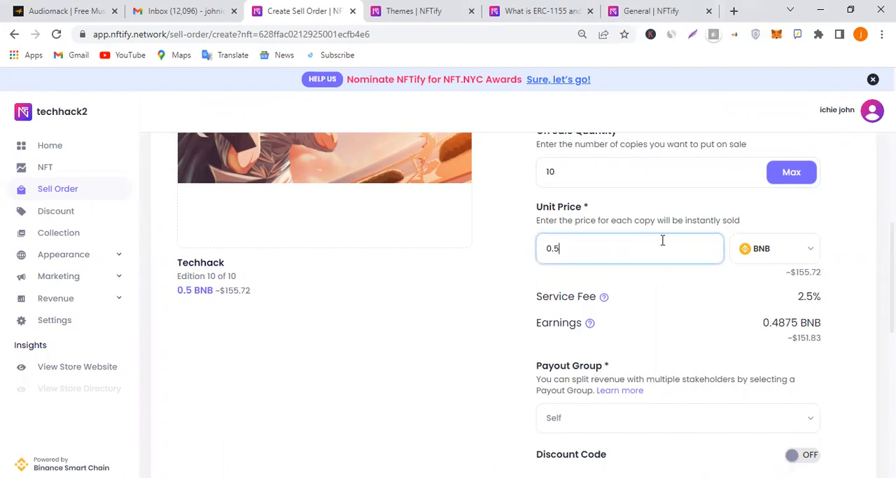
# Try to put the Techhack NFT on sale with the completed sell order
pyautogui.scroll(4, 400, 329)
pyautogui.scroll(-10, 462, 320)
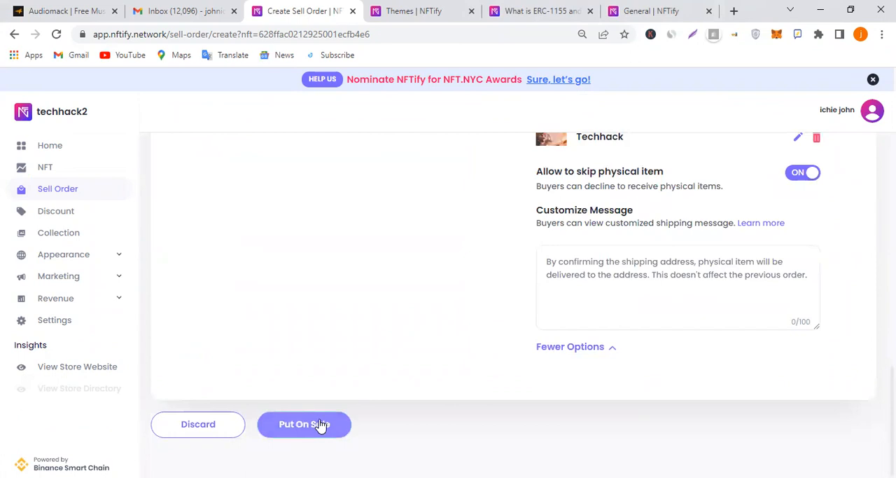
pyautogui.click(320, 426)
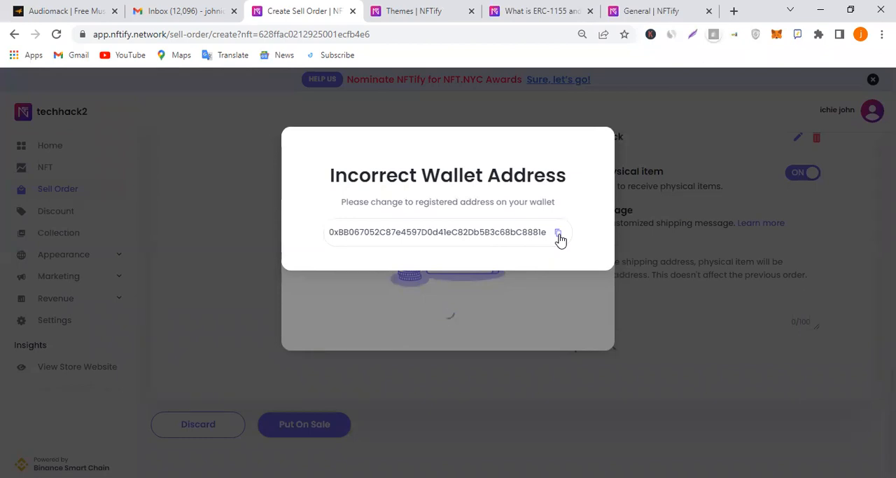
# Copy the registered wallet address and submit the Techhack sell order again
pyautogui.click(559, 234)
pyautogui.click(503, 299)
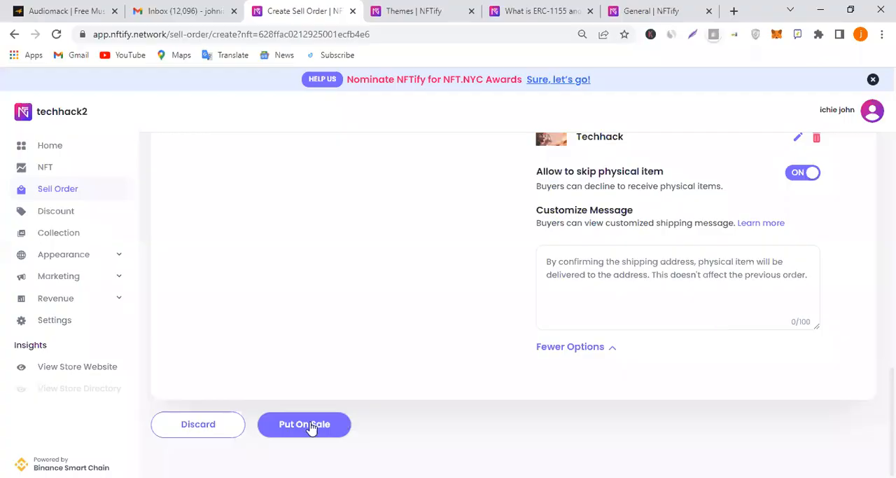
pyautogui.click(311, 426)
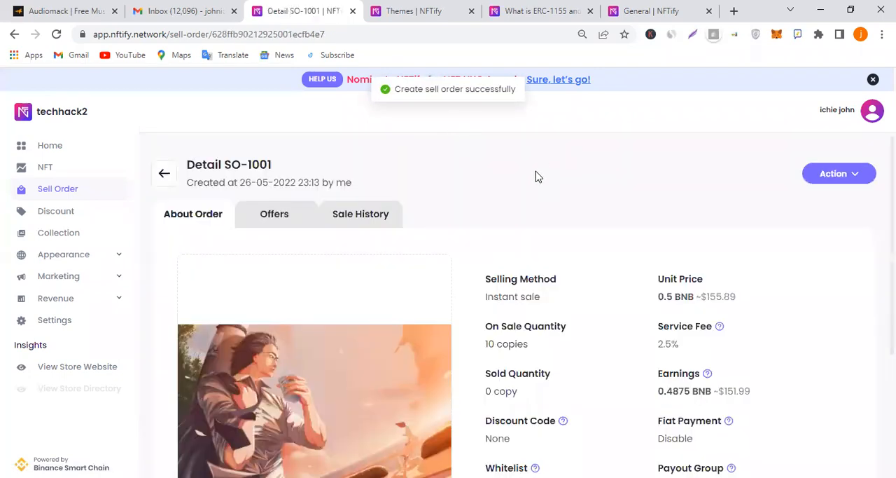
pyautogui.scroll(-3, 646, 240)
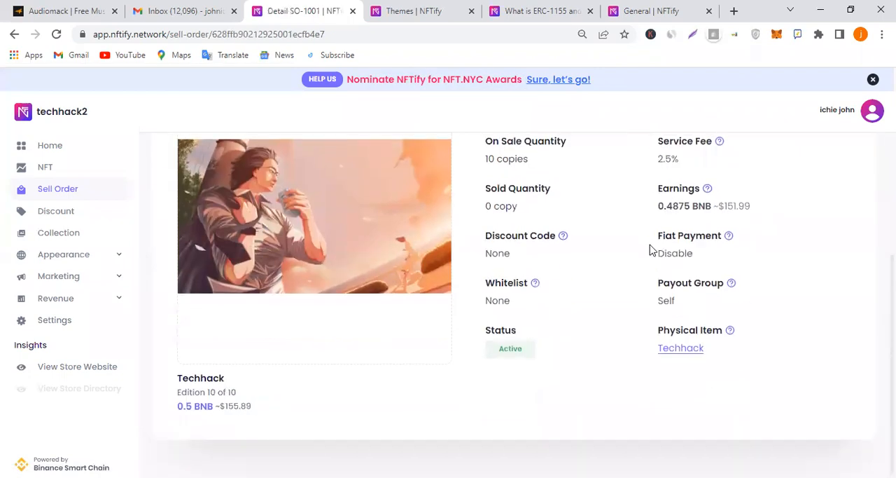
pyautogui.scroll(1, 650, 246)
# Return to the Default Theme editor, reload it and add a Products section to the Home page
pyautogui.click(459, 8)
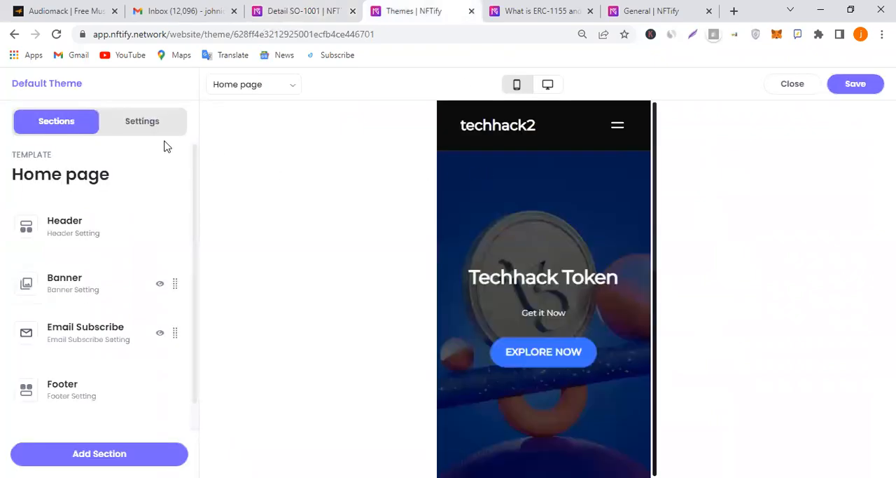
pyautogui.click(59, 38)
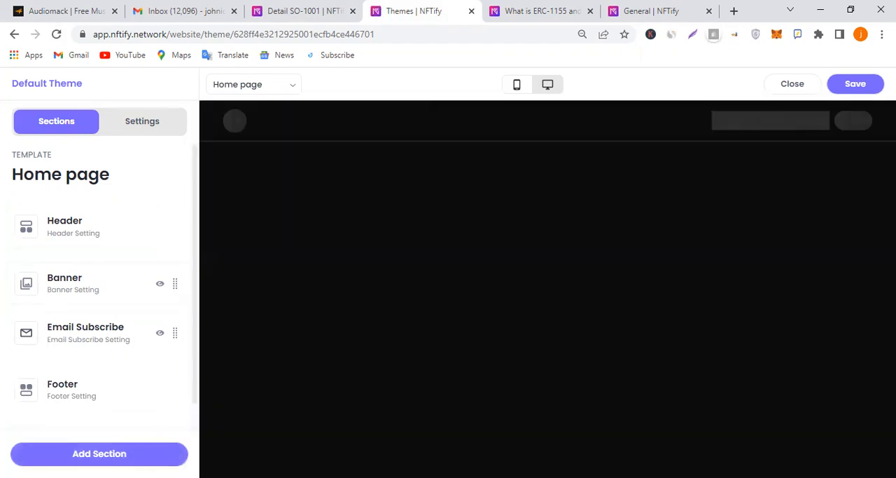
pyautogui.click(140, 449)
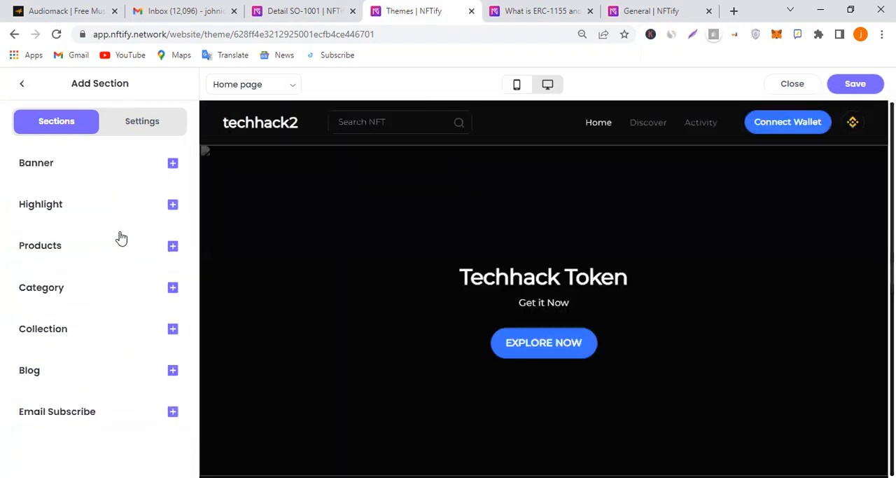
pyautogui.click(173, 246)
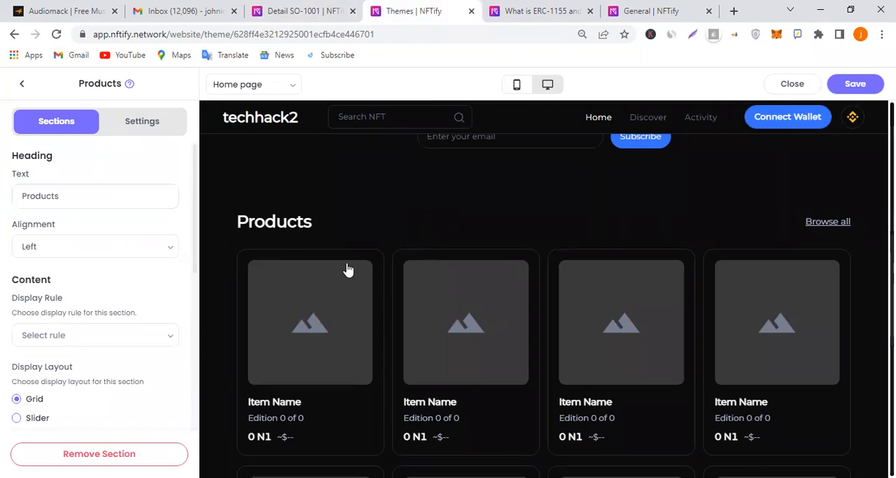
# Set the Products section's items per row to 2
pyautogui.scroll(-3, 348, 270)
pyautogui.scroll(1, 428, 286)
pyautogui.scroll(-2, 31, 353)
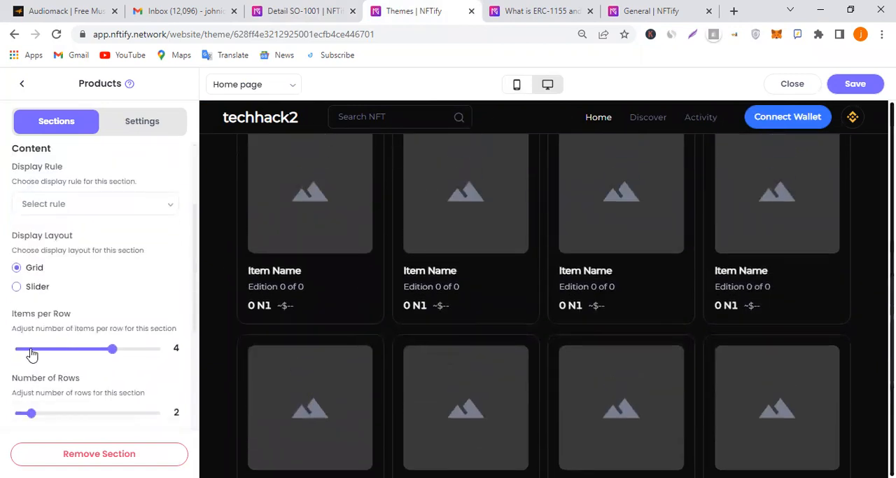
pyautogui.moveTo(112, 349); pyautogui.dragTo(28, 357)
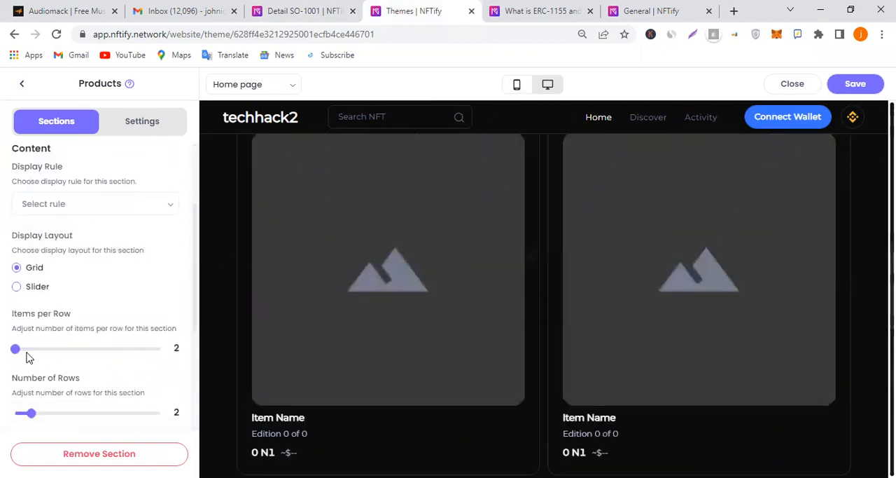
pyautogui.scroll(3, 682, 324)
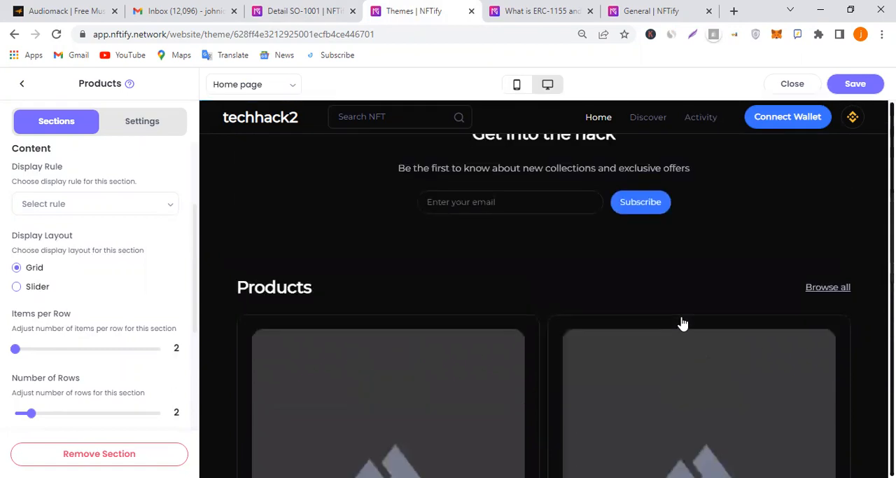
# Review the Products section's settings and its available display rules
pyautogui.scroll(2, 681, 324)
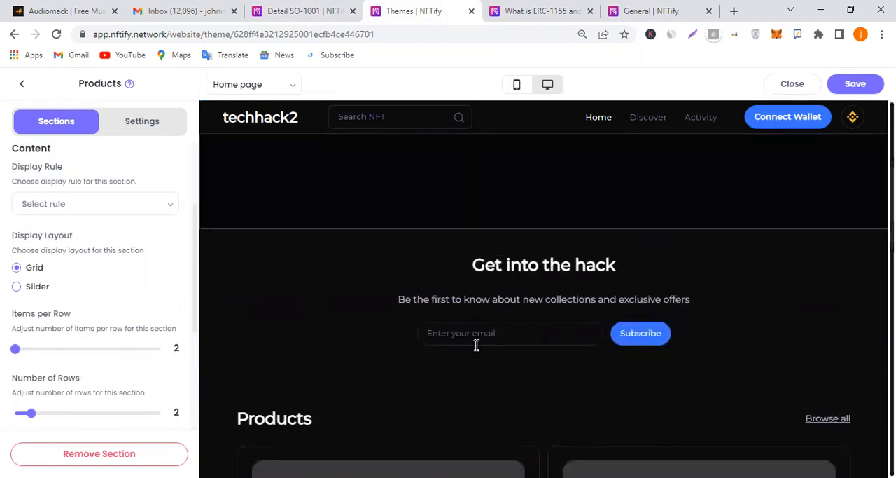
pyautogui.scroll(-3, 38, 350)
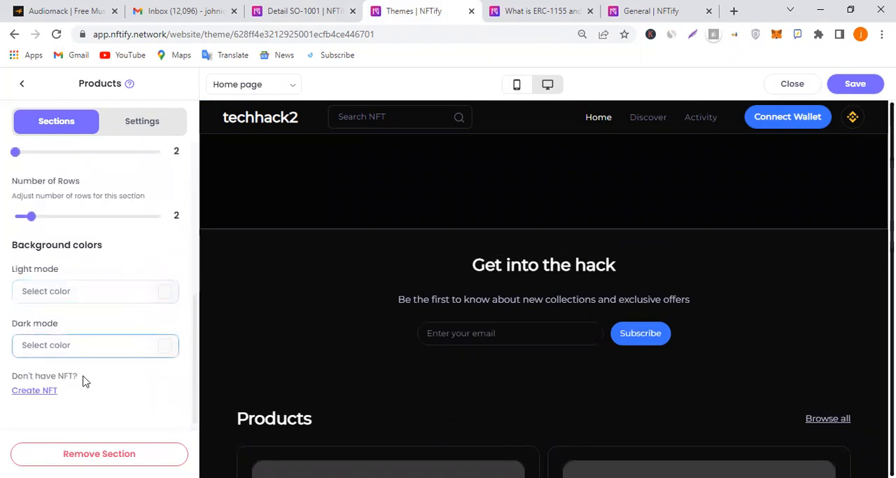
pyautogui.scroll(2, 91, 375)
pyautogui.scroll(3, 98, 376)
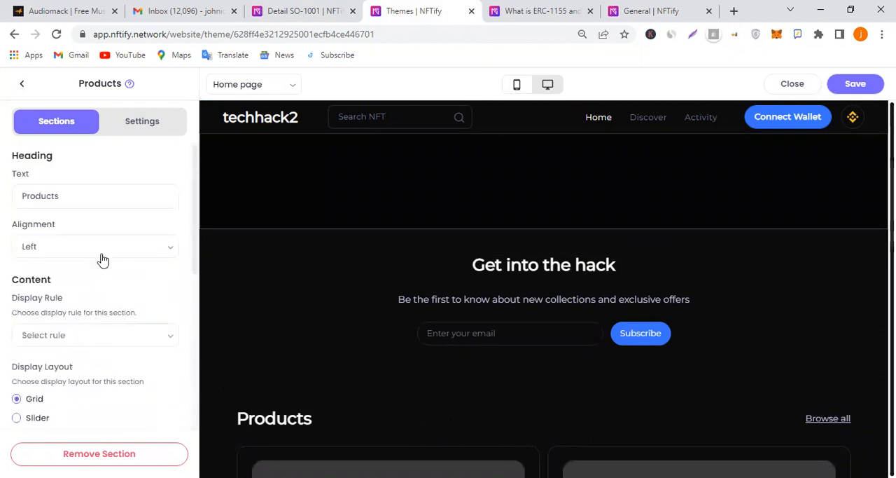
pyautogui.click(96, 338)
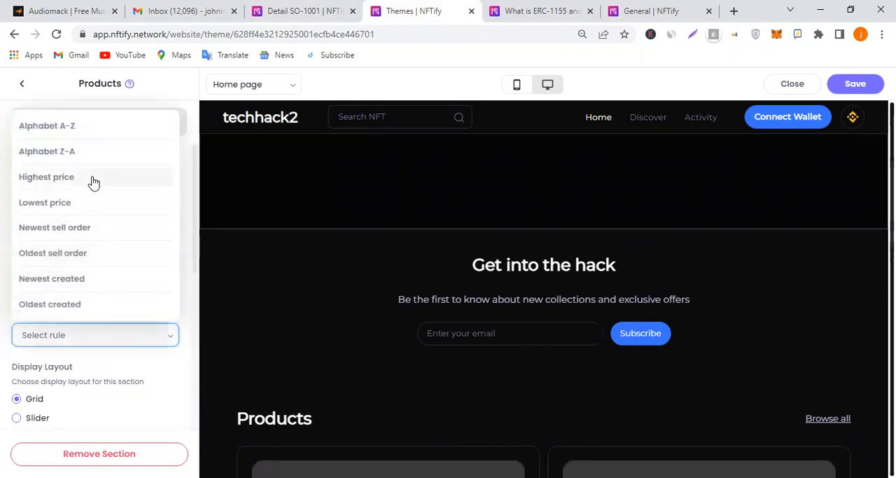
pyautogui.click(120, 367)
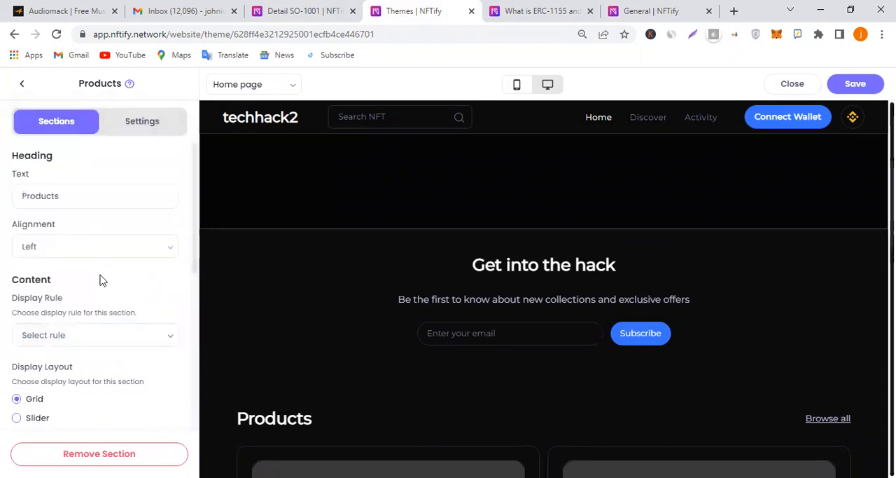
# Try centered alignment for the Products section heading and check it in the page preview
pyautogui.click(116, 246)
pyautogui.click(116, 252)
pyautogui.click(117, 249)
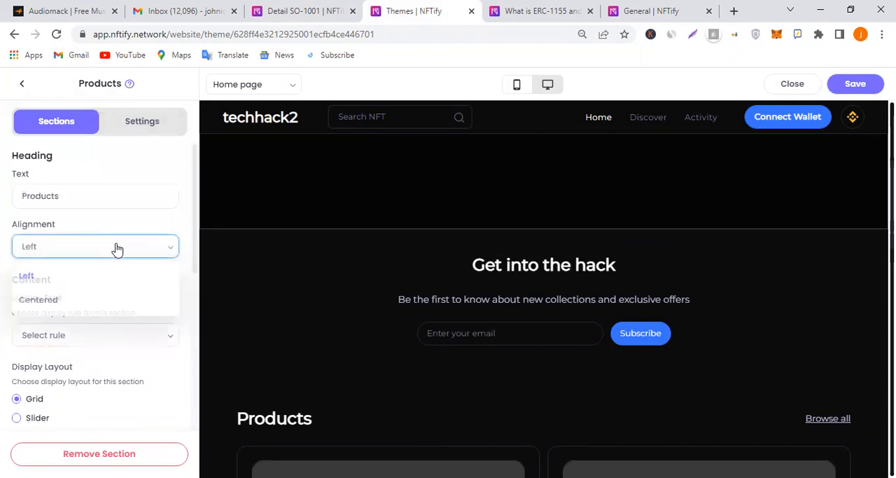
pyautogui.click(88, 302)
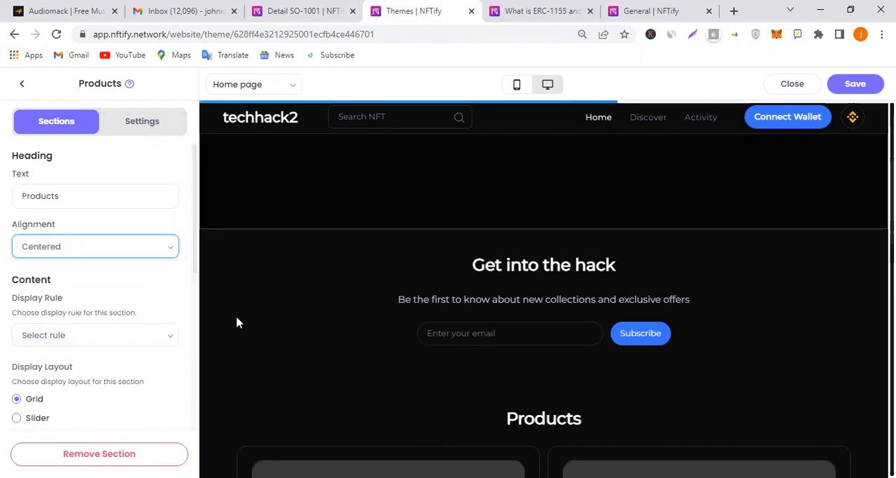
pyautogui.scroll(-2, 547, 341)
pyautogui.scroll(-2, 549, 343)
pyautogui.scroll(6, 554, 346)
pyautogui.scroll(-1, 574, 399)
pyautogui.scroll(-2, 585, 378)
# Set the Products section heading's alignment to Left and save the theme
pyautogui.click(51, 249)
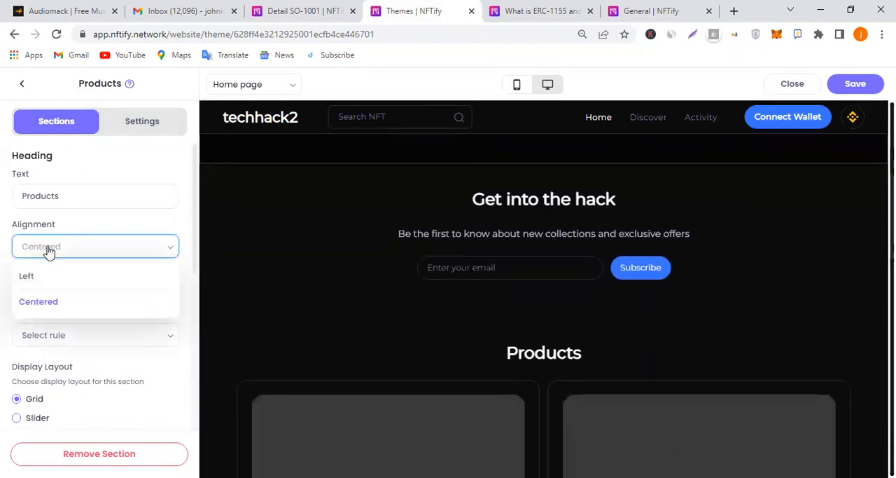
pyautogui.click(49, 275)
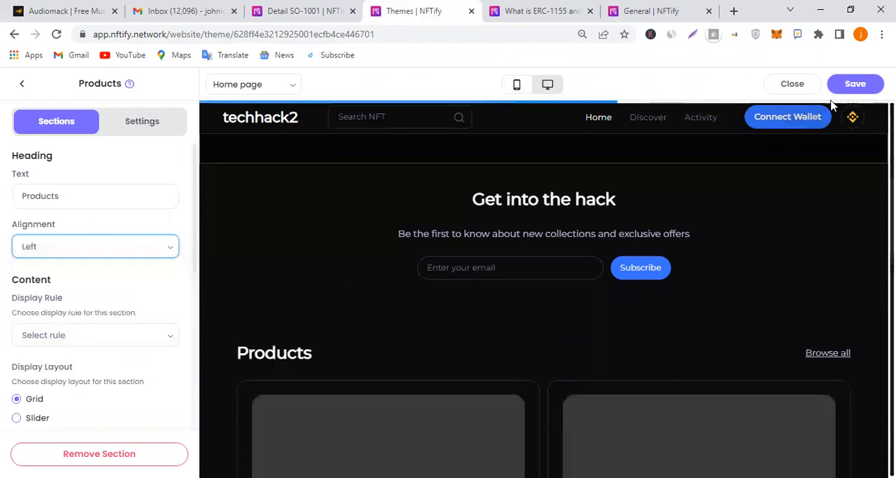
pyautogui.click(856, 84)
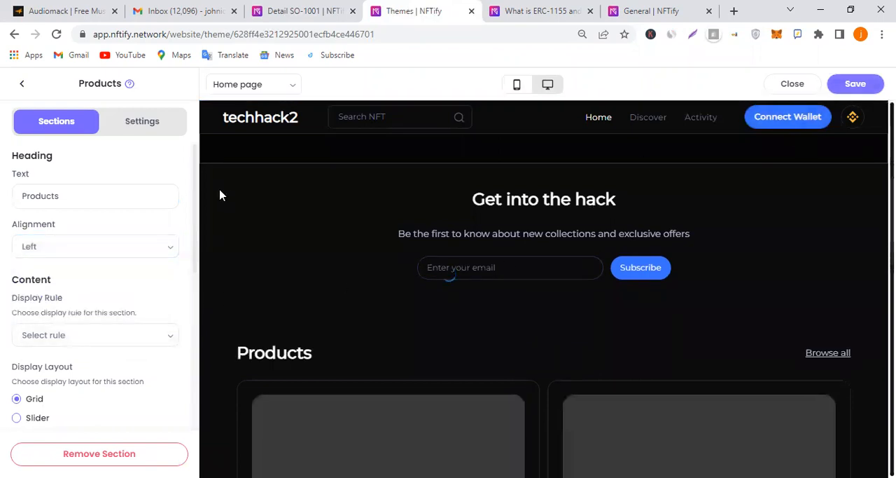
# Move the Products section directly below the Header on the Home page and save the theme
pyautogui.click(141, 124)
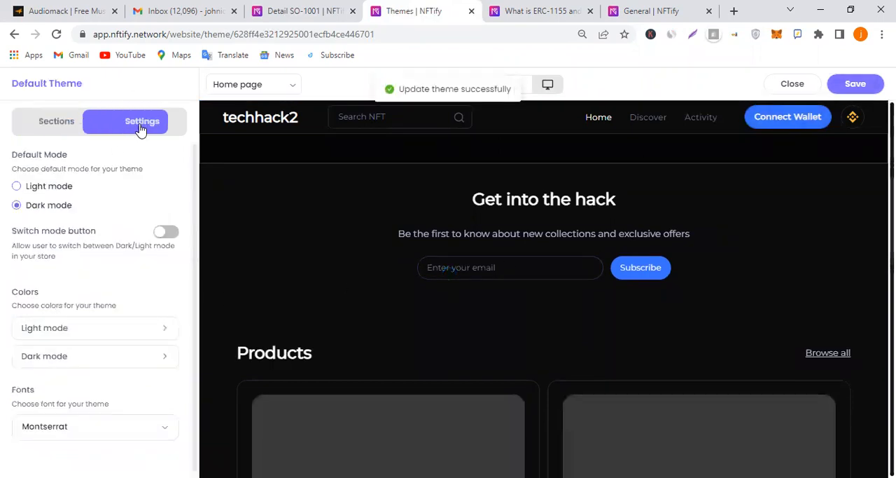
pyautogui.click(68, 129)
pyautogui.click(22, 85)
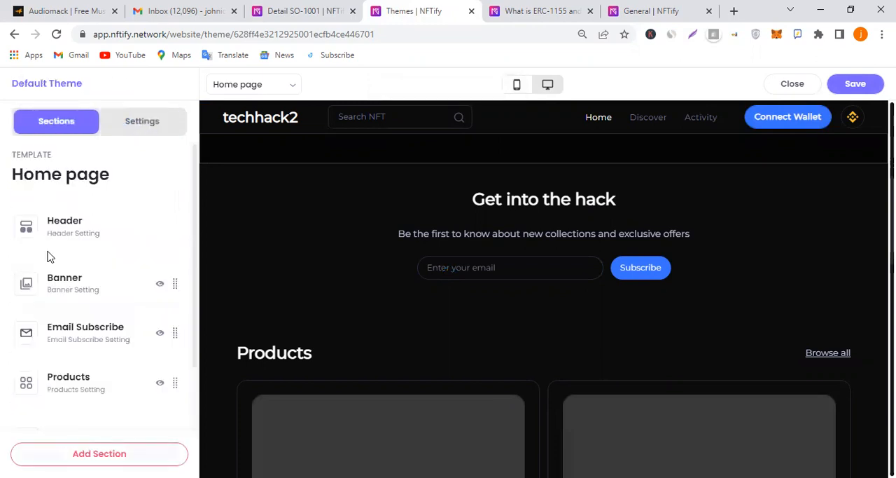
pyautogui.moveTo(28, 332); pyautogui.dragTo(41, 265)
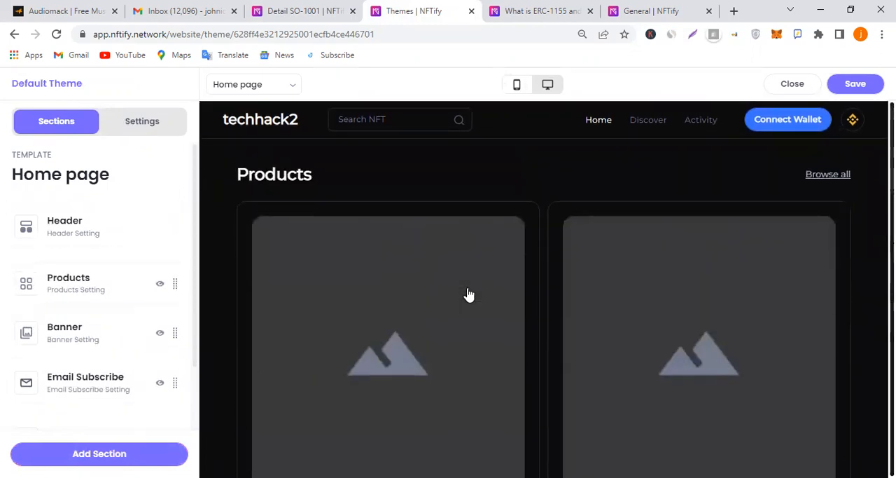
pyautogui.click(77, 284)
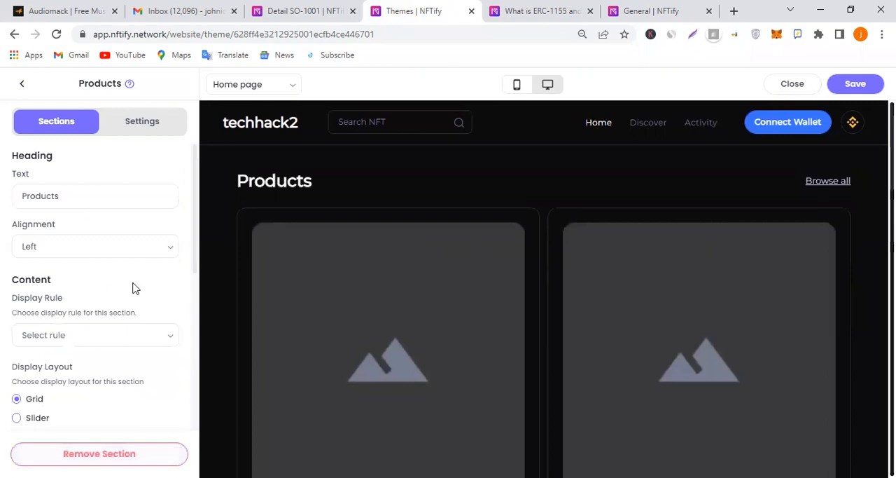
pyautogui.scroll(-5, 90, 326)
pyautogui.scroll(-1, 91, 338)
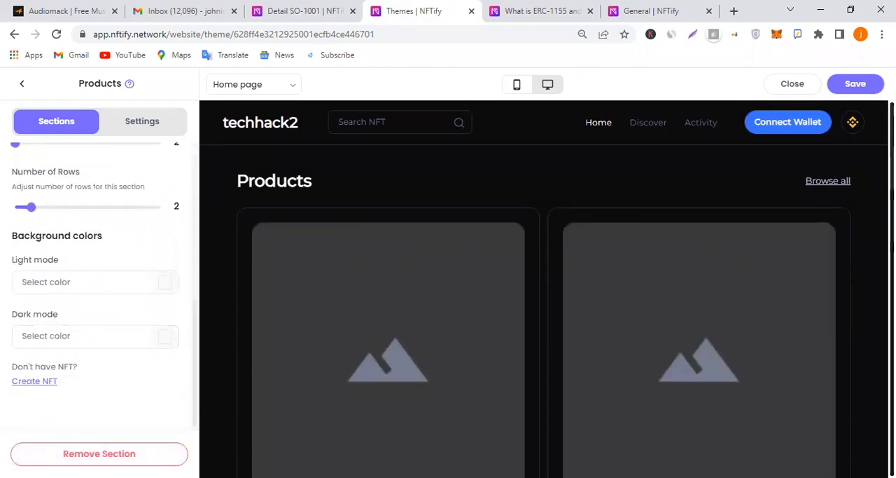
pyautogui.click(854, 84)
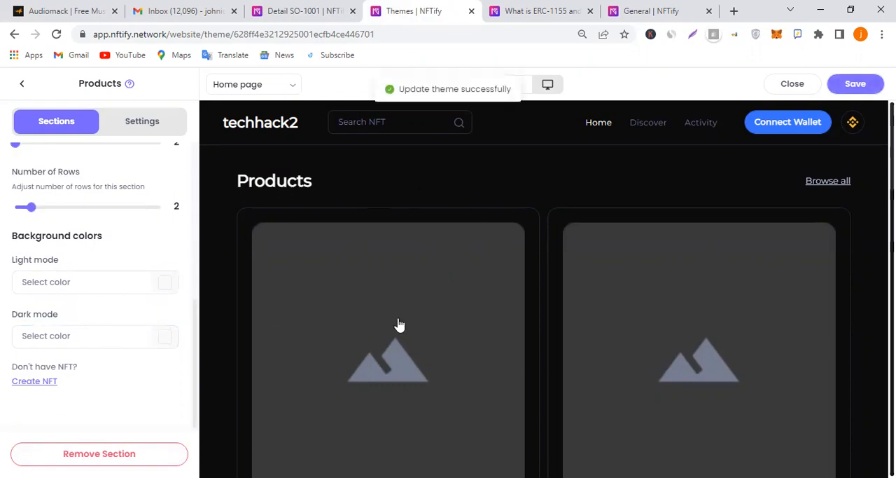
# Reload the theme editor and check the Techhack sell order's details while it loads
pyautogui.scroll(5, 105, 271)
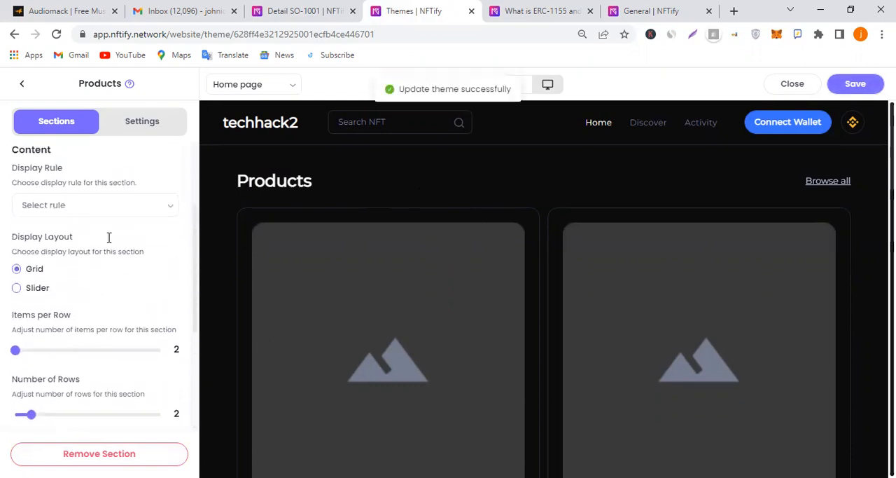
pyautogui.scroll(-5, 109, 242)
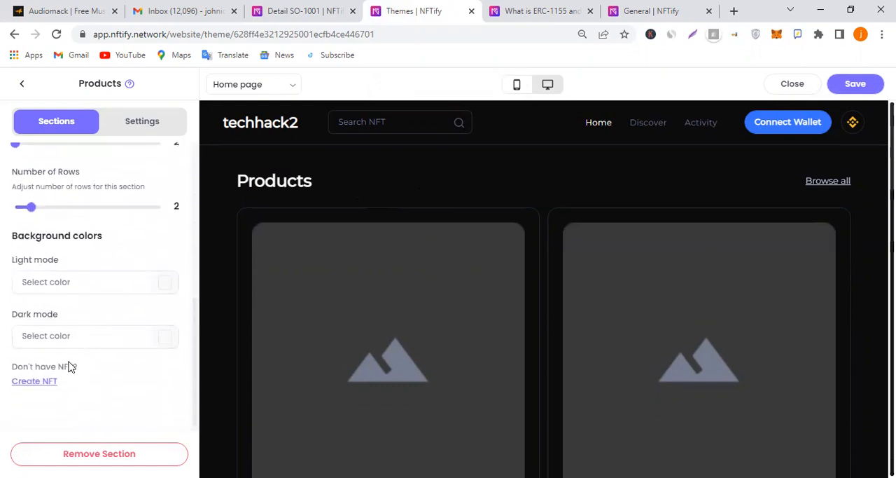
pyautogui.click(56, 33)
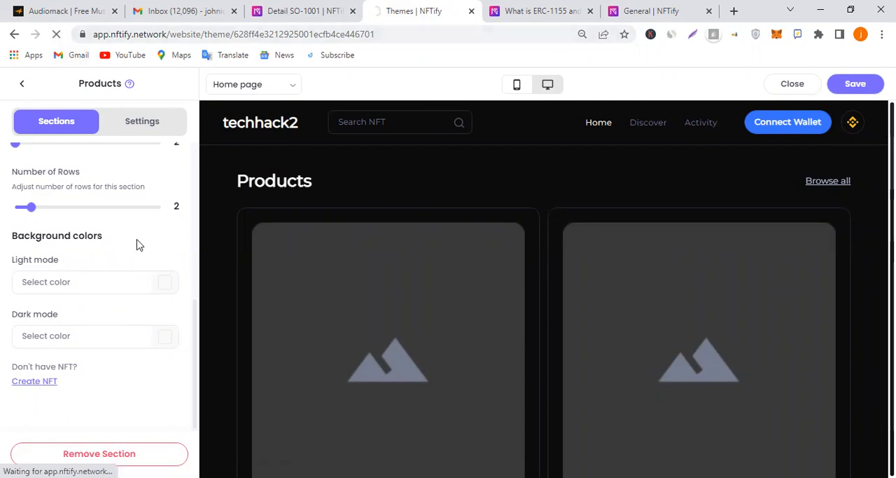
pyautogui.click(293, 10)
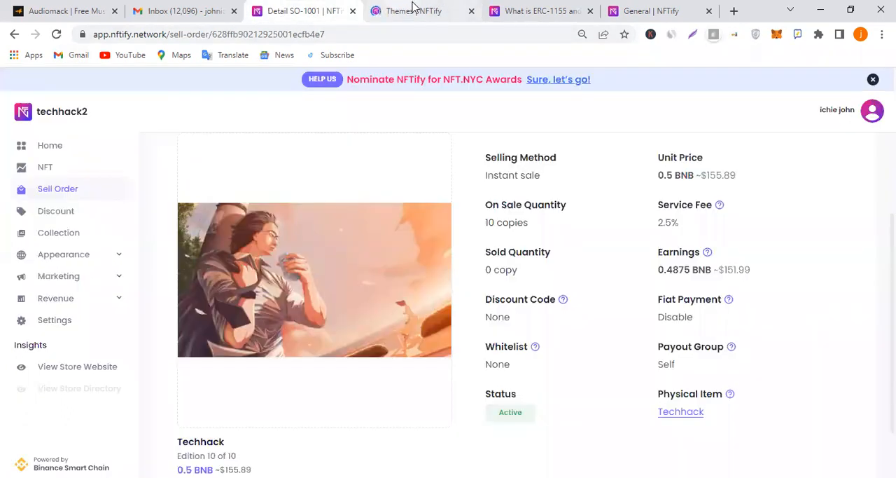
pyautogui.click(414, 9)
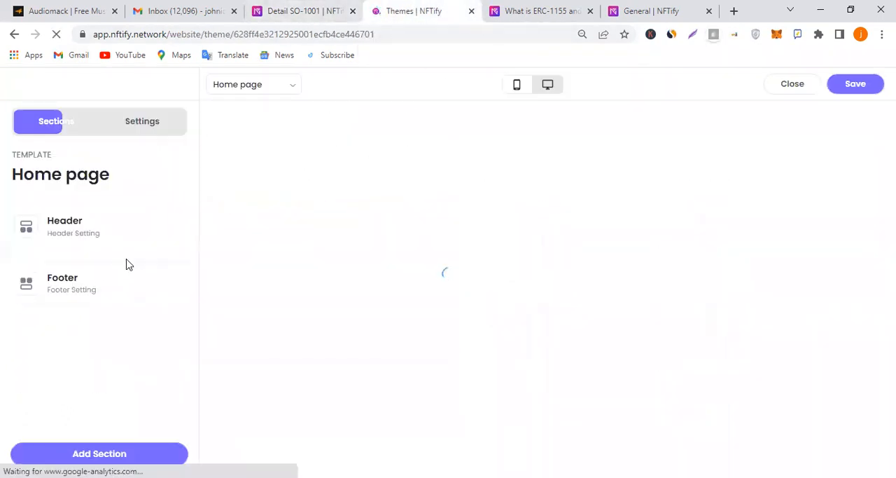
pyautogui.click(293, 9)
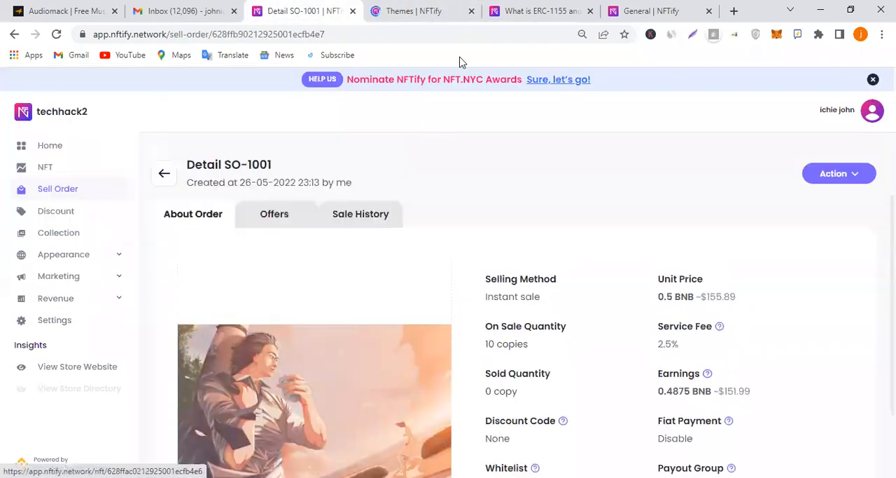
pyautogui.click(441, 7)
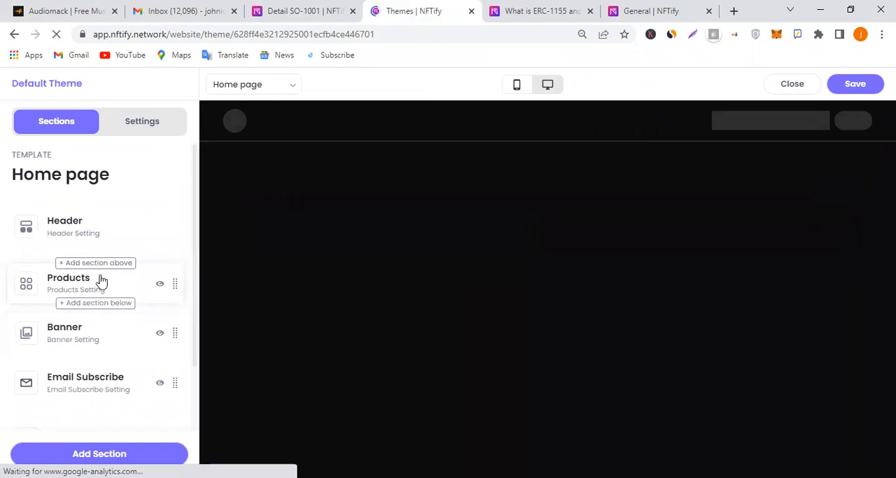
# Set the Products section's display rule to Alphabet A-Z and save the theme
pyautogui.click(113, 284)
pyautogui.scroll(-4, 85, 311)
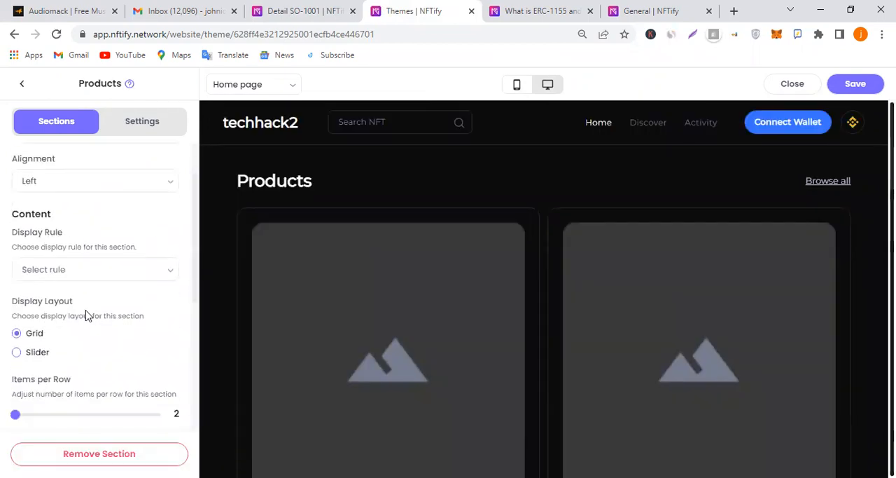
pyautogui.scroll(-1, 85, 311)
pyautogui.scroll(5, 97, 327)
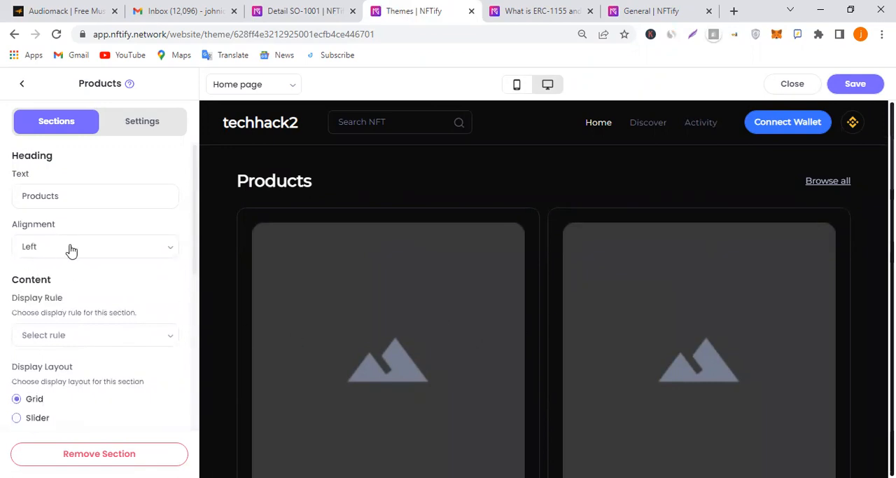
pyautogui.click(74, 334)
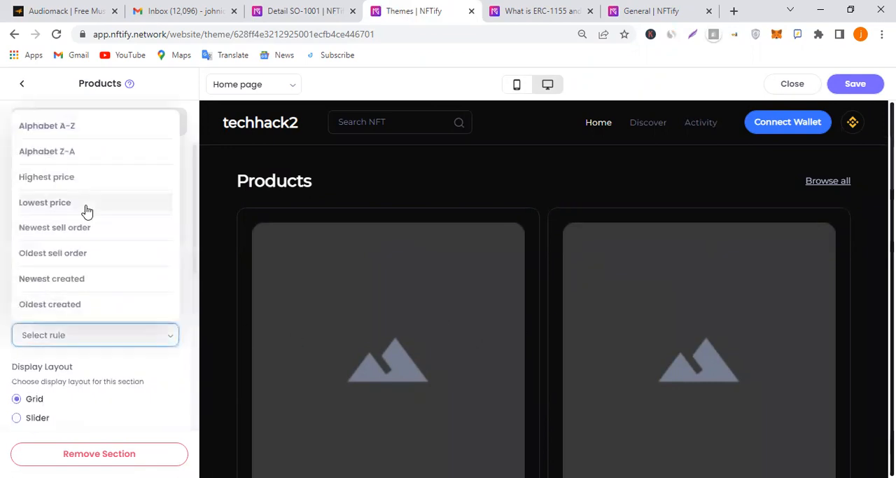
pyautogui.click(106, 132)
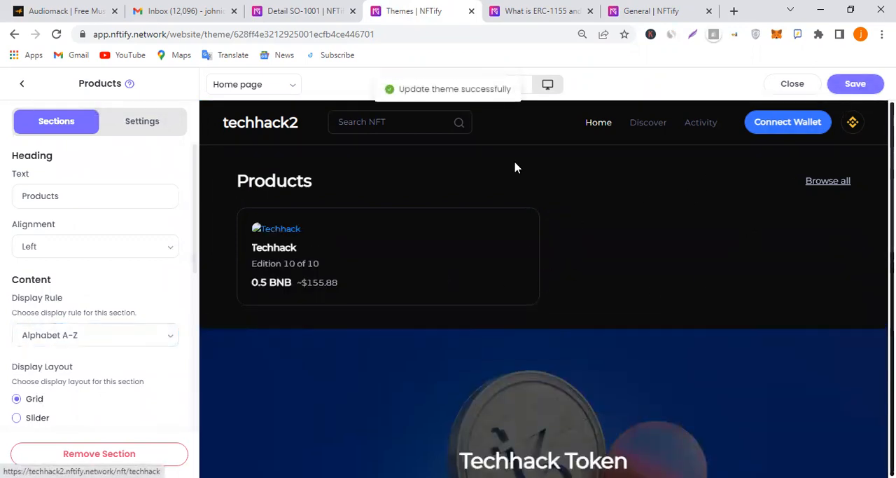
# Reload the theme editor and preview the Home page in the mobile layout
pyautogui.click(58, 34)
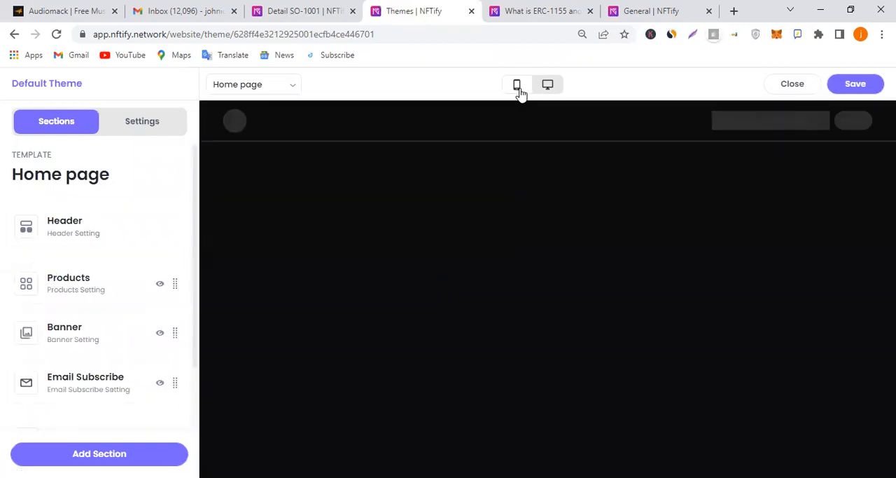
pyautogui.click(517, 86)
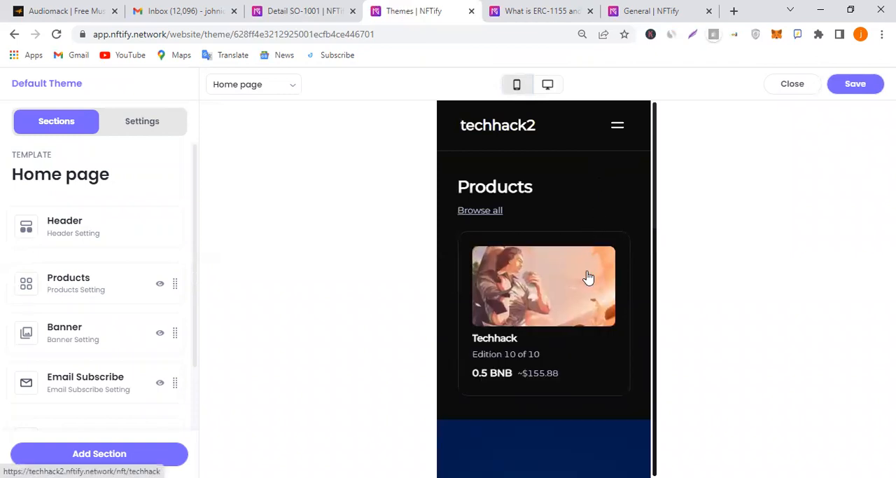
pyautogui.scroll(-3, 593, 224)
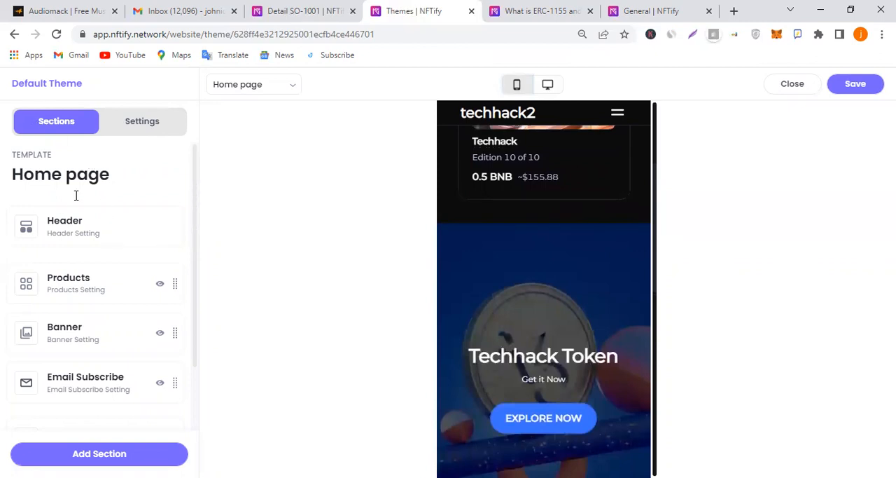
# Move the Products section between the Banner and Email Subscribe sections and save the theme
pyautogui.moveTo(93, 291)
pyautogui.moveTo(27, 283); pyautogui.dragTo(25, 329)
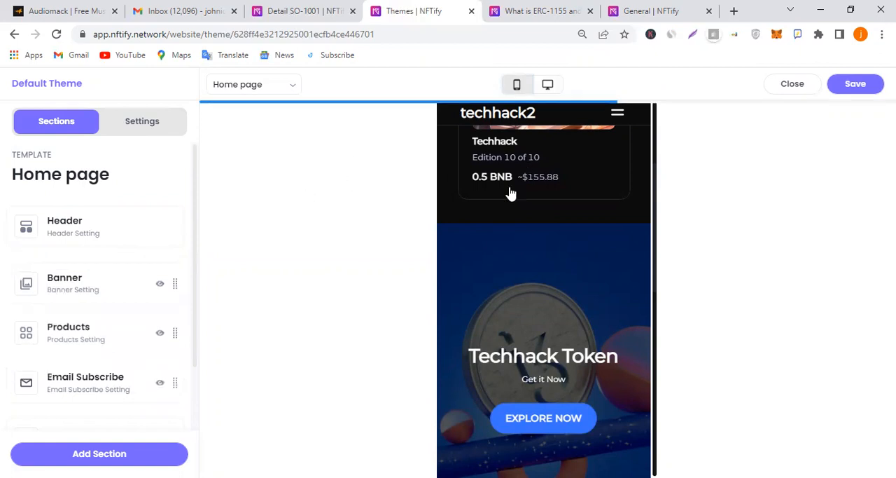
pyautogui.click(862, 91)
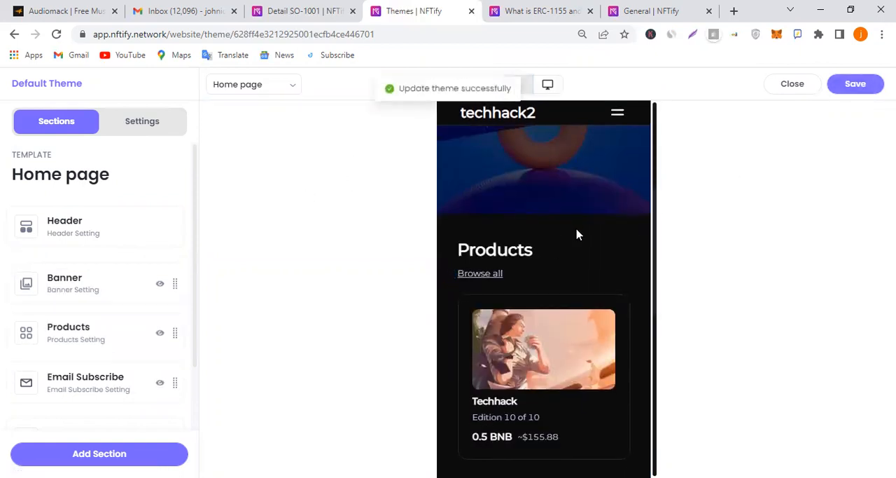
# Add a Category section to the Home page
pyautogui.scroll(-10, 560, 238)
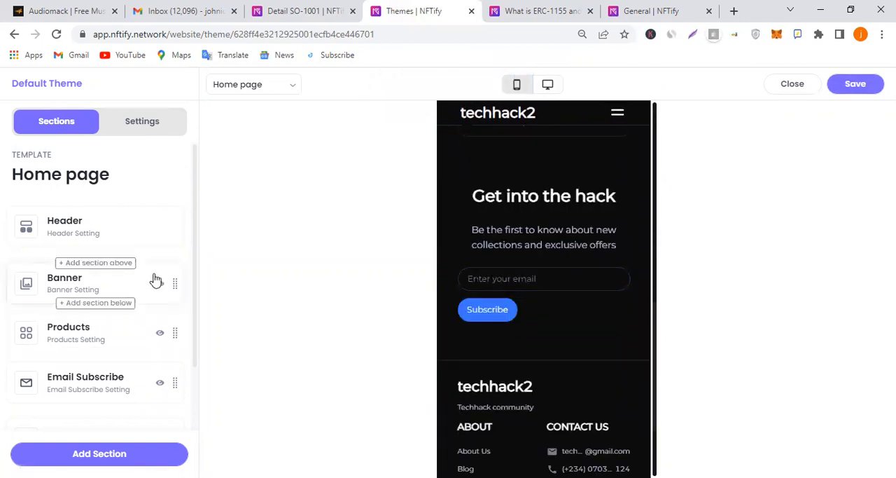
pyautogui.click(118, 455)
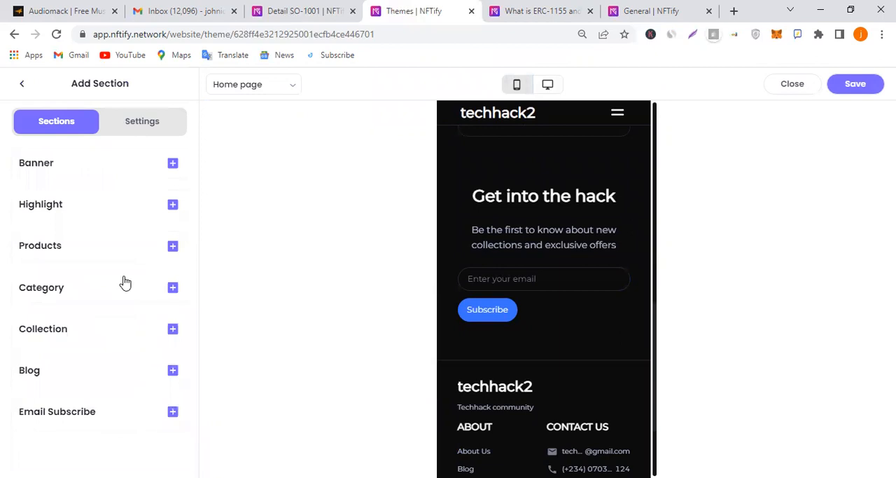
pyautogui.click(173, 289)
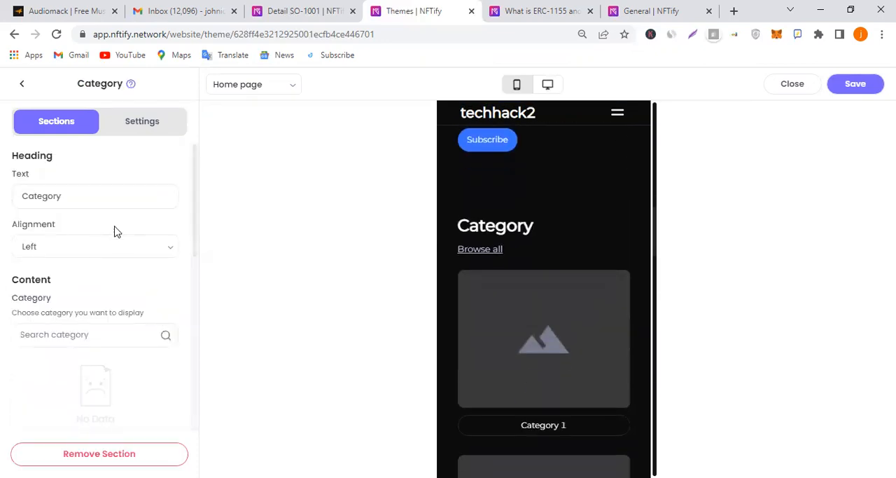
# Select all categories to display in the Category section and check them in the preview
pyautogui.scroll(-1, 115, 280)
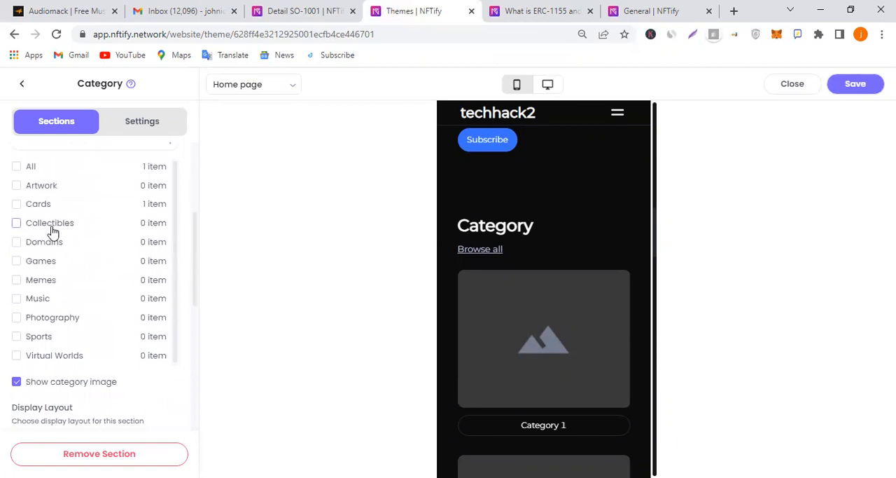
pyautogui.click(17, 167)
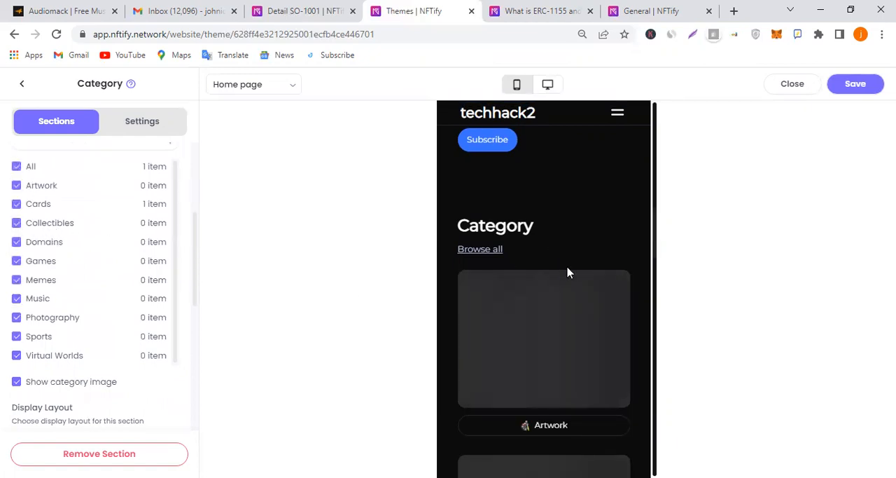
pyautogui.scroll(-8, 568, 273)
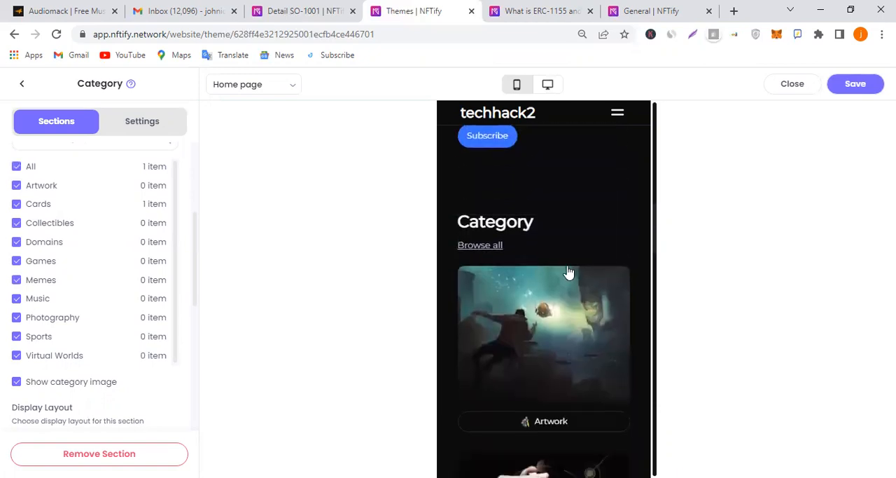
pyautogui.scroll(-15, 577, 293)
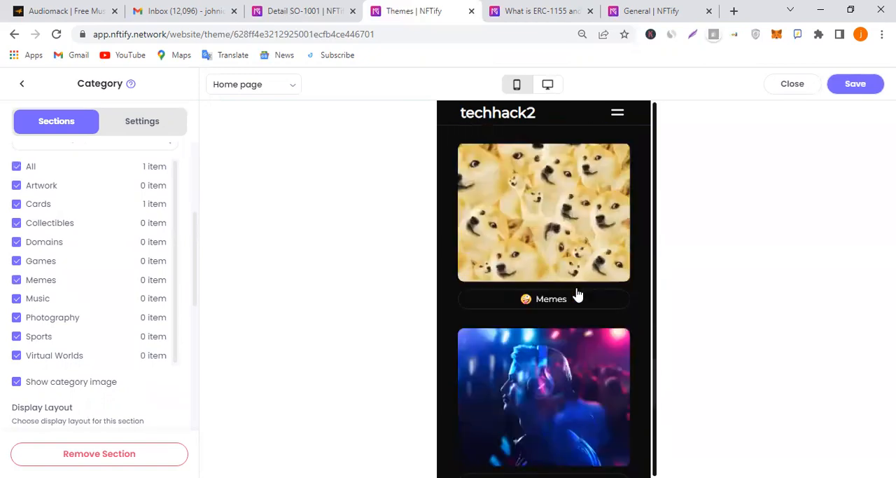
pyautogui.scroll(3, 577, 292)
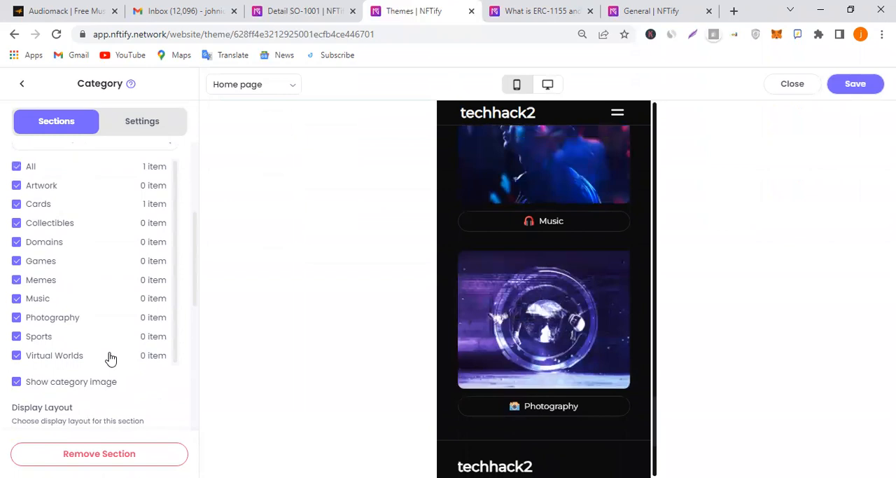
# Set the Category section to 3 items per row and the Slider display layout
pyautogui.scroll(-2, 175, 376)
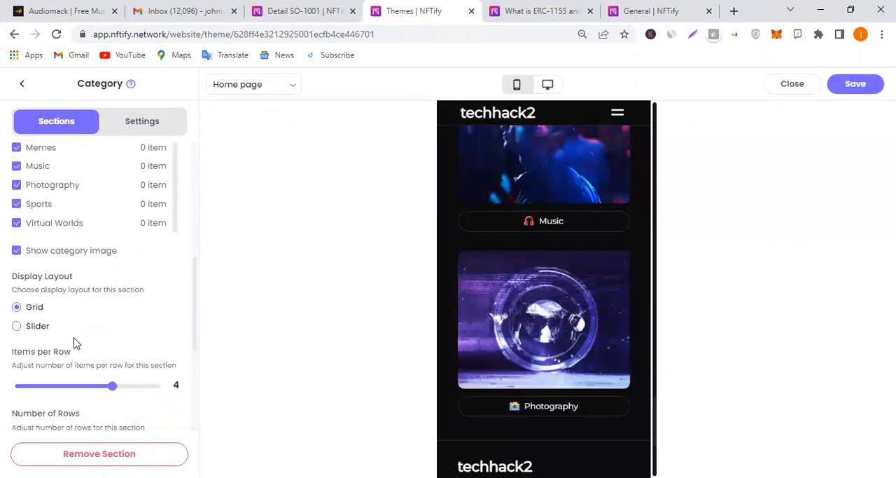
pyautogui.moveTo(91, 386); pyautogui.dragTo(64, 386)
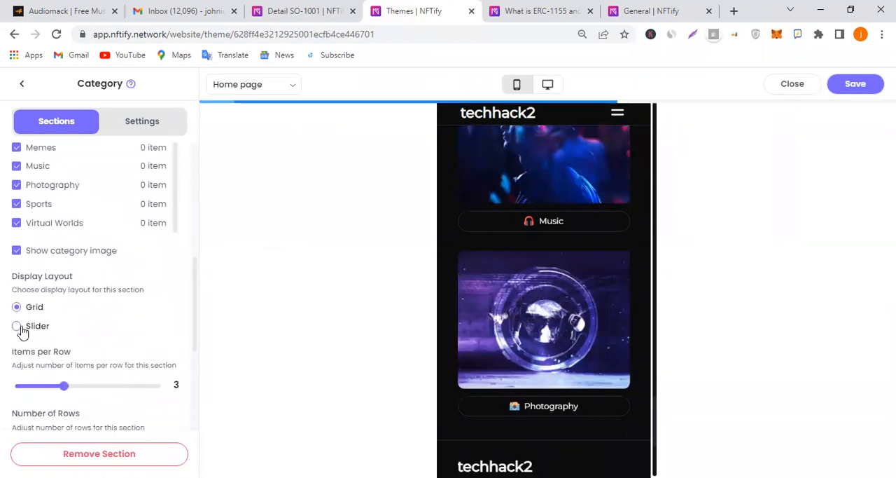
pyautogui.click(17, 326)
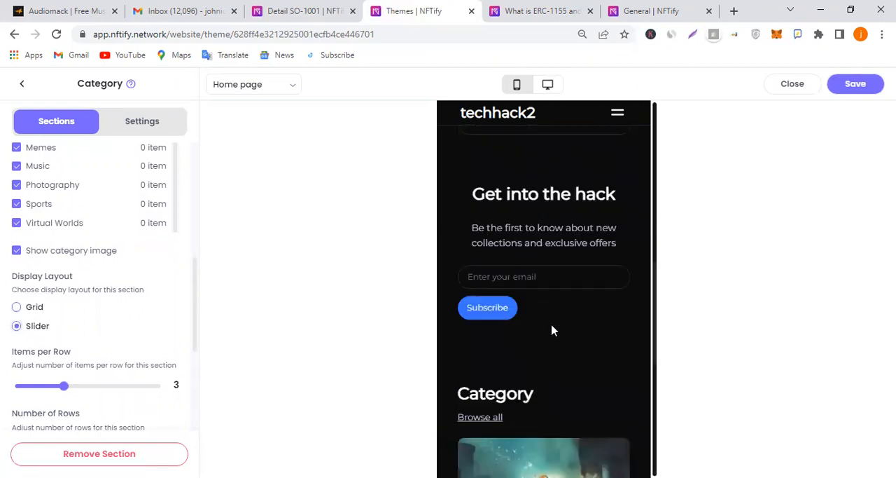
# Swipe through the category slider in the mobile preview and save the theme
pyautogui.scroll(-3, 561, 330)
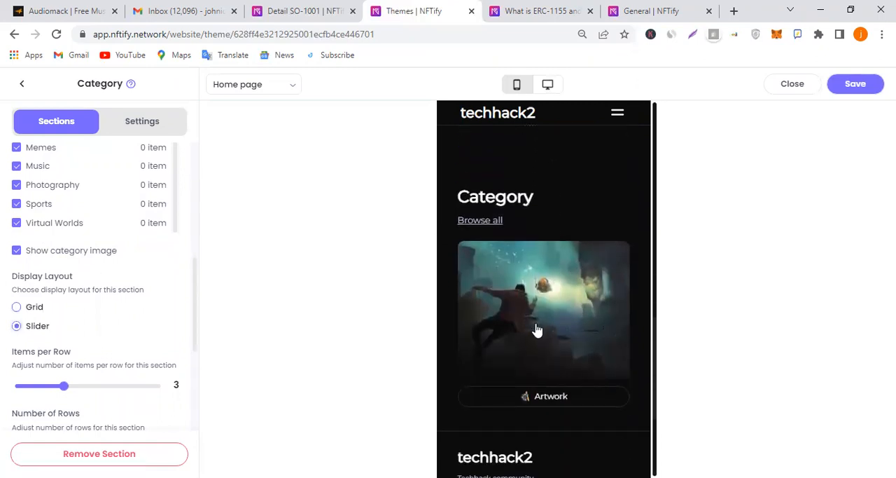
pyautogui.moveTo(599, 309); pyautogui.dragTo(321, 333)
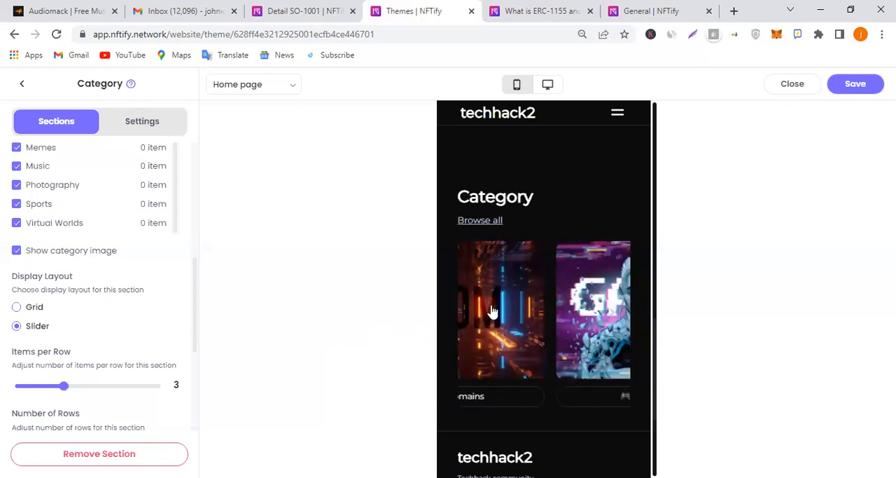
pyautogui.moveTo(595, 310); pyautogui.dragTo(476, 333)
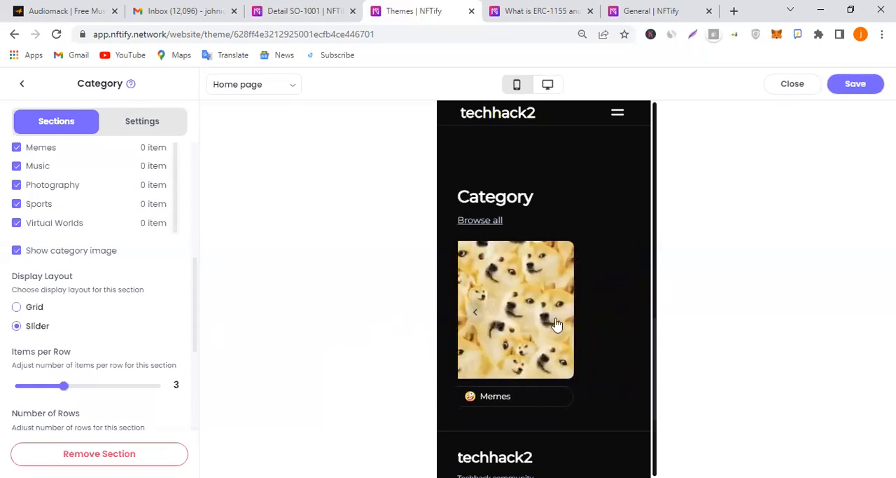
pyautogui.moveTo(556, 324); pyautogui.dragTo(708, 310)
pyautogui.click(872, 88)
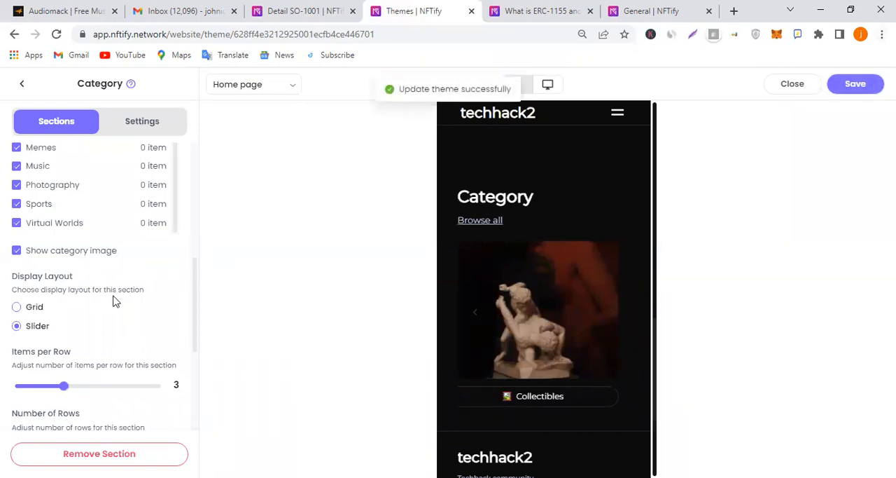
pyautogui.scroll(1, 119, 295)
pyautogui.scroll(-3, 149, 343)
pyautogui.scroll(-2, 150, 341)
pyautogui.scroll(5, 152, 336)
pyautogui.click(70, 196)
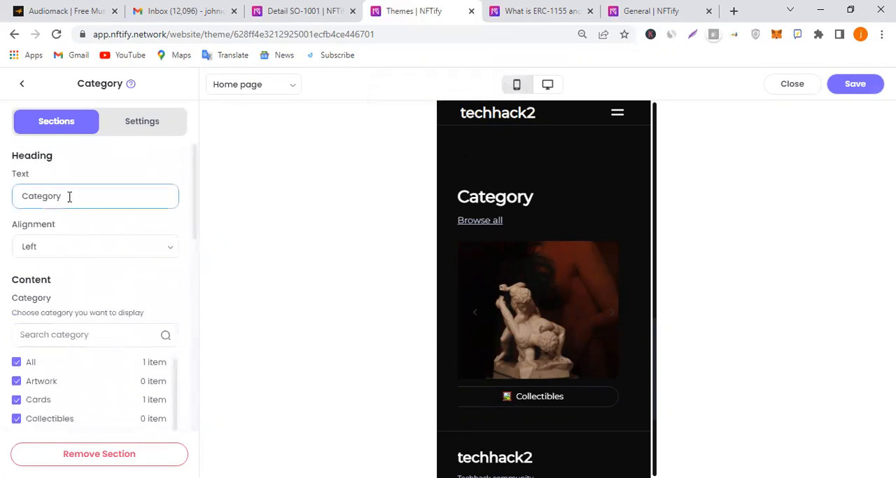
pyautogui.click(379, 200)
pyautogui.scroll(3, 610, 150)
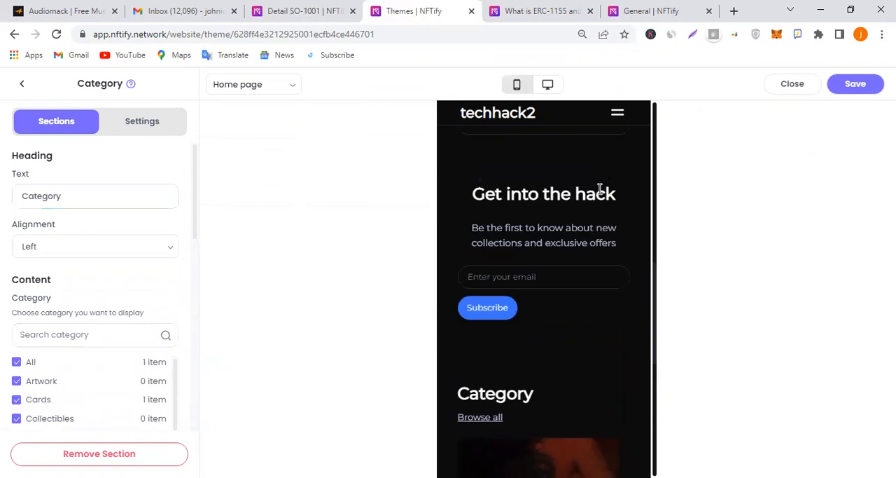
# Move the Category section between the Products and Email Subscribe sections of the Home page
pyautogui.click(21, 83)
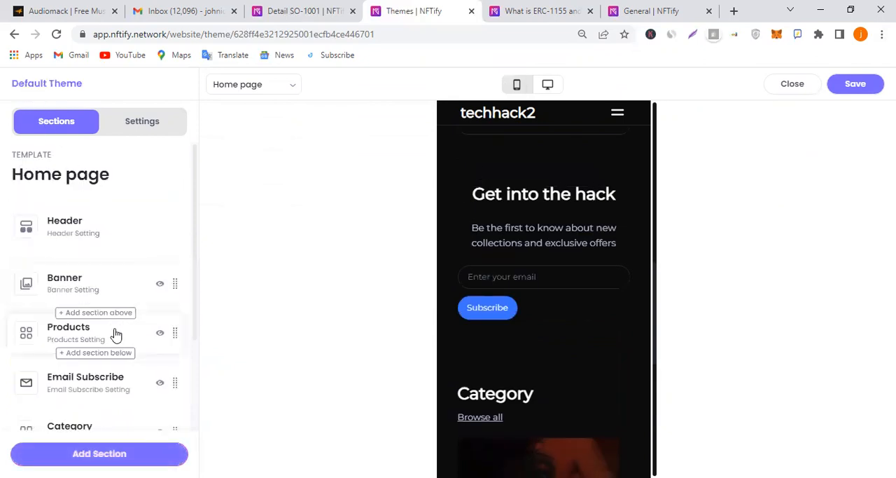
pyautogui.scroll(-2, 116, 334)
pyautogui.moveTo(74, 316); pyautogui.dragTo(78, 249)
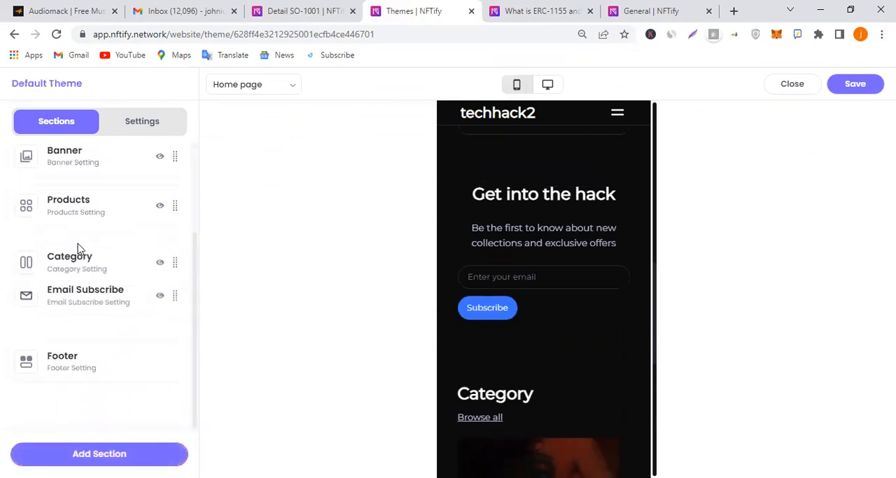
# Add a Highlight section to the Home page
pyautogui.click(113, 453)
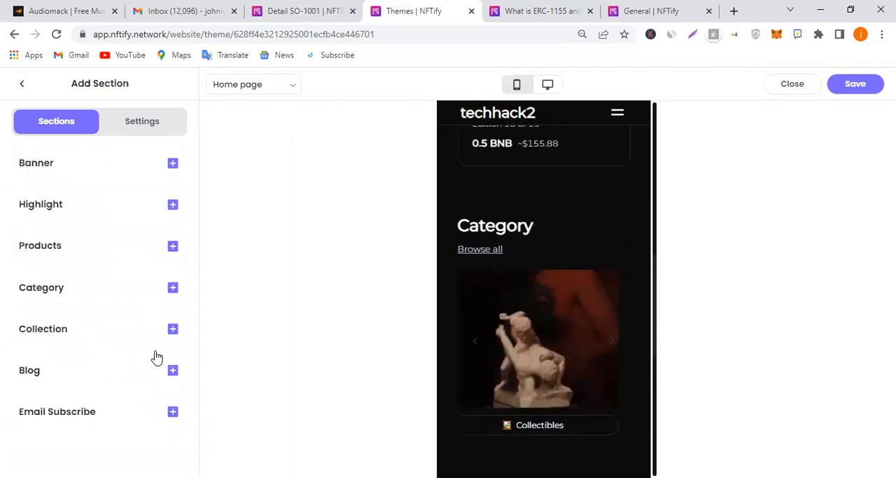
pyautogui.click(173, 204)
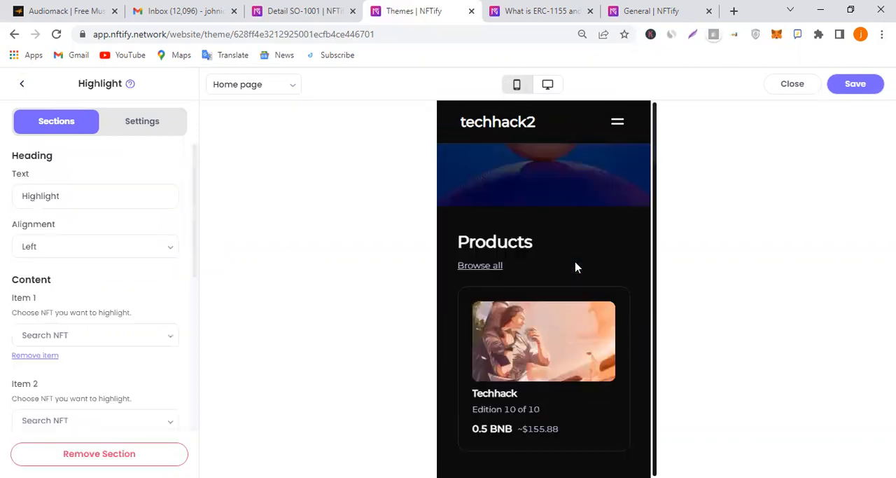
pyautogui.scroll(-4, 609, 267)
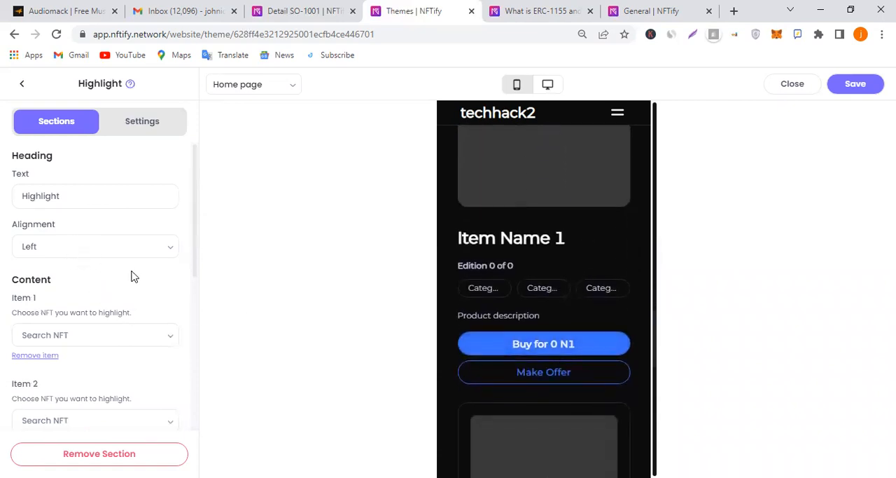
# Choose the Techhack NFT as Item 1 of the Highlight section and check it in the preview
pyautogui.scroll(-1, 131, 276)
pyautogui.click(157, 270)
pyautogui.click(117, 317)
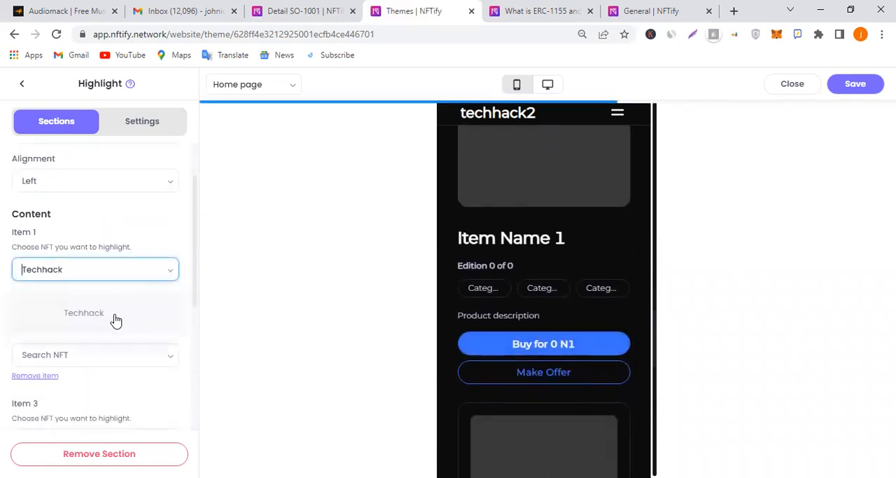
pyautogui.scroll(-2, 133, 298)
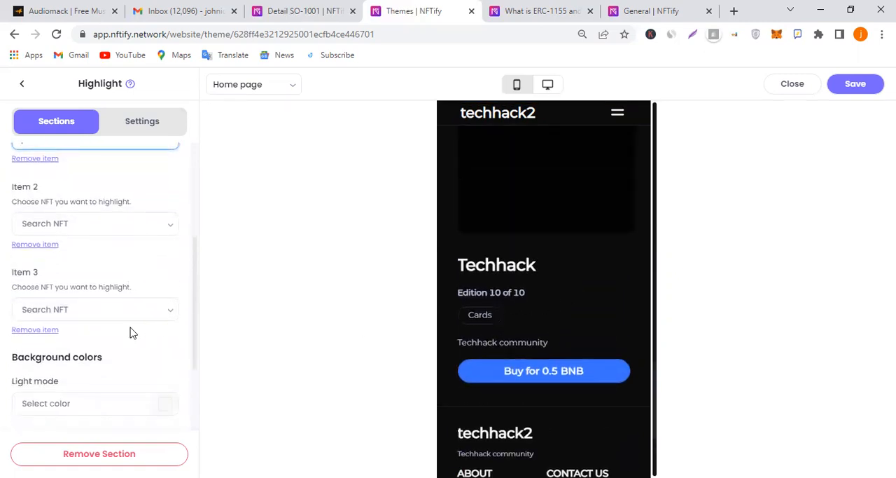
pyautogui.scroll(3, 582, 308)
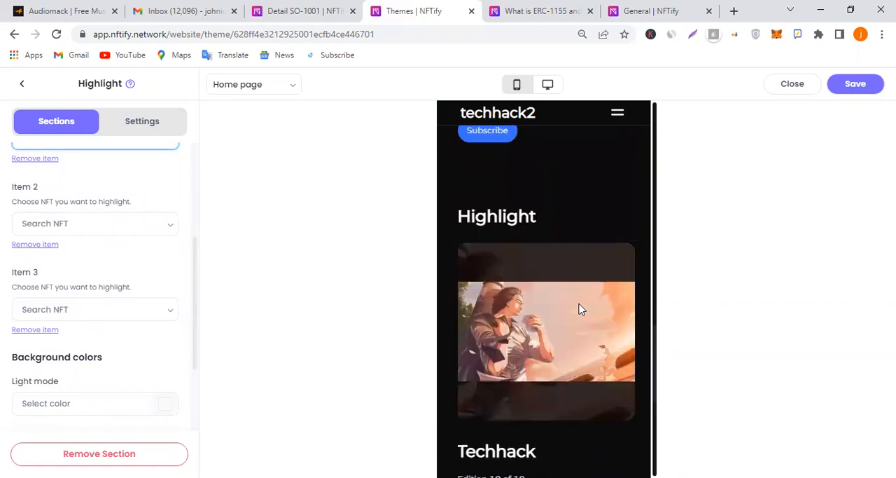
# Move the Highlight section between the Banner and Products sections and open its settings
pyautogui.click(23, 84)
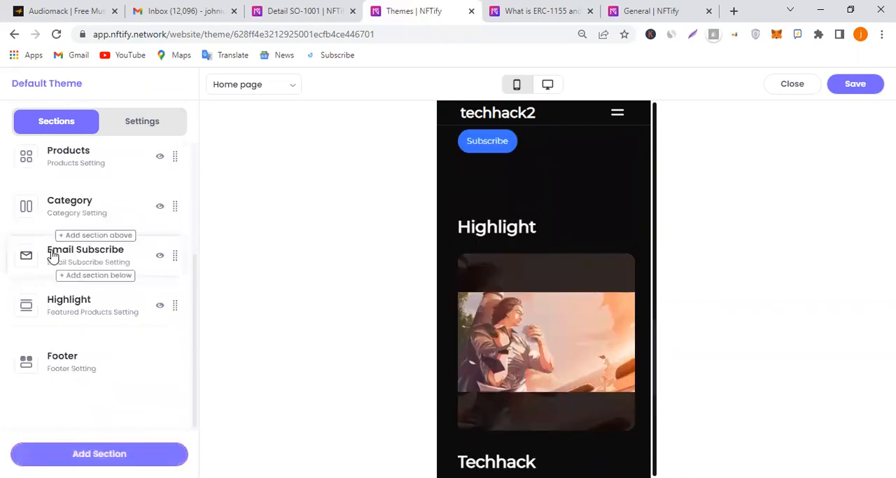
pyautogui.moveTo(65, 271)
pyautogui.mouseDown()
pyautogui.moveTo(62, 188)
pyautogui.moveTo(70, 273)
pyautogui.mouseUp()
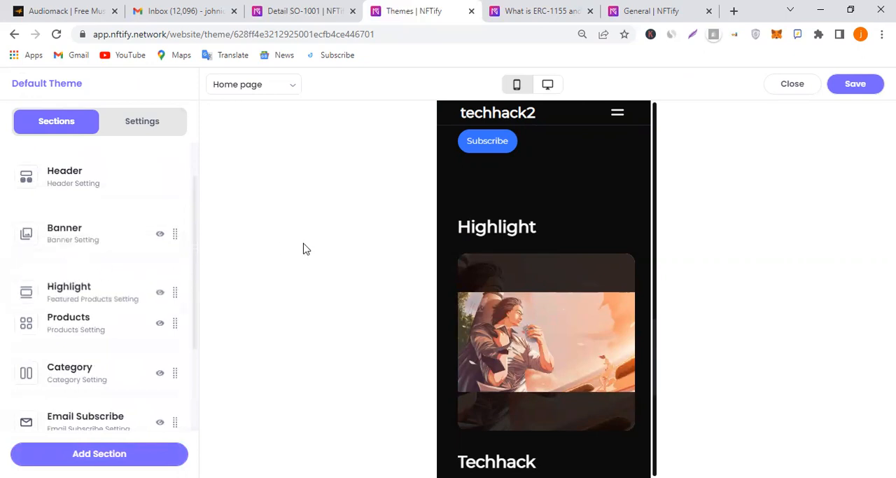
pyautogui.click(105, 282)
# Review the Highlight section's item and background color settings and its mobile preview, and save the theme
pyautogui.scroll(-1, 110, 291)
pyautogui.scroll(-3, 112, 282)
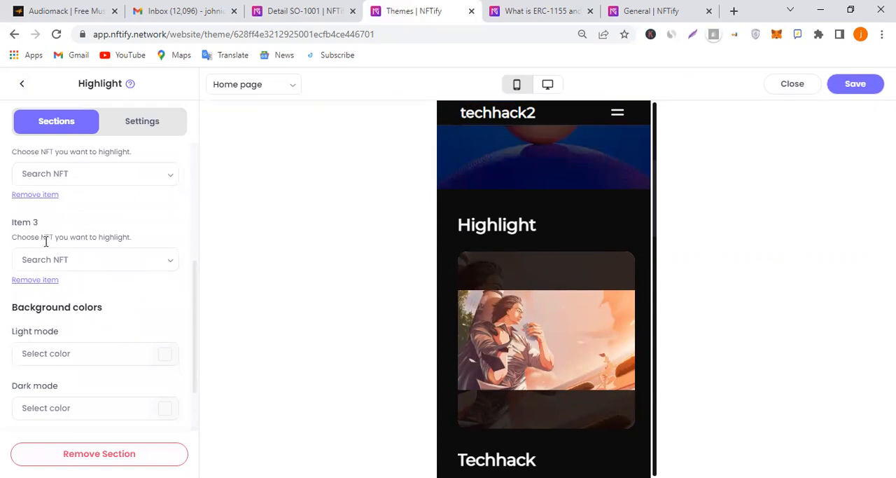
pyautogui.scroll(1, 88, 269)
pyautogui.scroll(-4, 582, 273)
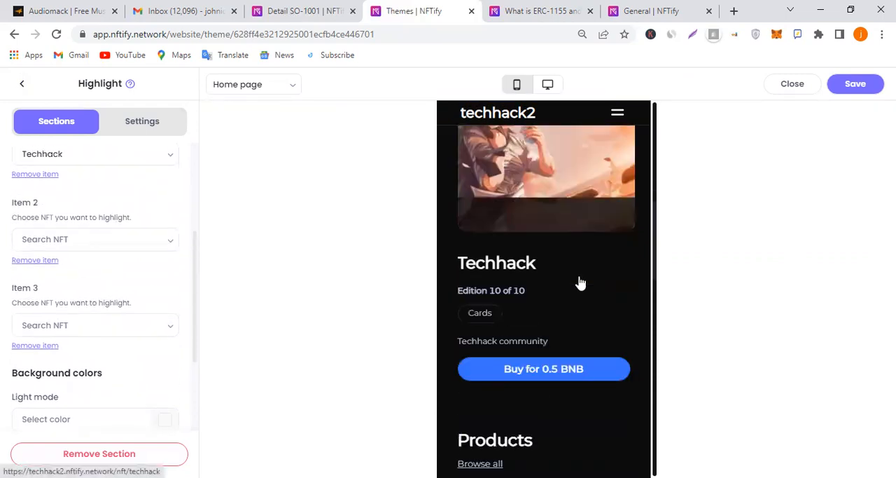
pyautogui.scroll(-2, 580, 293)
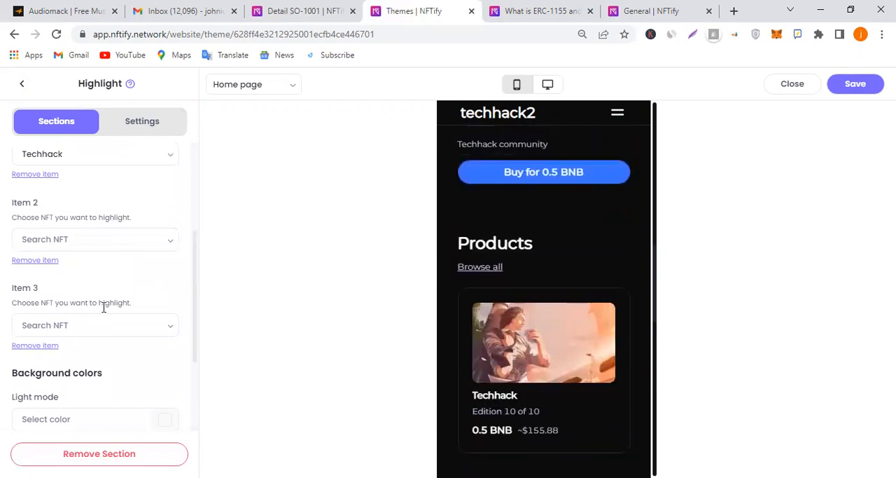
pyautogui.scroll(-3, 100, 309)
pyautogui.scroll(4, 146, 302)
pyautogui.scroll(3, 603, 249)
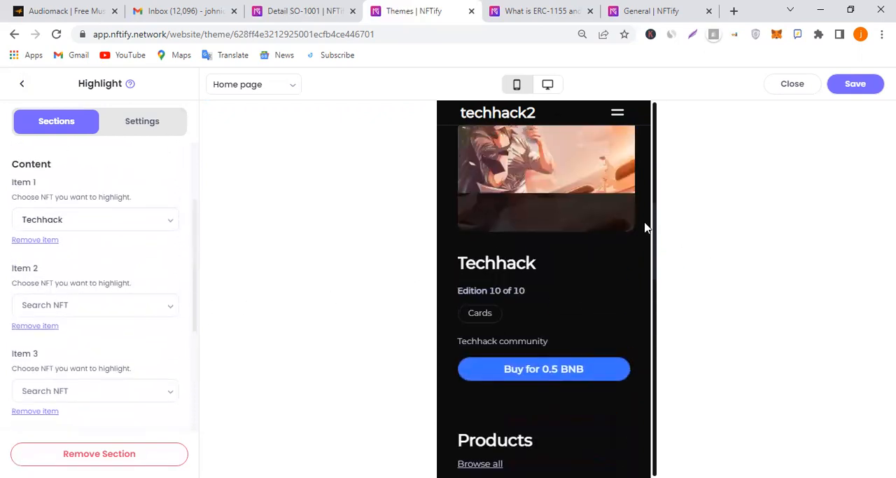
pyautogui.click(858, 88)
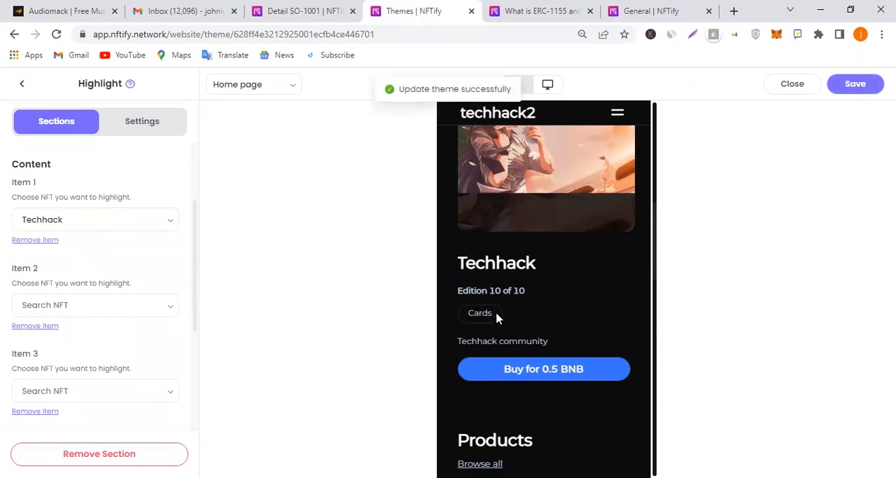
# Preview the Home page in the desktop layout, examining the Banner, Highlight, Products and Category sections
pyautogui.scroll(3, 105, 274)
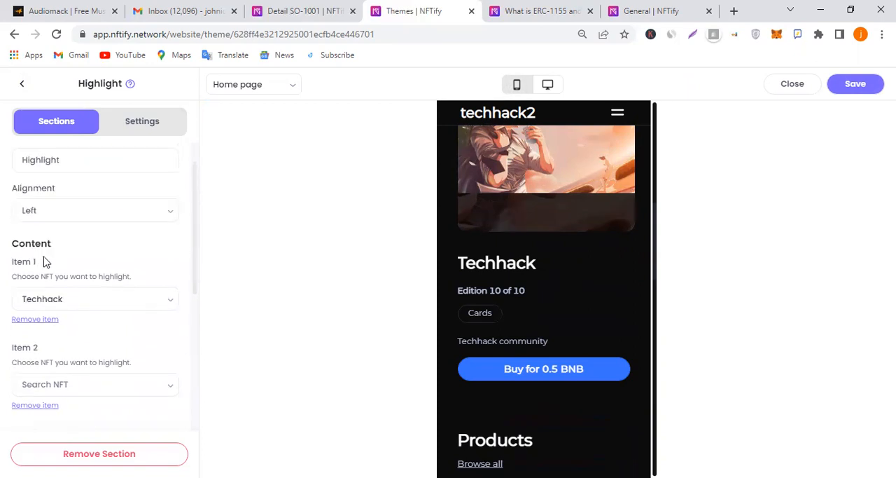
pyautogui.click(21, 87)
pyautogui.scroll(-3, 98, 260)
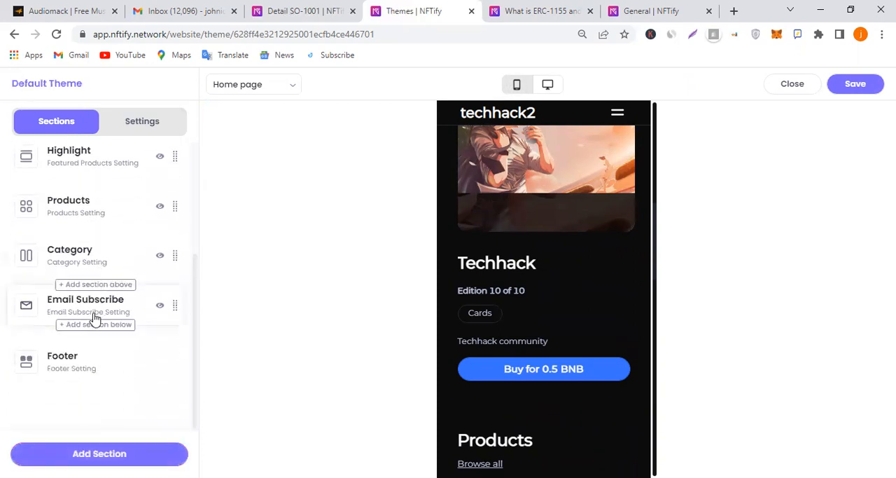
pyautogui.click(549, 84)
pyautogui.scroll(10, 508, 266)
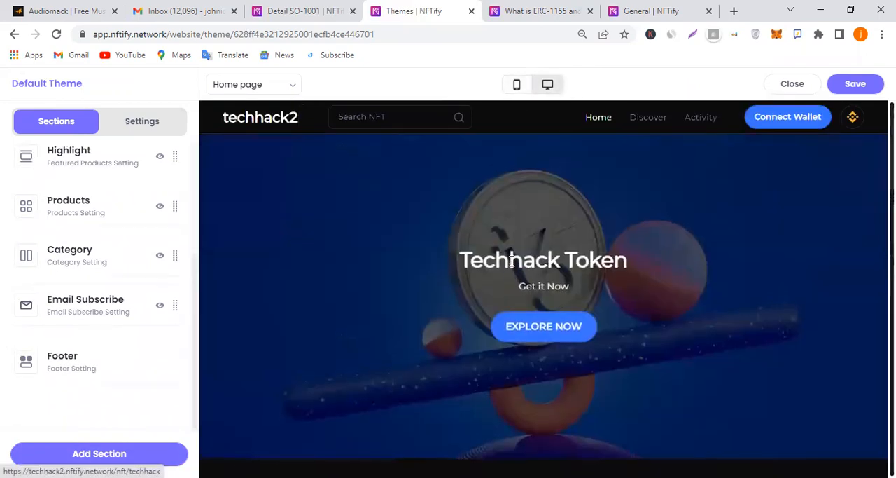
pyautogui.scroll(-6, 513, 260)
pyautogui.scroll(3, 362, 280)
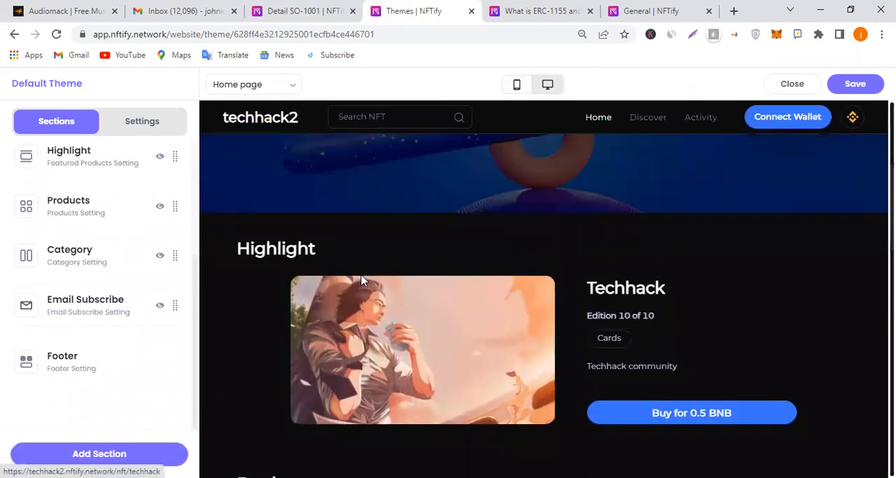
pyautogui.scroll(-5, 534, 266)
pyautogui.scroll(5, 571, 265)
pyautogui.scroll(-1, 425, 246)
pyautogui.scroll(3, 546, 344)
pyautogui.scroll(-2, 547, 344)
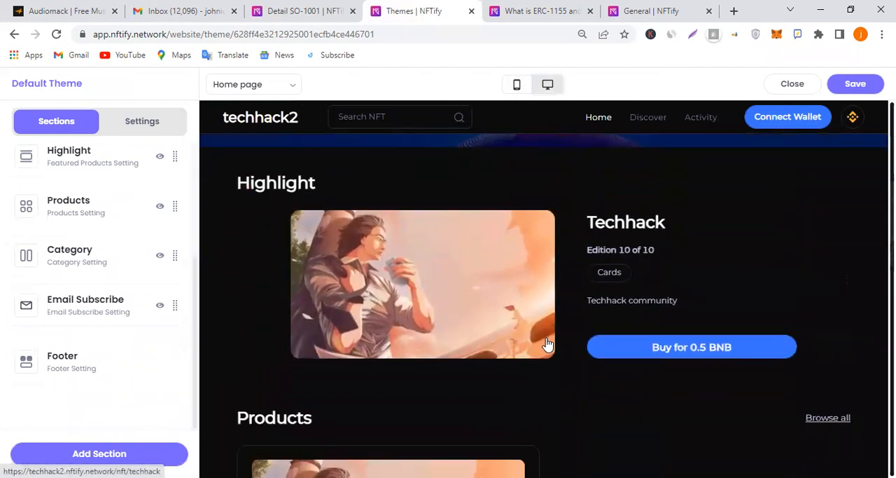
pyautogui.scroll(-7, 548, 344)
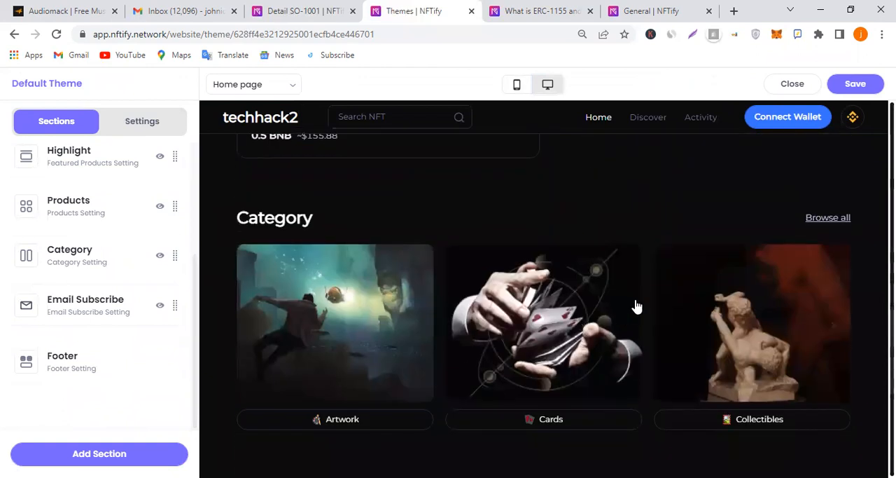
# Return to the store dashboard, go to the NFT listing and open the form for creating a single NFT
pyautogui.scroll(-4, 635, 308)
pyautogui.scroll(8, 636, 310)
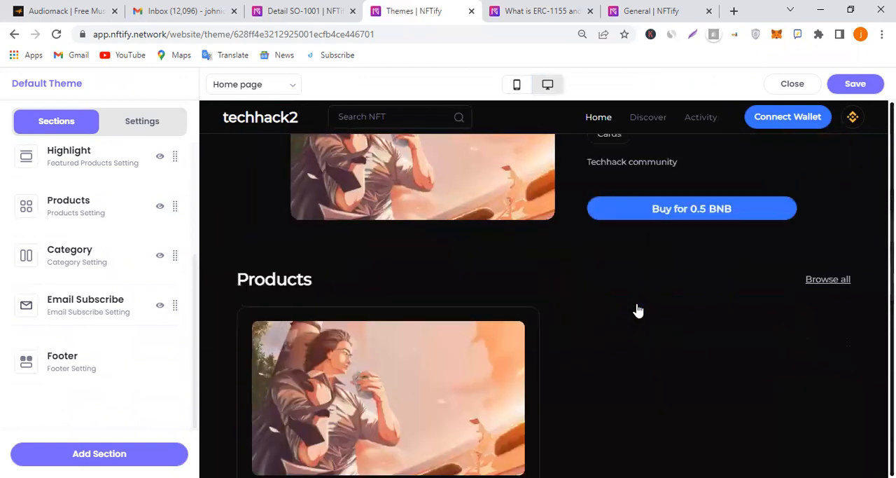
pyautogui.scroll(2, 636, 308)
pyautogui.click(303, 10)
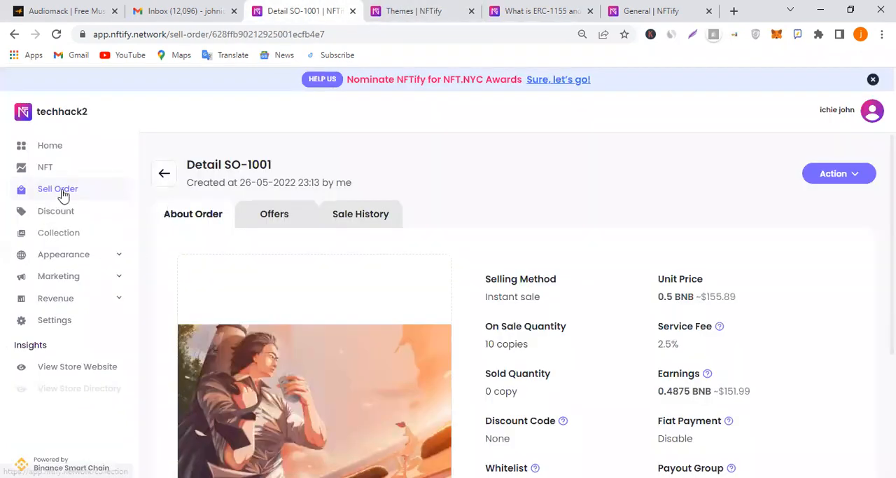
pyautogui.click(63, 167)
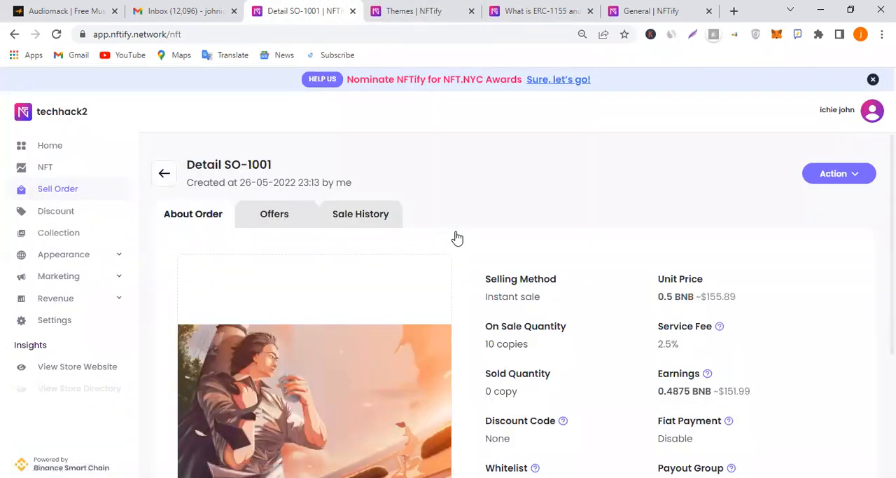
pyautogui.click(802, 197)
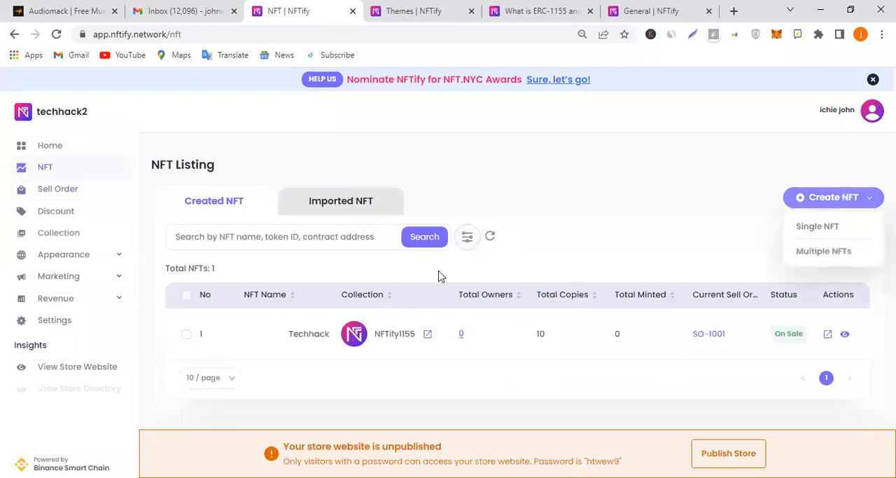
pyautogui.click(816, 227)
pyautogui.scroll(-2, 293, 315)
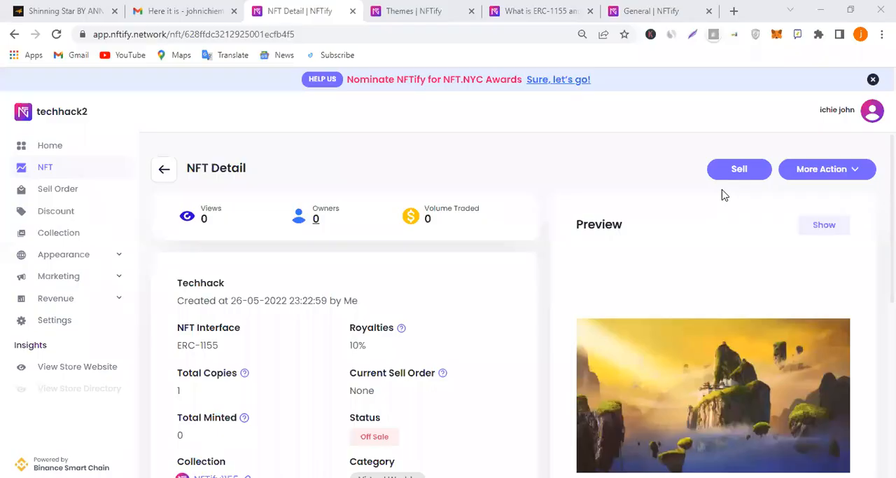
# Review the details of the new ERC-1155 Techhack NFT and start a sell order for it
pyautogui.scroll(-2, 738, 267)
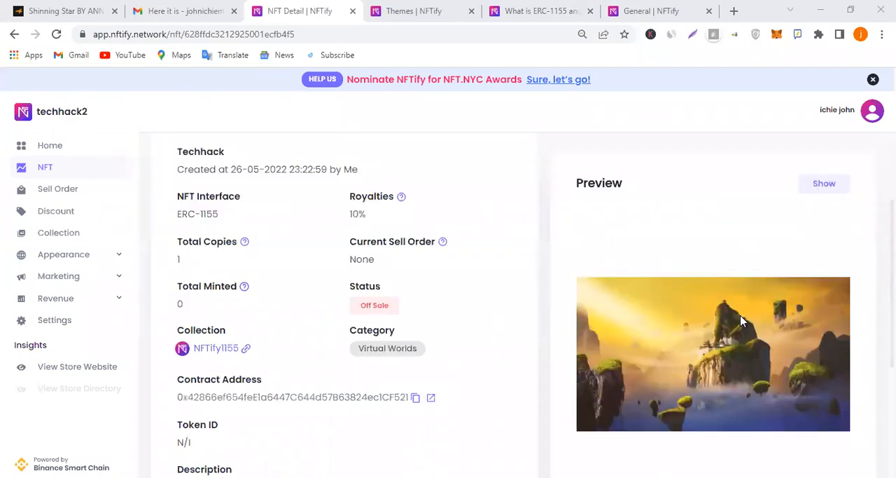
pyautogui.scroll(5, 715, 303)
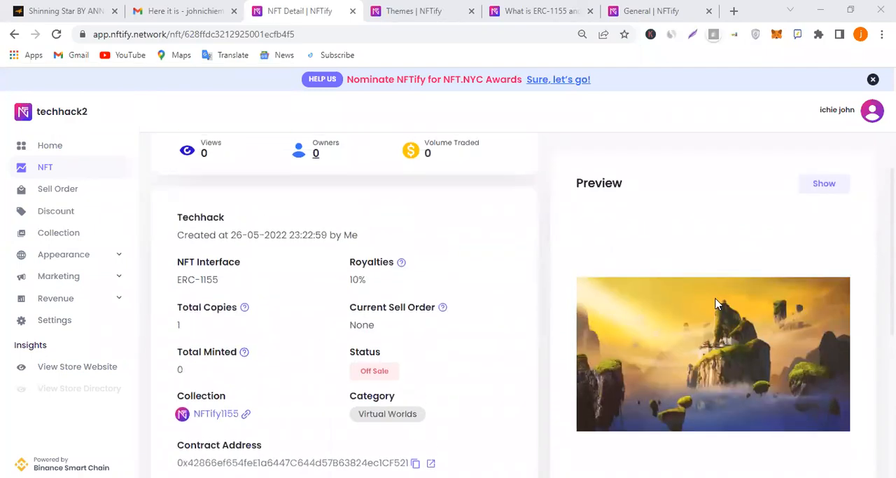
pyautogui.click(740, 179)
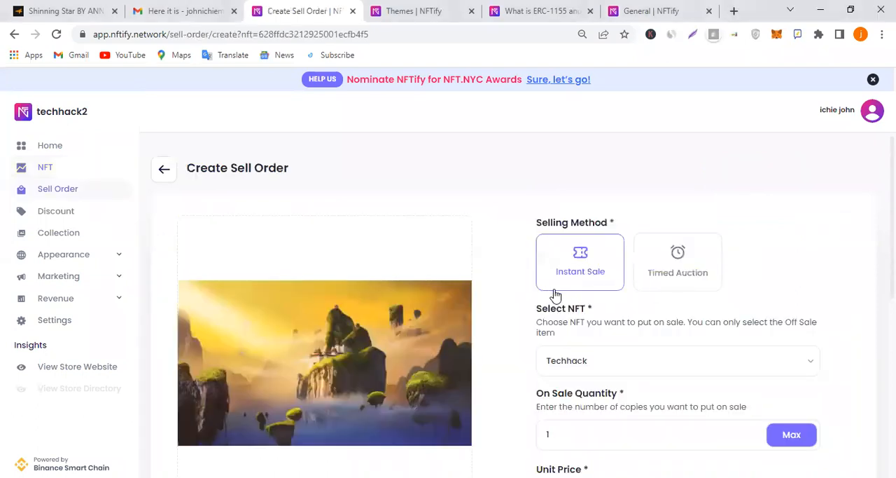
# Try to set up the sell order as a Timed Auction and select an NFT for it
pyautogui.click(674, 276)
pyautogui.scroll(-2, 634, 261)
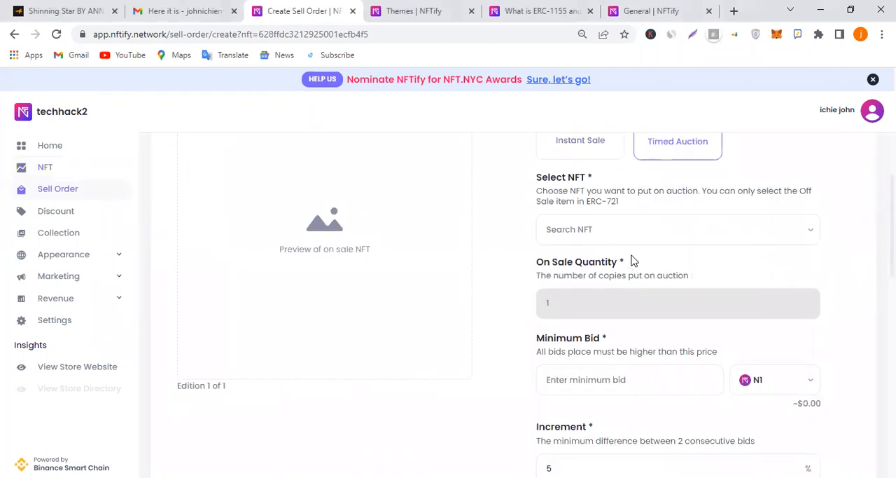
pyautogui.click(674, 229)
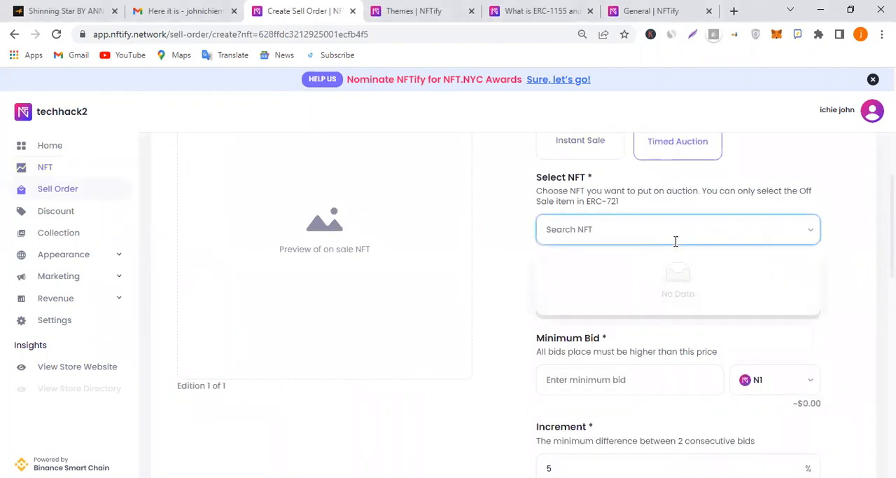
pyautogui.click(788, 186)
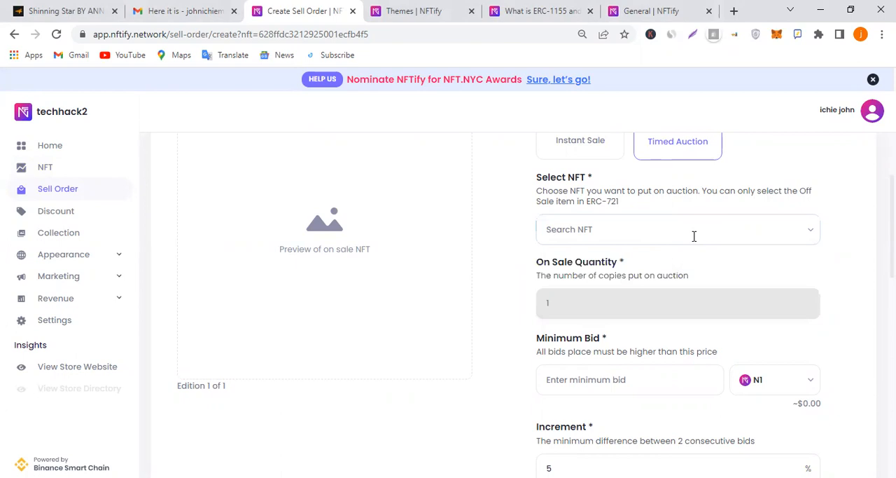
pyautogui.click(697, 231)
pyautogui.click(786, 171)
pyautogui.click(647, 238)
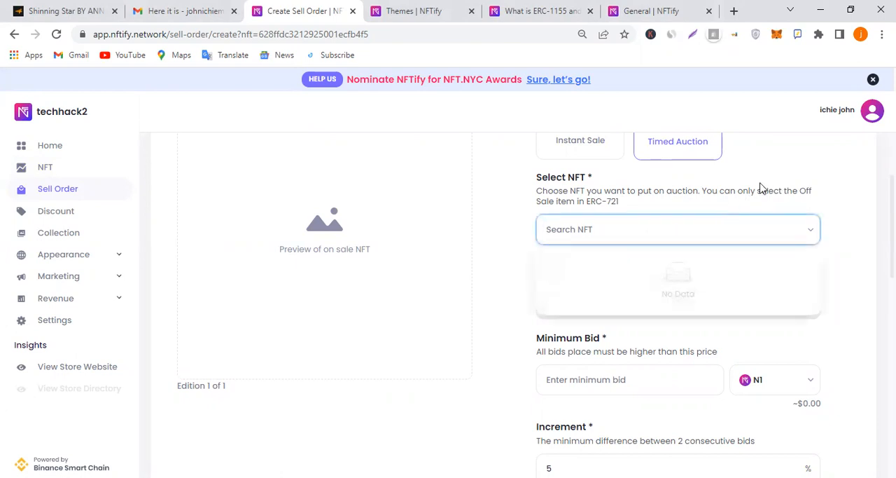
pyautogui.click(762, 189)
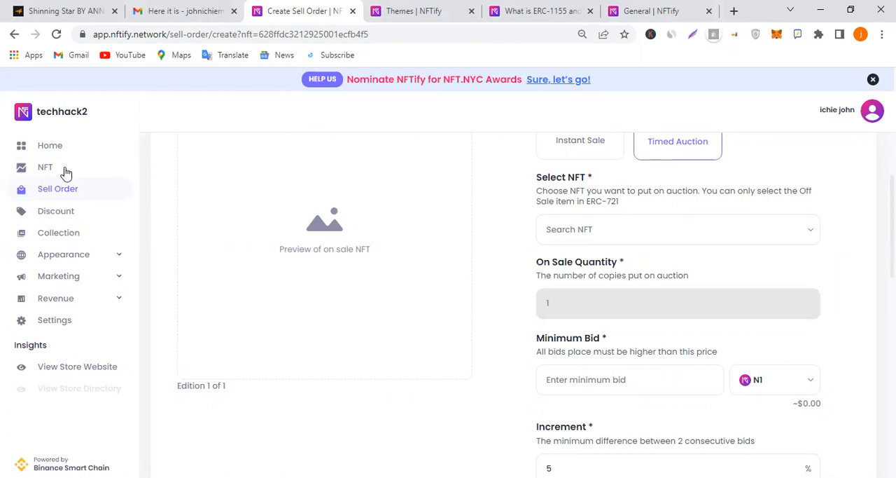
pyautogui.scroll(2, 614, 267)
pyautogui.hotkey('alt', 'Left')
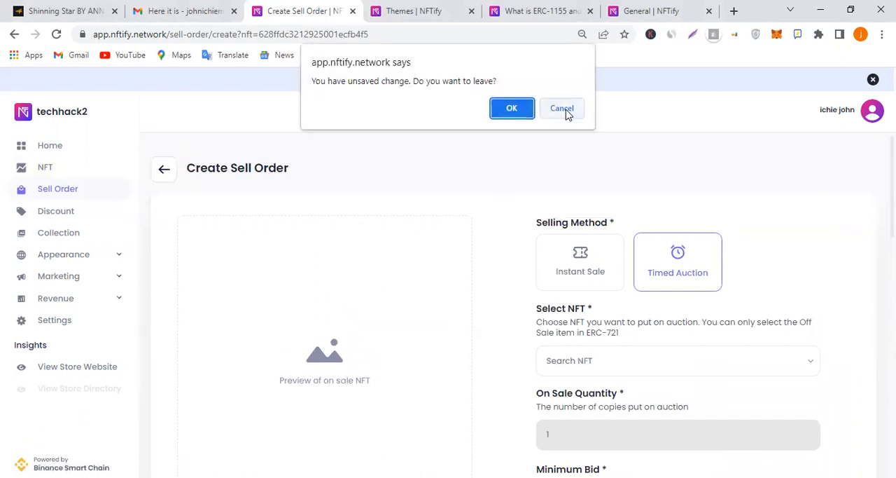
pyautogui.press('Escape')
# Set the selling method to Instant Sale and select the Techhack NFT for the order
pyautogui.click(597, 280)
pyautogui.scroll(-2, 609, 273)
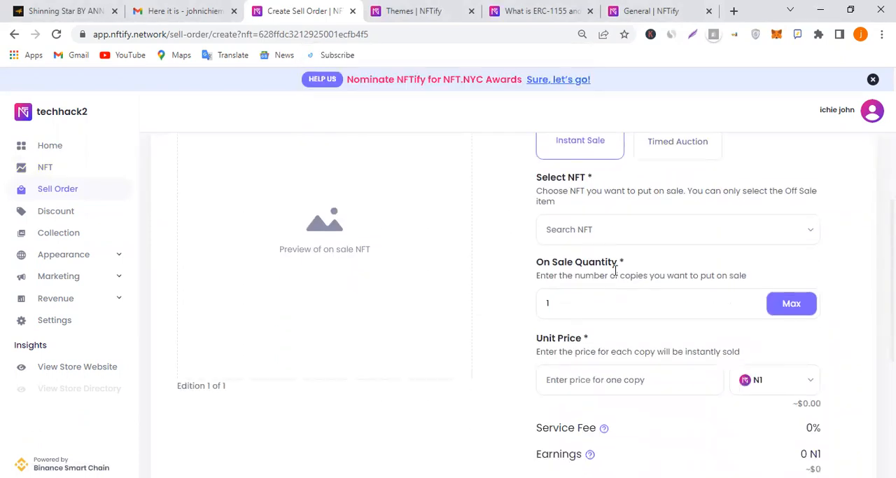
pyautogui.click(637, 235)
pyautogui.click(633, 284)
pyautogui.click(589, 302)
# Set the sell order's unit price to 10 and its currency to USDT
pyautogui.scroll(-2, 733, 315)
pyautogui.click(580, 242)
pyautogui.click(636, 285)
pyautogui.click(773, 254)
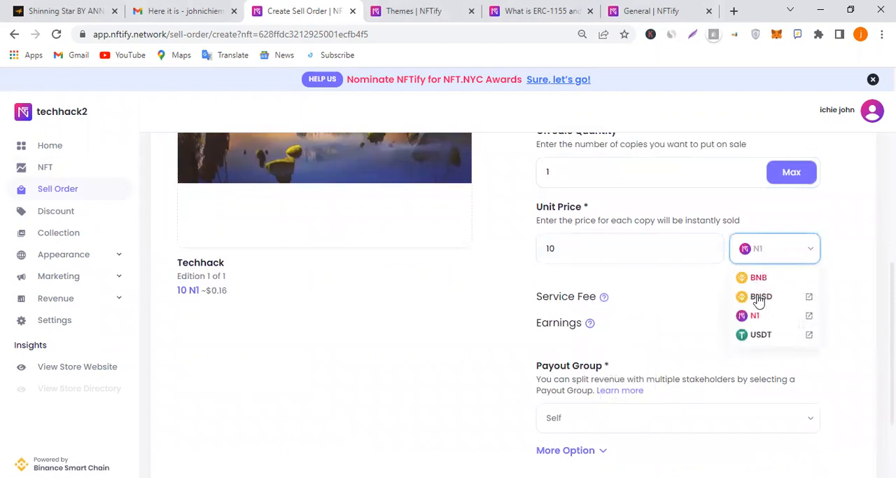
pyautogui.click(761, 334)
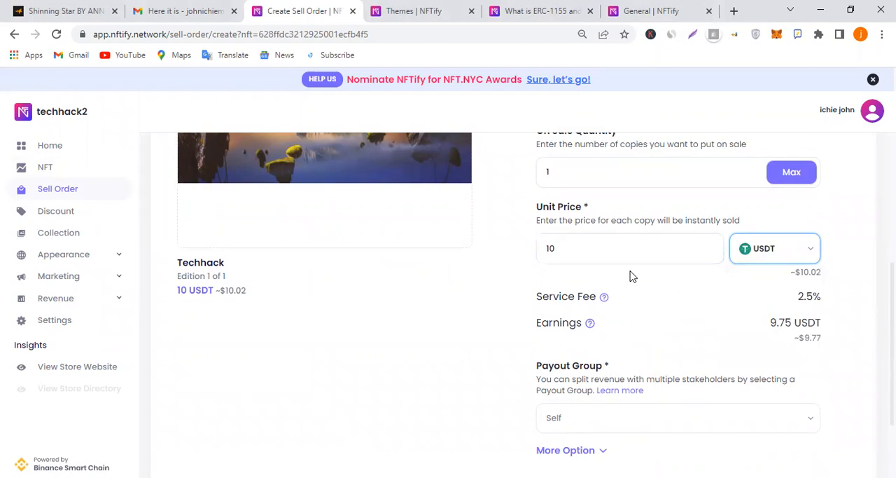
# Change the unit price to 50 USDT
pyautogui.scroll(4, 444, 316)
pyautogui.scroll(-4, 582, 312)
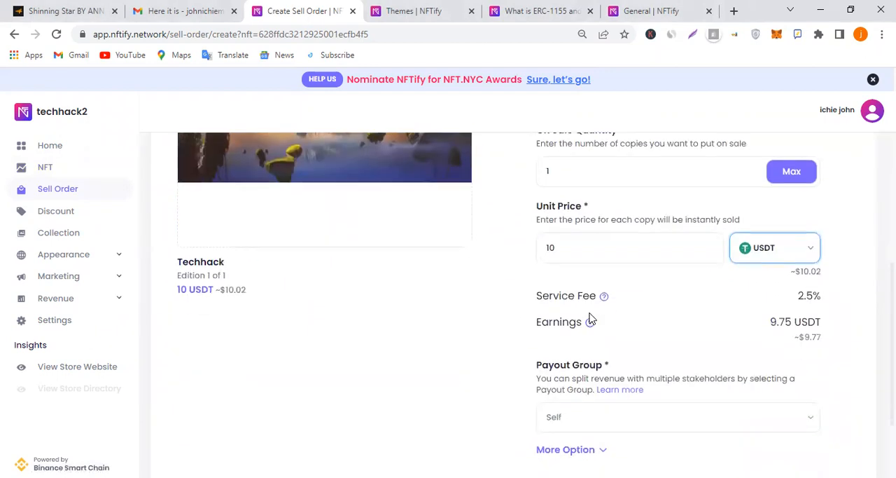
pyautogui.scroll(-1, 590, 319)
pyautogui.click(581, 174)
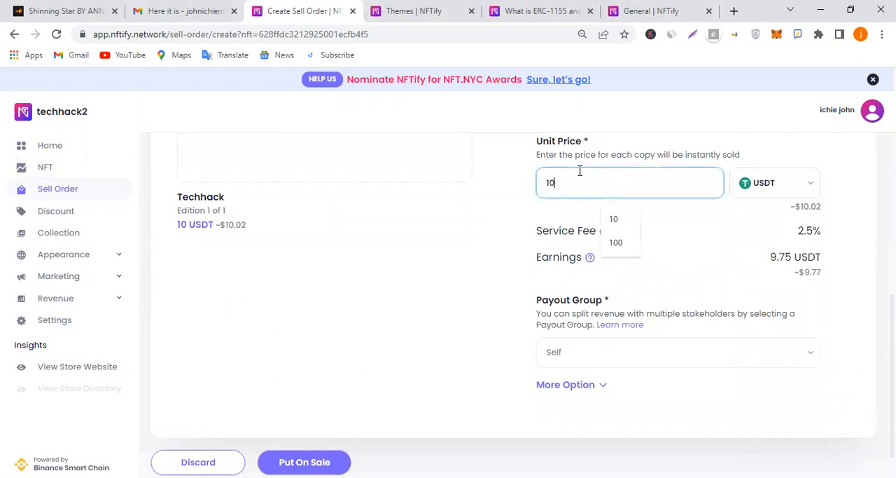
pyautogui.press('BackSpace')
pyautogui.press('BackSpace')
pyautogui.write('50')
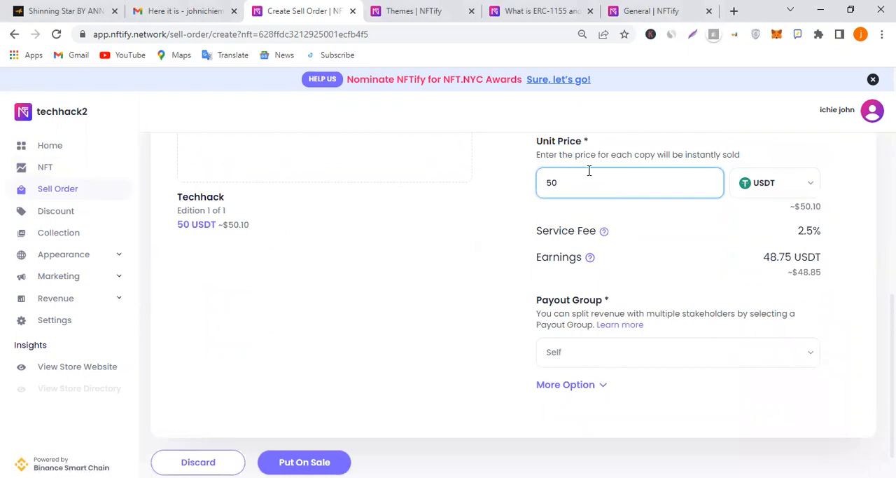
pyautogui.click(656, 225)
# Set the unit price of the Techhack sell order to 500 USDT
pyautogui.scroll(2, 517, 335)
pyautogui.doubleClick(589, 319)
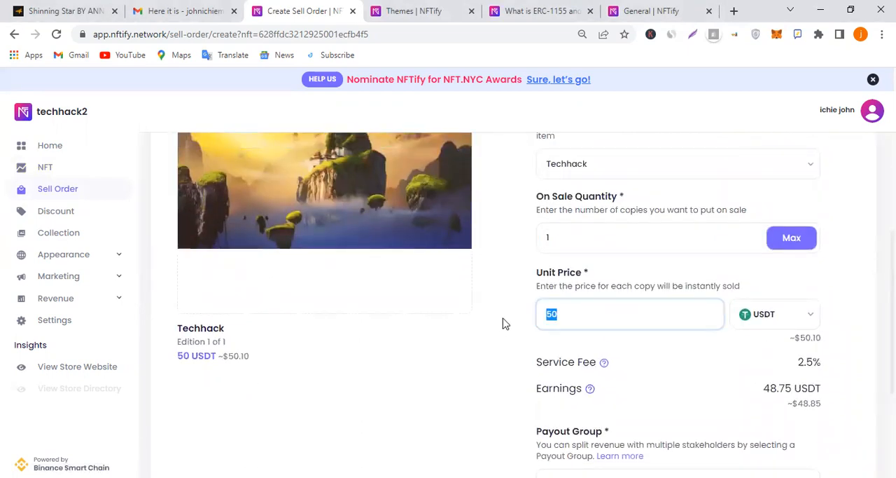
pyautogui.write('500')
pyautogui.click(647, 360)
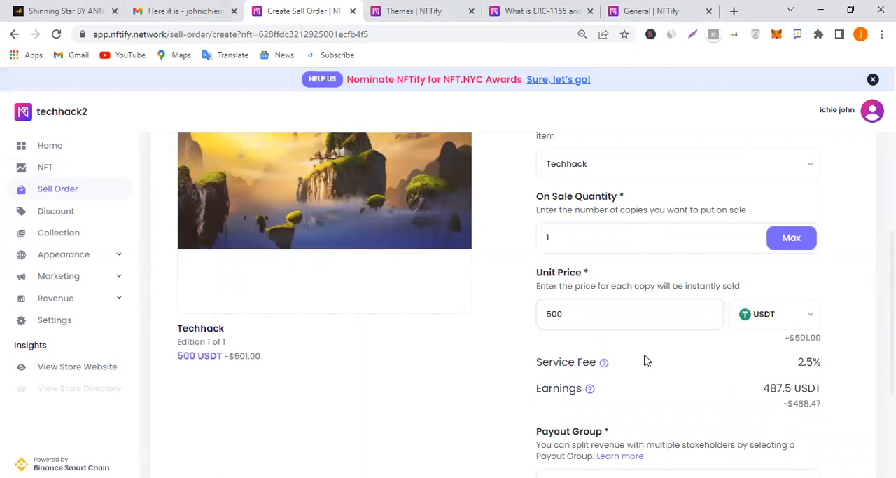
# Check the payout group and additional sale options, and put the Techhack NFT on sale
pyautogui.scroll(-2, 647, 361)
pyautogui.click(642, 355)
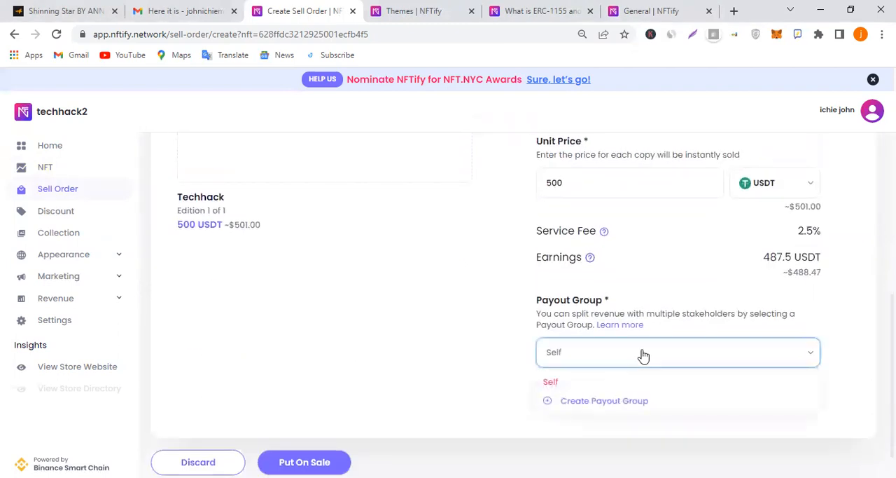
pyautogui.scroll(-1, 398, 320)
pyautogui.click(572, 349)
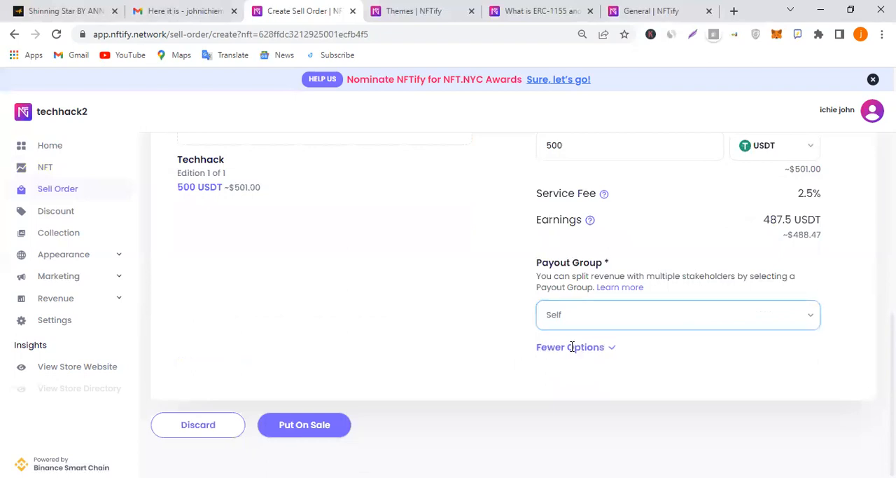
pyautogui.scroll(-2, 609, 375)
pyautogui.click(592, 348)
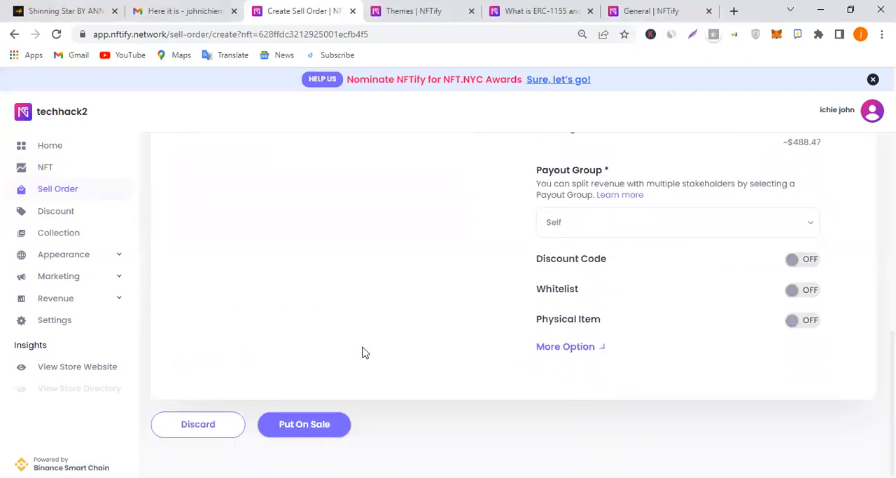
pyautogui.click(339, 426)
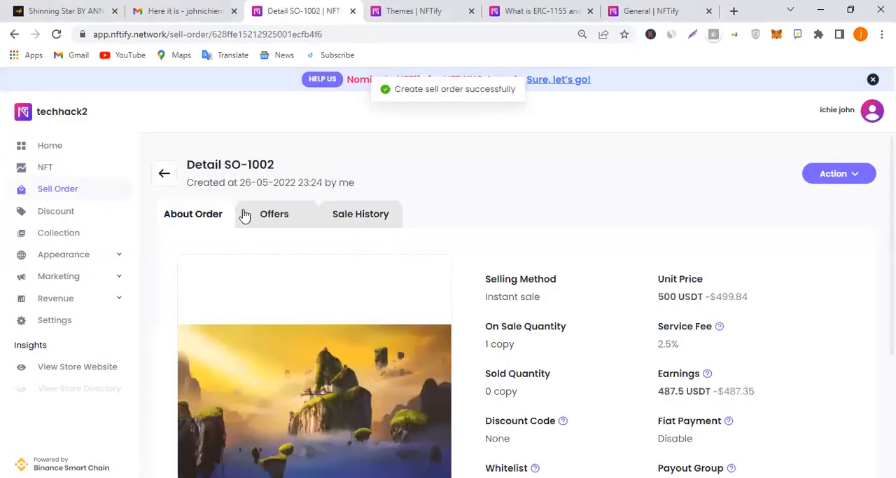
# Reload the theme editor to refresh the store preview and return to the store dashboard
pyautogui.click(418, 11)
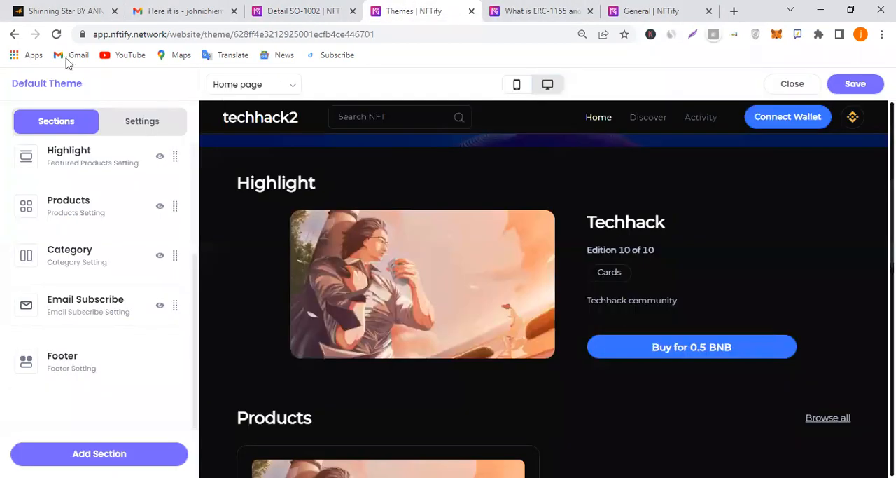
pyautogui.click(56, 35)
pyautogui.click(301, 10)
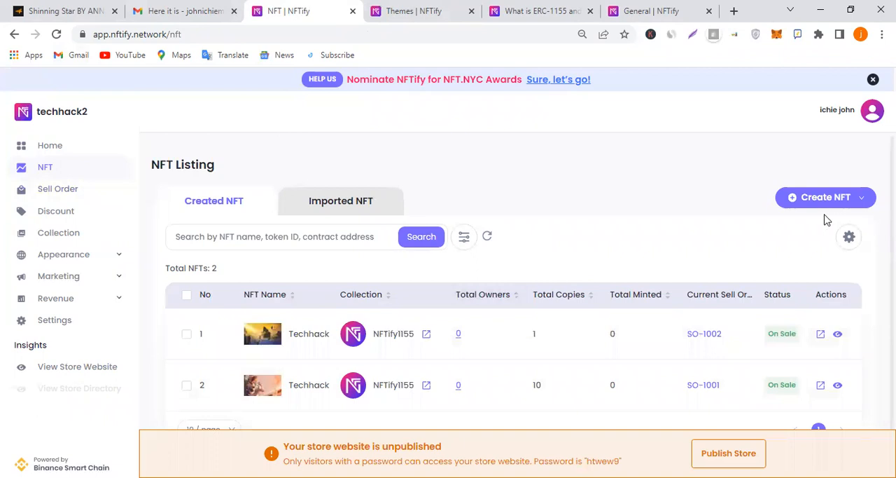
# Start another single NFT and set its NFT interface to ERC-721
pyautogui.moveTo(845, 199)
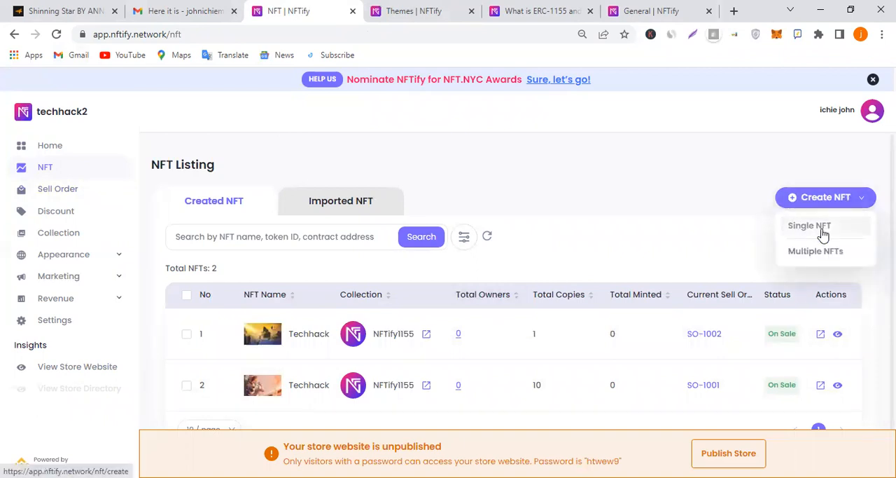
pyautogui.scroll(-5, 303, 304)
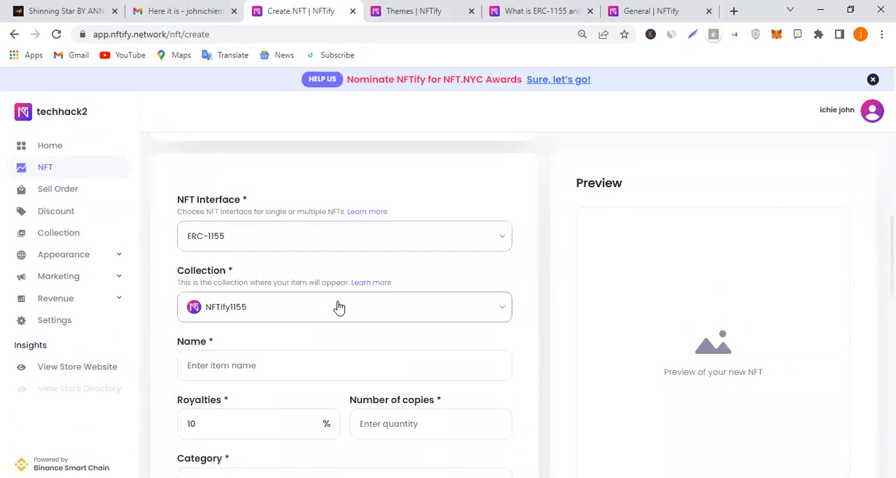
pyautogui.click(385, 246)
pyautogui.click(383, 290)
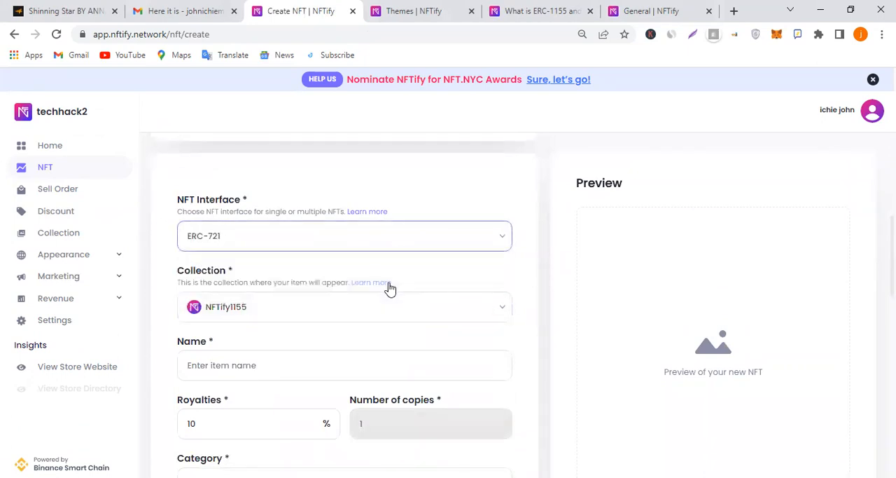
pyautogui.scroll(2, 366, 210)
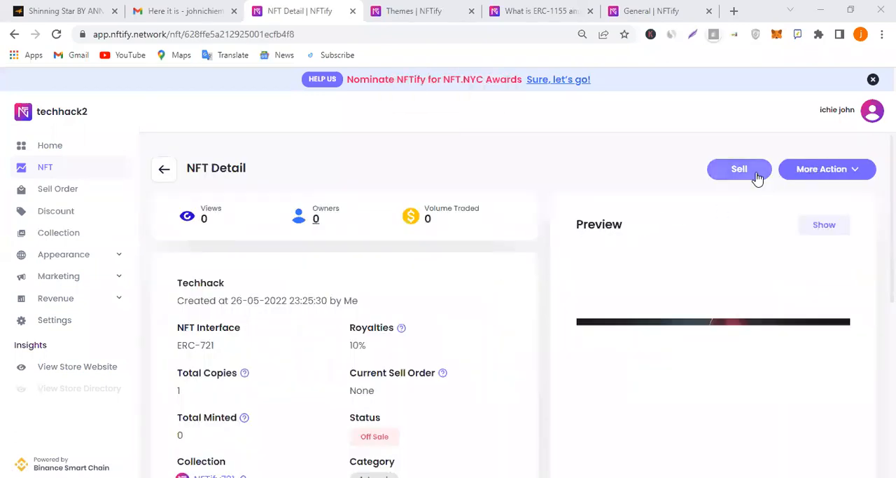
# Start a sell order for the new ERC-721 Techhack NFT with Timed Auction as the selling method
pyautogui.click(828, 173)
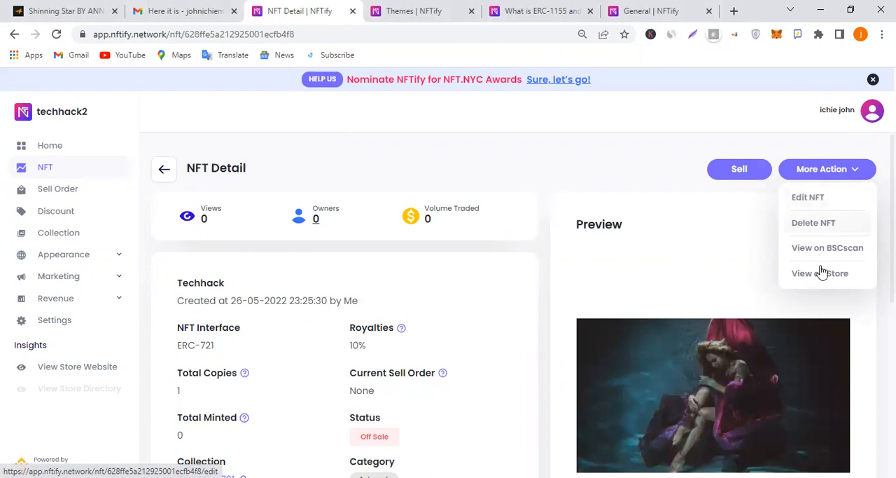
pyautogui.click(721, 172)
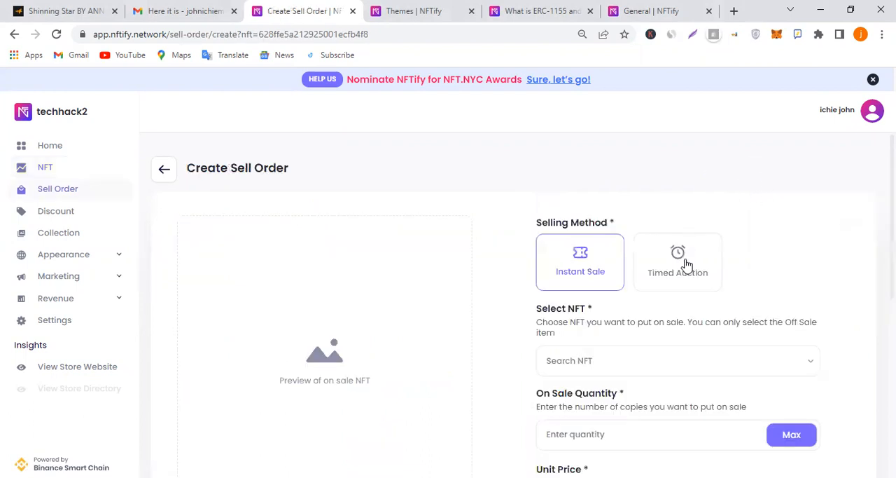
pyautogui.click(690, 238)
pyautogui.scroll(-2, 670, 229)
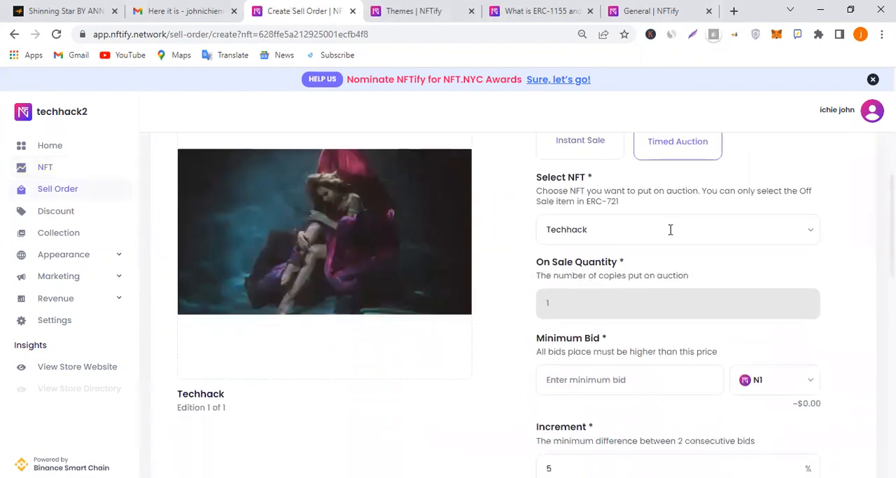
# Select the Techhack NFT for the auction and set its minimum bid to 20 USDT
pyautogui.click(670, 229)
pyautogui.click(669, 274)
pyautogui.scroll(-1, 677, 176)
pyautogui.click(688, 313)
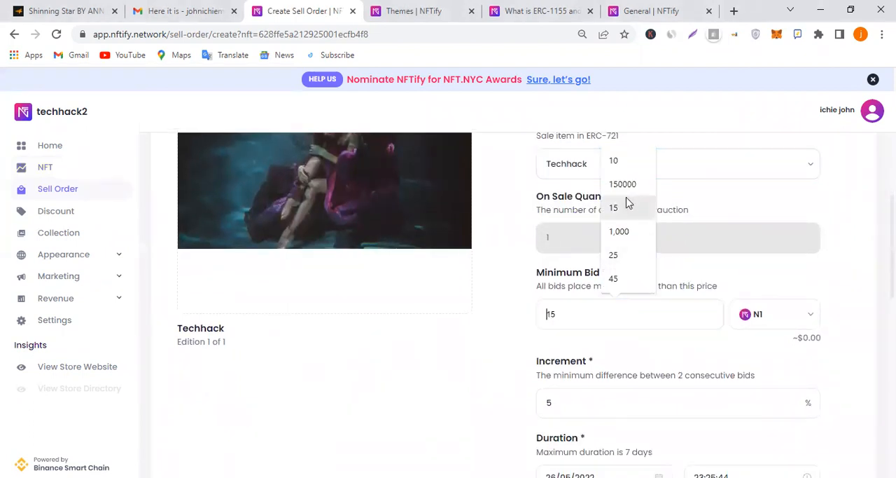
pyautogui.click(791, 320)
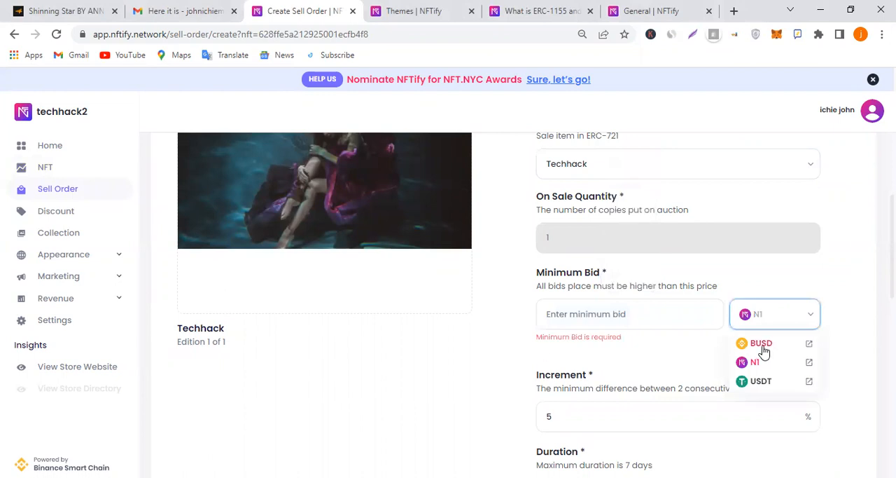
pyautogui.click(761, 381)
pyautogui.click(663, 318)
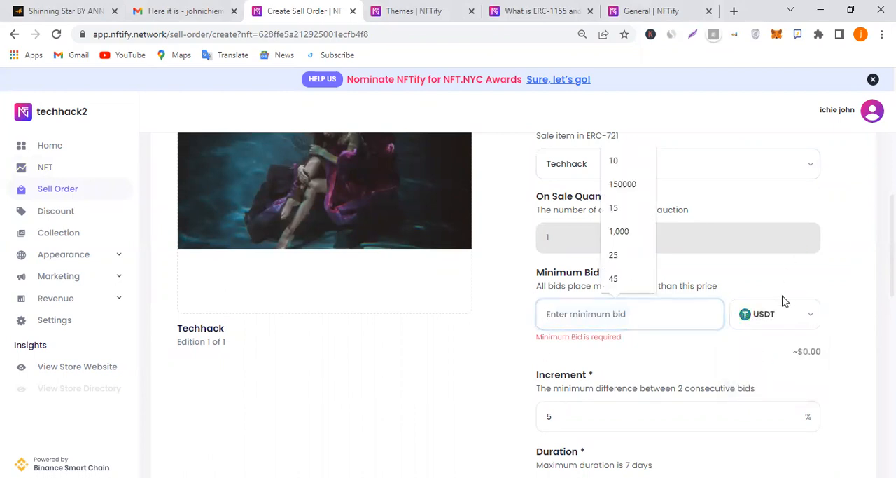
pyautogui.write('20')
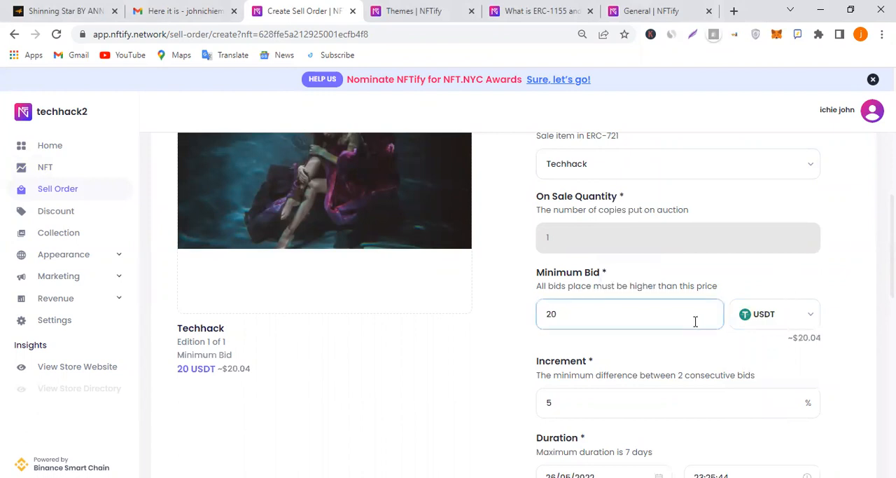
# Review the auction's bid increment, duration, service fee, payout group and physical item settings
pyautogui.scroll(-1, 690, 316)
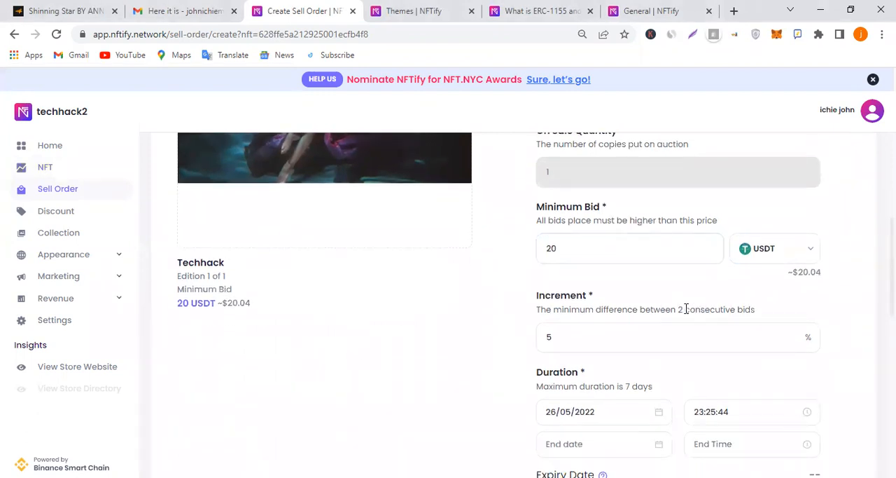
pyautogui.click(703, 337)
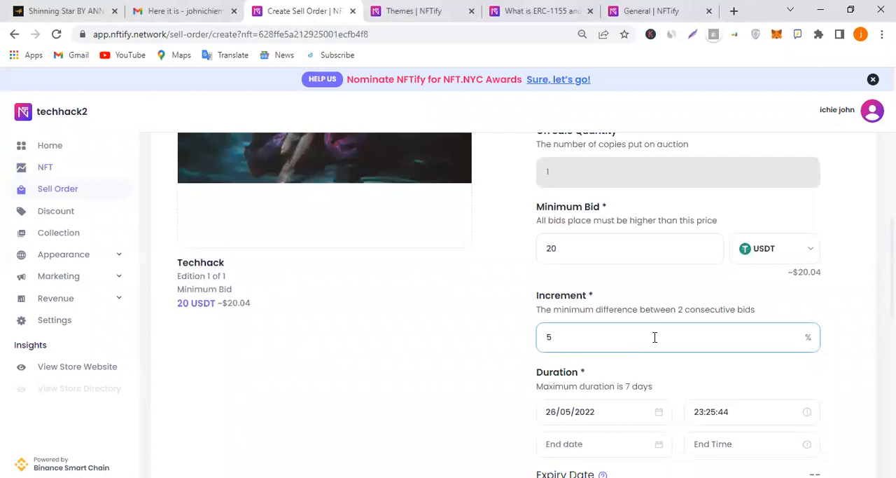
pyautogui.scroll(-2, 687, 337)
pyautogui.scroll(-1, 652, 337)
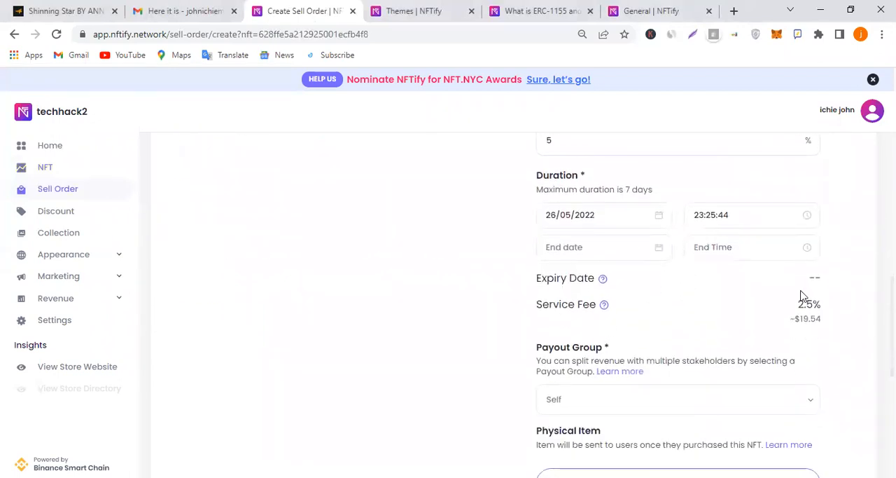
pyautogui.scroll(1, 739, 337)
pyautogui.scroll(-3, 746, 335)
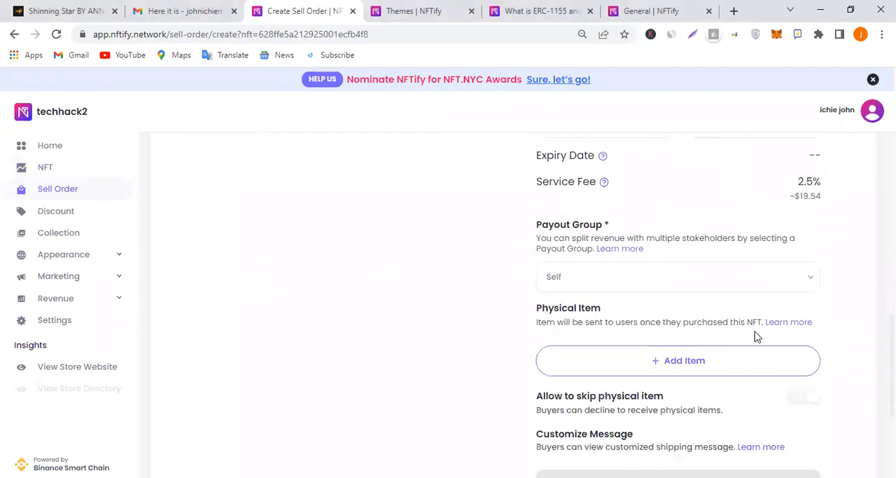
pyautogui.scroll(-1, 706, 295)
pyautogui.scroll(-1, 694, 301)
pyautogui.scroll(1, 714, 308)
pyautogui.scroll(10, 712, 270)
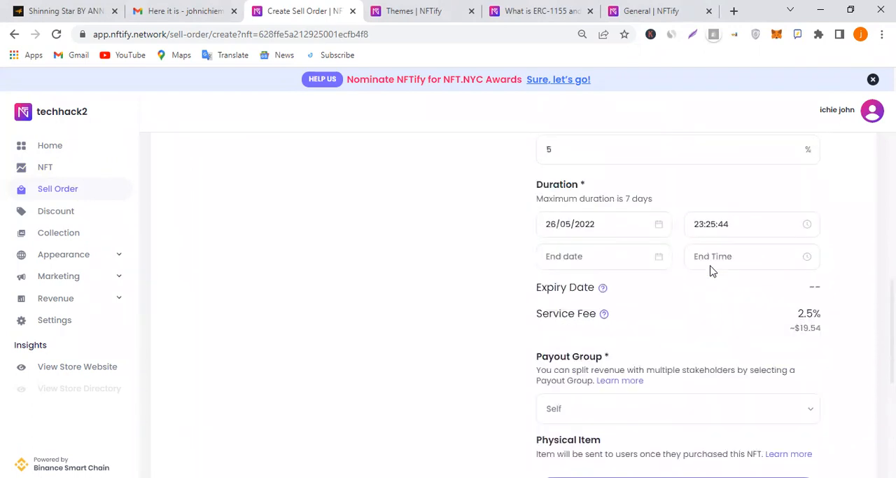
pyautogui.scroll(-7, 712, 271)
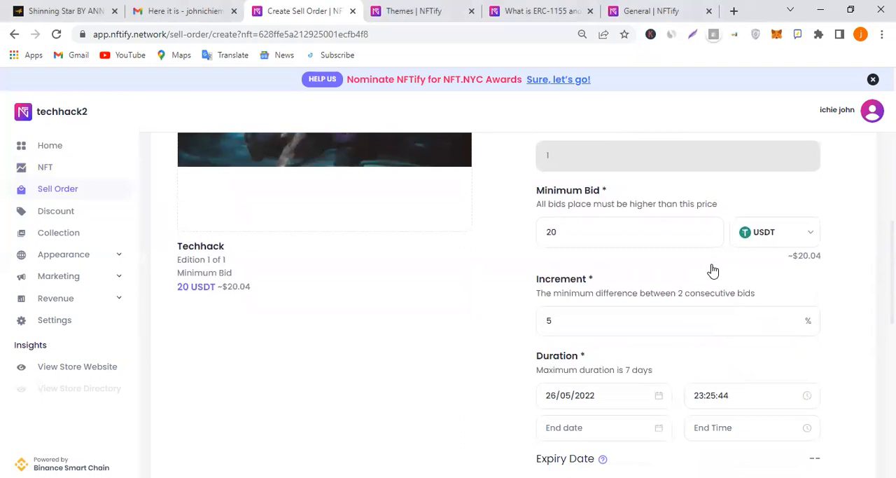
pyautogui.scroll(-3, 700, 273)
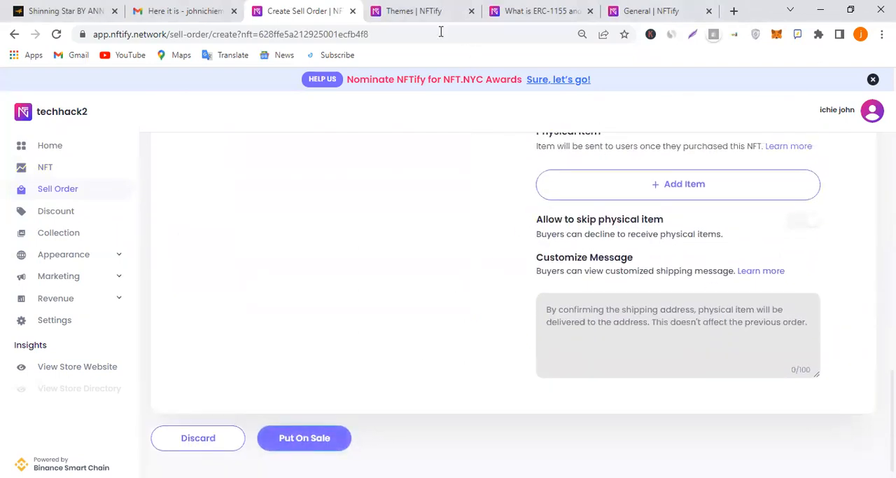
# Reload the theme editor to refresh the store preview and return to the sell order form
pyautogui.click(403, 10)
pyautogui.click(56, 33)
pyautogui.click(300, 11)
# Set the auction's end date to 31/05/2022 and its end time to the current time, and put the NFT on sale
pyautogui.scroll(1, 402, 328)
pyautogui.scroll(-1, 403, 327)
pyautogui.scroll(6, 403, 327)
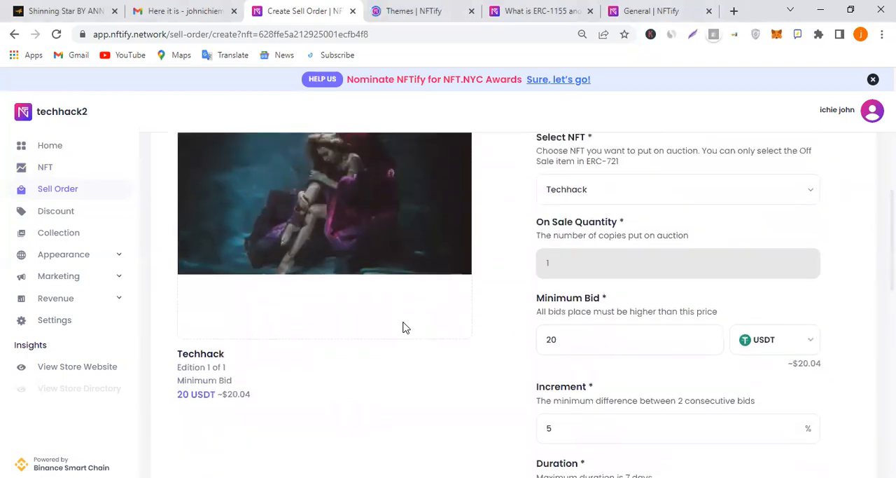
pyautogui.scroll(3, 403, 328)
pyautogui.scroll(-8, 478, 306)
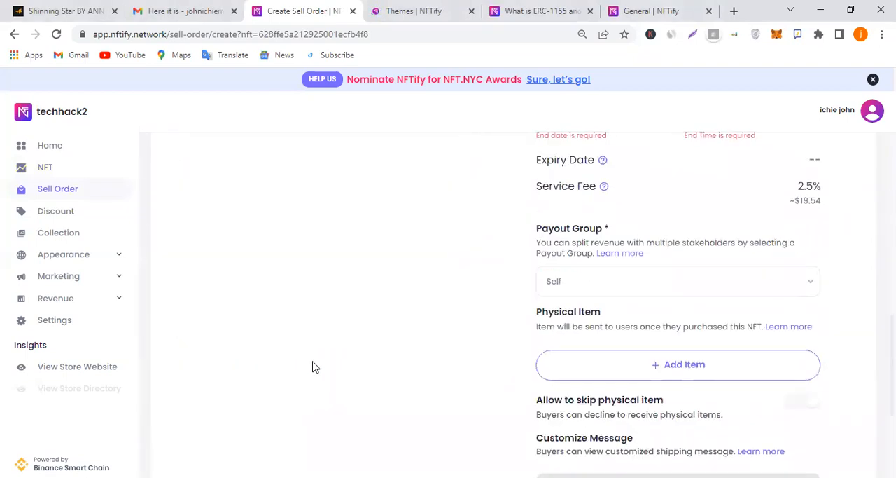
pyautogui.scroll(-3, 314, 367)
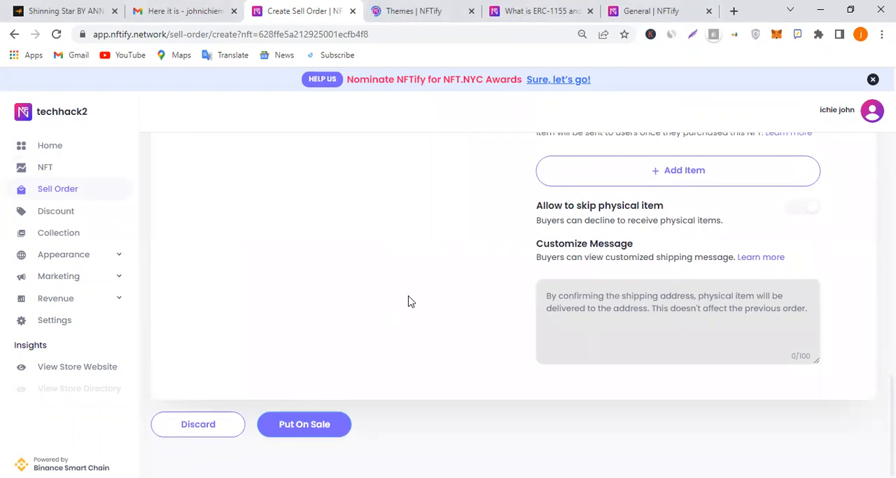
pyautogui.scroll(3, 525, 295)
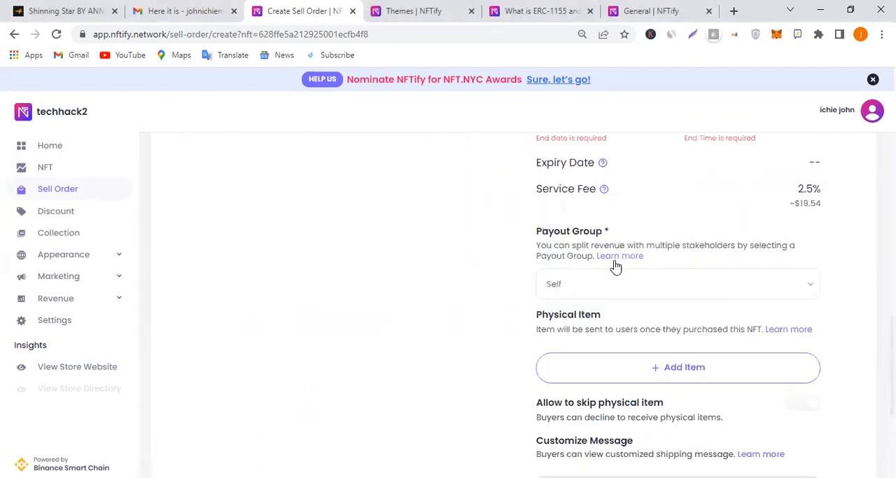
pyautogui.scroll(2, 637, 262)
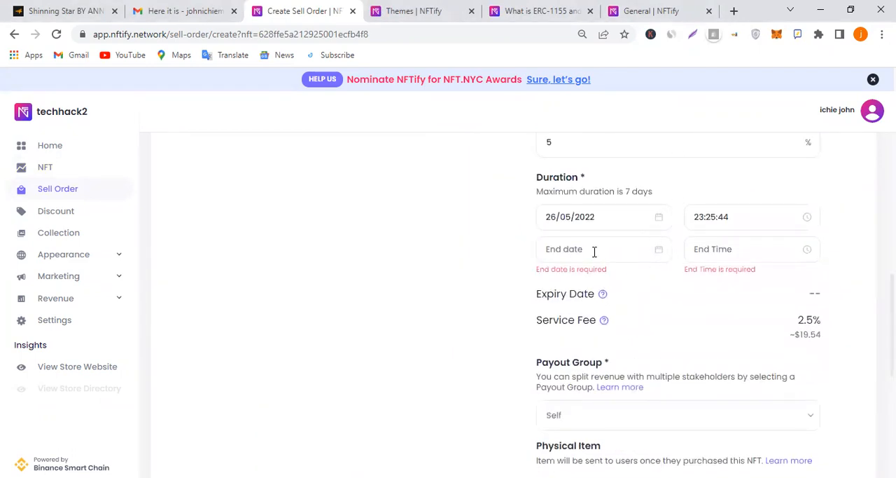
pyautogui.click(594, 252)
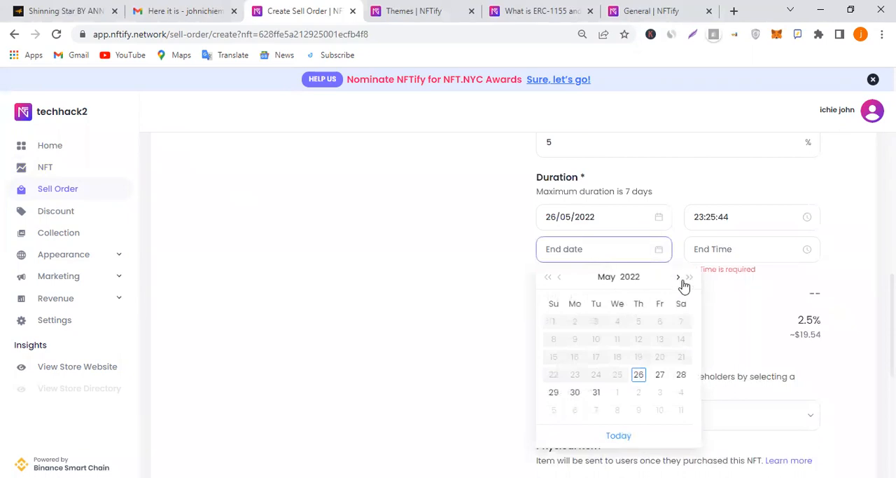
pyautogui.click(596, 392)
pyautogui.click(773, 252)
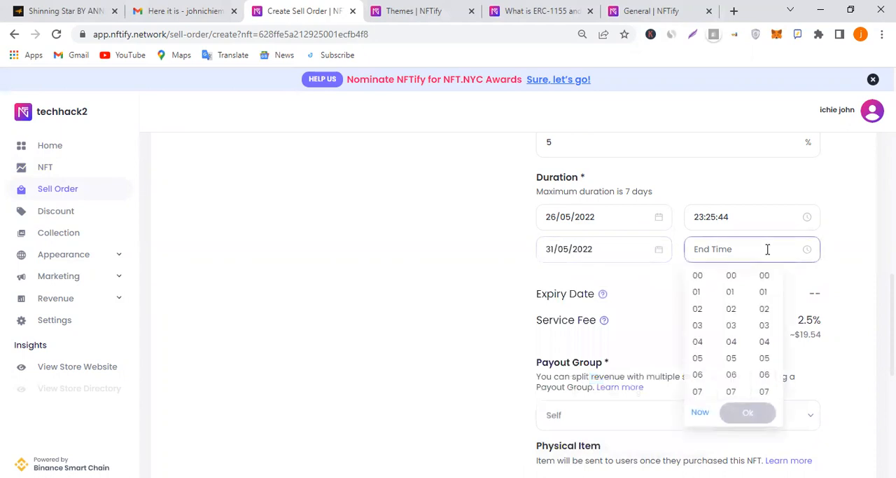
pyautogui.click(699, 416)
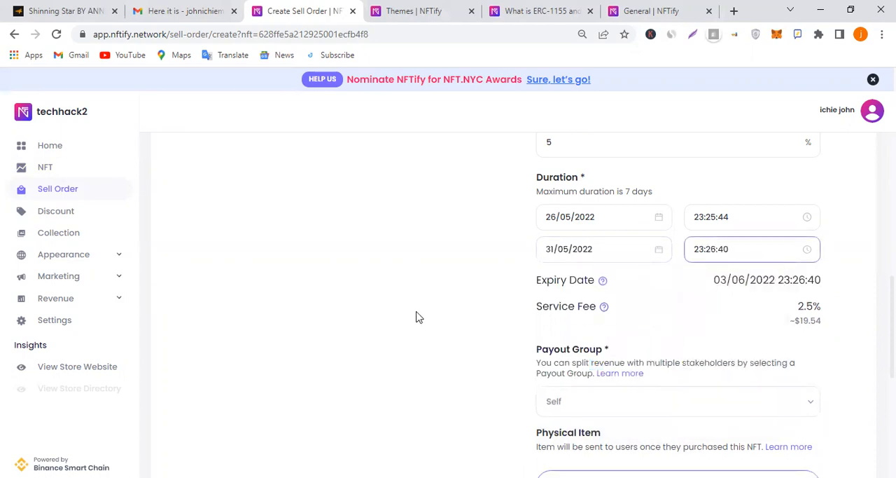
pyautogui.scroll(-5, 452, 368)
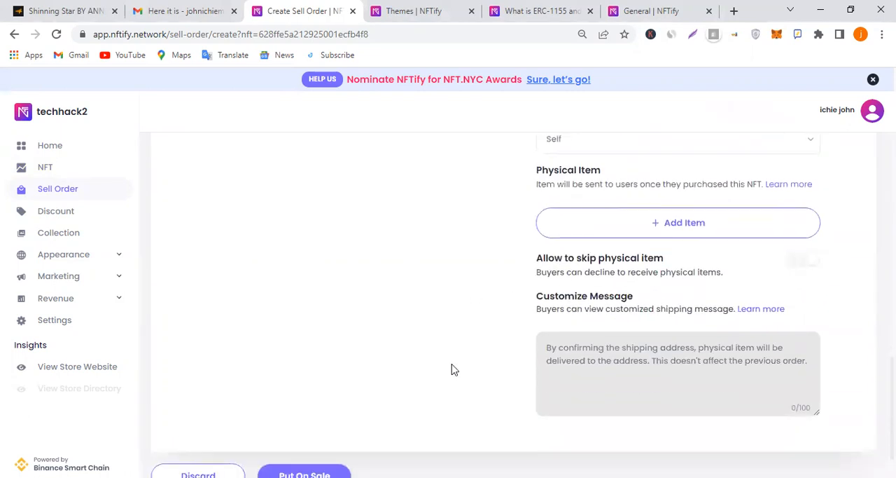
pyautogui.click(303, 428)
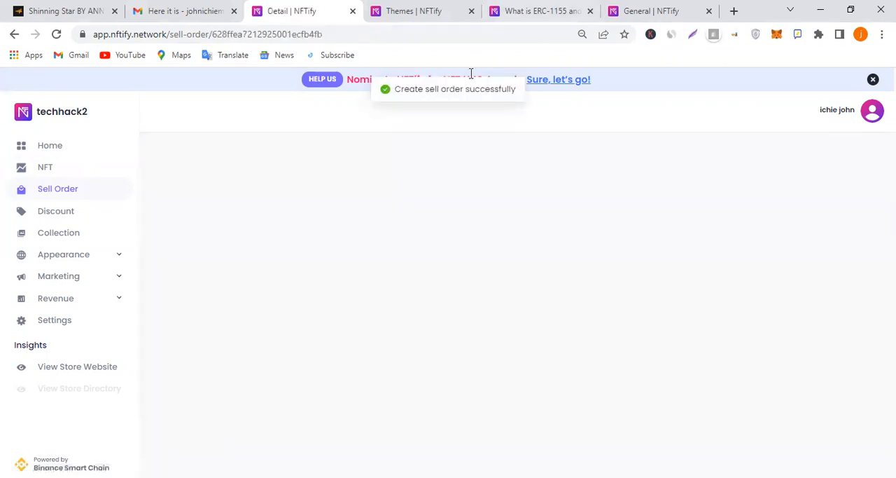
# Reload the theme editor and check the home page preview and the section types that can be added
pyautogui.click(435, 8)
pyautogui.click(58, 35)
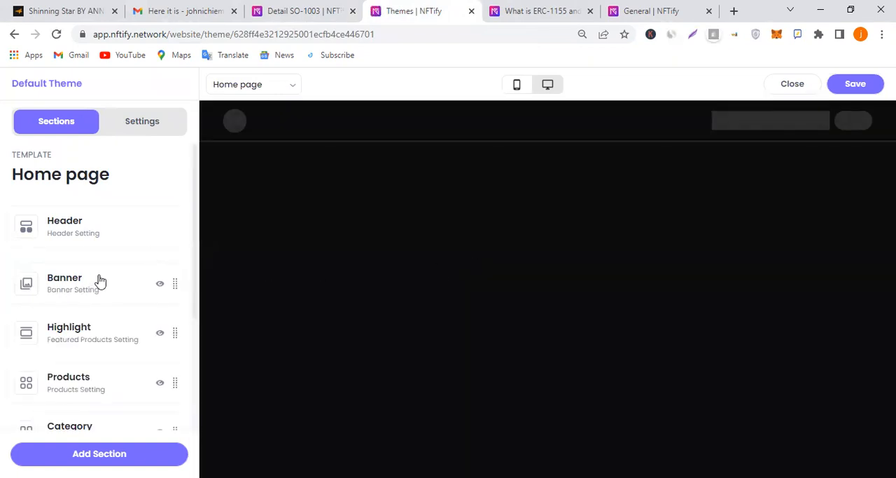
pyautogui.scroll(-5, 476, 276)
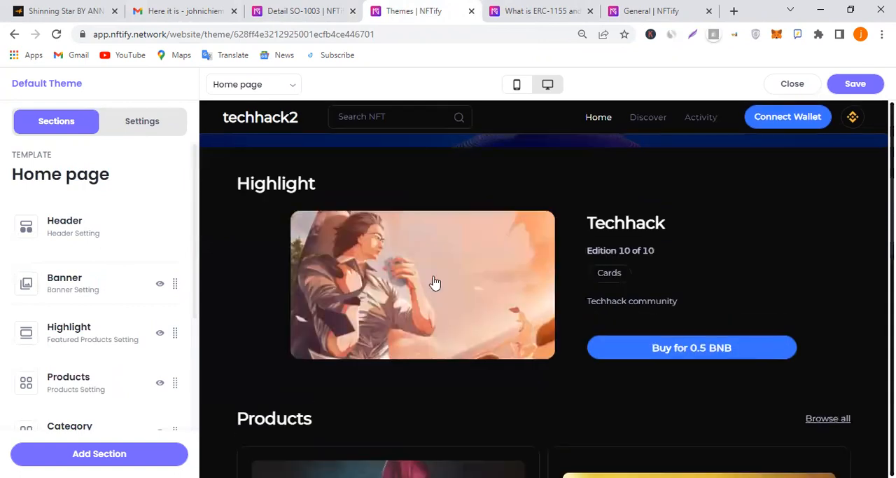
pyautogui.scroll(-1, 100, 294)
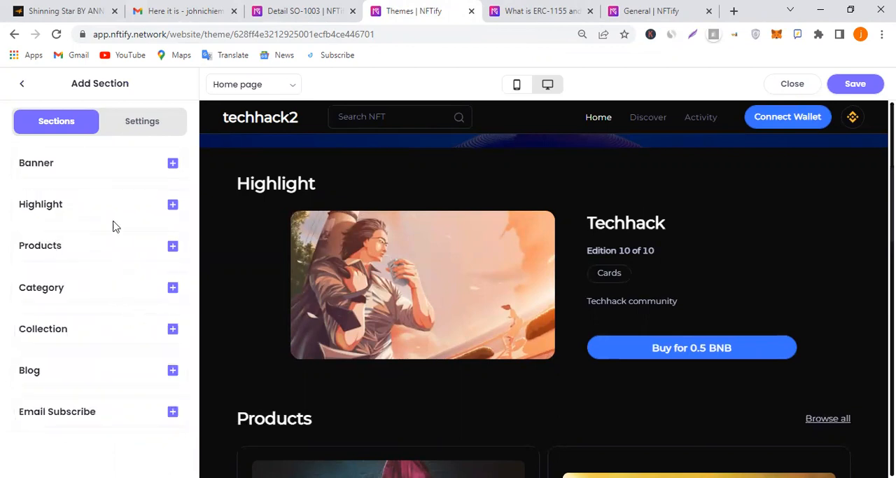
pyautogui.click(21, 83)
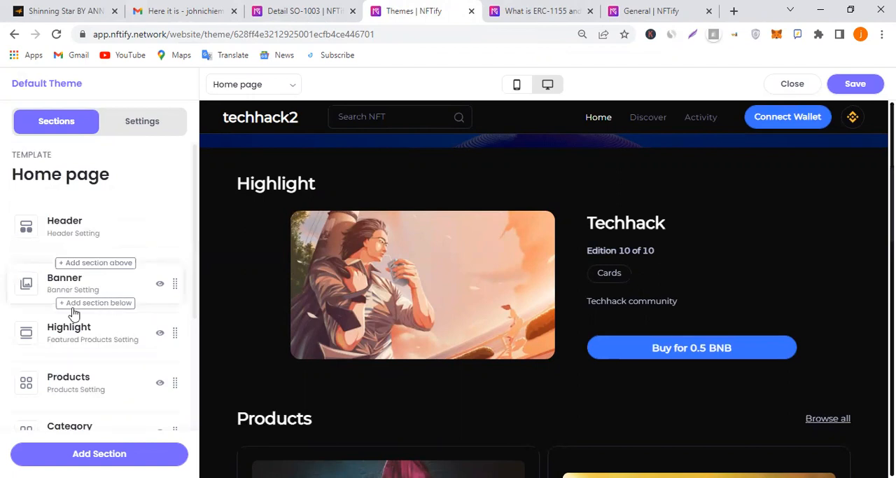
# Set Item 1 of the Highlight section to the auctioned Techhack NFT with the underwater artwork, and check the preview
pyautogui.click(91, 341)
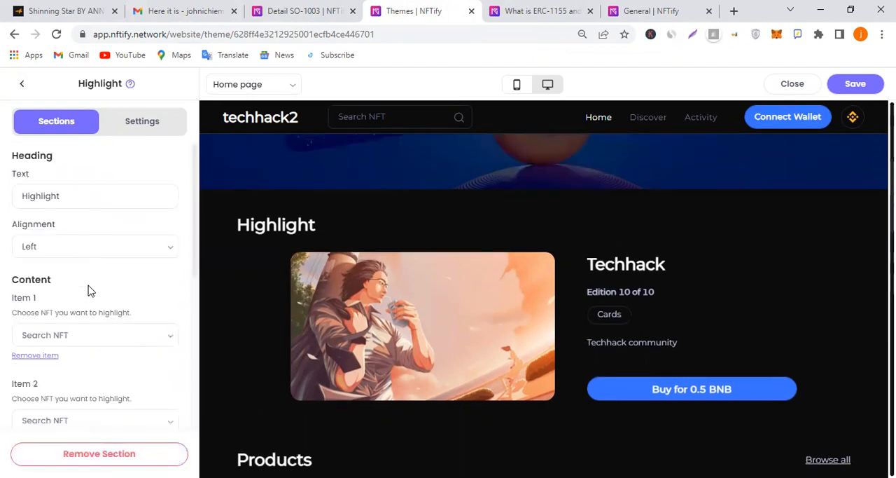
pyautogui.click(100, 336)
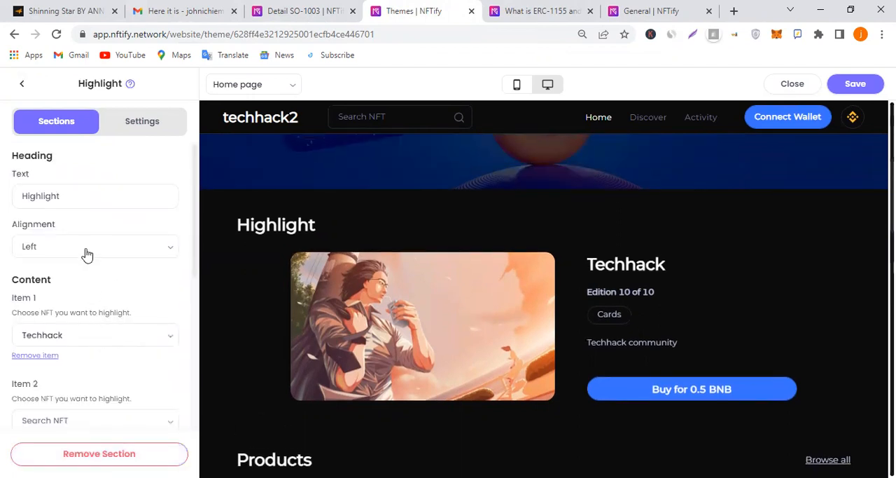
pyautogui.scroll(-1, 91, 291)
pyautogui.click(105, 269)
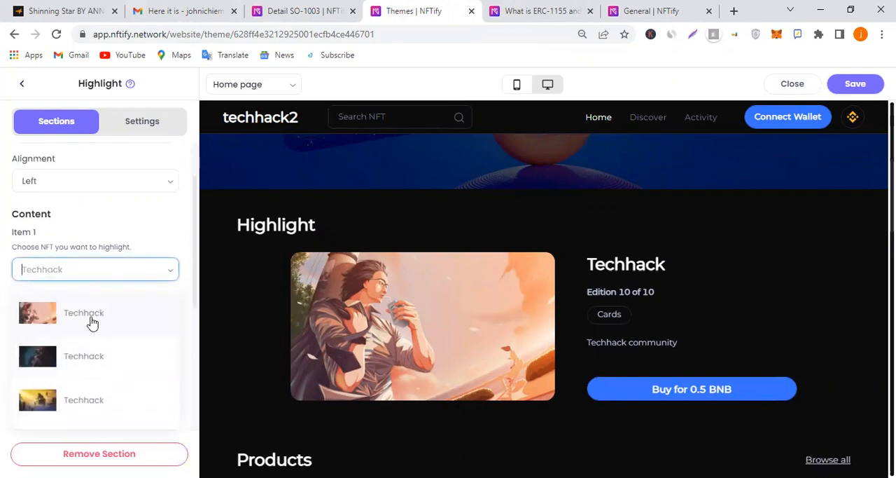
pyautogui.click(90, 355)
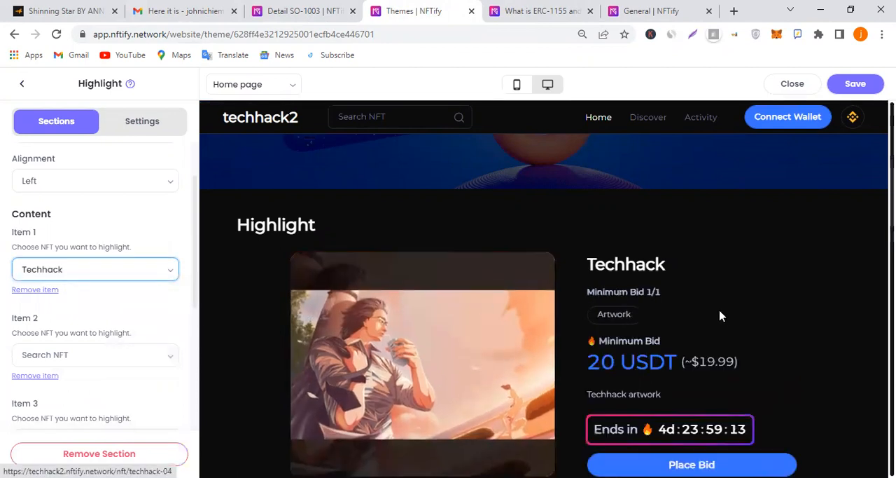
pyautogui.scroll(-2, 724, 317)
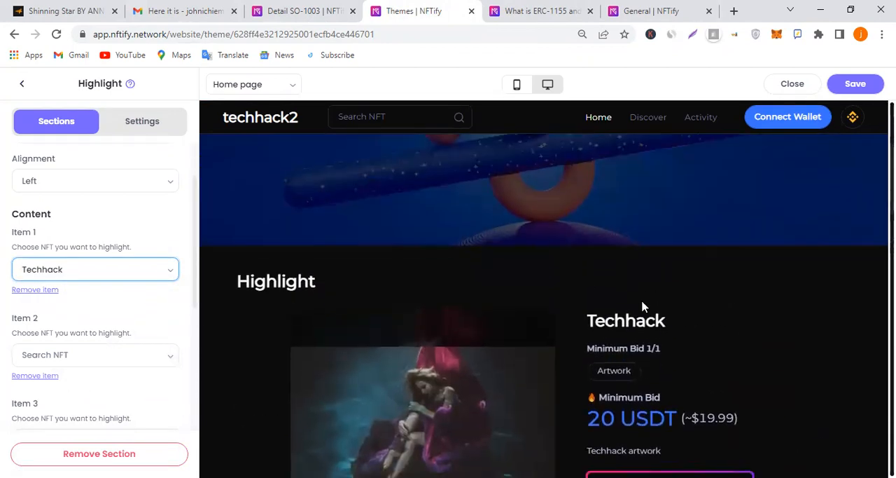
pyautogui.scroll(-2, 601, 289)
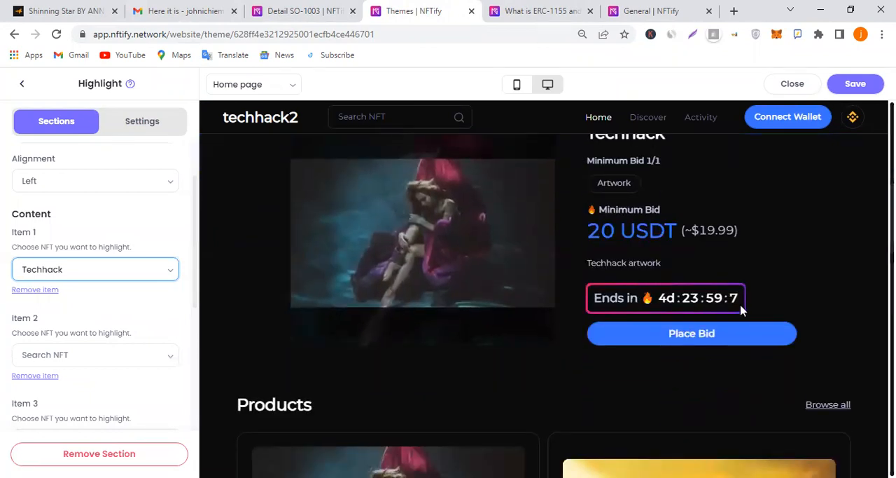
pyautogui.scroll(1, 743, 308)
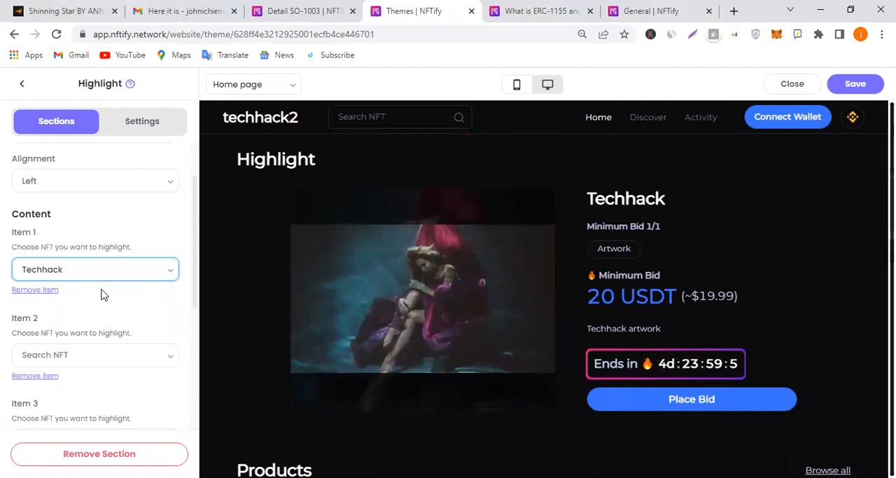
# Set Item 2 of the Highlight section to the Techhack NFT with the yellow floating-island artwork, and check the preview
pyautogui.scroll(-2, 129, 277)
pyautogui.click(127, 224)
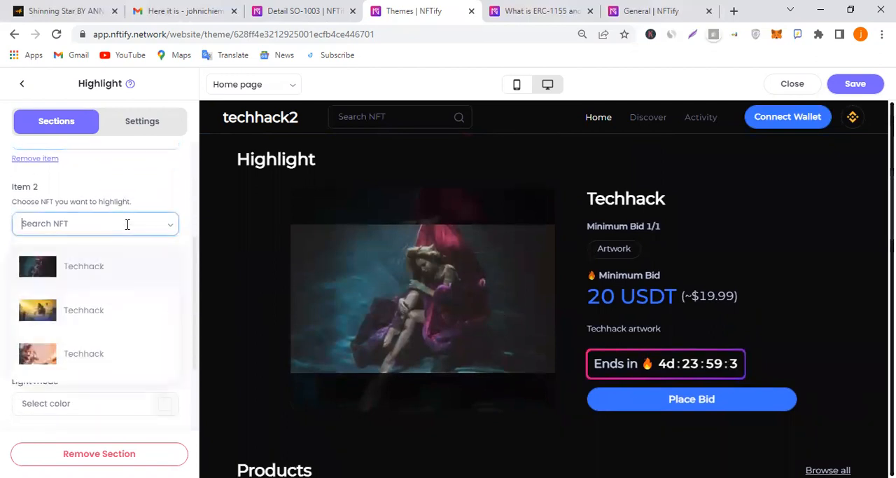
pyautogui.click(117, 317)
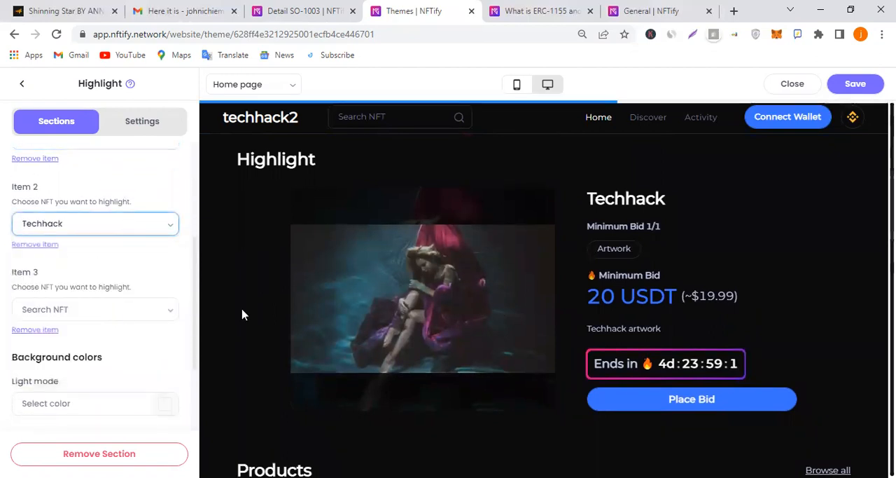
pyautogui.scroll(-3, 714, 269)
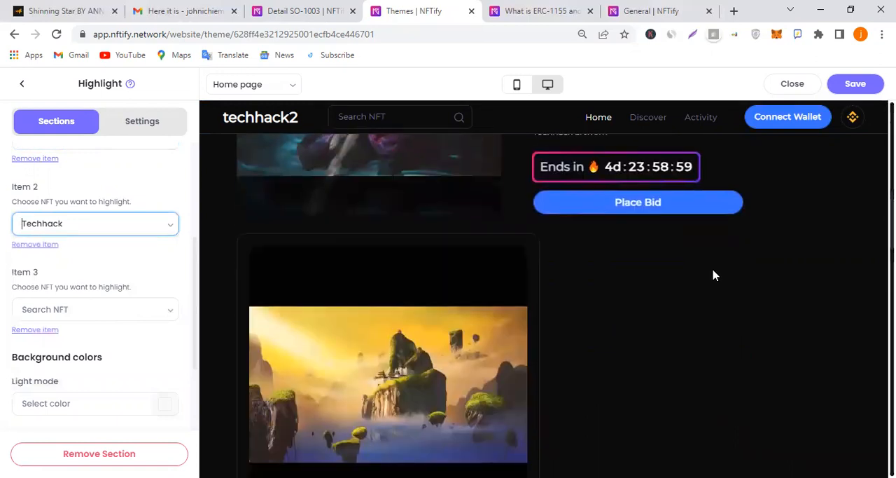
# Check the Highlight section with both featured NFTs in the desktop preview and in the mobile preview
pyautogui.scroll(1, 713, 267)
pyautogui.scroll(-5, 713, 269)
pyautogui.scroll(4, 713, 270)
pyautogui.scroll(6, 714, 275)
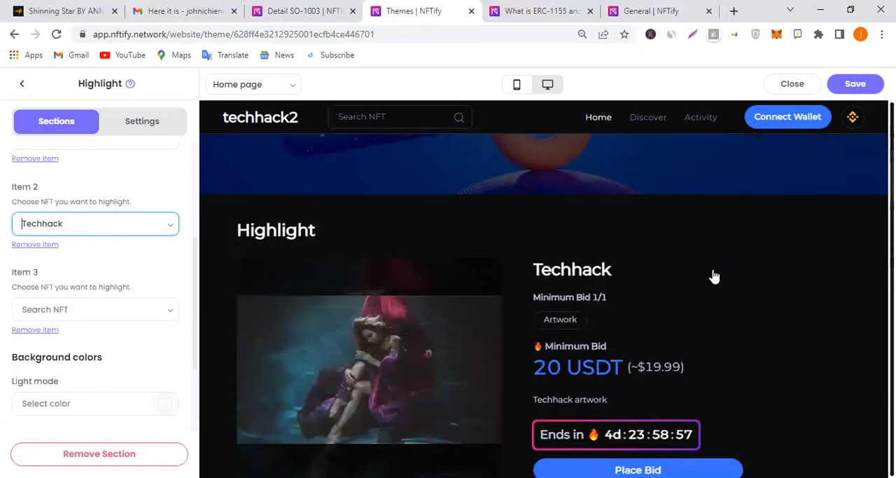
pyautogui.scroll(-2, 717, 265)
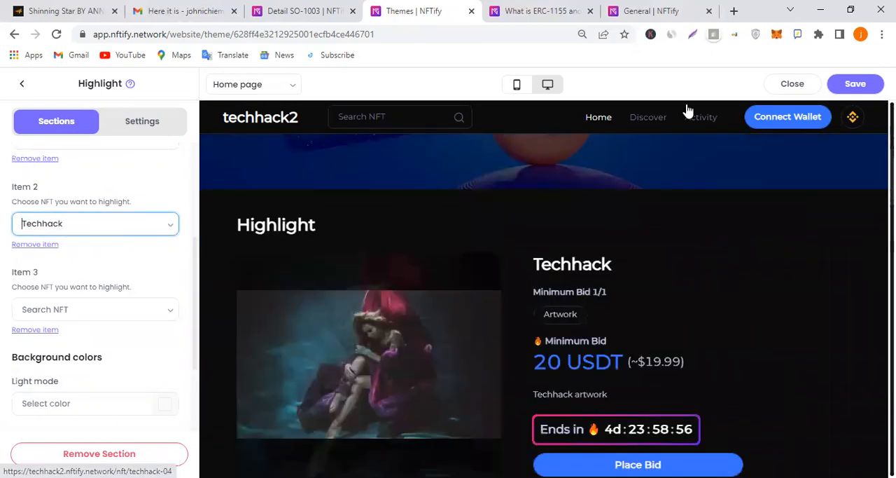
pyautogui.click(515, 90)
pyautogui.scroll(-4, 572, 271)
pyautogui.scroll(2, 573, 271)
pyautogui.scroll(-8, 573, 272)
pyautogui.scroll(2, 573, 272)
pyautogui.scroll(1, 573, 272)
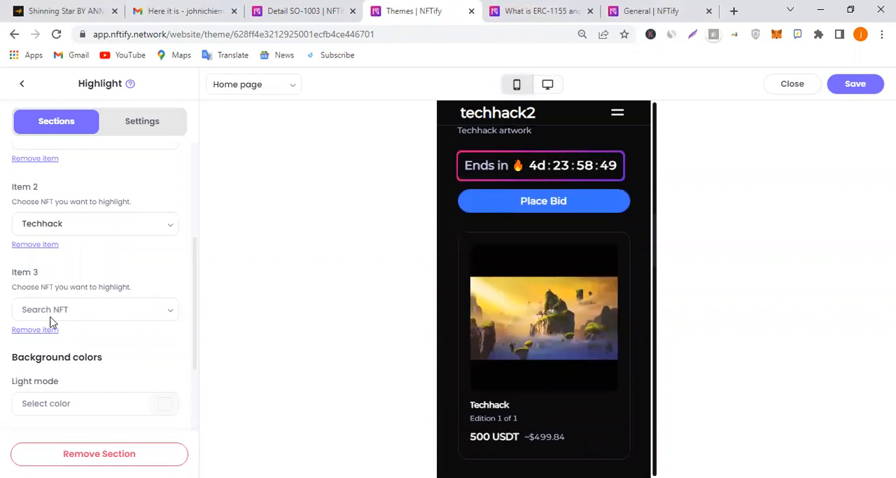
# Remove the Item 2 NFT from the Highlight section, leaving Item 1 in place
pyautogui.click(45, 246)
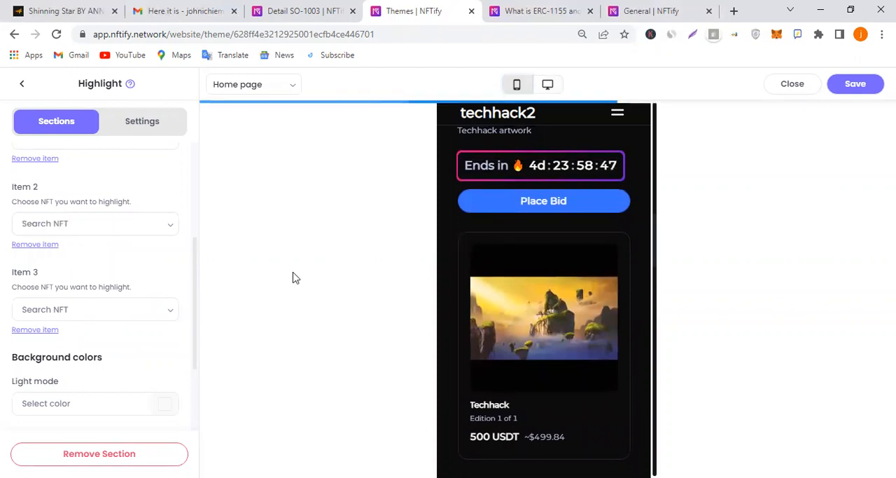
pyautogui.scroll(1, 119, 312)
pyautogui.scroll(1, 4, 287)
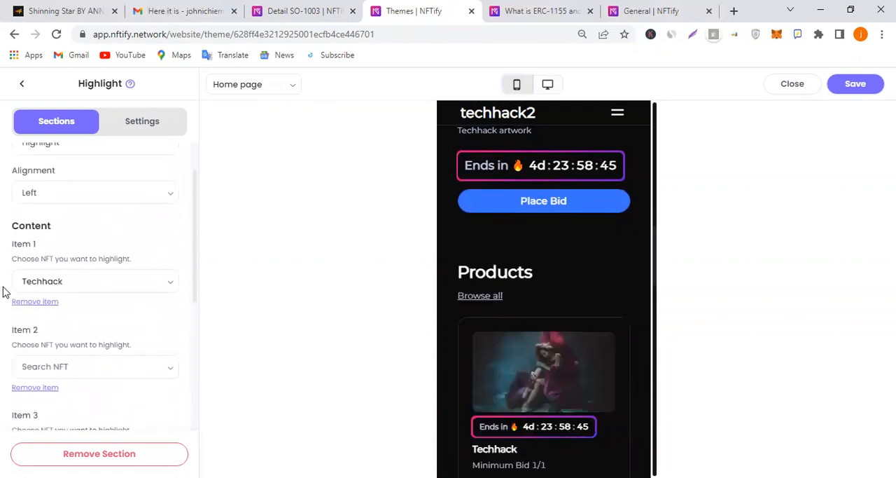
# Review the Products section's display settings and its mobile preview, save the theme, and return to the section list
pyautogui.click(35, 119)
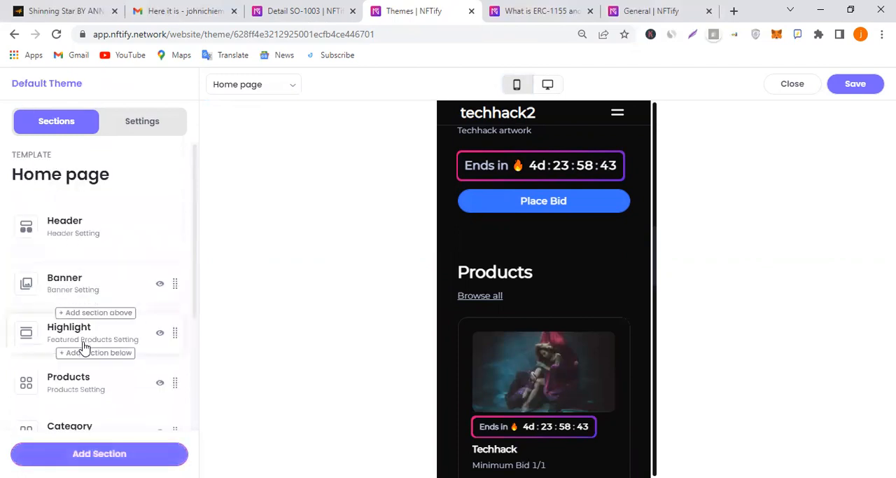
pyautogui.scroll(-1, 87, 325)
pyautogui.click(98, 320)
pyautogui.scroll(-2, 120, 274)
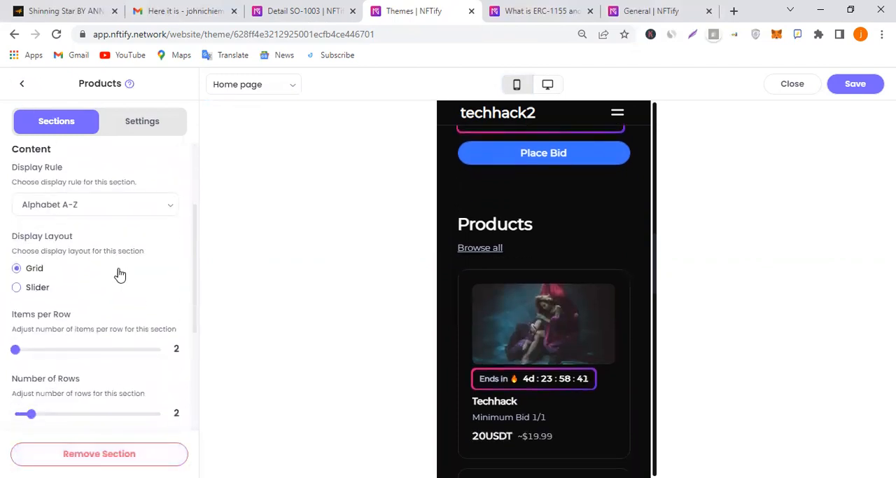
pyautogui.scroll(-2, 500, 298)
pyautogui.scroll(-5, 500, 298)
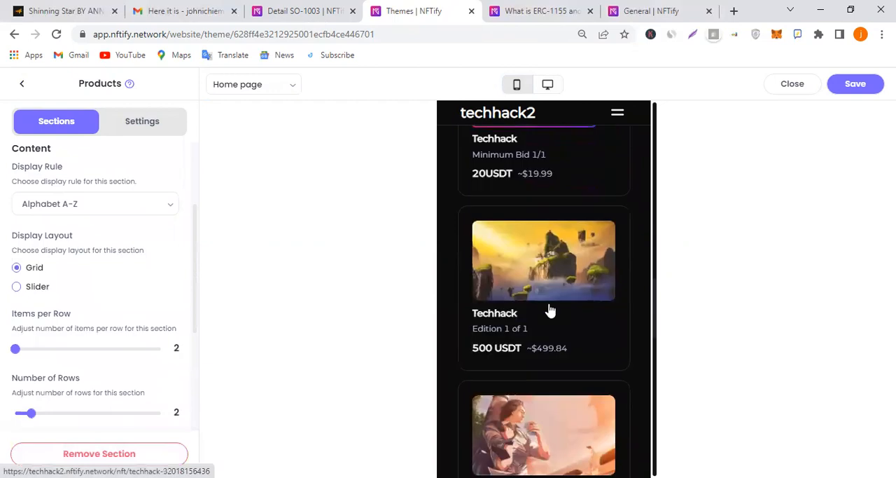
pyautogui.scroll(5, 550, 309)
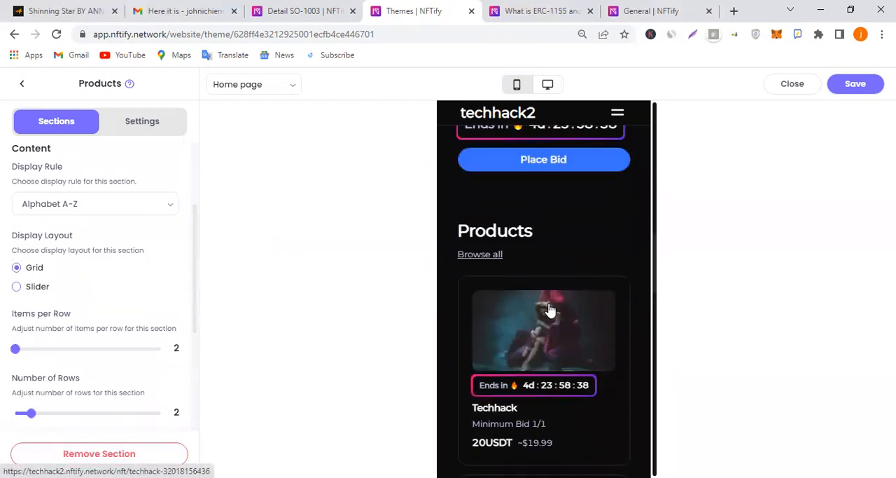
pyautogui.scroll(-2, 550, 309)
pyautogui.click(850, 91)
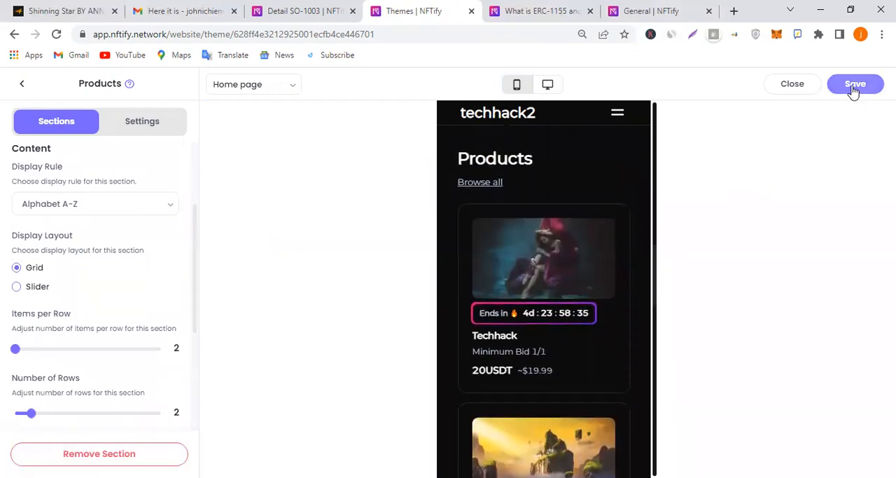
pyautogui.click(21, 85)
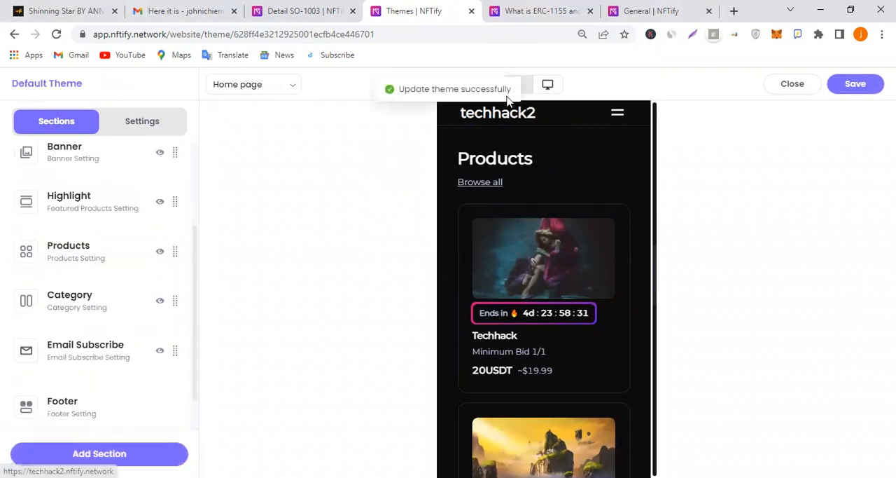
# Preview the Discover page template in the mobile layout and look at the theme's general settings
pyautogui.click(282, 93)
pyautogui.click(271, 139)
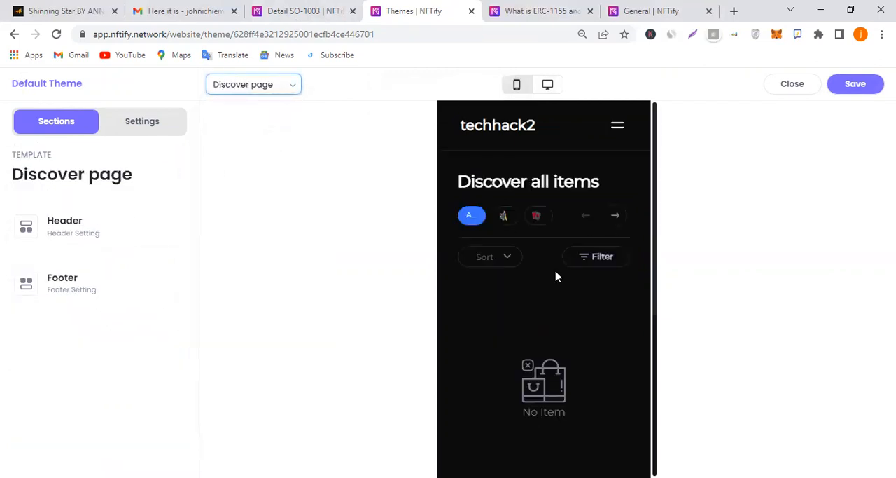
pyautogui.scroll(-3, 577, 286)
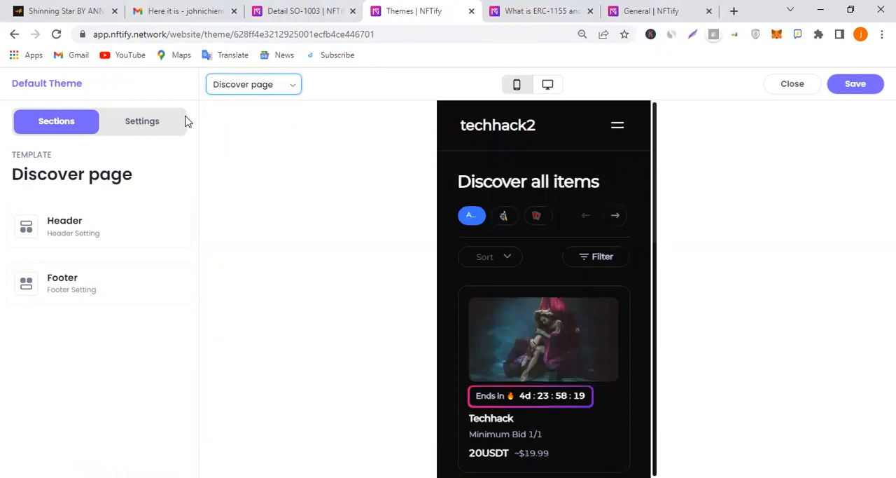
pyautogui.click(159, 126)
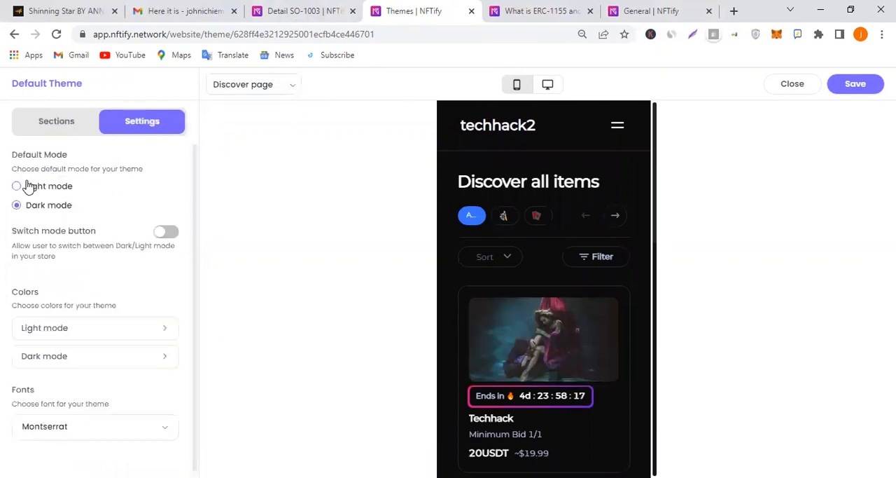
pyautogui.click(72, 130)
# Preview the Blog listing page with its categories, the Terms of Service page and the FAQs page
pyautogui.click(241, 88)
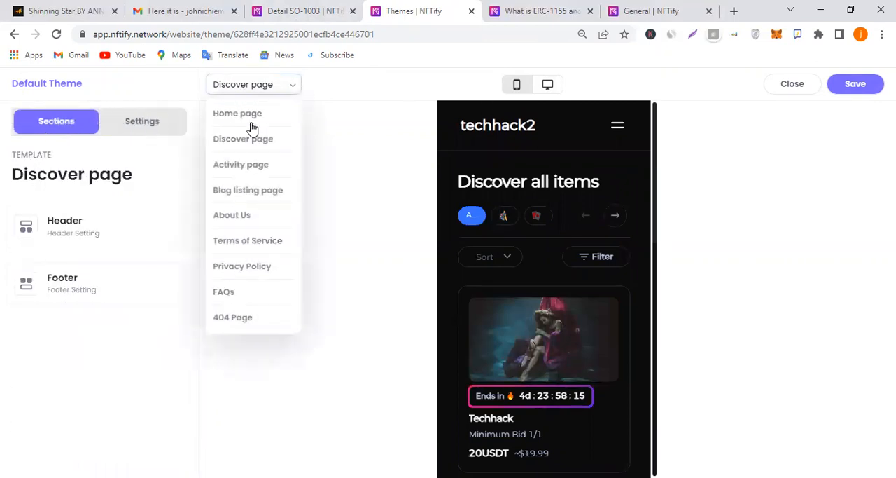
pyautogui.click(271, 199)
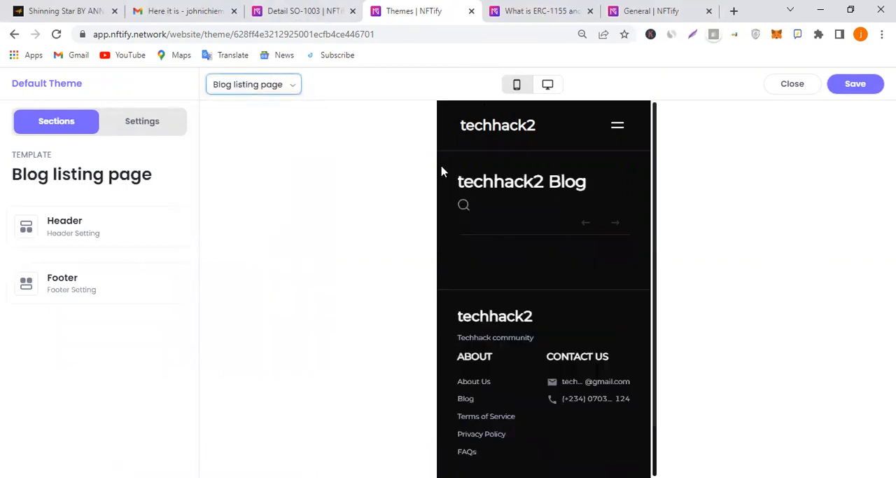
pyautogui.click(258, 84)
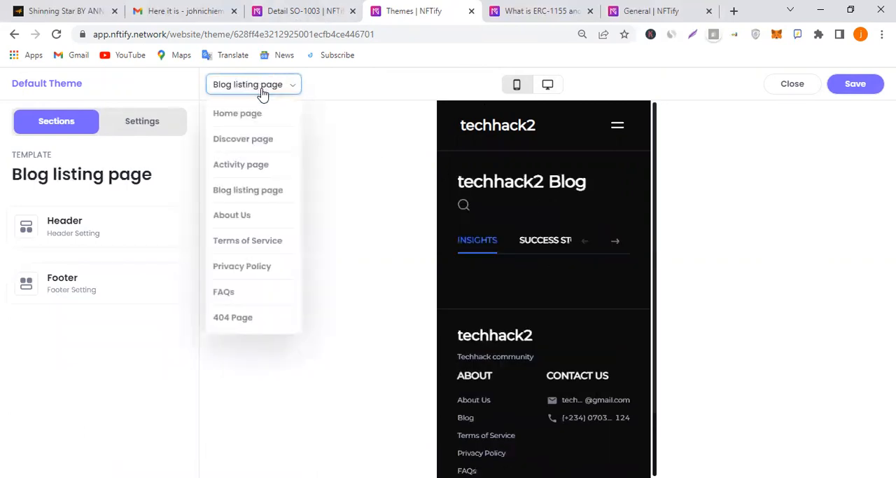
pyautogui.click(546, 241)
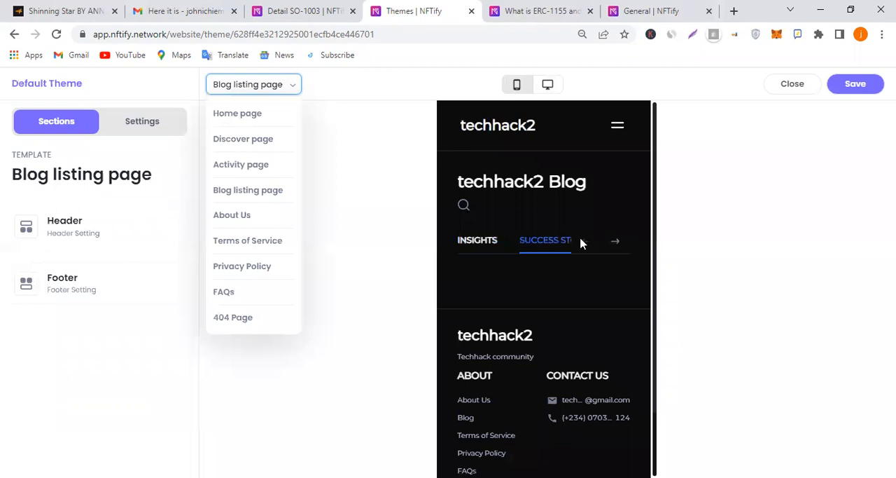
pyautogui.click(259, 242)
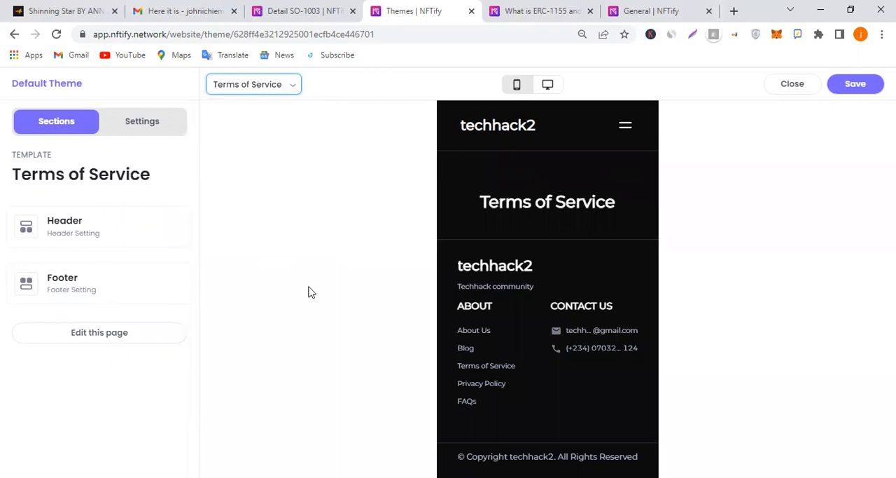
pyautogui.click(235, 85)
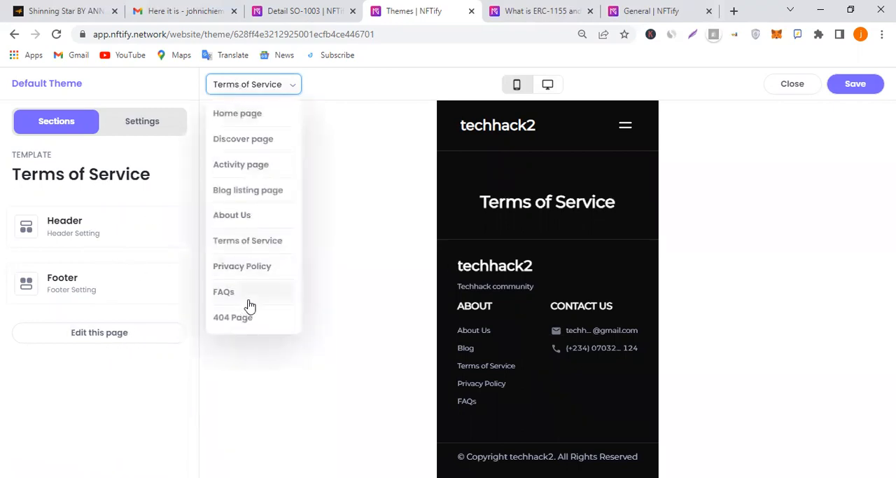
pyautogui.click(248, 294)
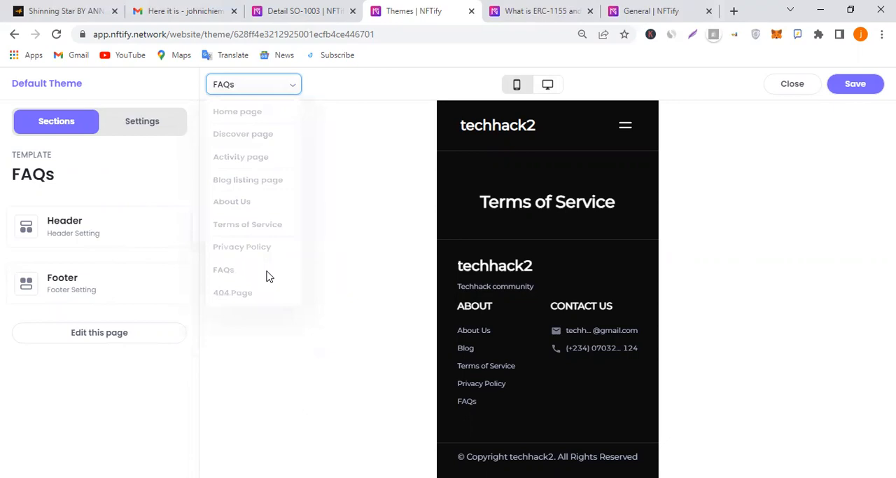
# Return to the Home page template and check its mobile preview and the theme's mode, color and font settings
pyautogui.click(266, 85)
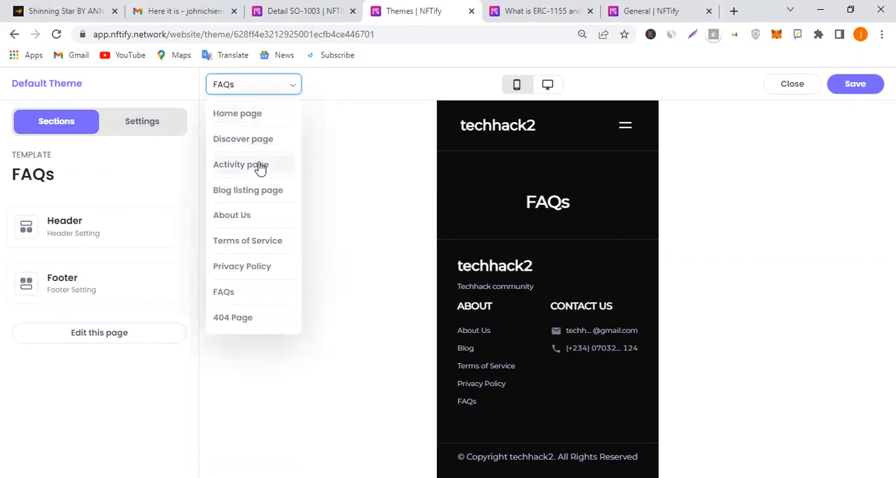
pyautogui.click(264, 120)
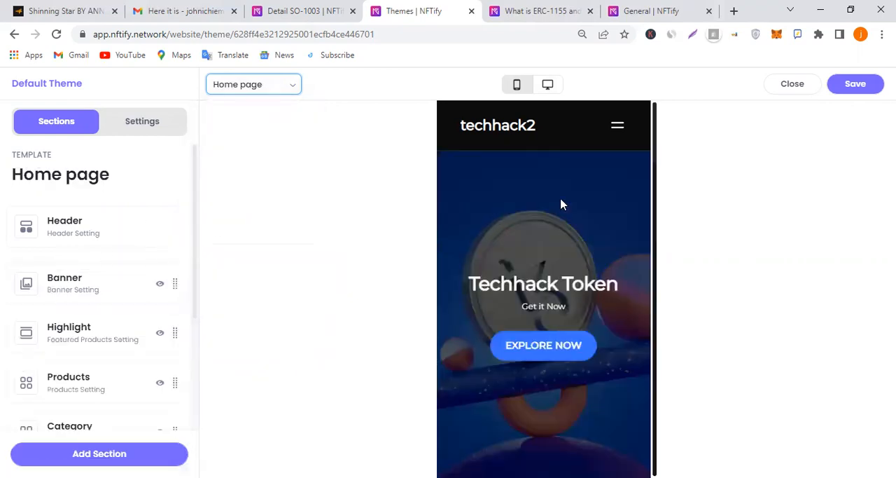
pyautogui.scroll(-2, 77, 253)
pyautogui.scroll(2, 112, 168)
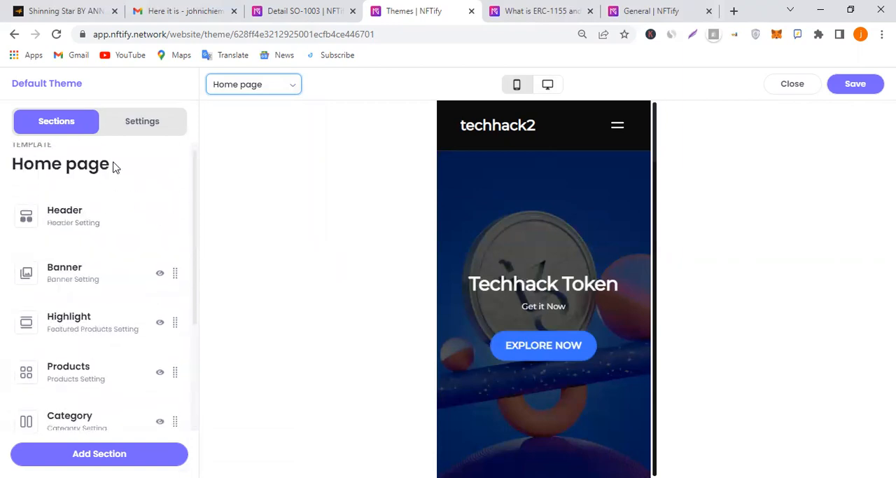
pyautogui.click(142, 121)
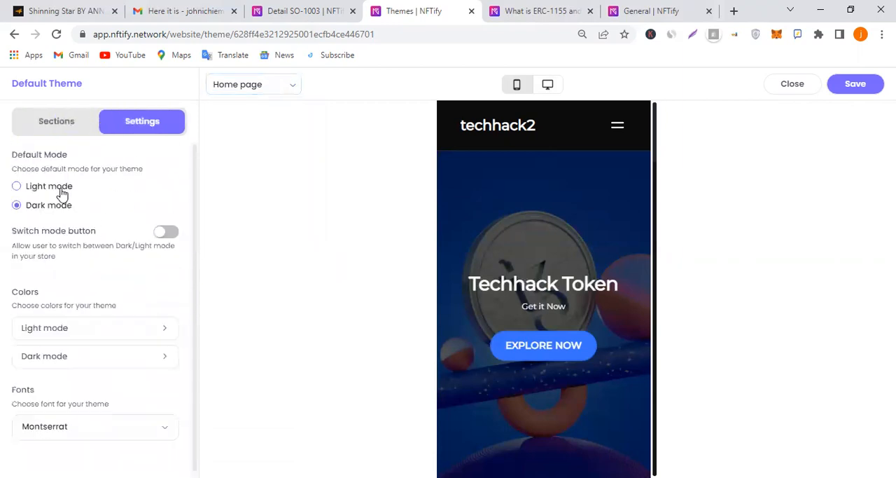
pyautogui.click(70, 126)
# Set the Header to display a logo image and upload tezos-mKLjUjUkX6c-unsplash for both light and dark modes
pyautogui.click(89, 230)
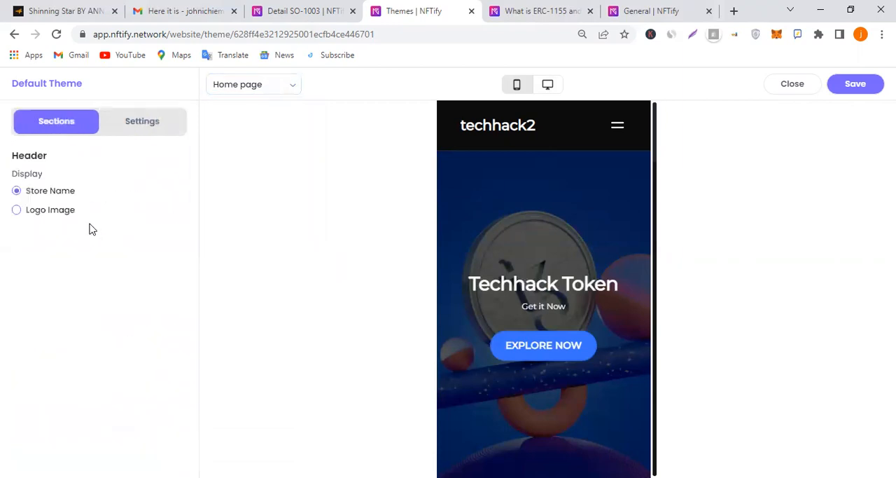
pyautogui.click(55, 212)
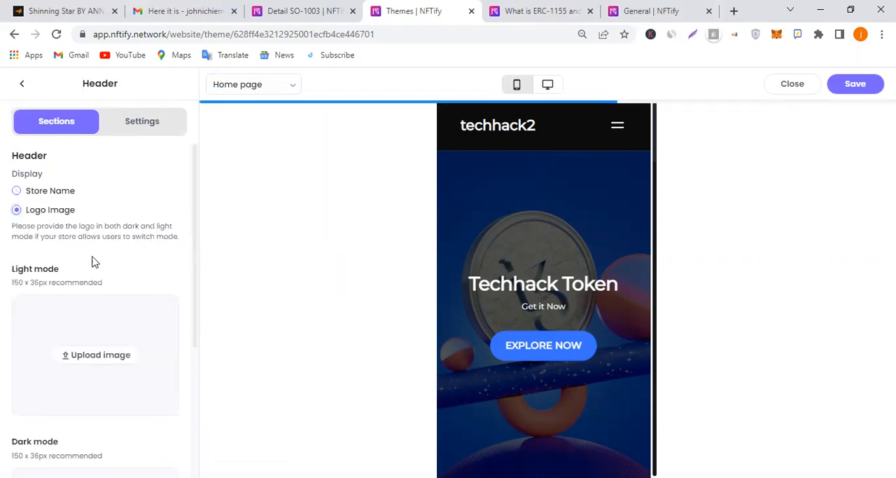
pyautogui.scroll(-1, 109, 308)
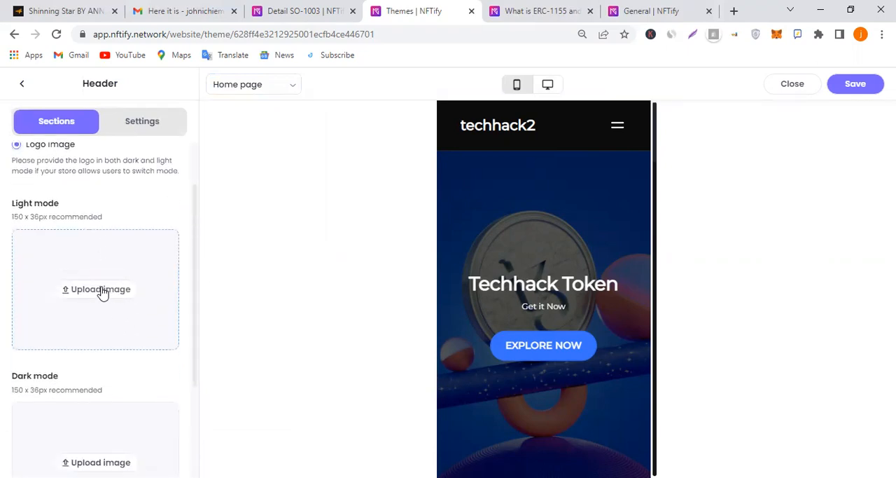
pyautogui.scroll(-2, 102, 294)
pyautogui.click(120, 322)
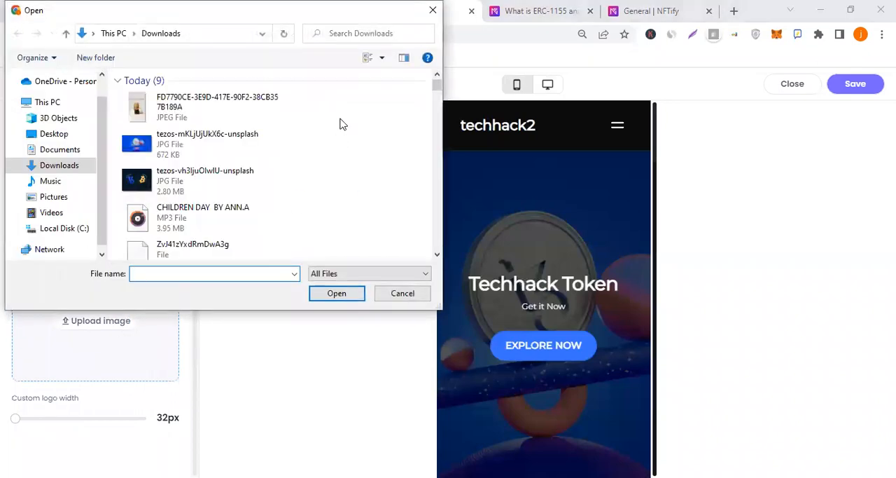
pyautogui.click(201, 156)
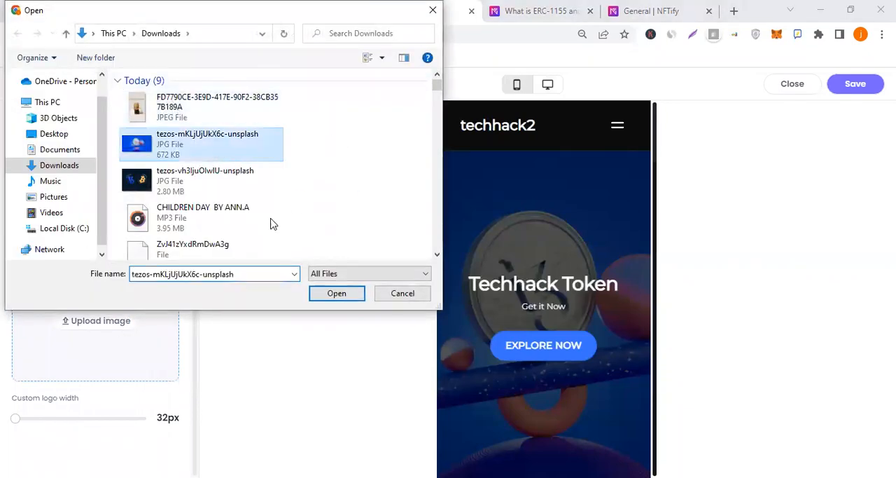
pyautogui.click(187, 193)
pyautogui.click(320, 294)
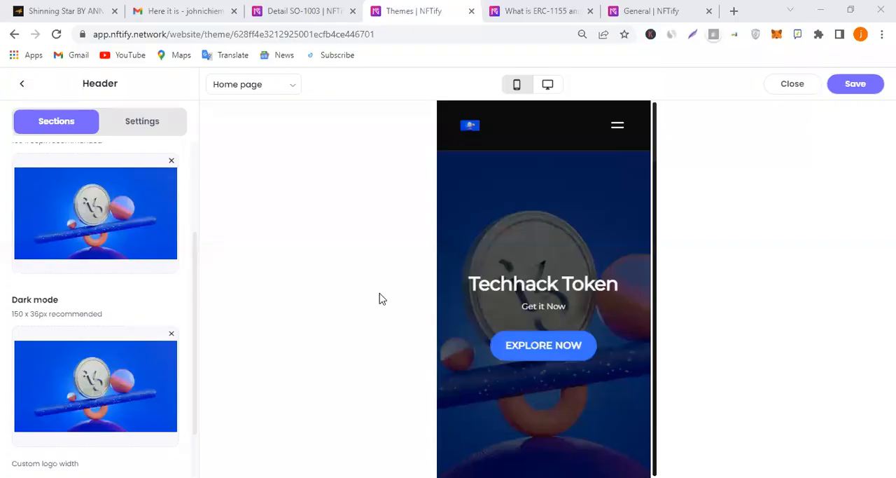
# Set the custom logo width to 62px and save the theme
pyautogui.scroll(-1, 98, 306)
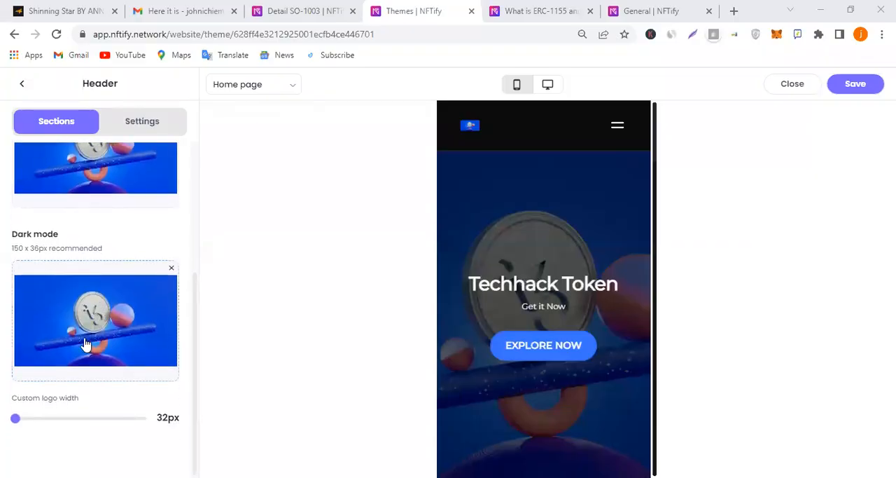
pyautogui.moveTo(18, 418); pyautogui.dragTo(35, 437)
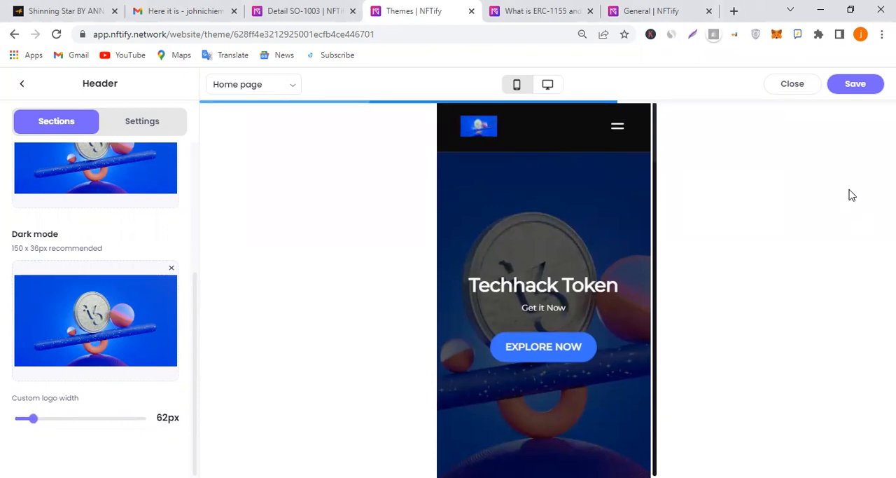
pyautogui.click(857, 84)
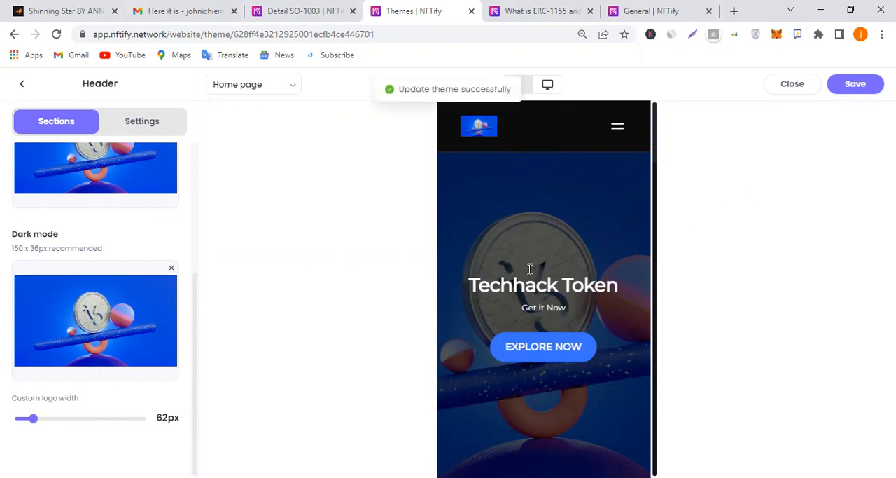
# Check the home page with the logo in the header in the desktop preview
pyautogui.click(548, 85)
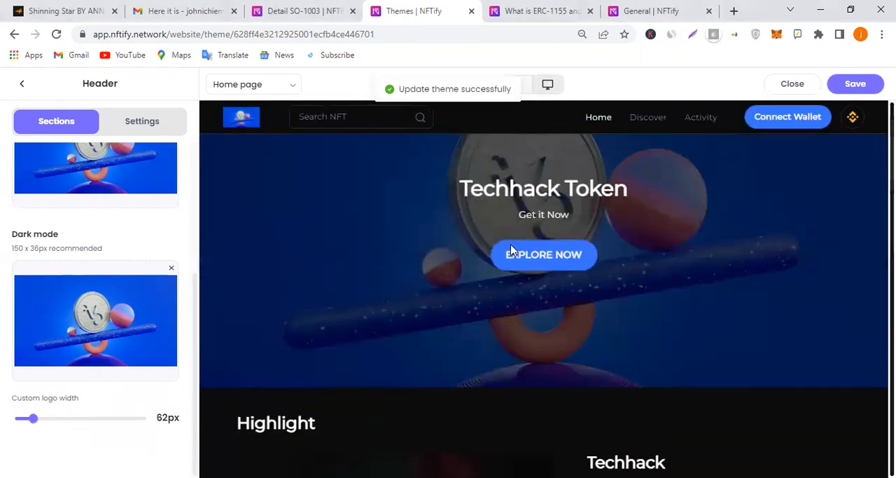
pyautogui.scroll(-6, 537, 236)
pyautogui.scroll(-5, 537, 236)
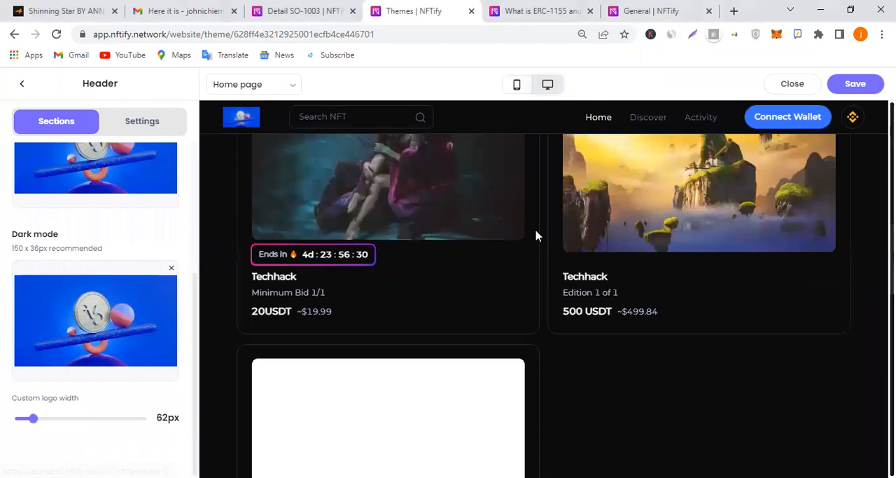
# Look through the rest of the home page preview, from the product and category sections down to the footer
pyautogui.scroll(-8, 537, 236)
pyautogui.scroll(5, 554, 246)
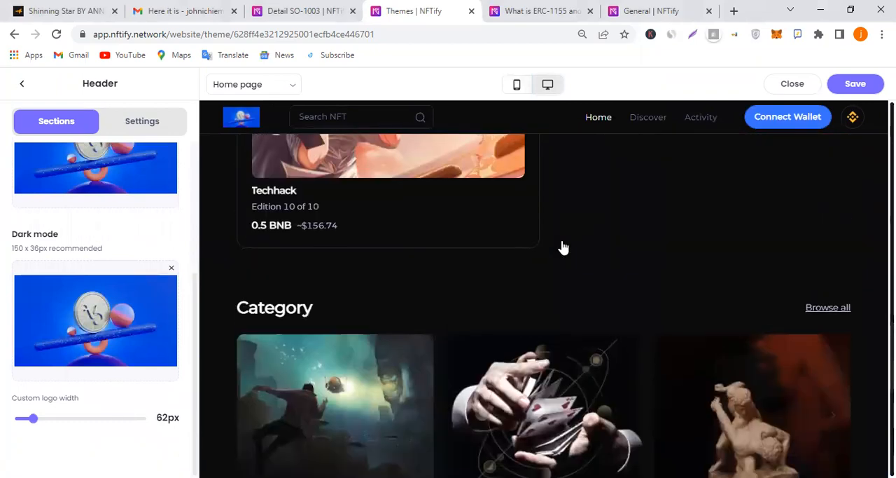
pyautogui.scroll(-8, 562, 245)
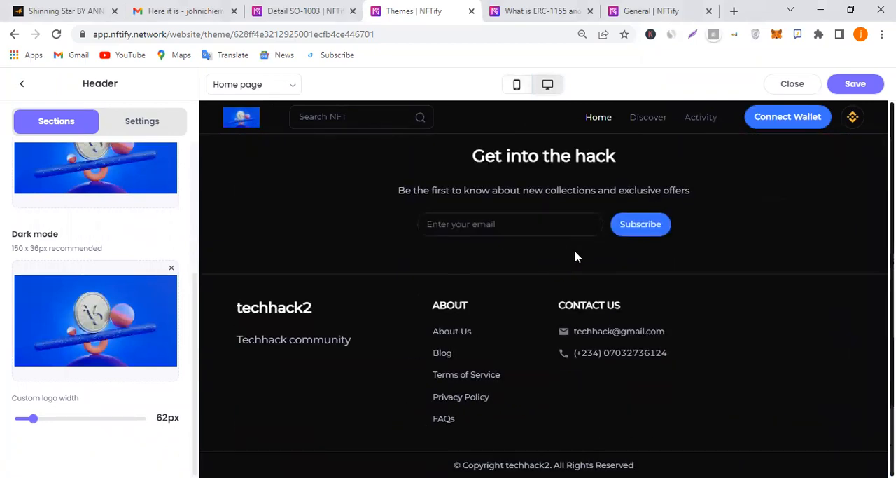
pyautogui.scroll(10, 577, 256)
pyautogui.scroll(4, 576, 252)
# Open the techhack2 store's General settings, set the publish status to Published and save it
pyautogui.click(237, 5)
pyautogui.click(272, 6)
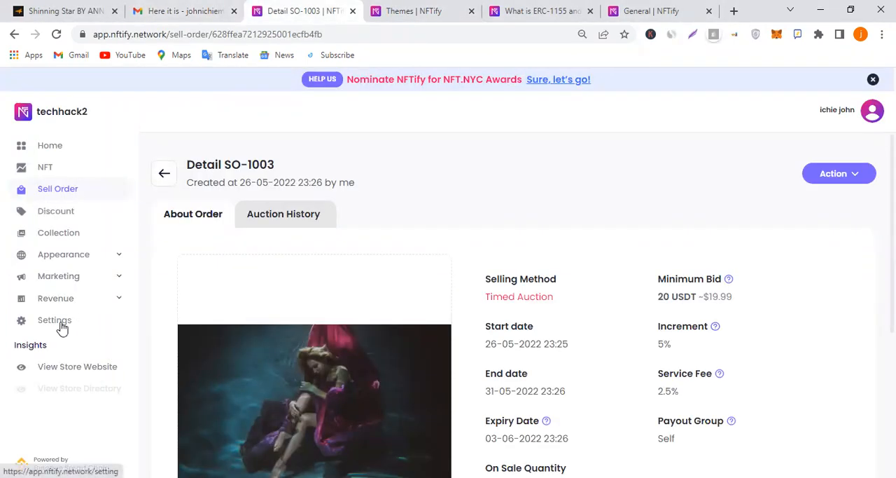
pyautogui.click(98, 323)
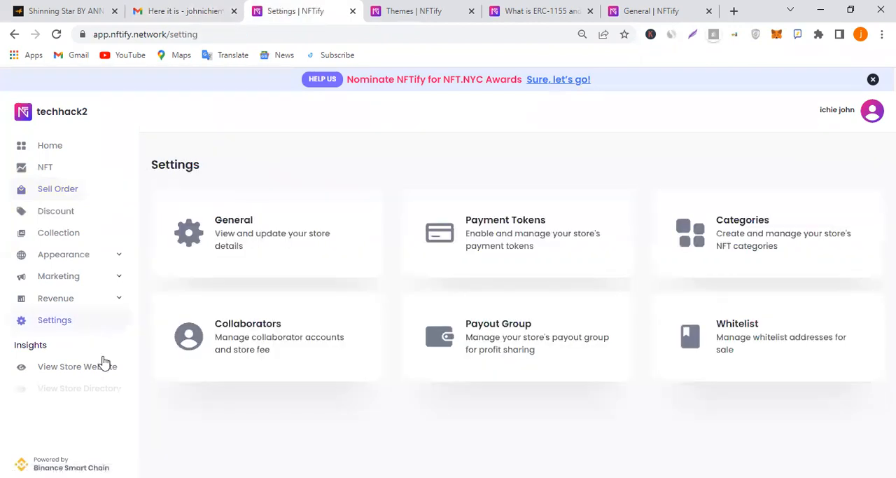
pyautogui.click(365, 251)
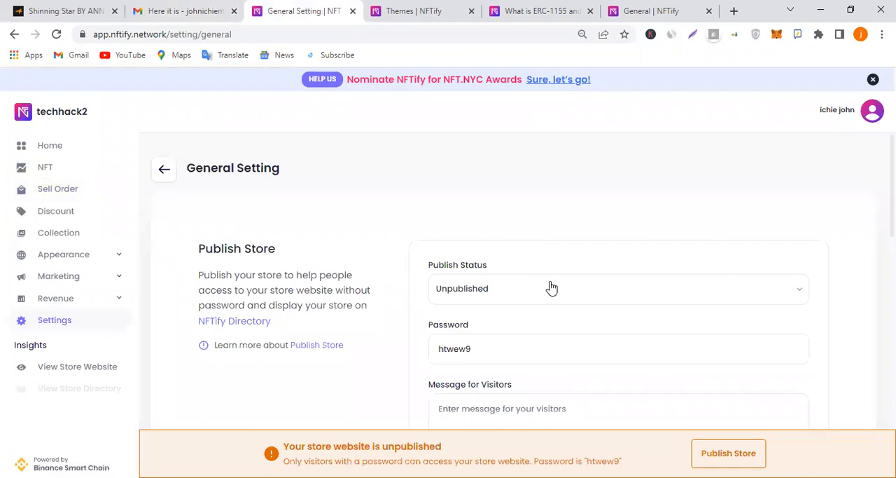
pyautogui.scroll(-2, 551, 287)
pyautogui.click(576, 158)
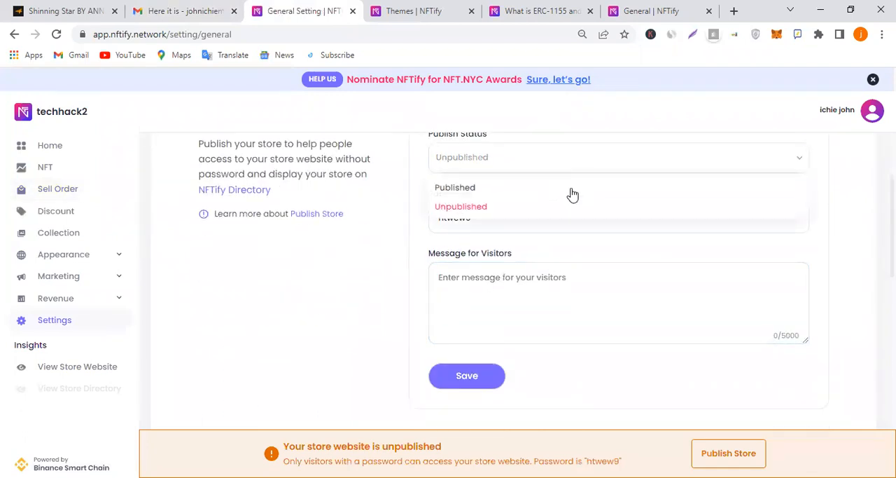
pyautogui.click(496, 189)
pyautogui.click(482, 209)
pyautogui.scroll(3, 512, 279)
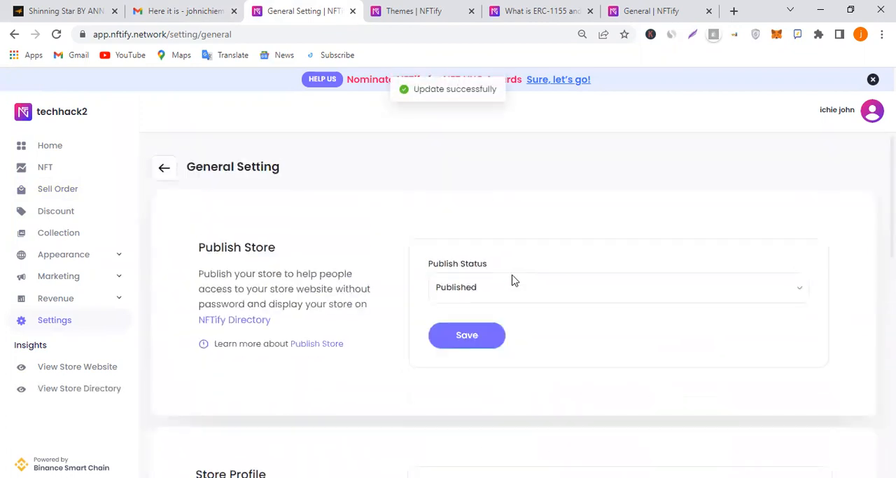
# Switch the store's publish status to Unpublished and go to the store access password field
pyautogui.click(531, 292)
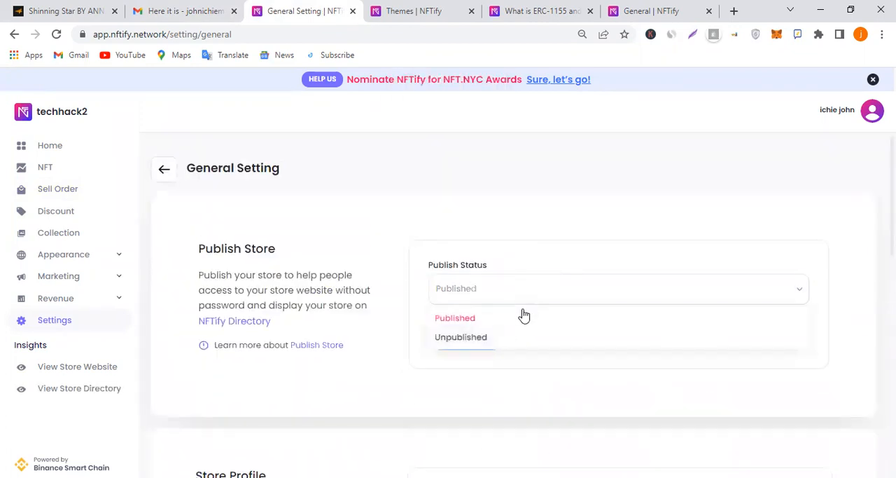
pyautogui.click(509, 345)
pyautogui.scroll(-1, 523, 287)
pyautogui.click(523, 287)
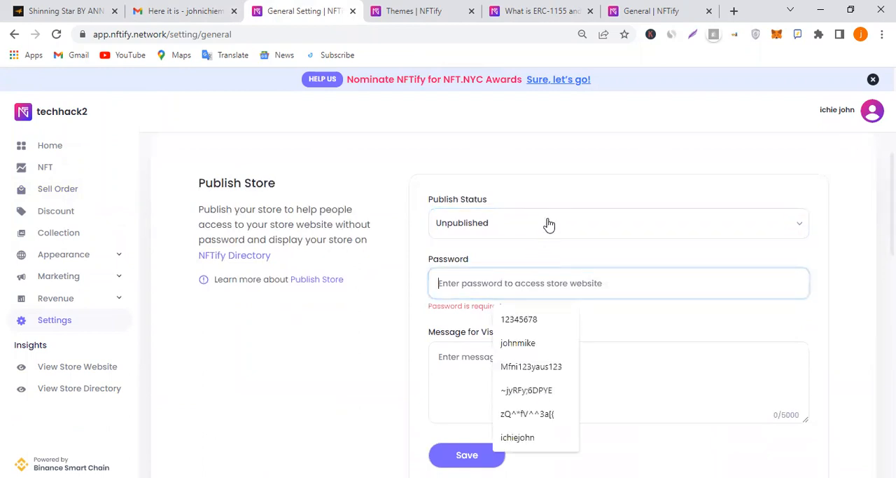
# Set the store's publish status back to Published and save the change
pyautogui.click(509, 224)
pyautogui.click(515, 252)
pyautogui.click(474, 270)
# Review the Store Profile and Store Language sections of the General settings
pyautogui.scroll(-2, 513, 276)
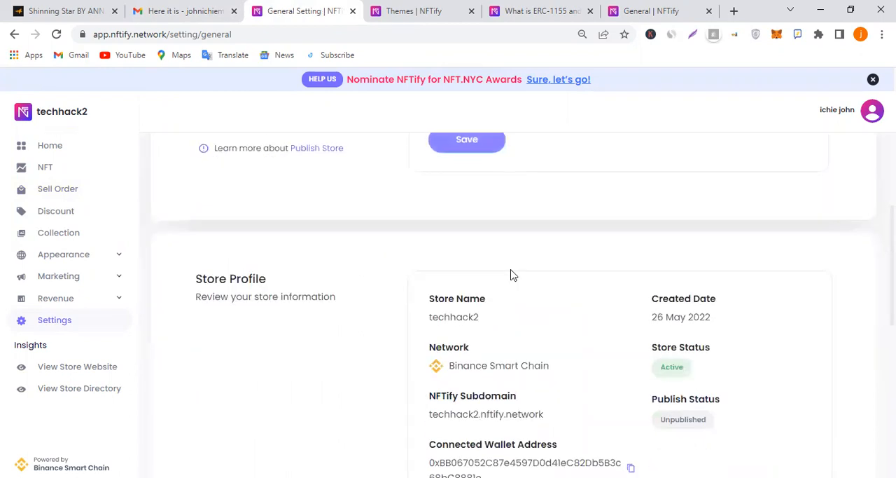
pyautogui.scroll(-5, 556, 312)
pyautogui.scroll(-1, 483, 294)
pyautogui.scroll(2, 500, 279)
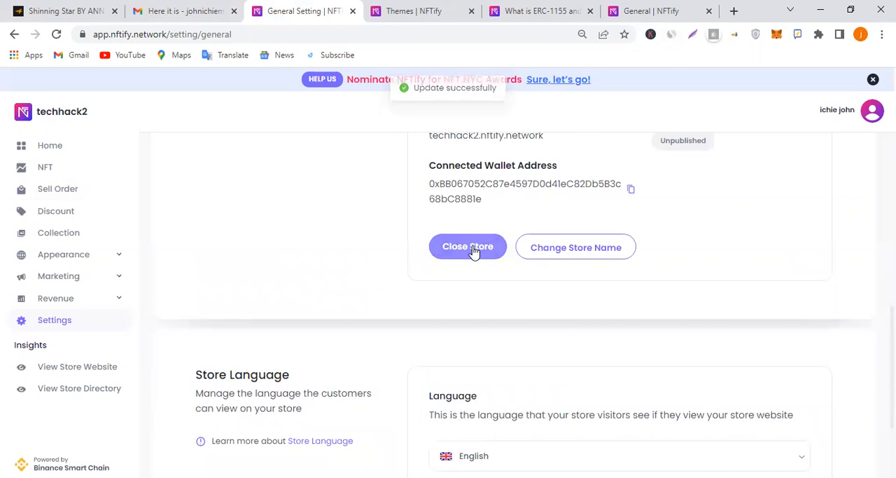
pyautogui.scroll(-2, 483, 261)
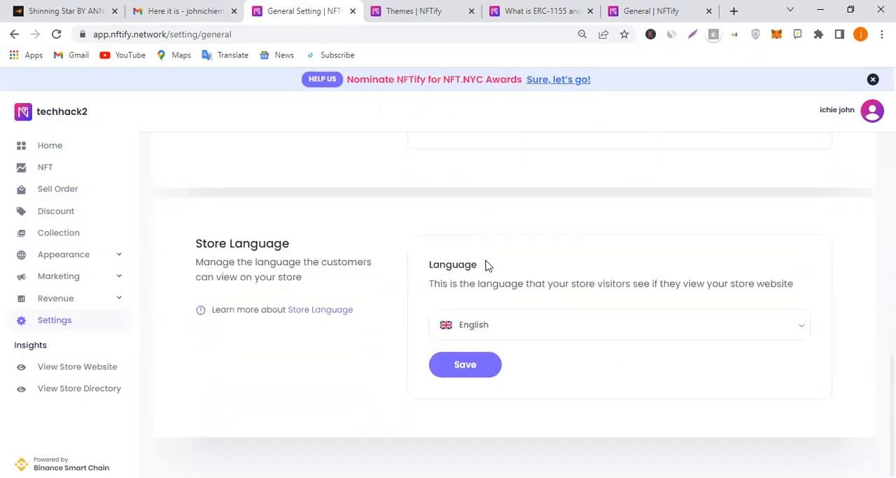
# View the Secondary Sale and Partner Sale revenue pages and the Pages Setting list of the store
pyautogui.click(102, 300)
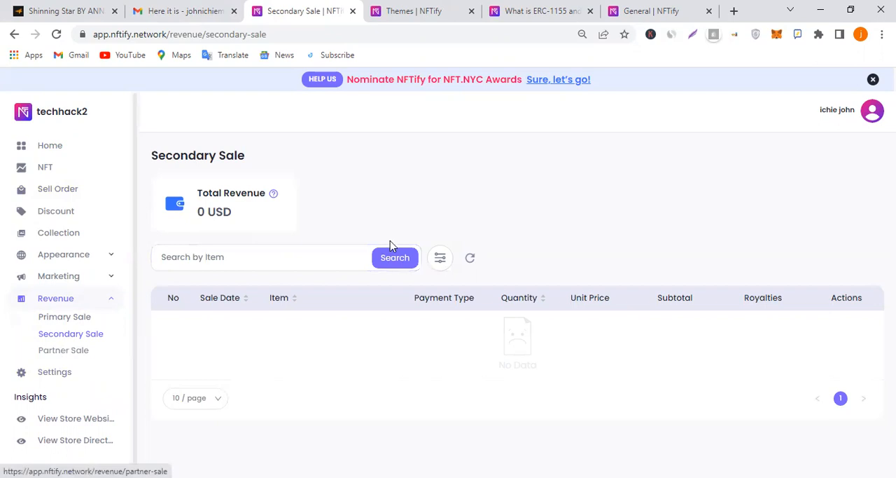
pyautogui.click(63, 349)
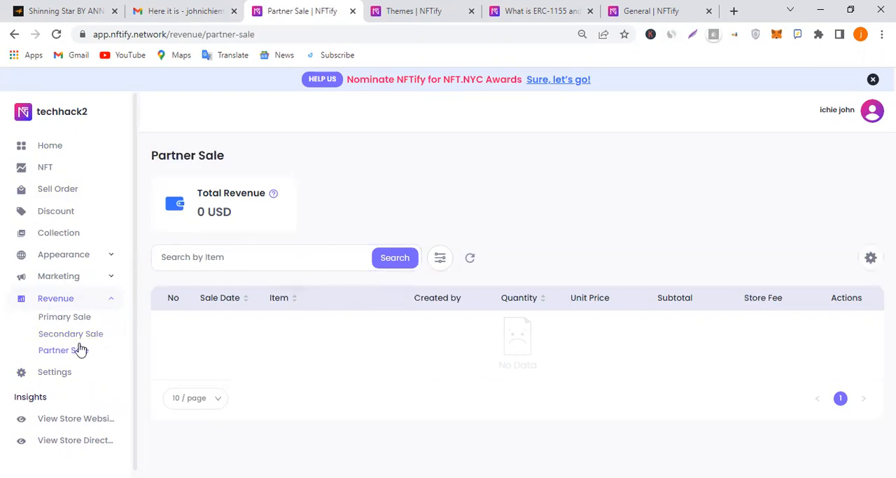
pyautogui.click(76, 278)
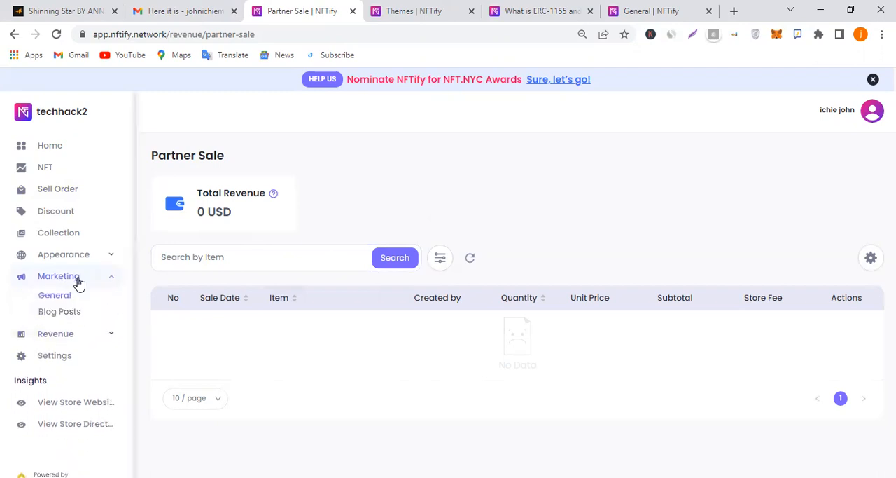
pyautogui.click(83, 255)
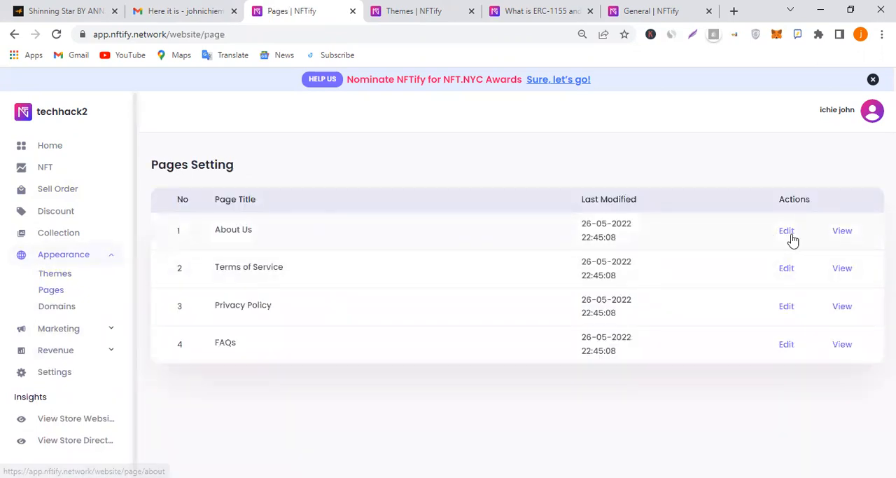
pyautogui.click(438, 242)
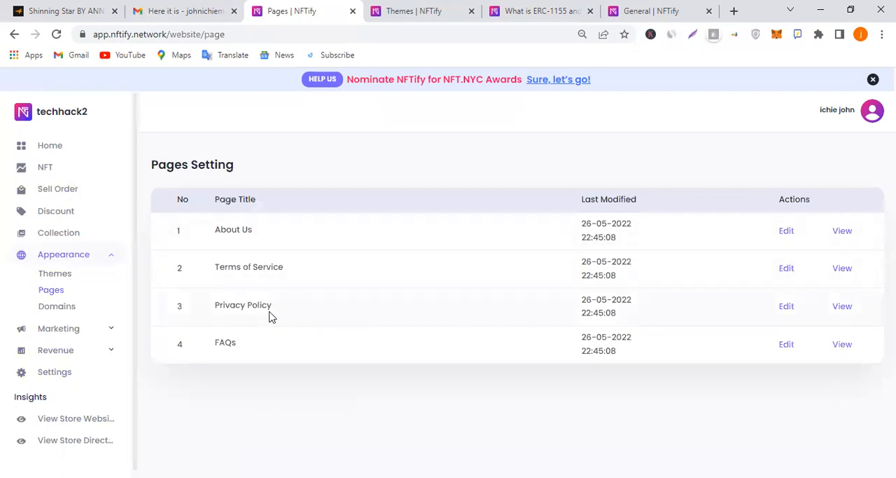
# Open the store's Domains Setting and inspect the Add Existing Domain form without adding a domain
pyautogui.click(62, 309)
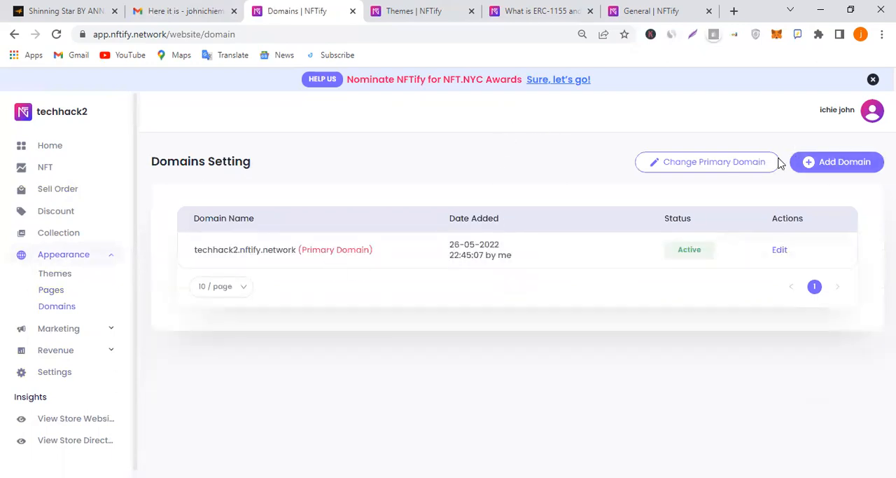
pyautogui.click(815, 168)
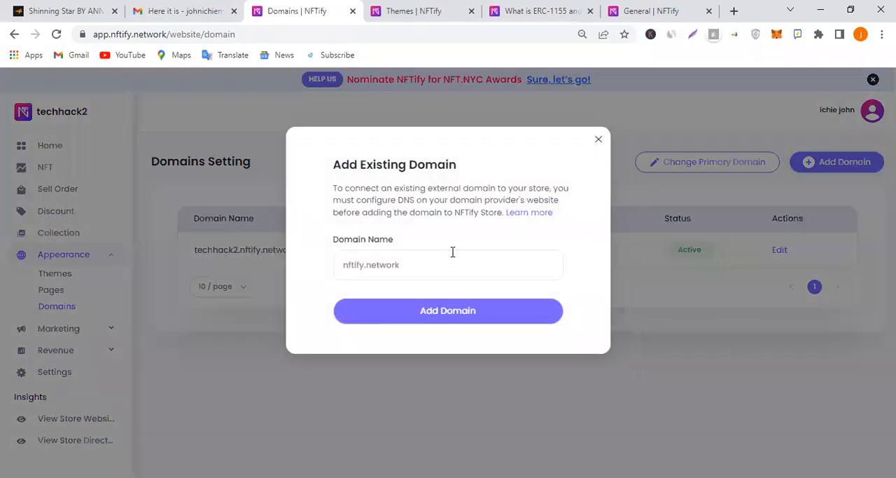
pyautogui.click(438, 267)
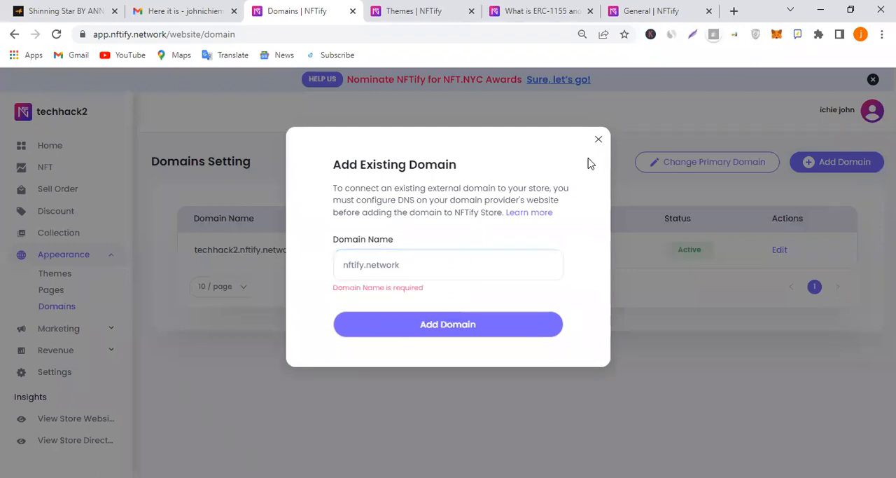
pyautogui.click(598, 139)
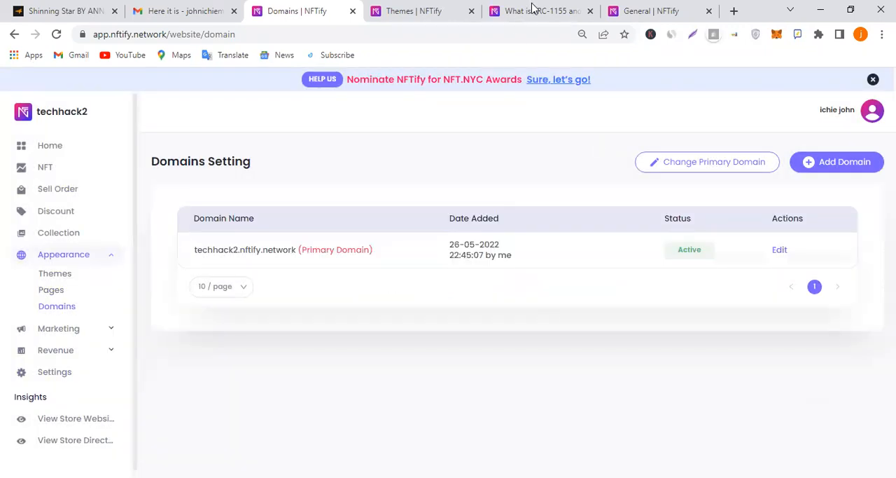
# Open jimdesigndomain.com in a new browser tab and place that tab beside the Themes tab
pyautogui.click(735, 11)
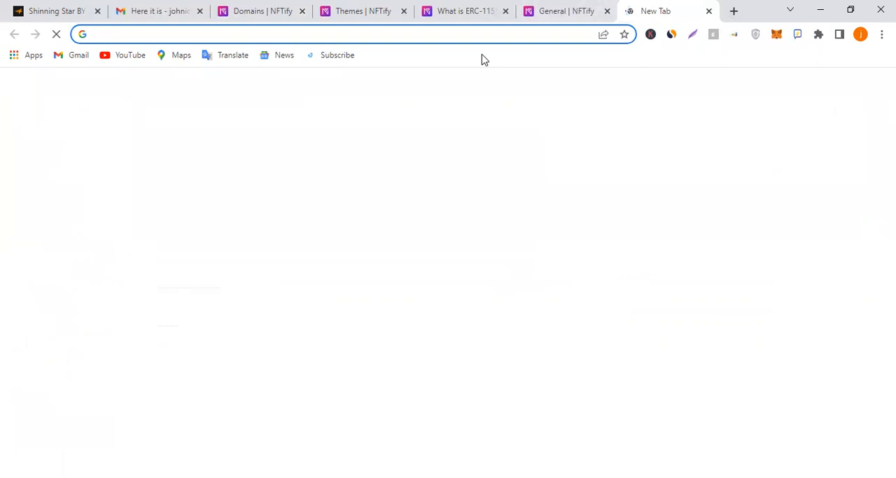
pyautogui.write('jimdesi')
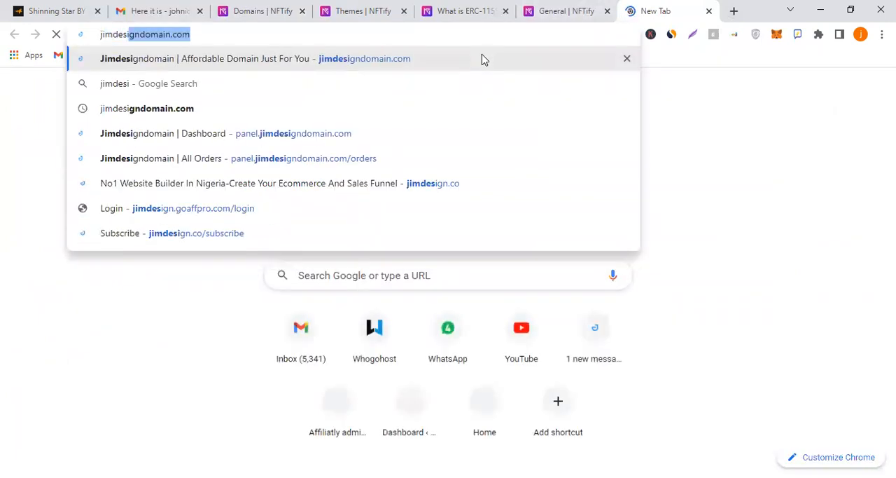
pyautogui.press('Return')
pyautogui.moveTo(665, 6); pyautogui.dragTo(443, 10)
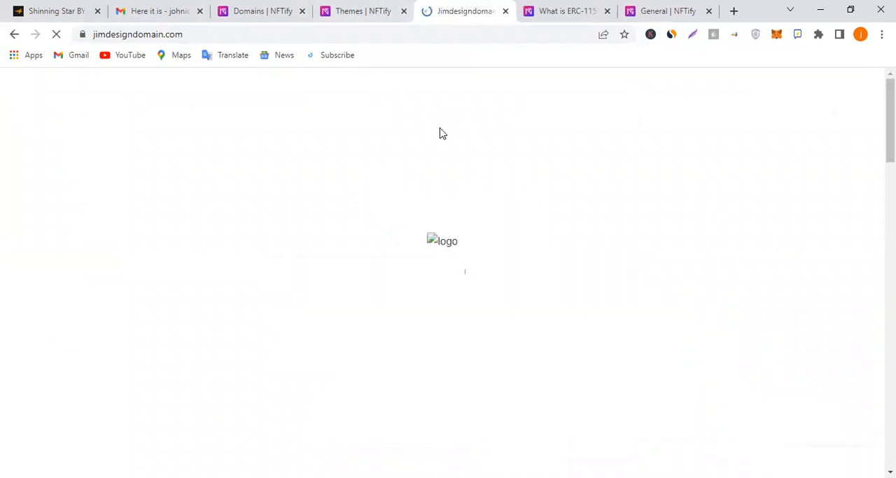
pyautogui.click(362, 7)
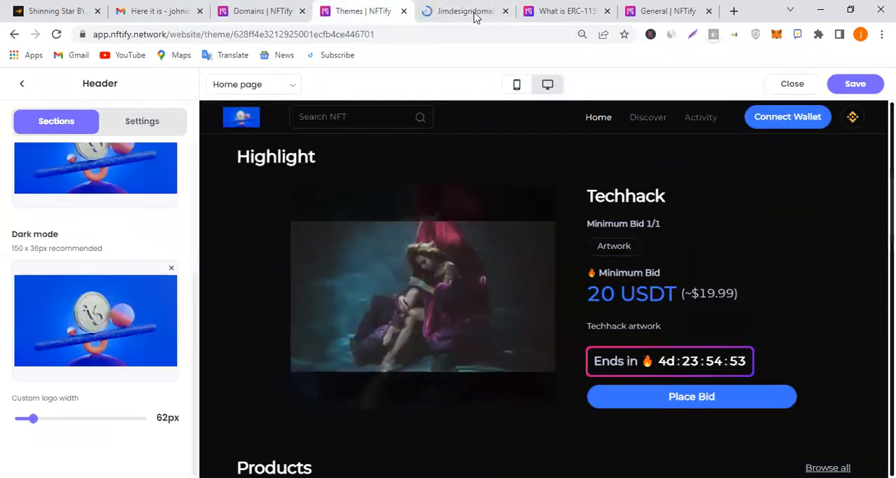
pyautogui.click(465, 10)
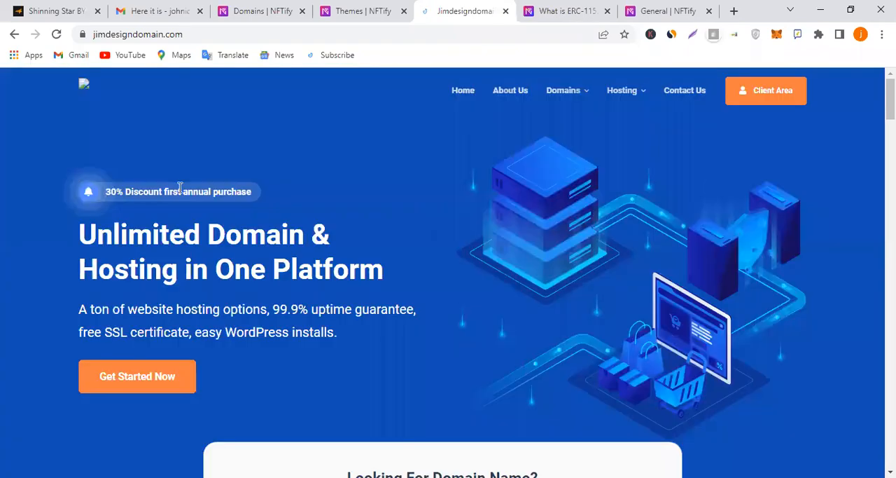
# Search jimdesigndomain.com for the domain name techhackcommunity.com, dismissing the chat pop-up
pyautogui.scroll(-3, 442, 248)
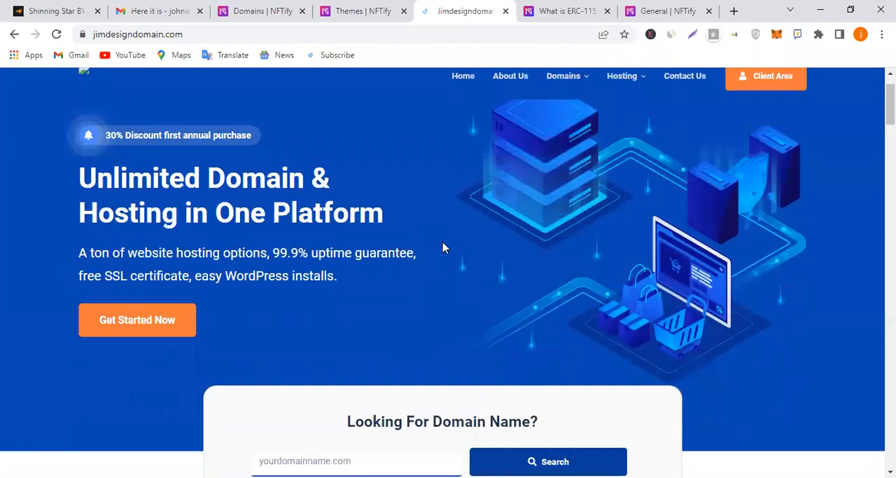
pyautogui.scroll(-2, 442, 248)
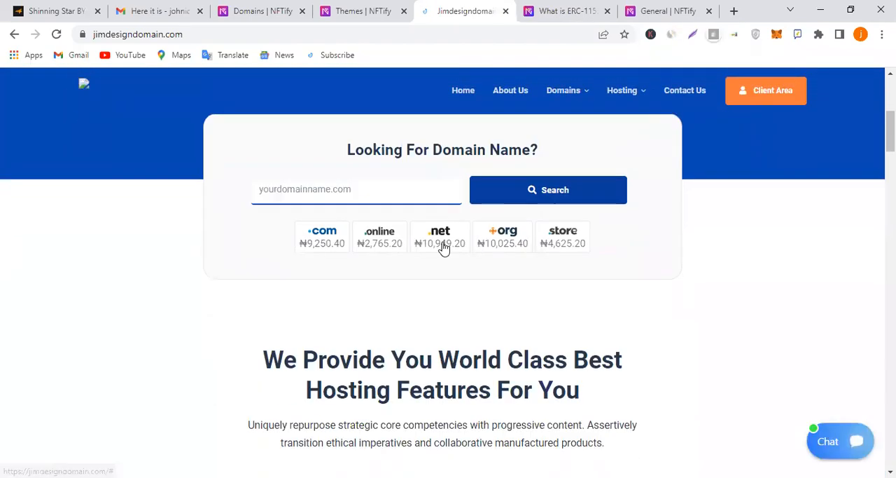
pyautogui.scroll(5, 443, 248)
pyautogui.scroll(-1, 210, 301)
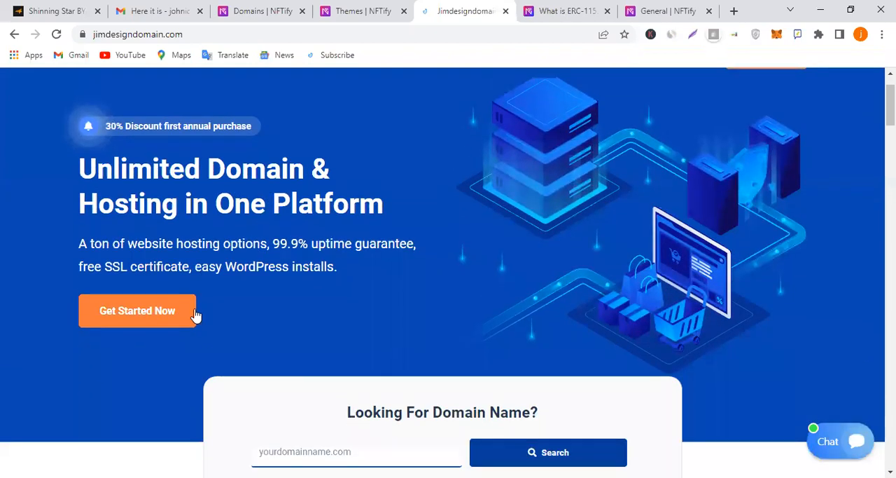
pyautogui.scroll(-2, 280, 301)
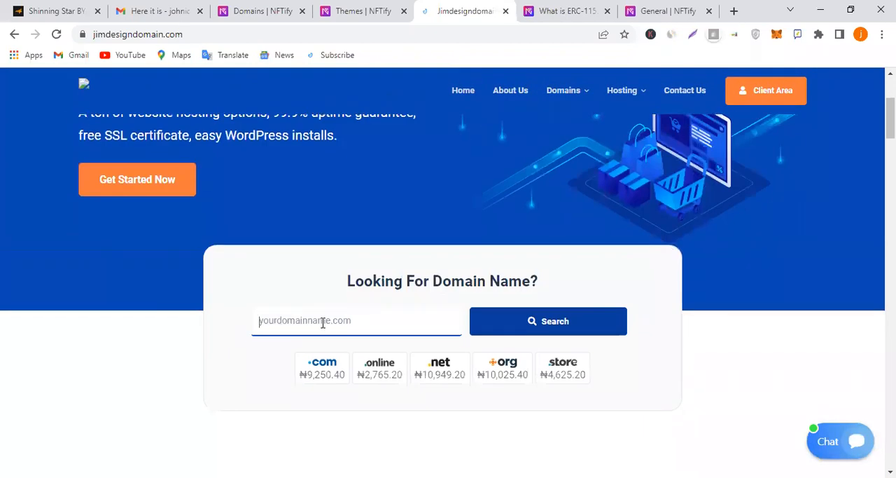
pyautogui.click(322, 322)
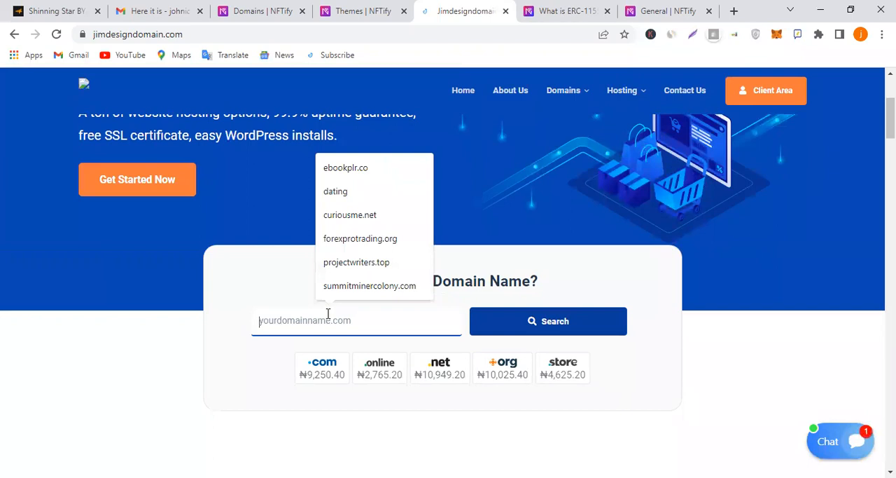
pyautogui.write('techhack')
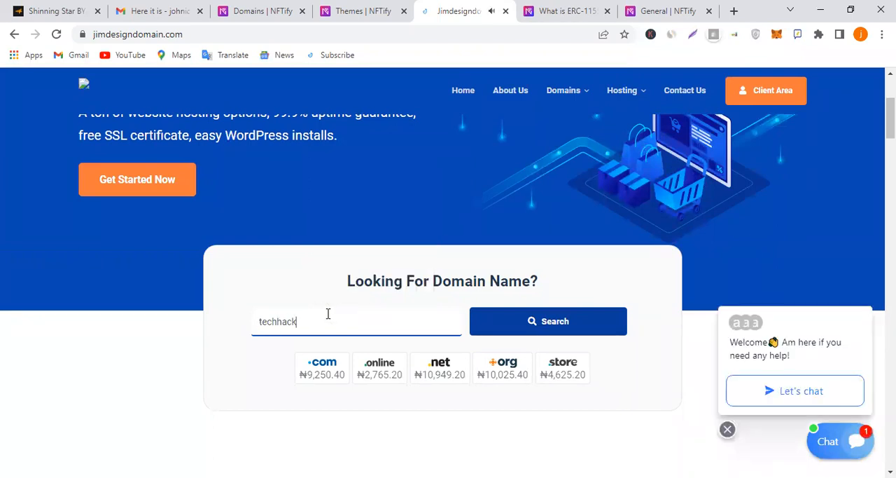
pyautogui.click(727, 430)
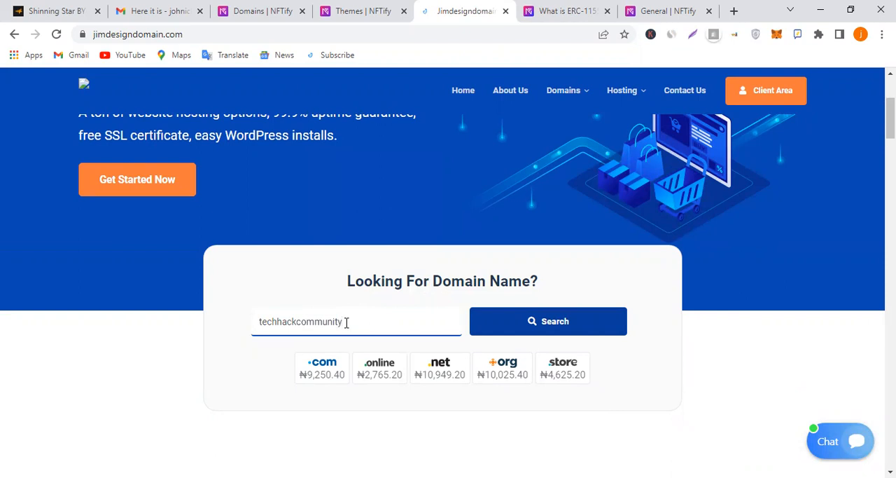
pyautogui.write('io')
pyautogui.click(514, 333)
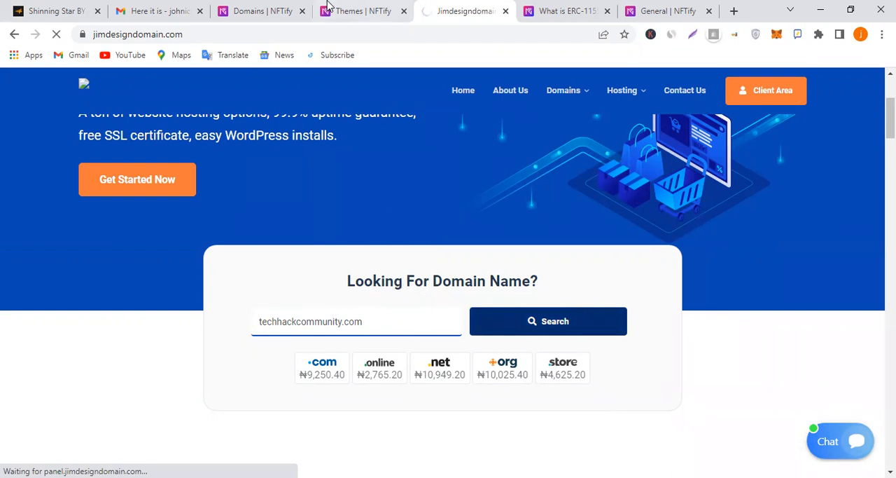
pyautogui.click(358, 7)
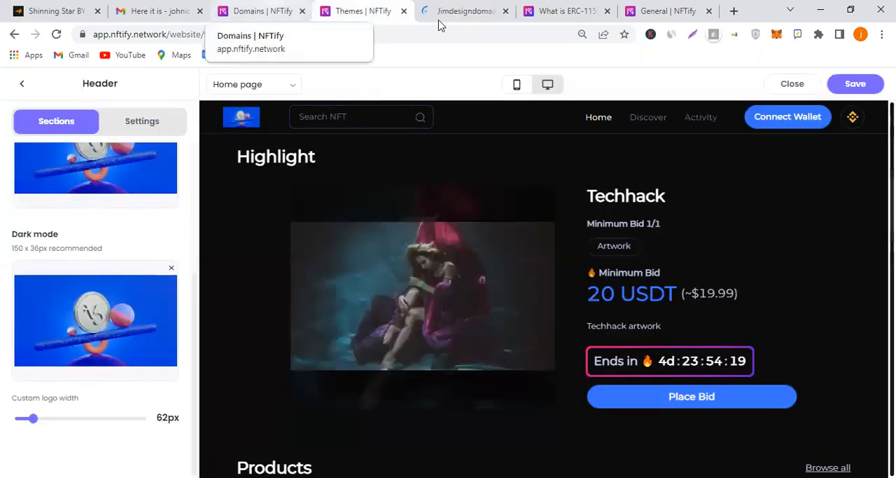
# Move the Domains tab between the Themes and jimdesigndomain.com tabs and return to the store's Domains Setting page
pyautogui.click(270, 7)
pyautogui.moveTo(270, 5); pyautogui.dragTo(399, 7)
pyautogui.click(468, 11)
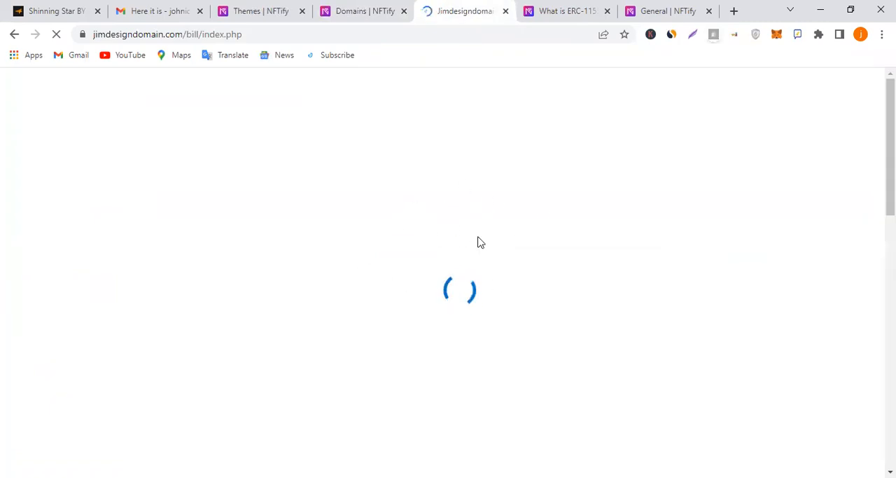
pyautogui.click(387, 7)
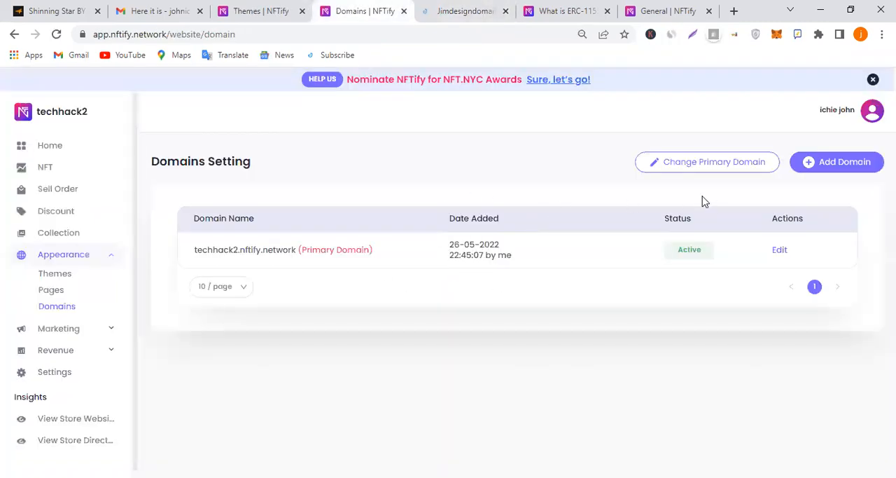
# Open the Learn more guide from the Add Existing Domain form and place its tab between the Themes and Domains tabs
pyautogui.click(816, 170)
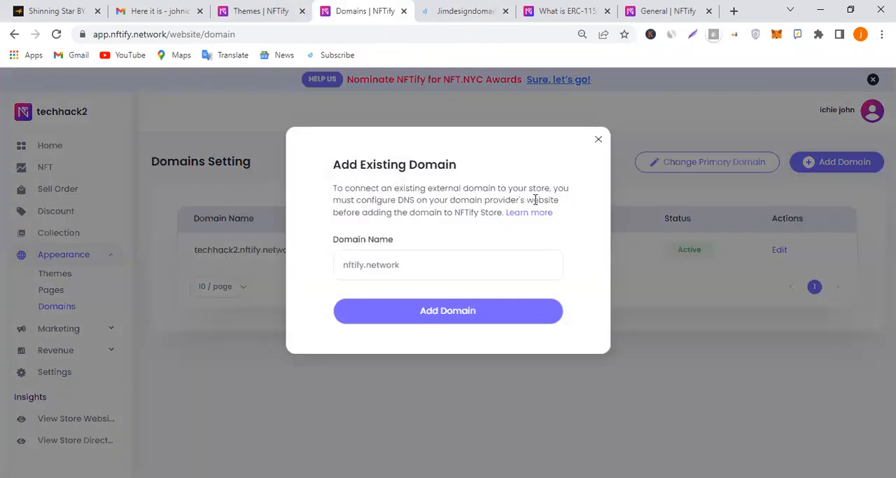
pyautogui.click(534, 217)
pyautogui.moveTo(392, 3); pyautogui.dragTo(326, 8)
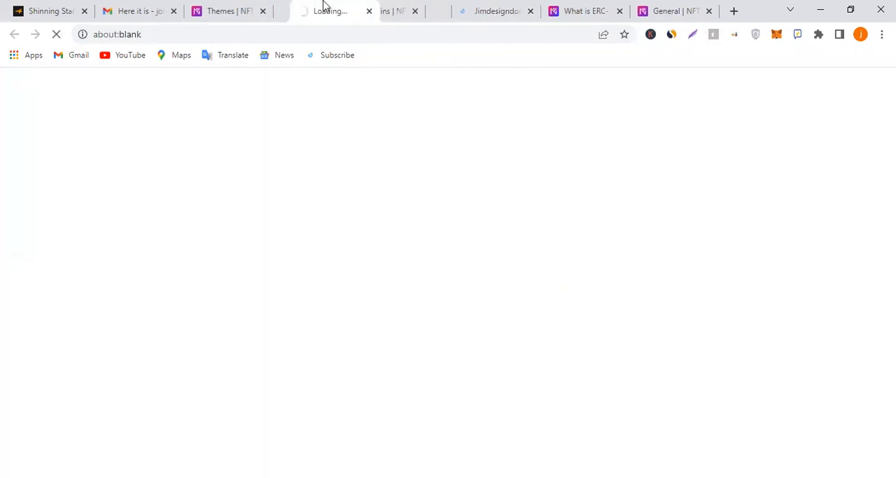
pyautogui.click(387, 6)
# Add techhackcommunity.com to the jimdesigndomain.com cart and proceed through the order summary to the billing page
pyautogui.click(476, 6)
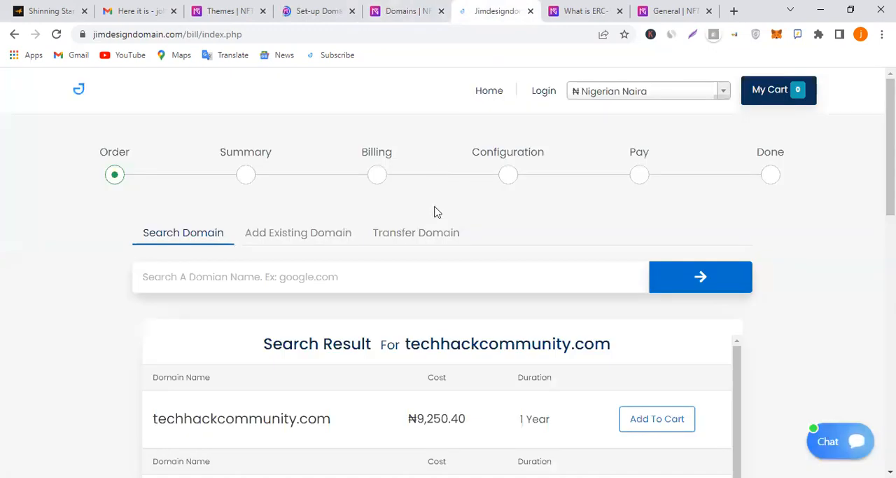
pyautogui.scroll(-1, 426, 263)
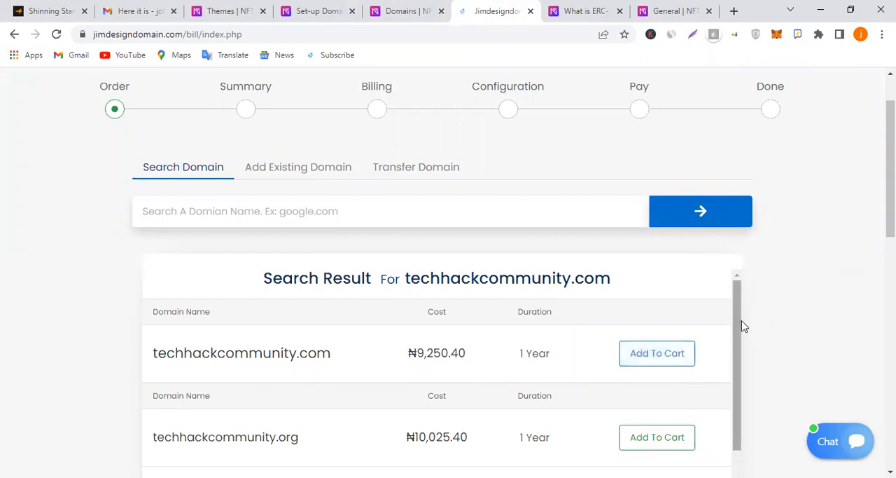
pyautogui.scroll(-2, 784, 311)
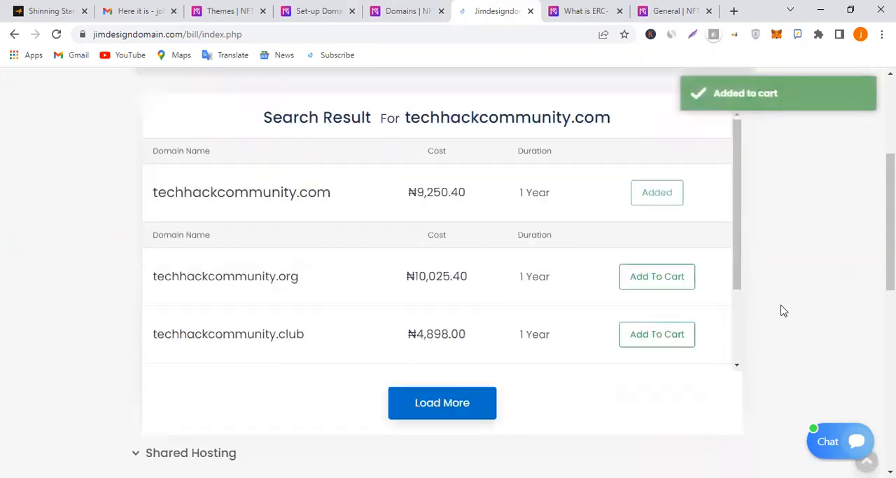
pyautogui.scroll(-5, 784, 311)
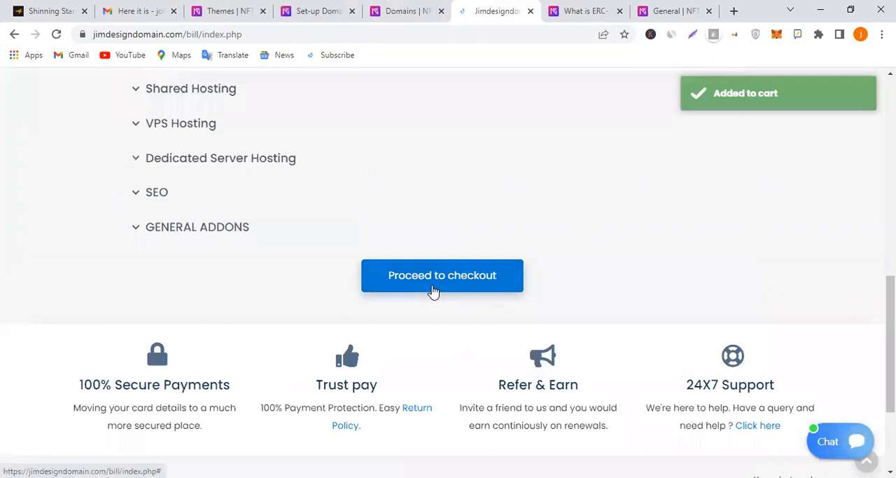
pyautogui.click(434, 292)
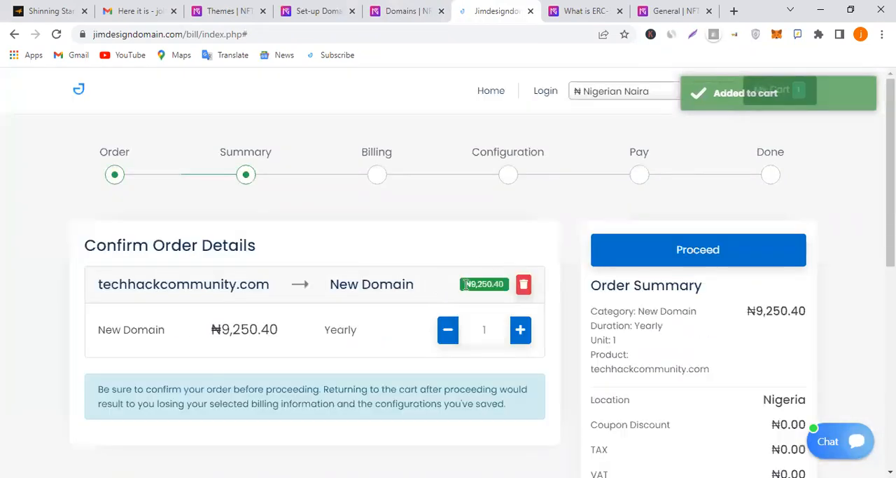
pyautogui.scroll(-3, 605, 292)
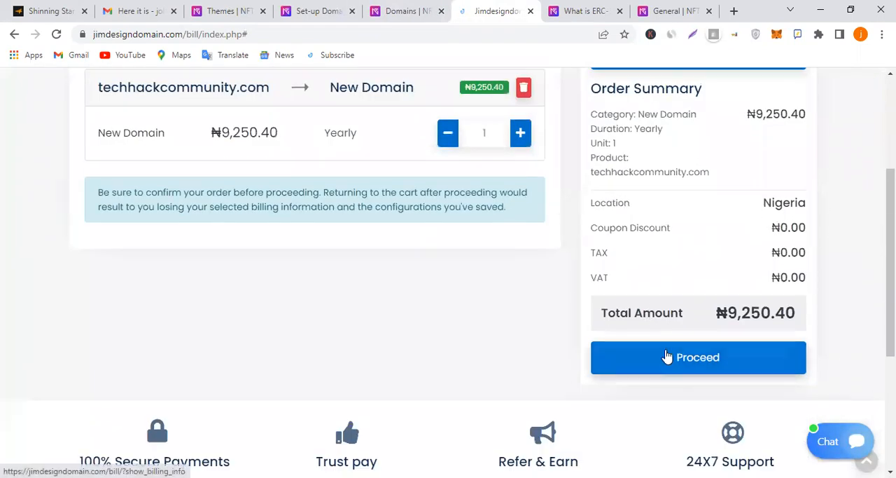
pyautogui.click(666, 357)
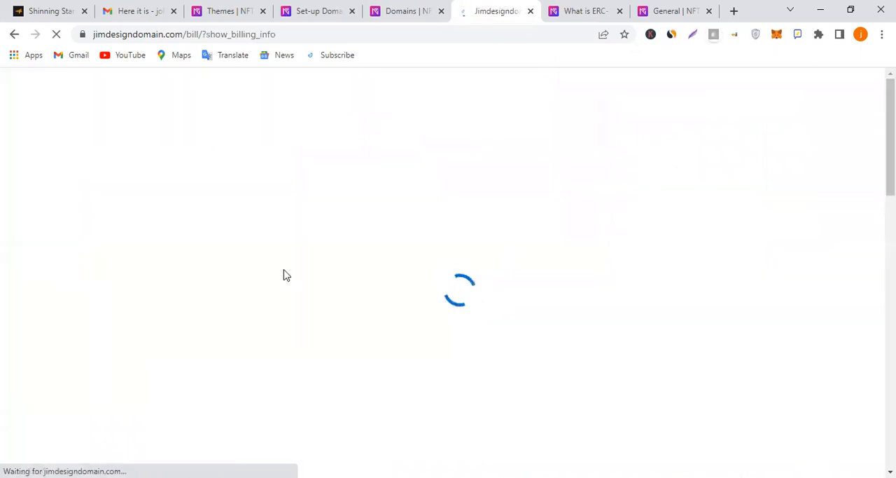
# Examine the New Billing Information form's required, company and password fields without filling them in, dismissing the chat pop-up
pyautogui.scroll(-1, 459, 247)
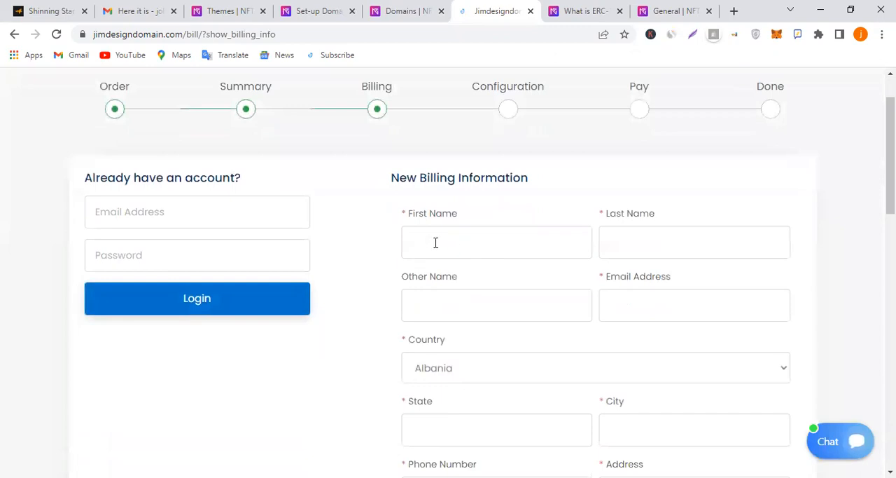
pyautogui.scroll(-3, 515, 236)
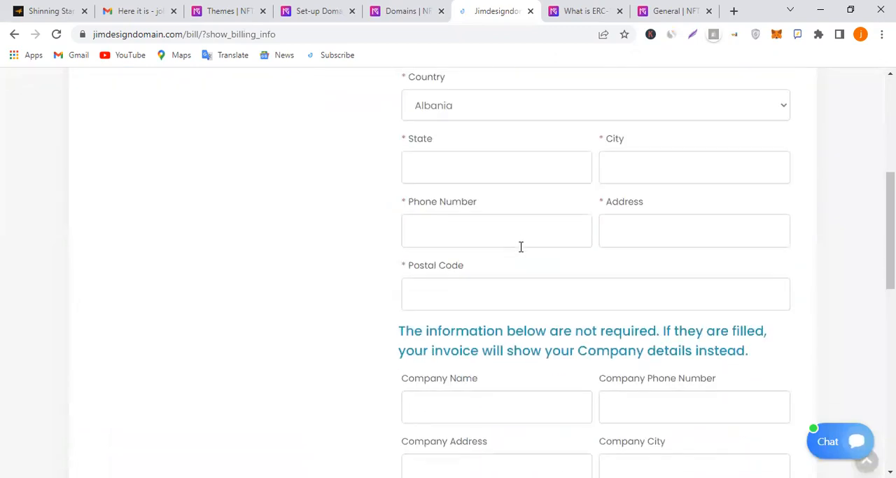
pyautogui.scroll(4, 520, 246)
pyautogui.scroll(-6, 519, 243)
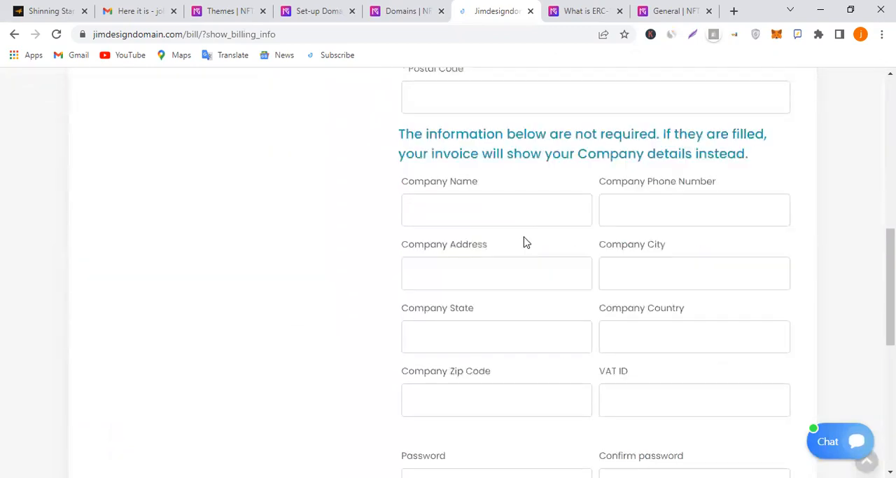
pyautogui.scroll(-4, 536, 258)
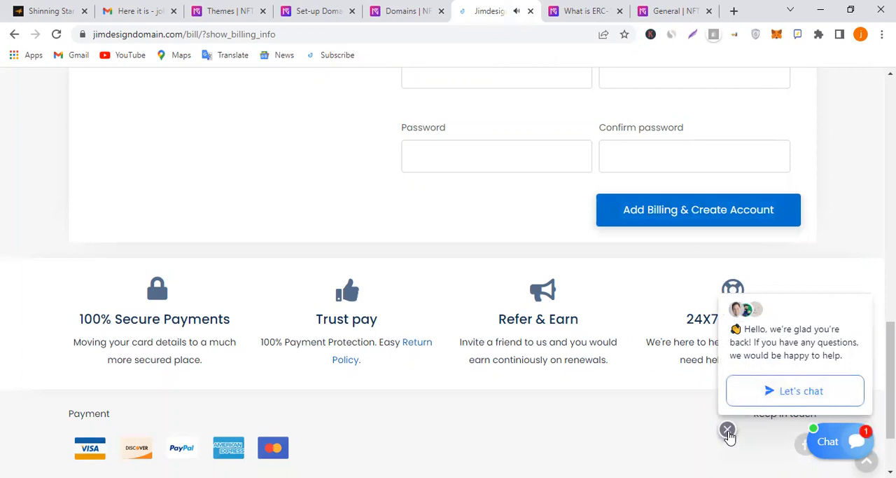
pyautogui.click(727, 429)
pyautogui.scroll(2, 652, 357)
pyautogui.scroll(10, 652, 357)
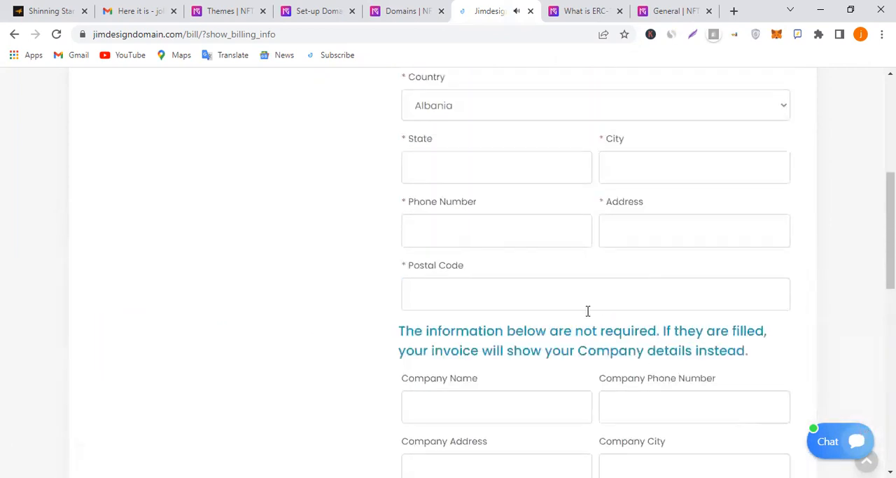
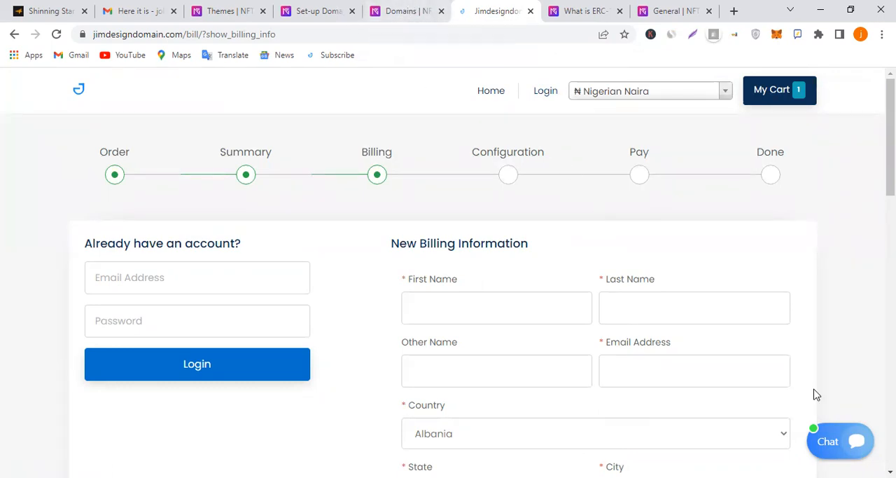
# Review the Set-up Domain guide on changing DNS records and connecting a third-party domain, and close the store's Add Existing Domain form
pyautogui.click(408, 9)
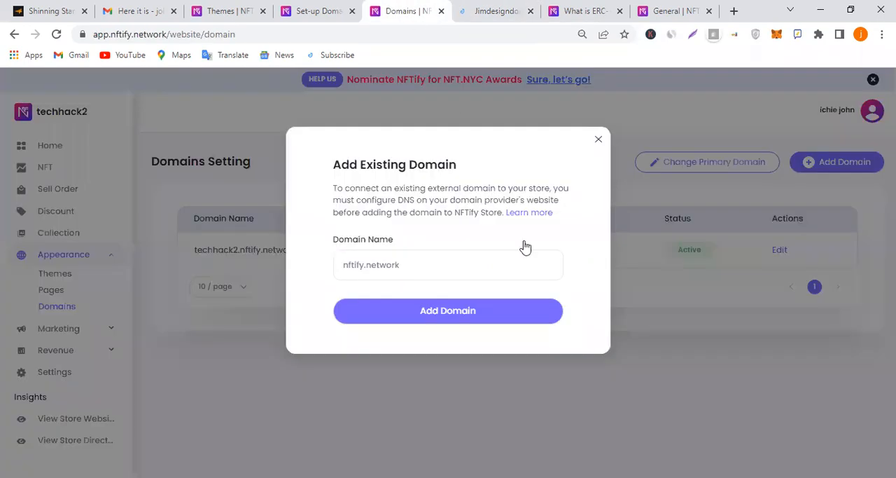
pyautogui.click(323, 10)
pyautogui.scroll(-15, 530, 341)
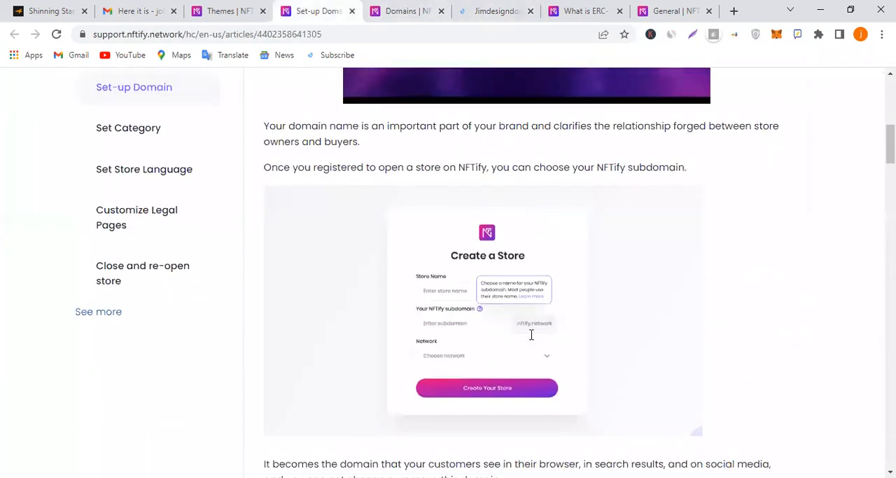
pyautogui.scroll(1, 530, 341)
pyautogui.scroll(-4, 530, 341)
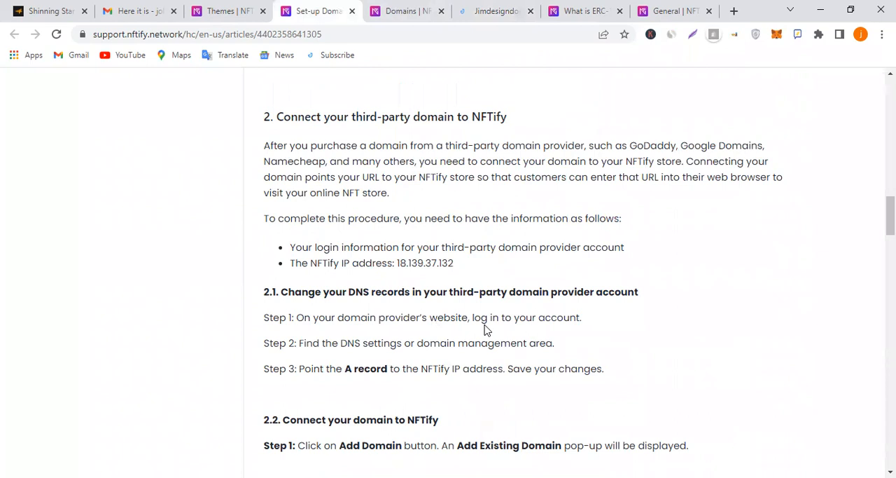
pyautogui.scroll(-5, 464, 317)
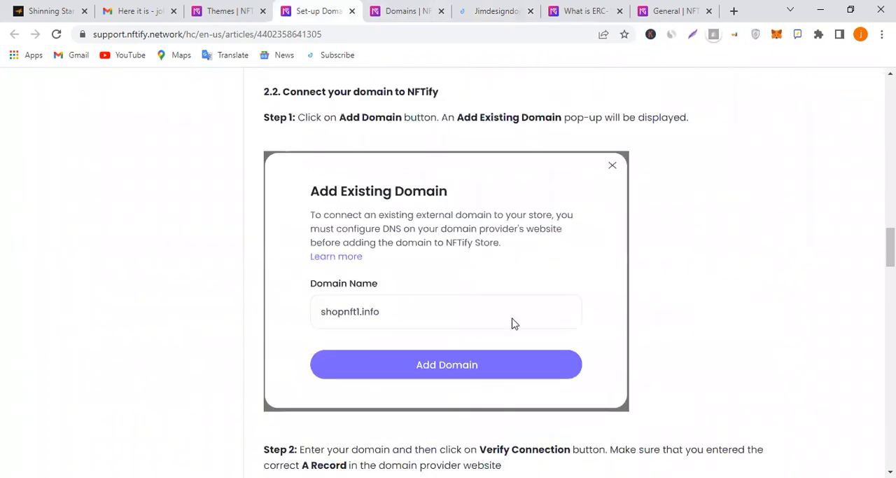
pyautogui.scroll(-2, 462, 364)
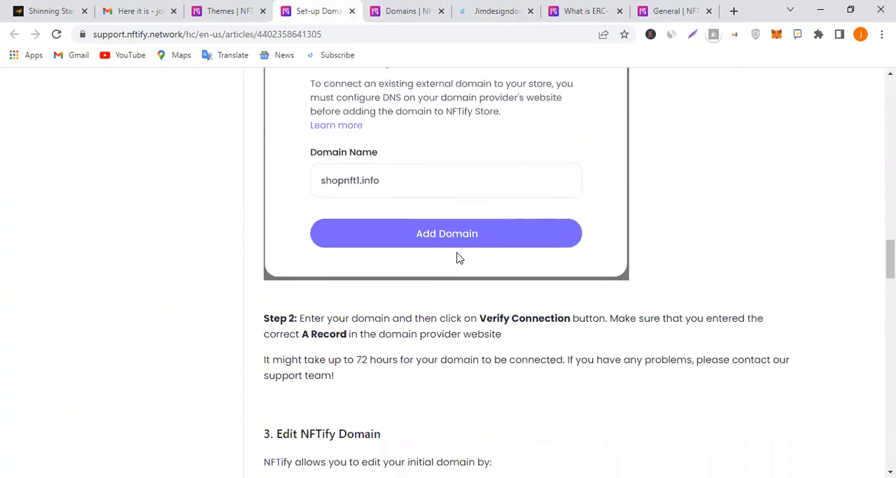
pyautogui.click(406, 8)
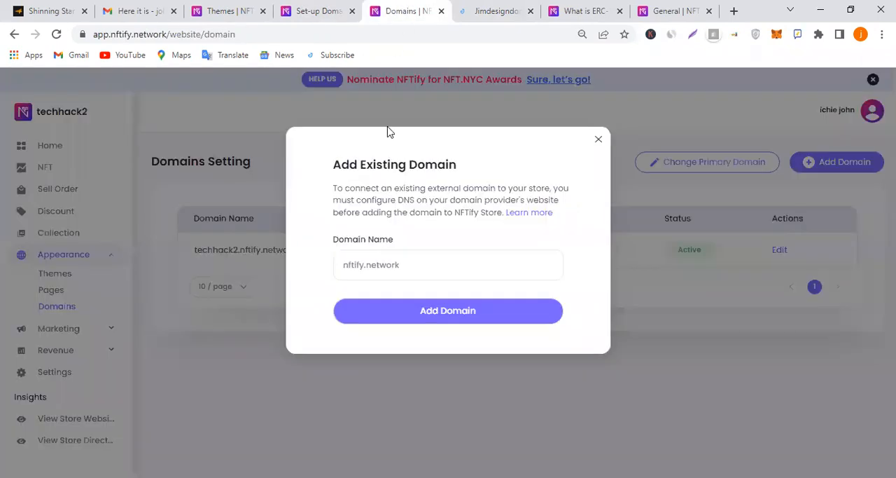
pyautogui.click(598, 140)
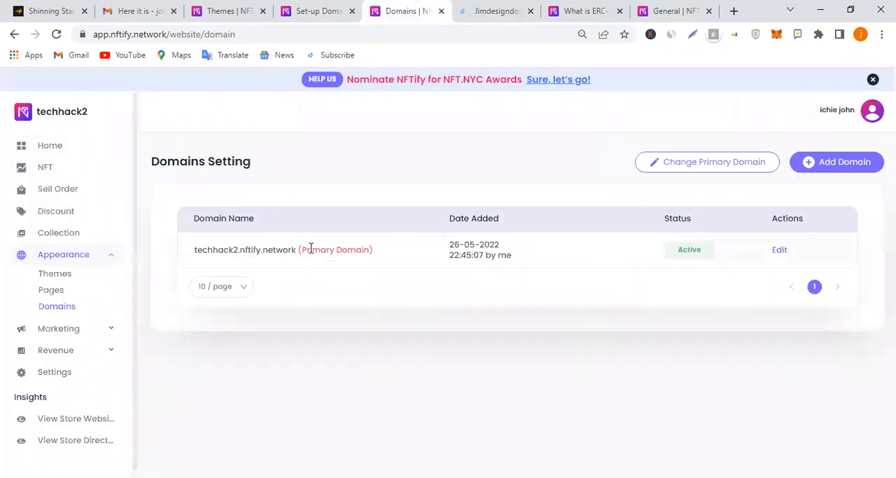
pyautogui.click(783, 250)
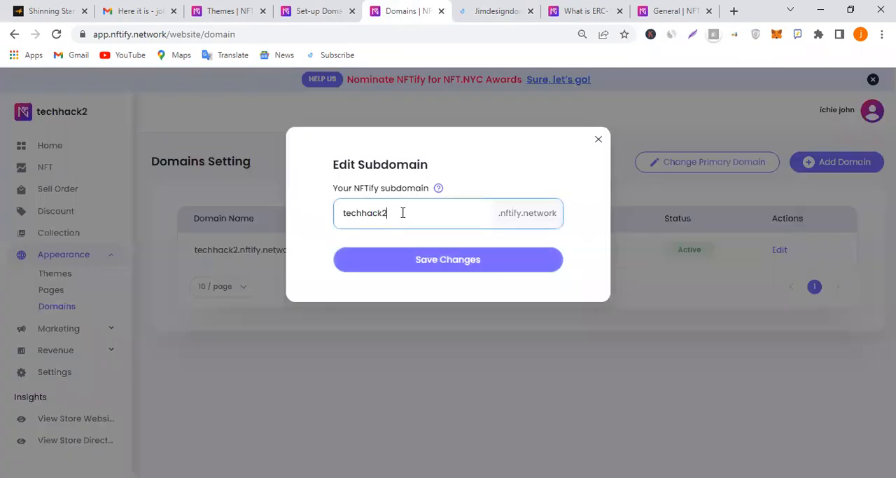
pyautogui.moveTo(402, 212); pyautogui.dragTo(319, 222)
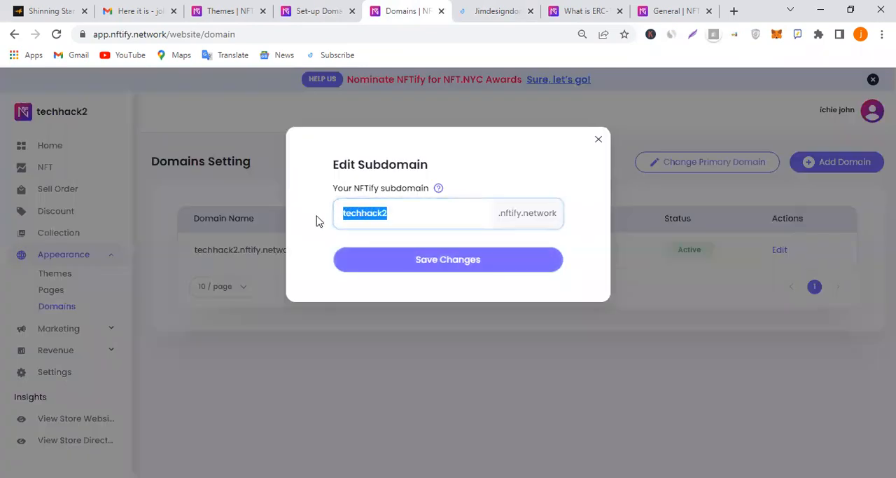
pyautogui.click(597, 141)
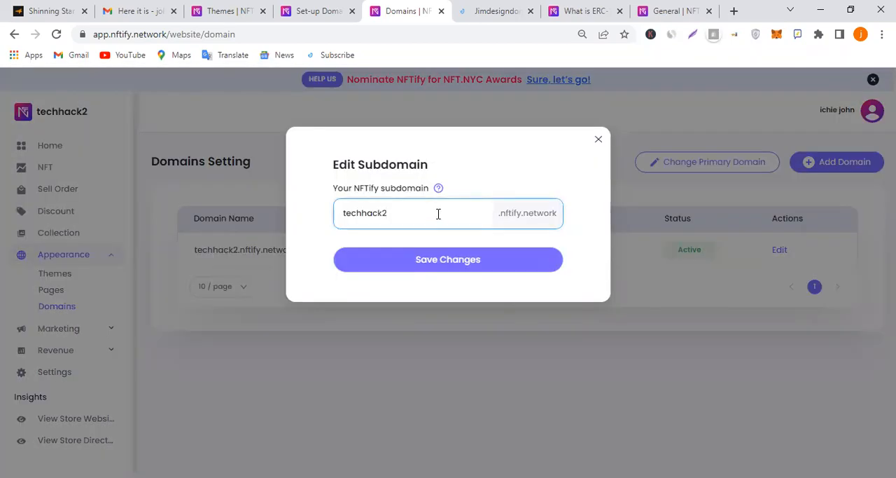
# Change the store's NFTify subdomain to techhackcommunity and save it
pyautogui.click(438, 214)
pyautogui.press('BackSpace')
pyautogui.write('community')
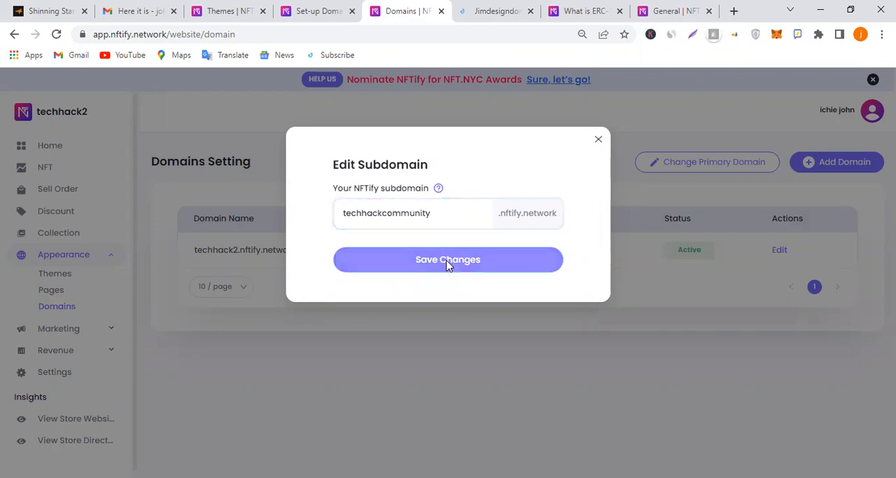
pyautogui.click(448, 260)
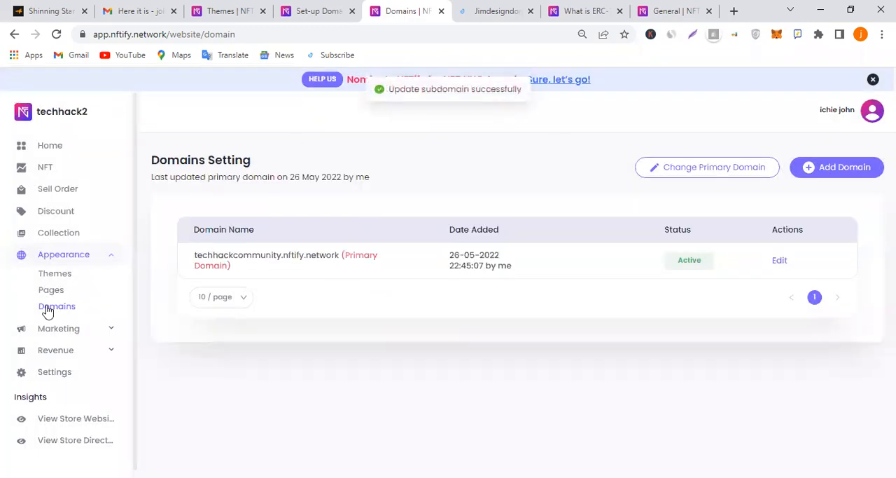
# Examine the store's payment tokens and the Add Custom Token form, closing the form without adding a token
pyautogui.click(63, 234)
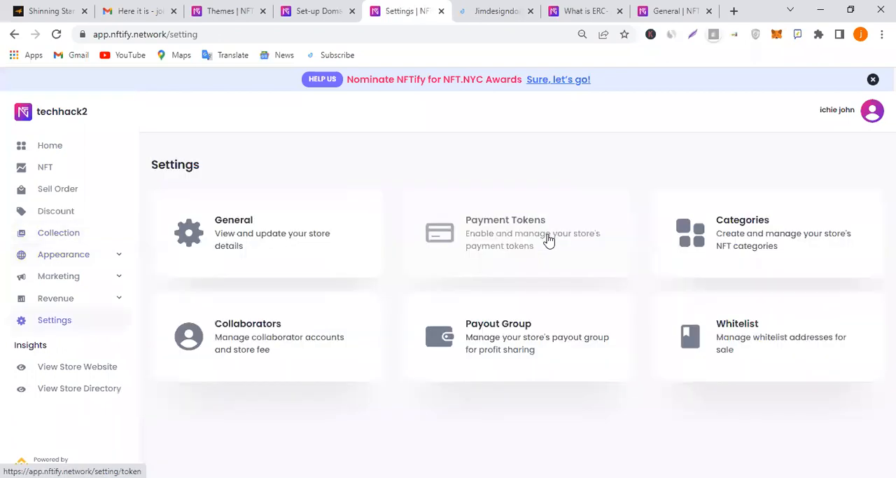
pyautogui.click(549, 240)
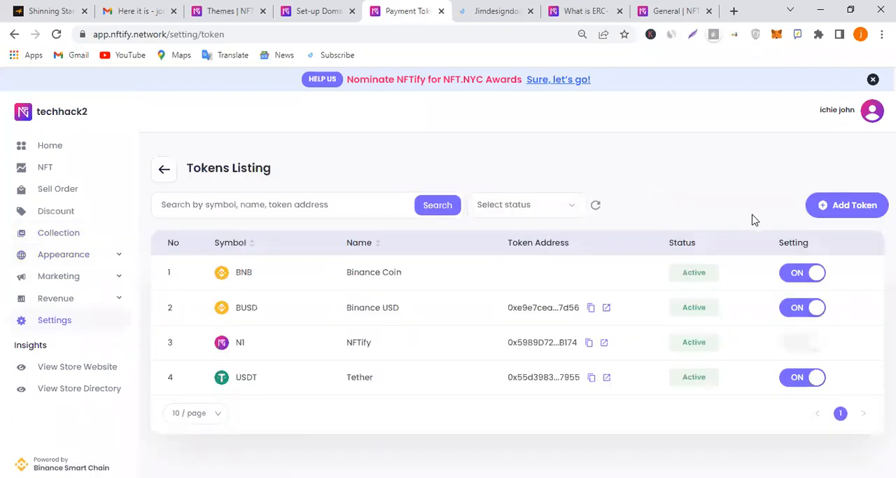
pyautogui.click(848, 210)
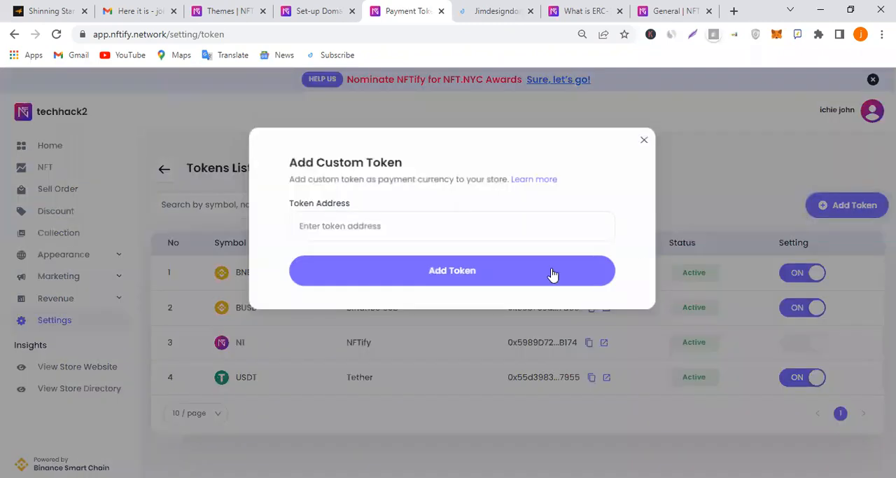
pyautogui.click(455, 233)
pyautogui.click(618, 181)
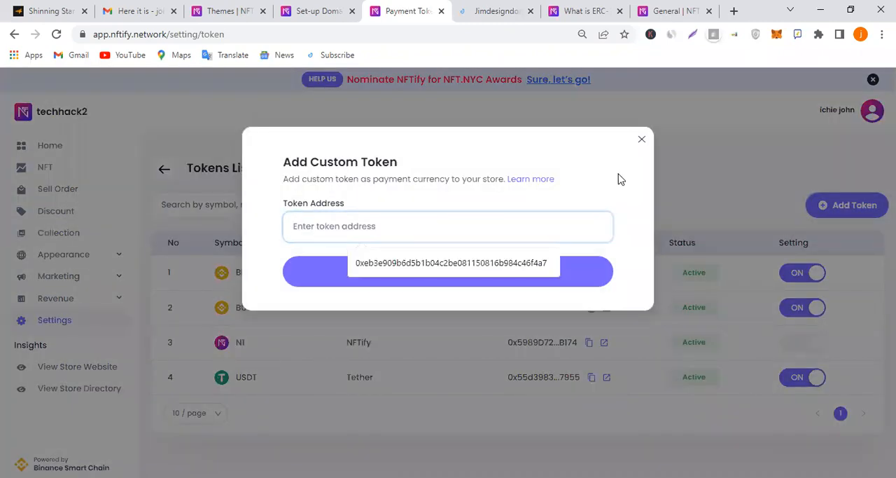
pyautogui.click(640, 141)
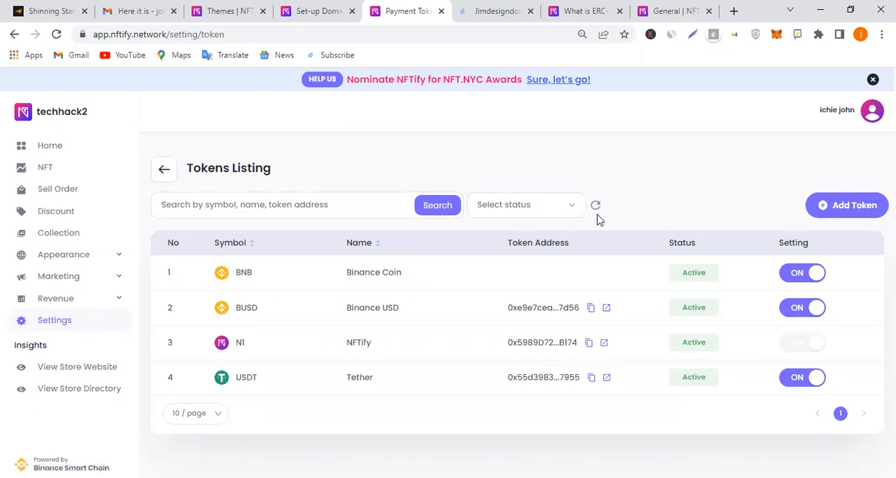
# Switch off the Sports category in the store's category settings and save the change
pyautogui.click(166, 172)
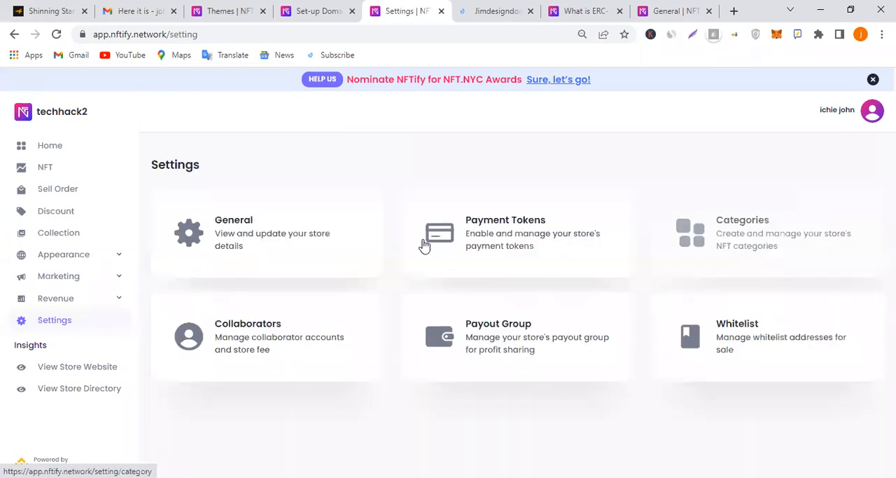
pyautogui.click(625, 246)
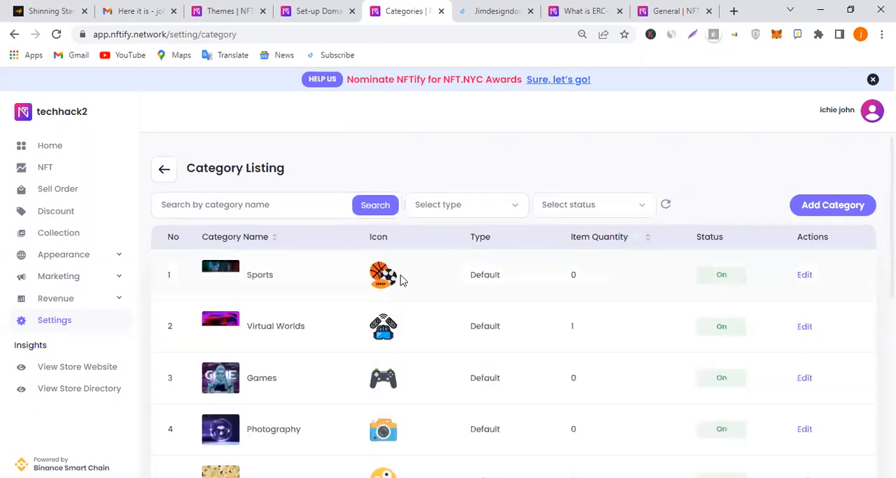
pyautogui.click(805, 276)
pyautogui.scroll(-2, 546, 322)
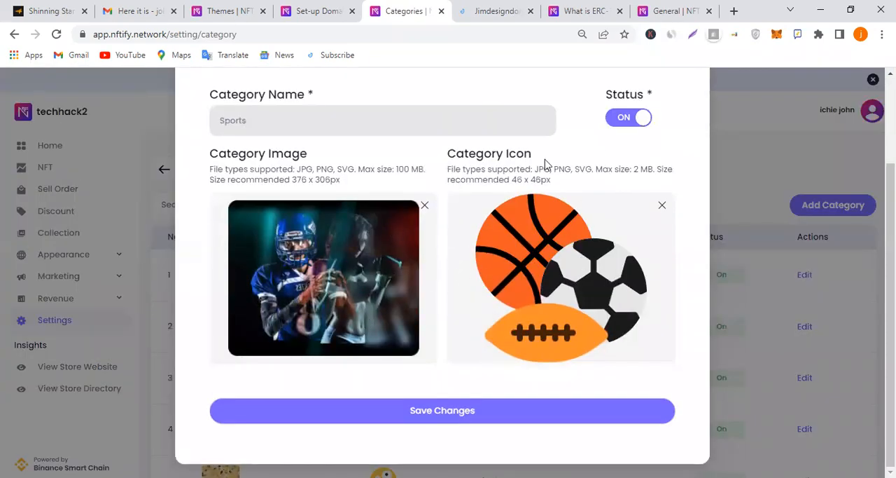
pyautogui.scroll(2, 566, 291)
pyautogui.click(635, 234)
pyautogui.click(636, 234)
pyautogui.click(648, 234)
pyautogui.click(697, 140)
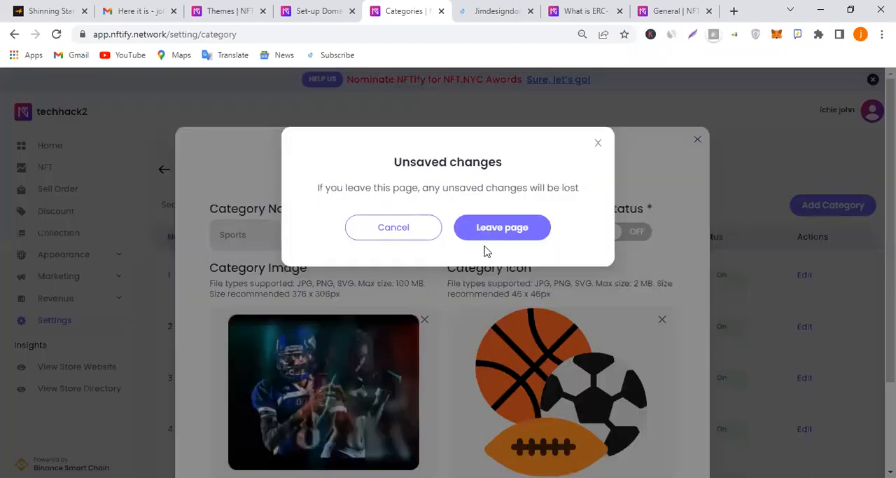
pyautogui.click(392, 227)
pyautogui.scroll(-2, 463, 316)
pyautogui.click(452, 418)
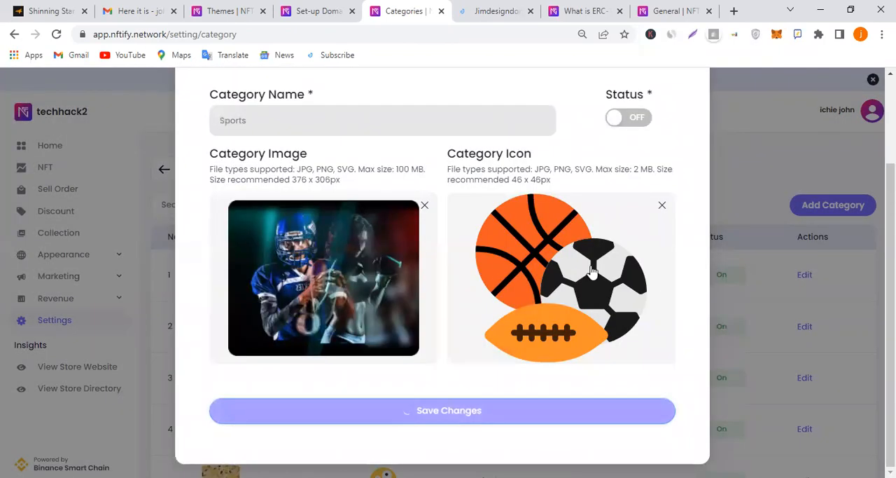
# Set the Games category's status to off and save the change
pyautogui.scroll(-3, 636, 296)
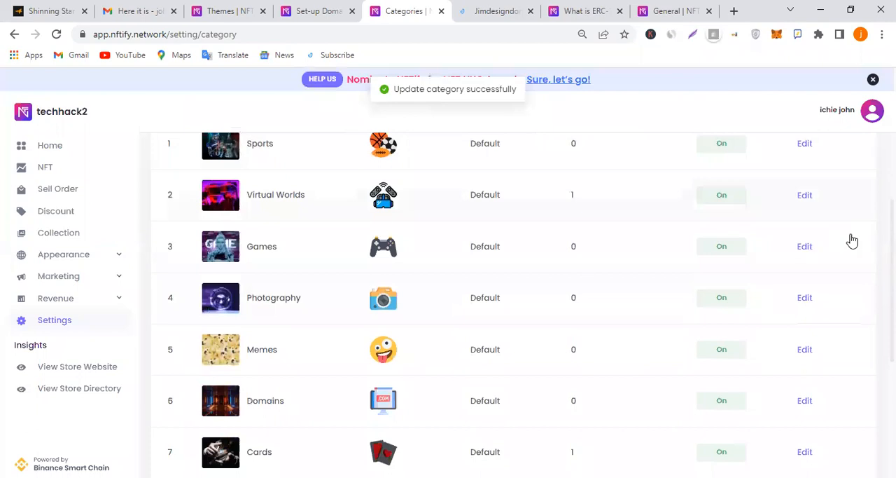
pyautogui.click(807, 247)
pyautogui.scroll(-2, 490, 280)
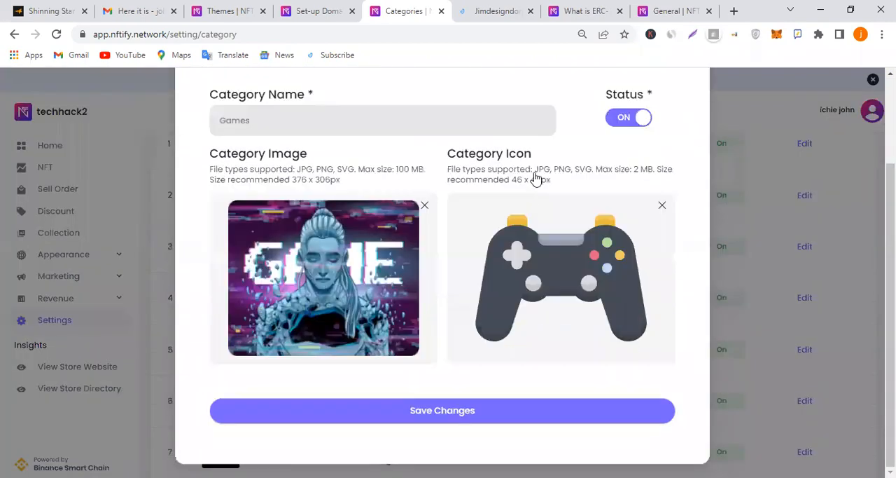
pyautogui.click(622, 117)
pyautogui.click(502, 415)
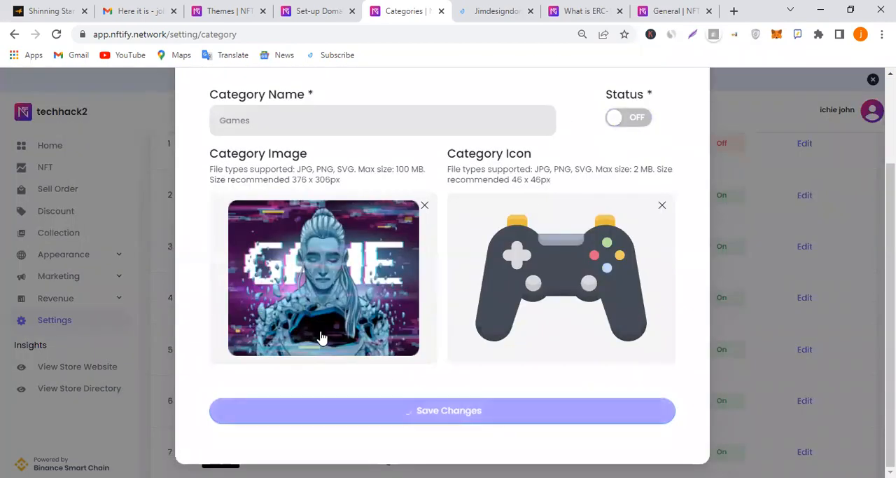
# Disable the Domains category in the category listing and save the change
pyautogui.scroll(-3, 424, 369)
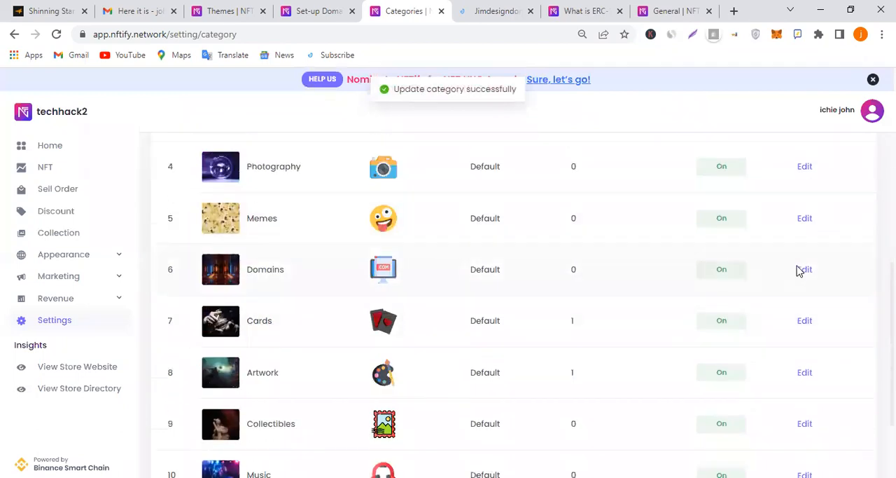
pyautogui.scroll(-1, 800, 271)
pyautogui.click(808, 204)
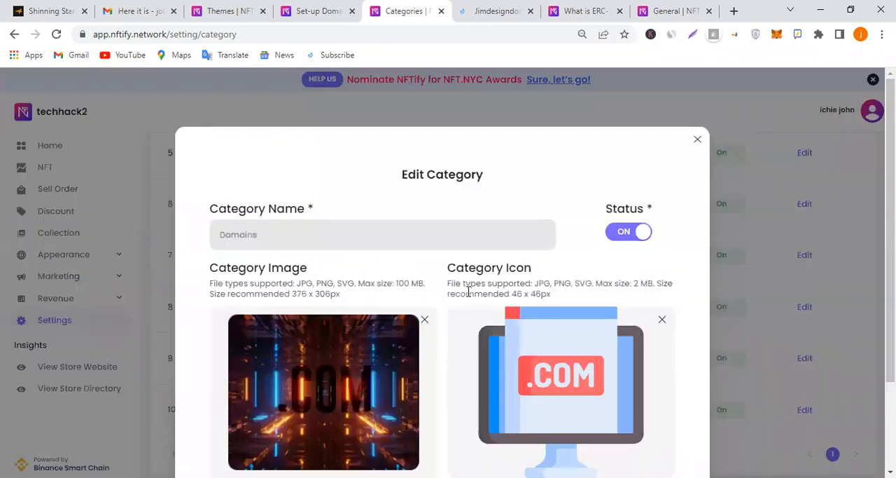
pyautogui.scroll(-2, 469, 290)
pyautogui.click(625, 120)
pyautogui.click(546, 412)
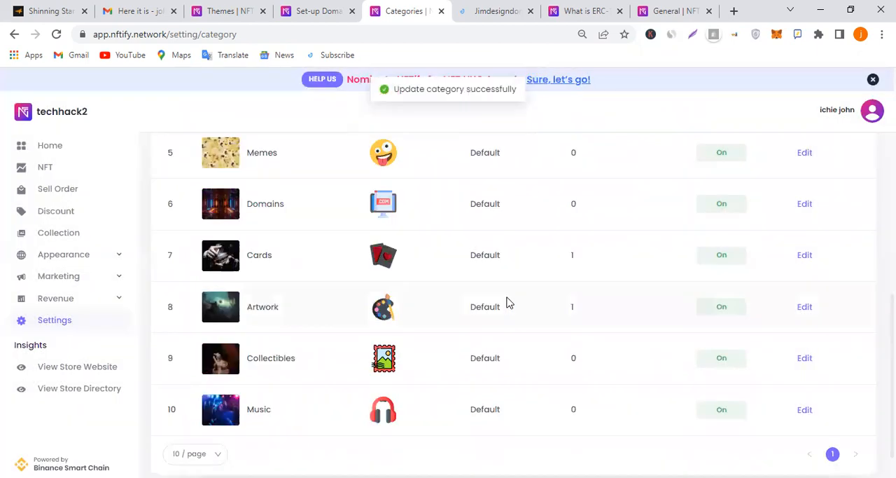
# Check the category statuses, open the store website at techhackcommunity.nftify.network and reload it
pyautogui.scroll(-1, 509, 303)
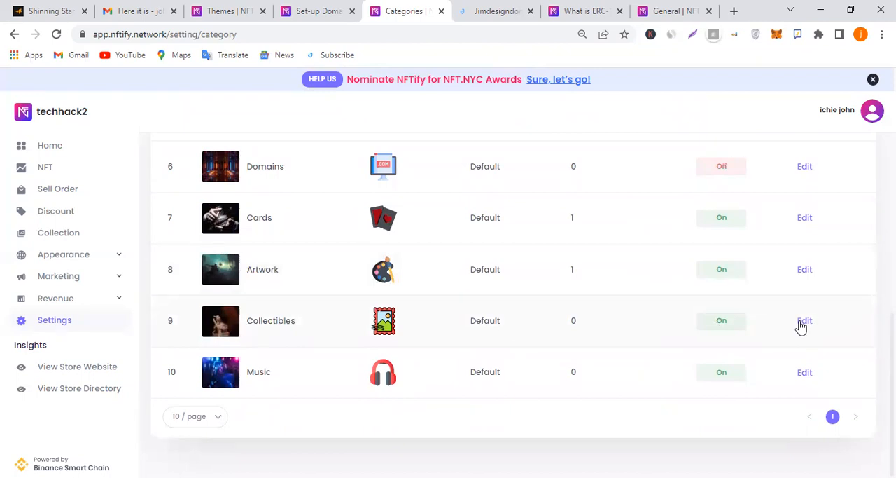
pyautogui.scroll(1, 697, 338)
pyautogui.scroll(4, 697, 339)
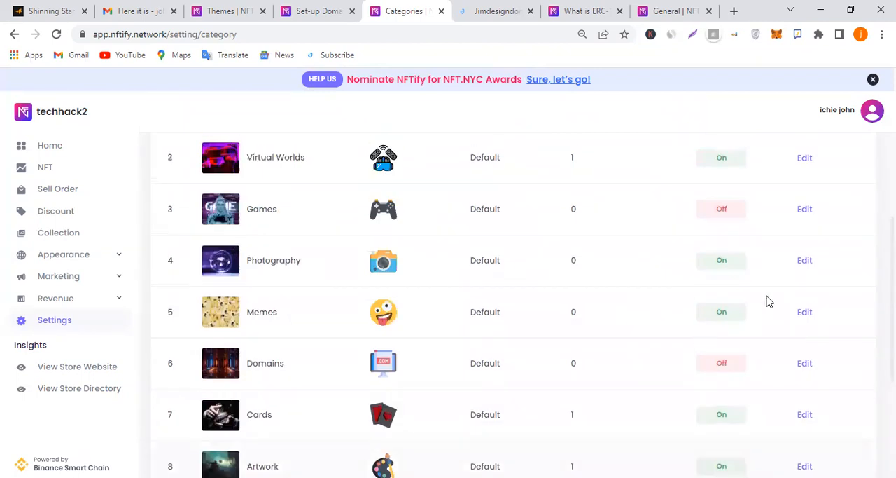
pyautogui.scroll(2, 437, 272)
pyautogui.scroll(1, 437, 272)
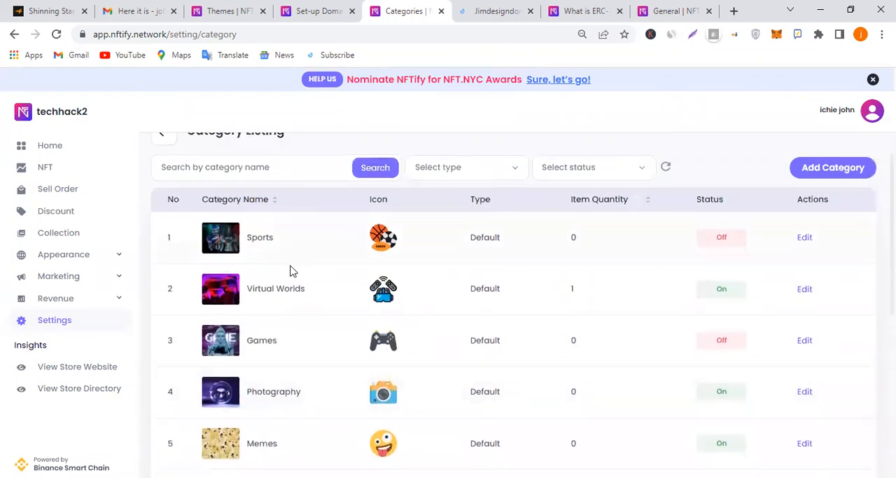
pyautogui.click(70, 369)
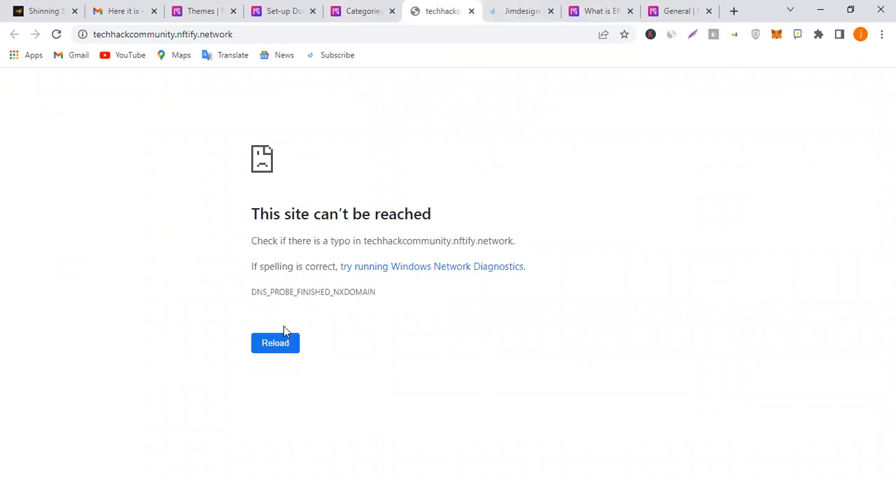
pyautogui.click(285, 346)
pyautogui.click(285, 346)
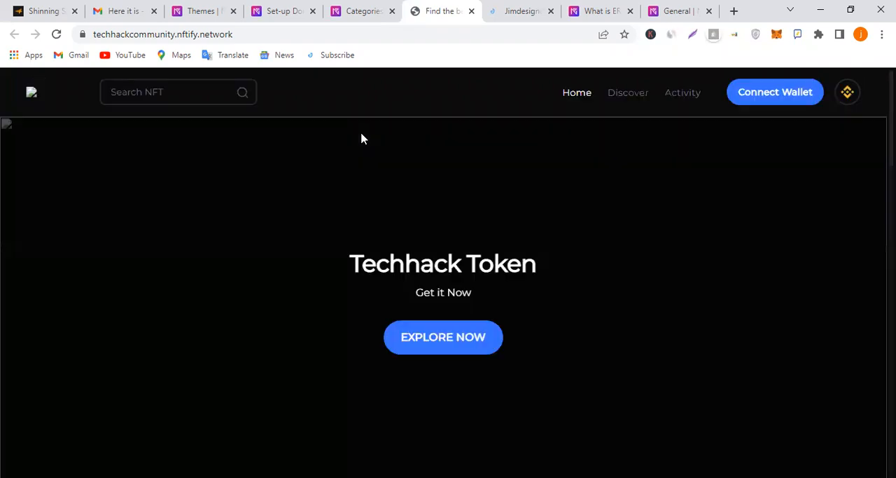
# Refresh the storefront home page and examine its banner and NFT listings
pyautogui.scroll(-3, 330, 252)
pyautogui.scroll(3, 330, 252)
pyautogui.click(60, 39)
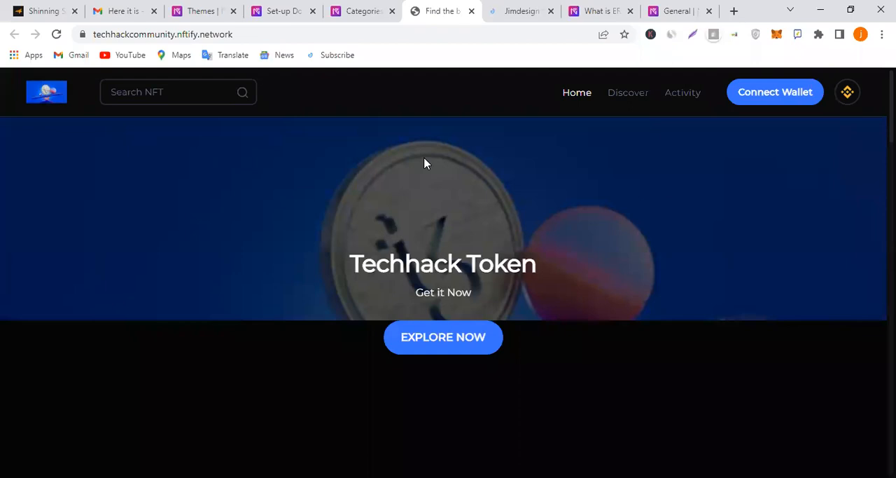
pyautogui.scroll(-10, 466, 222)
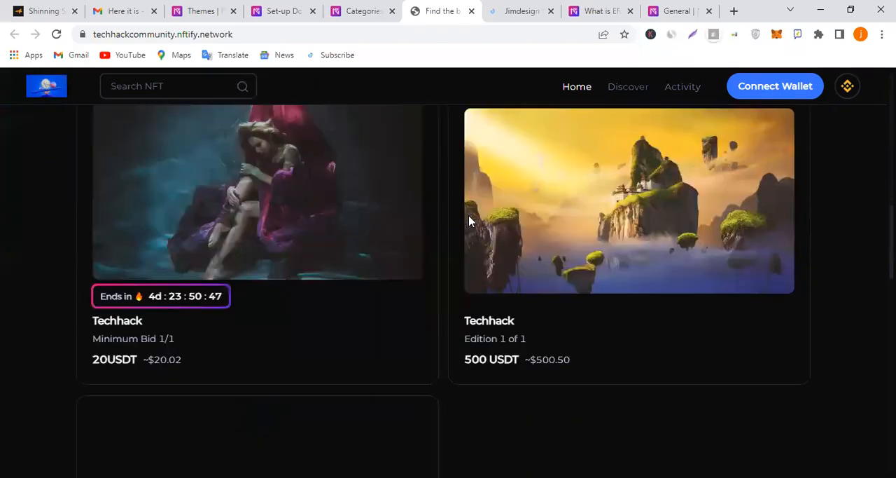
# Connect a MetaMask wallet to the storefront
pyautogui.scroll(-10, 469, 221)
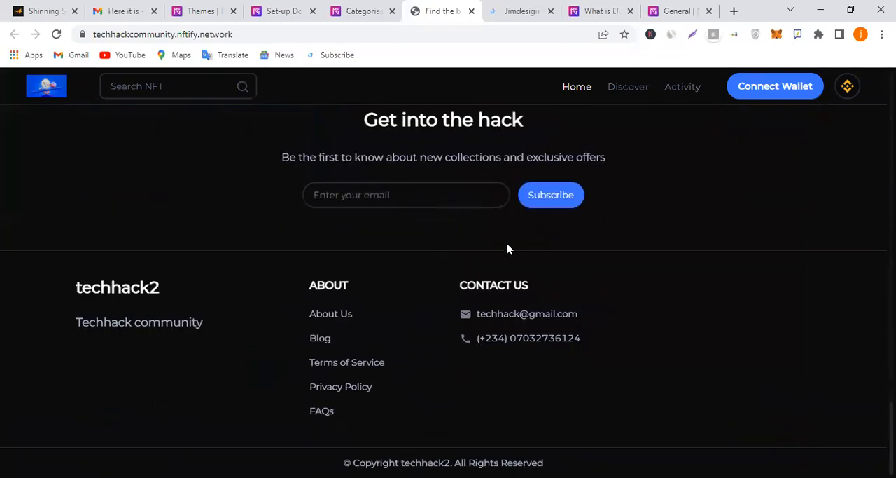
pyautogui.scroll(20, 509, 238)
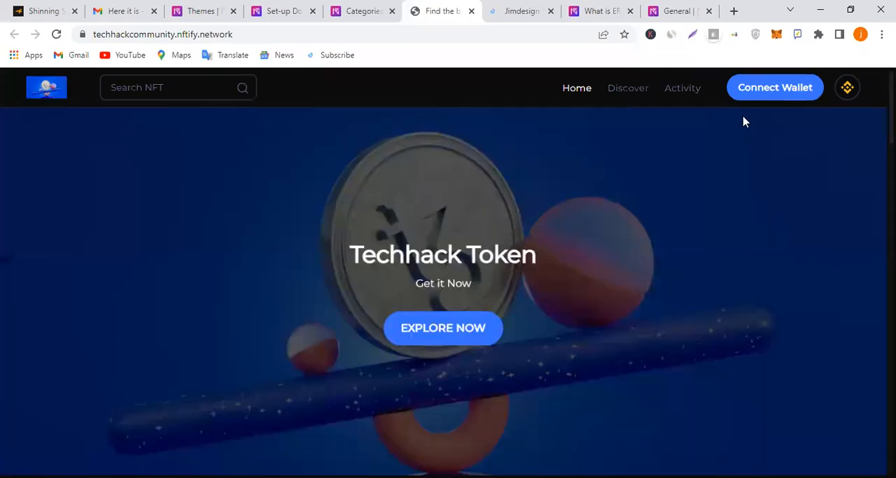
pyautogui.click(762, 98)
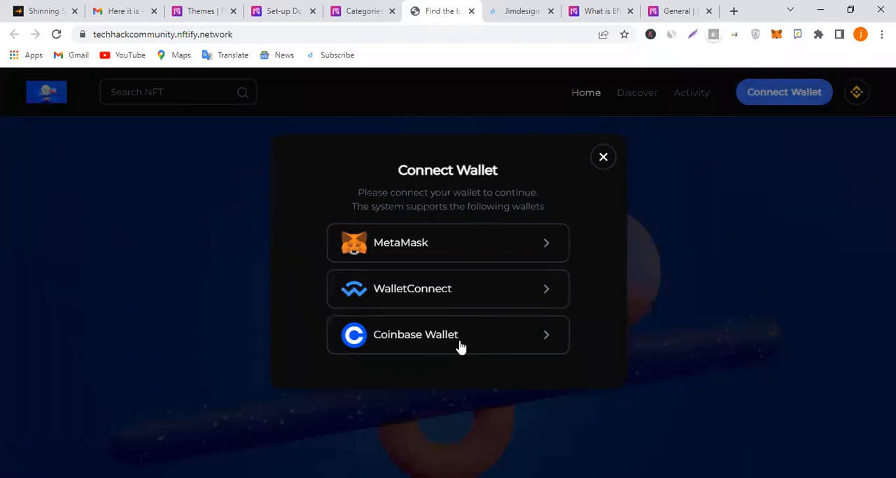
pyautogui.click(520, 249)
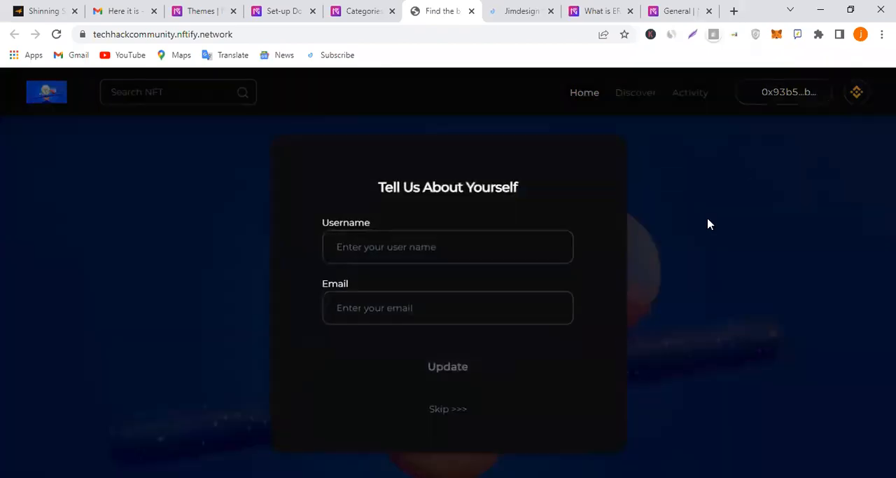
pyautogui.click(459, 235)
# Set the profile username to Techhack, fill in the email address and save the profile update
pyautogui.click(453, 246)
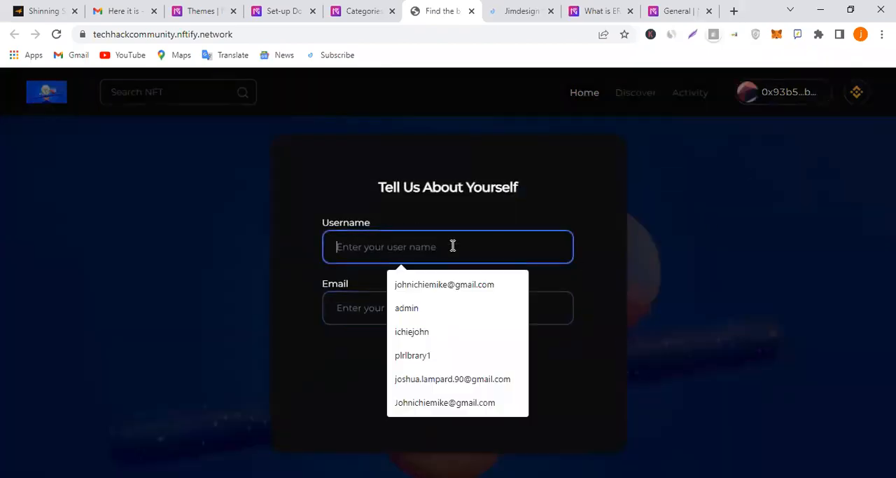
pyautogui.write('Techhack')
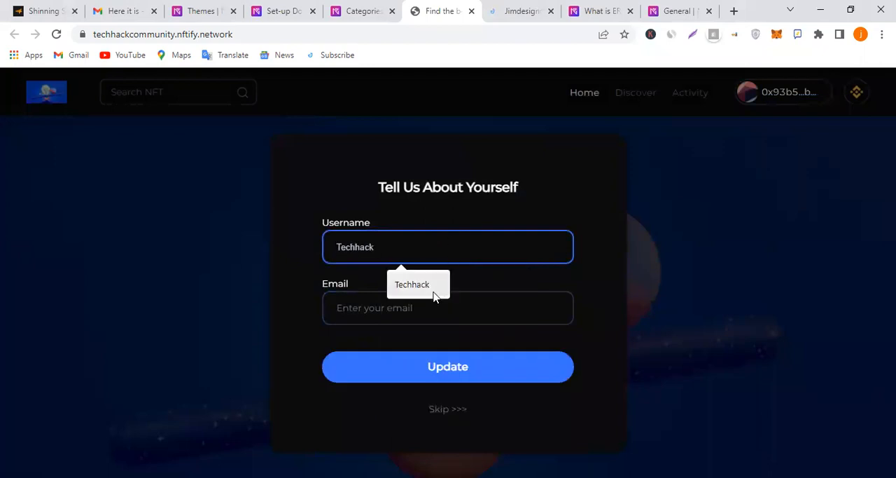
pyautogui.click(432, 293)
pyautogui.click(434, 302)
pyautogui.click(441, 345)
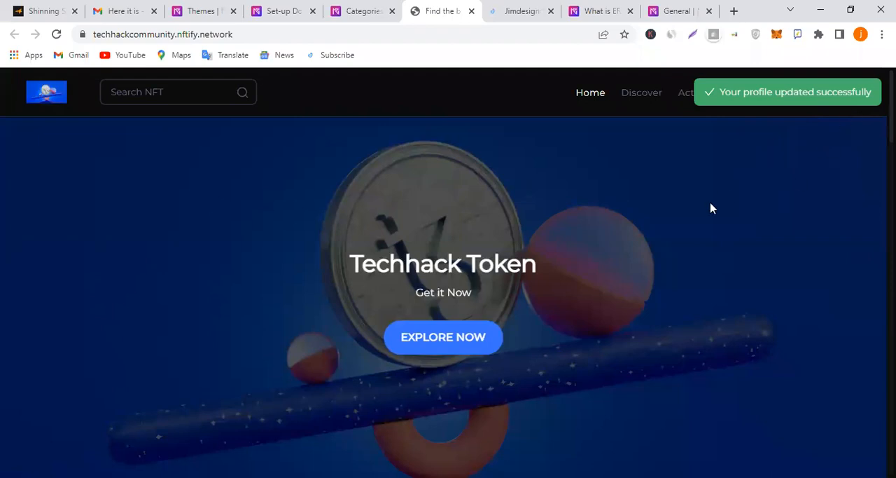
# Examine the storefront home page with the wallet connected, including its banner, highlighted auction and account name
pyautogui.scroll(-3, 704, 213)
pyautogui.scroll(3, 704, 214)
pyautogui.scroll(-5, 633, 197)
pyautogui.scroll(3, 766, 105)
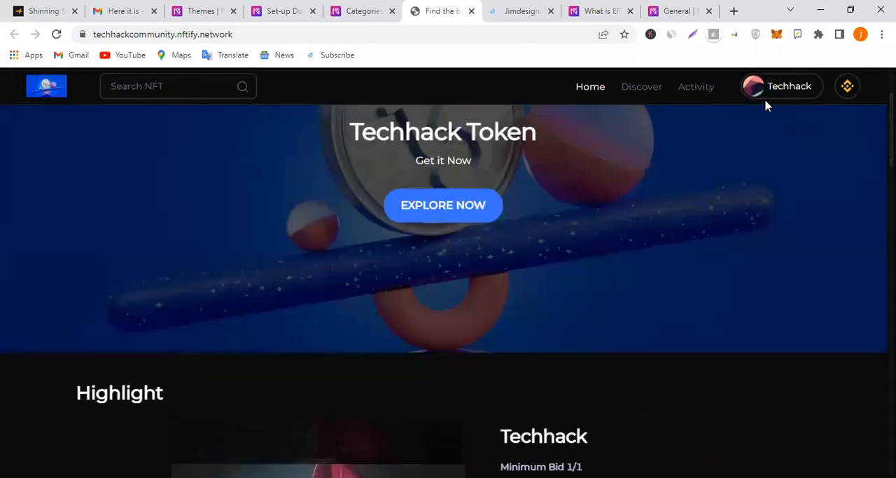
pyautogui.scroll(-3, 587, 251)
pyautogui.scroll(5, 586, 250)
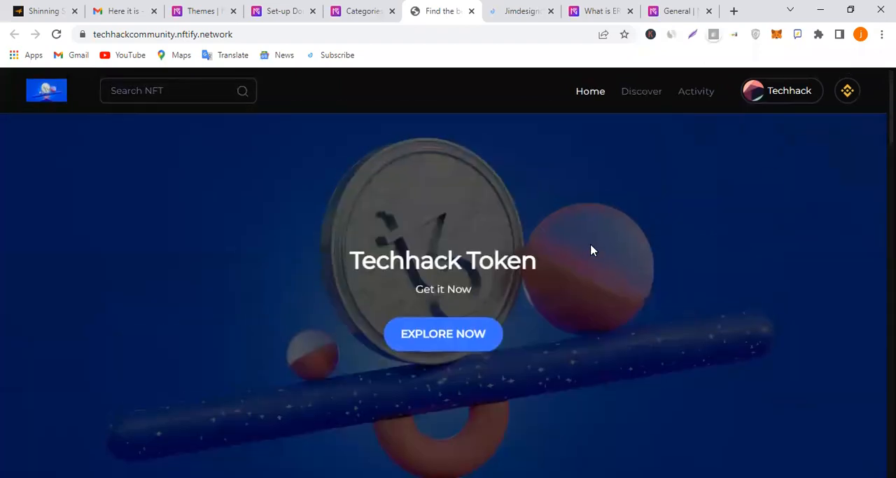
pyautogui.scroll(-5, 625, 237)
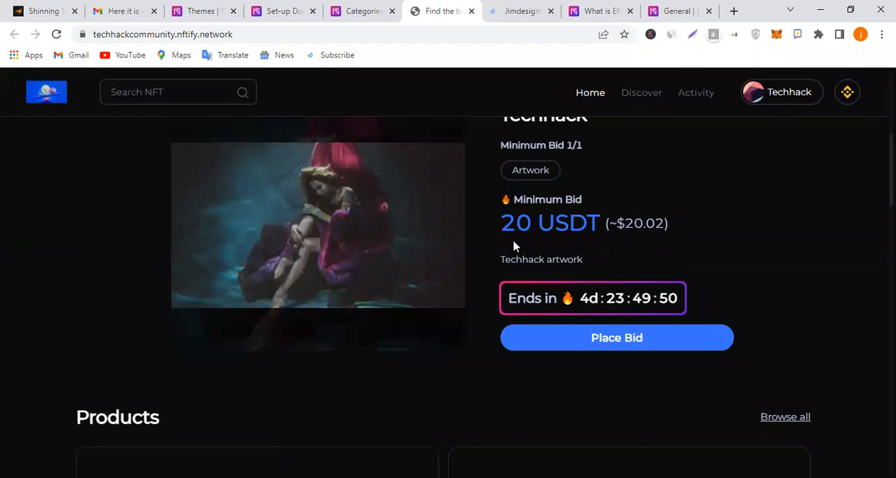
pyautogui.scroll(5, 642, 200)
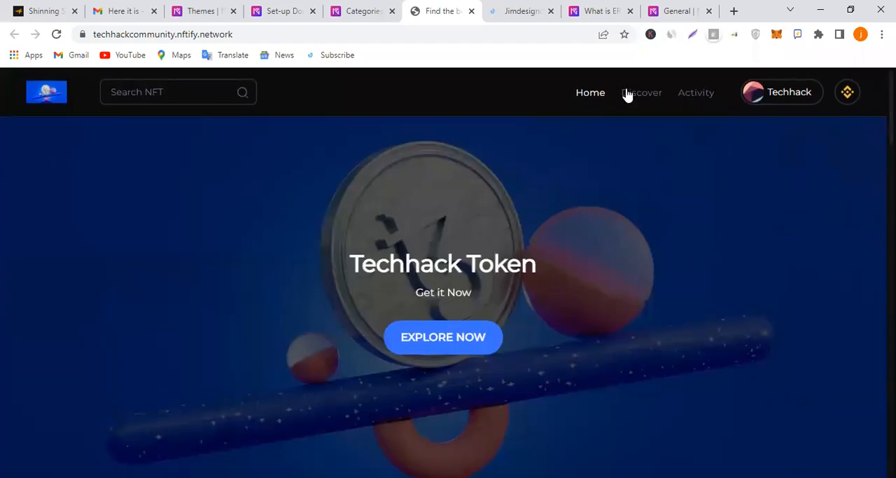
pyautogui.scroll(-5, 594, 229)
pyautogui.scroll(3, 591, 248)
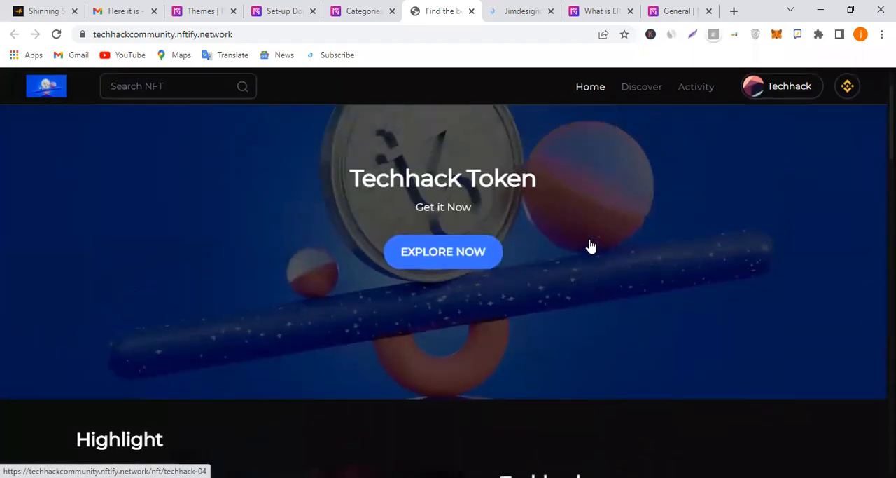
pyautogui.scroll(2, 591, 247)
# Explore all store items, filtering them by Artwork and Cards before returning to All Items
pyautogui.click(468, 344)
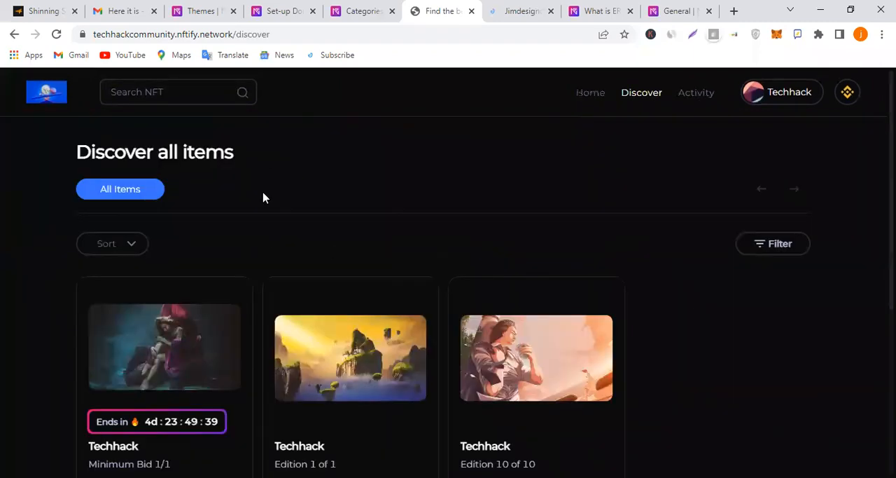
pyautogui.scroll(-3, 364, 212)
pyautogui.scroll(3, 540, 224)
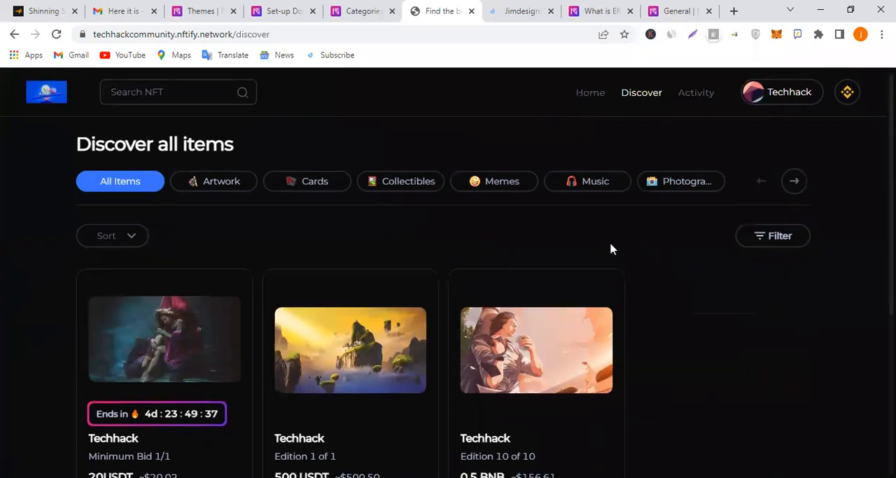
pyautogui.click(220, 185)
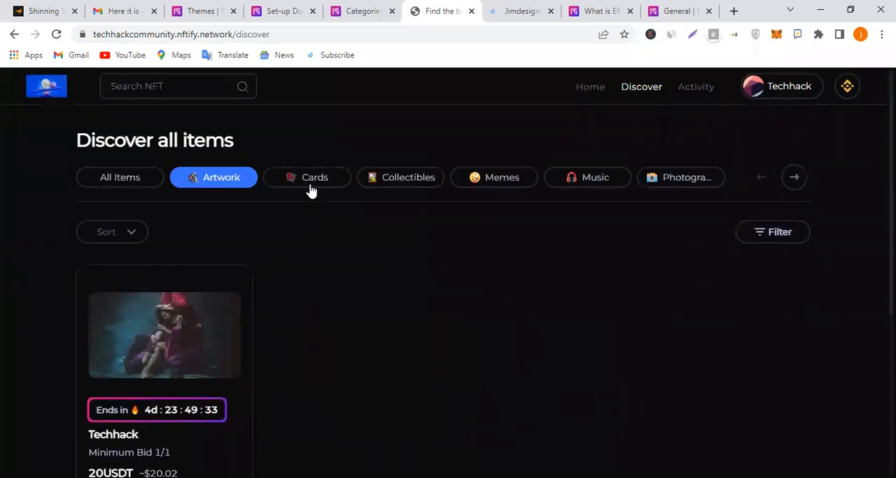
pyautogui.click(311, 186)
pyautogui.click(124, 192)
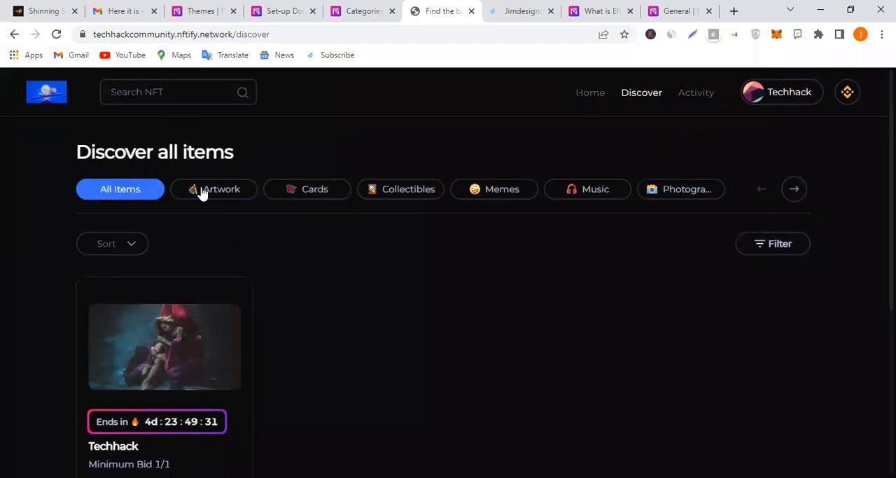
pyautogui.scroll(-3, 532, 210)
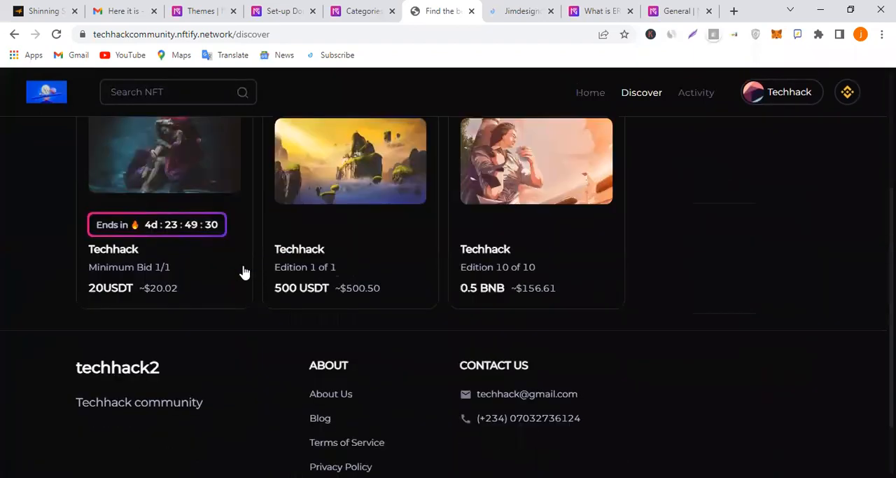
pyautogui.scroll(1, 178, 320)
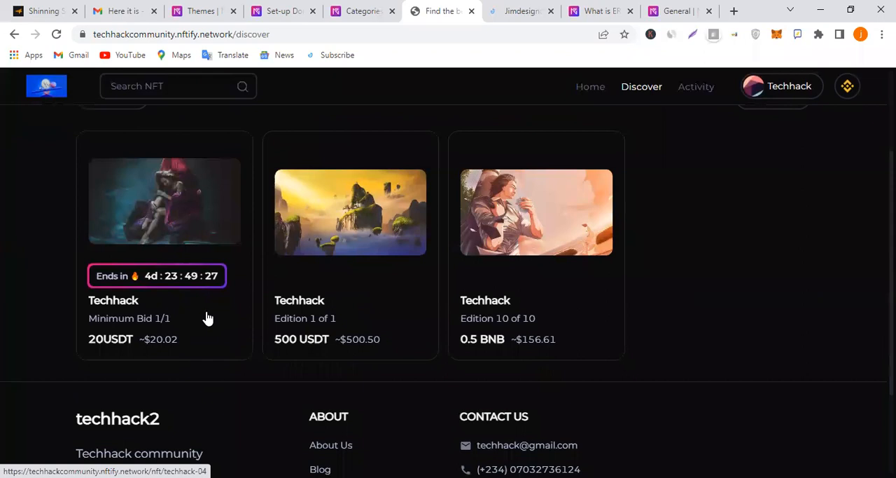
# Open the auctioned Techhack artwork and examine its bid history, description, About Artist and Chain Info details
pyautogui.click(177, 317)
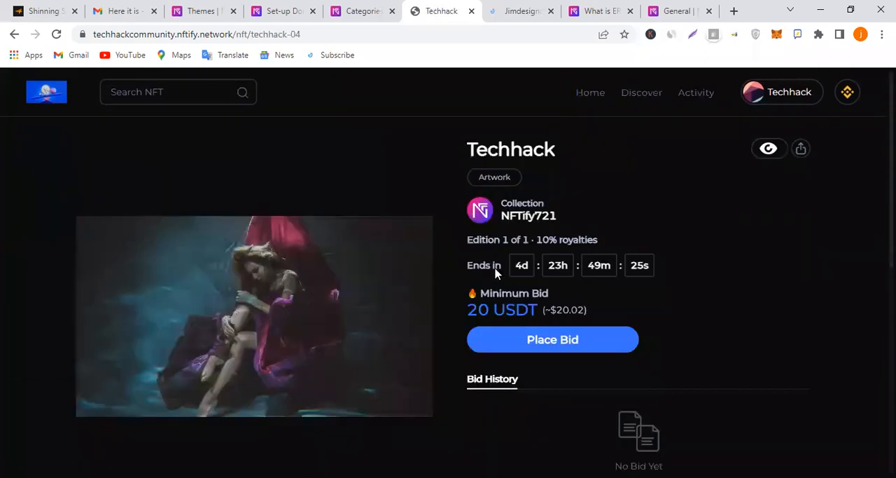
pyautogui.scroll(-1, 491, 270)
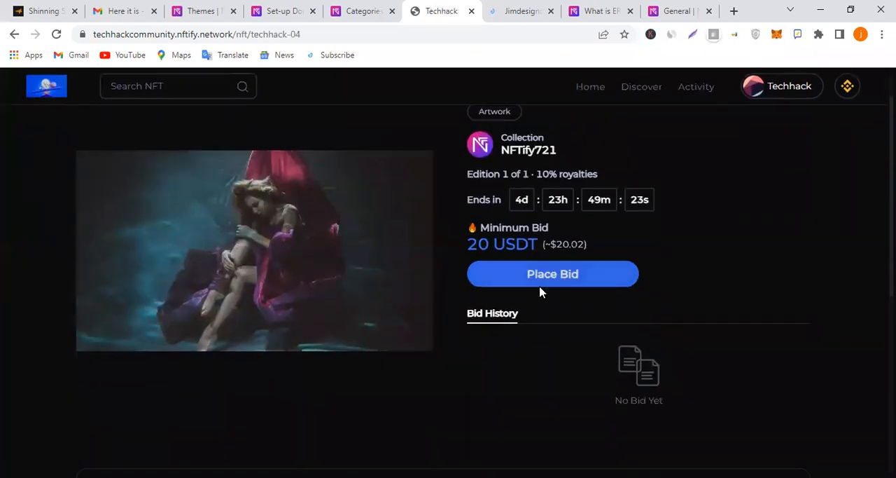
pyautogui.scroll(-3, 540, 293)
pyautogui.scroll(2, 536, 308)
pyautogui.scroll(-1, 532, 316)
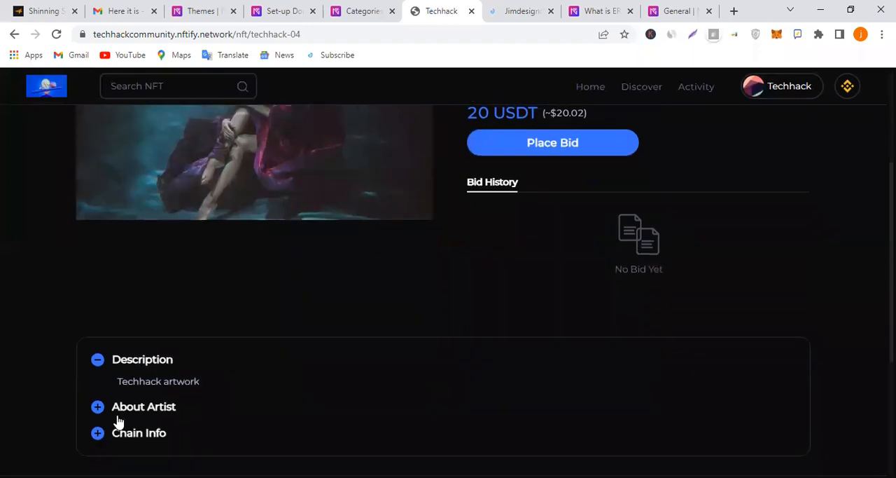
pyautogui.click(156, 408)
pyautogui.scroll(-2, 180, 397)
pyautogui.click(143, 345)
pyautogui.scroll(-2, 336, 343)
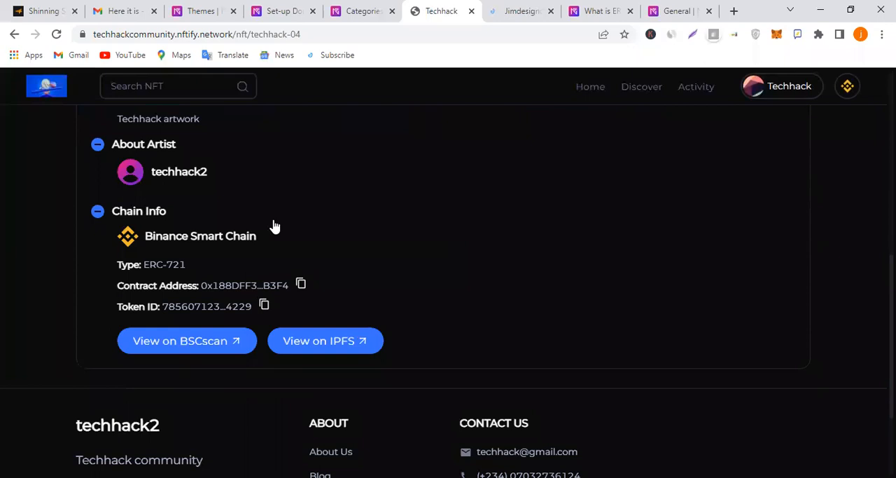
pyautogui.click(98, 212)
# Try to place a 20 USDT bid on the Techhack artwork by approving the currency, and close the bid dialog
pyautogui.scroll(5, 538, 267)
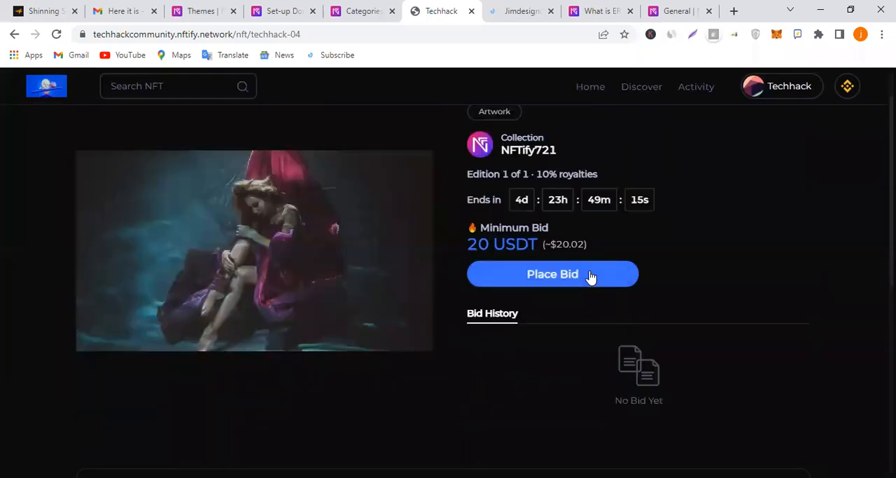
pyautogui.click(503, 274)
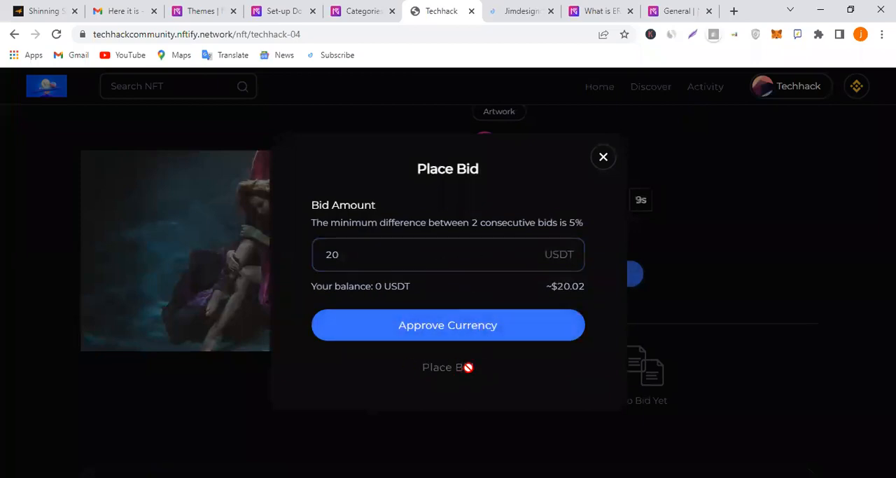
pyautogui.click(490, 333)
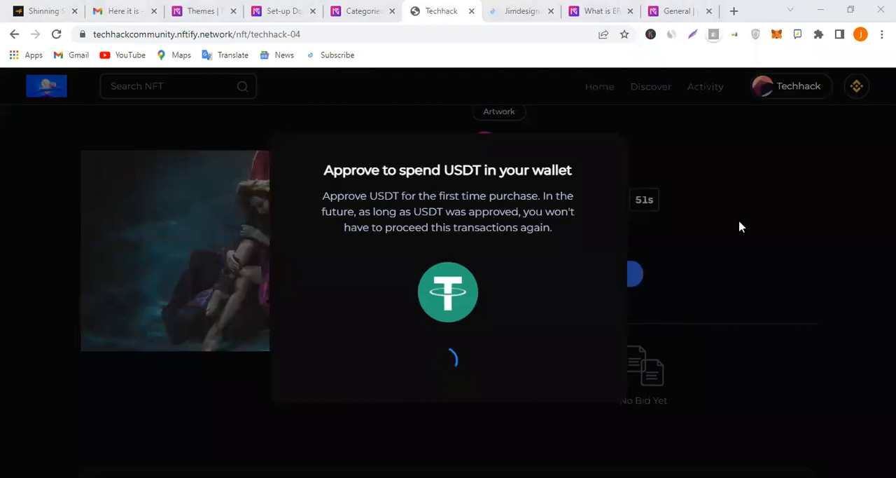
pyautogui.click(604, 156)
pyautogui.scroll(2, 732, 224)
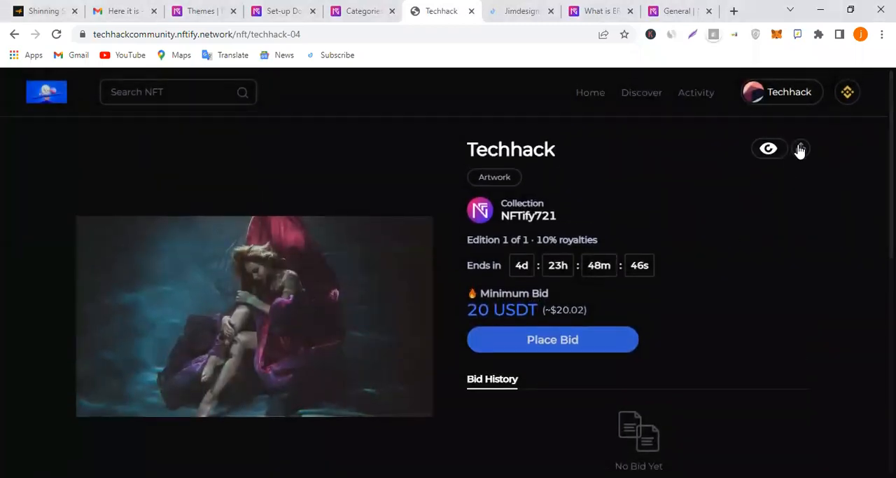
# Return to the storefront home page and open the Techhack NFT priced at 500 USDT to view its details
pyautogui.click(587, 97)
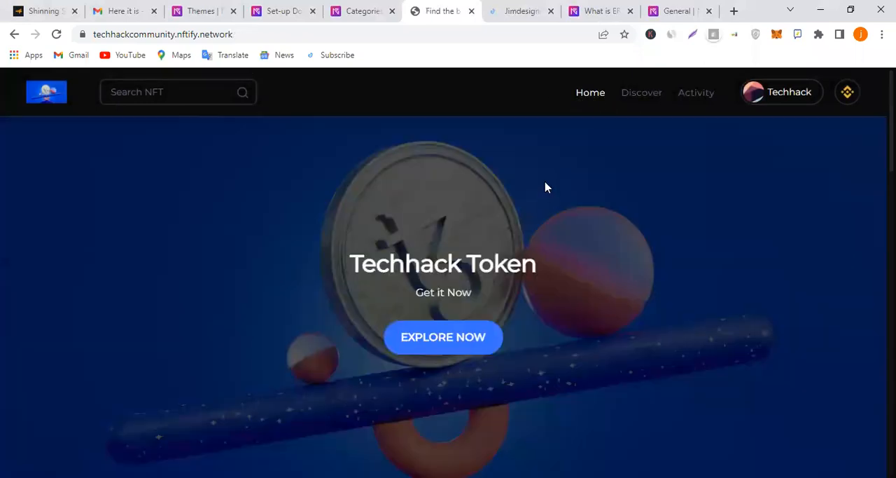
pyautogui.scroll(-8, 519, 246)
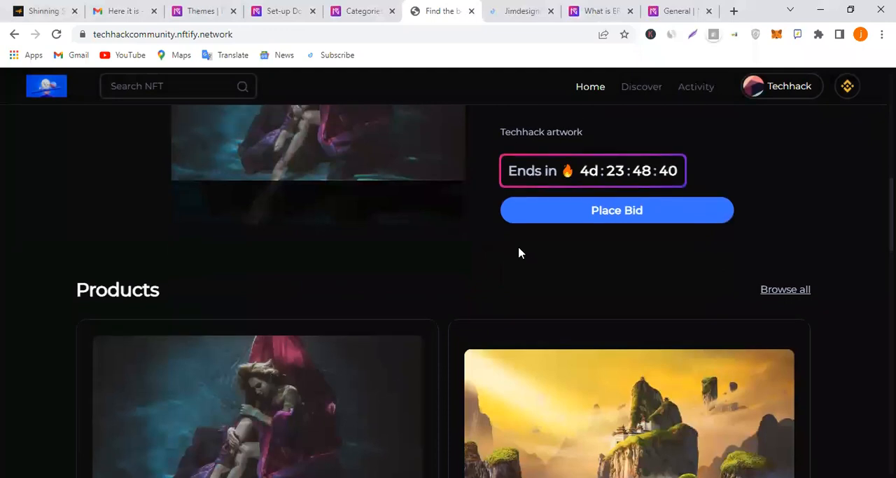
pyautogui.scroll(3, 519, 251)
pyautogui.scroll(-6, 518, 250)
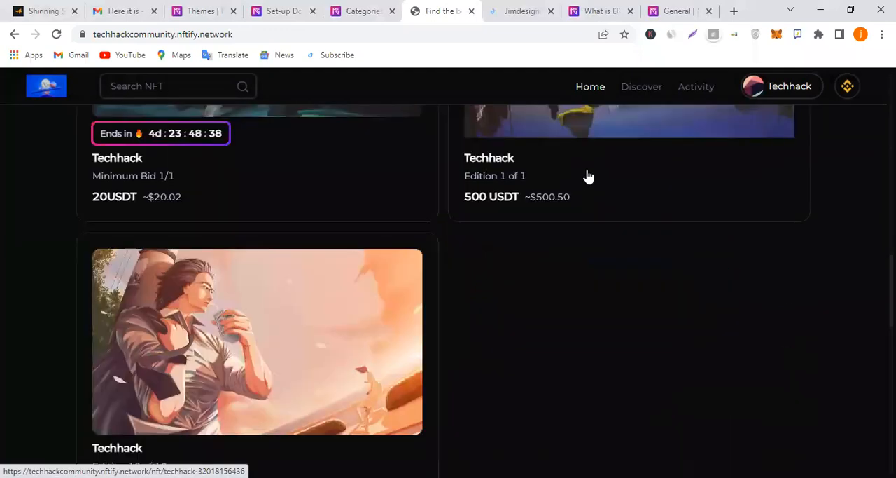
pyautogui.click(468, 185)
pyautogui.scroll(-2, 646, 220)
pyautogui.scroll(2, 706, 257)
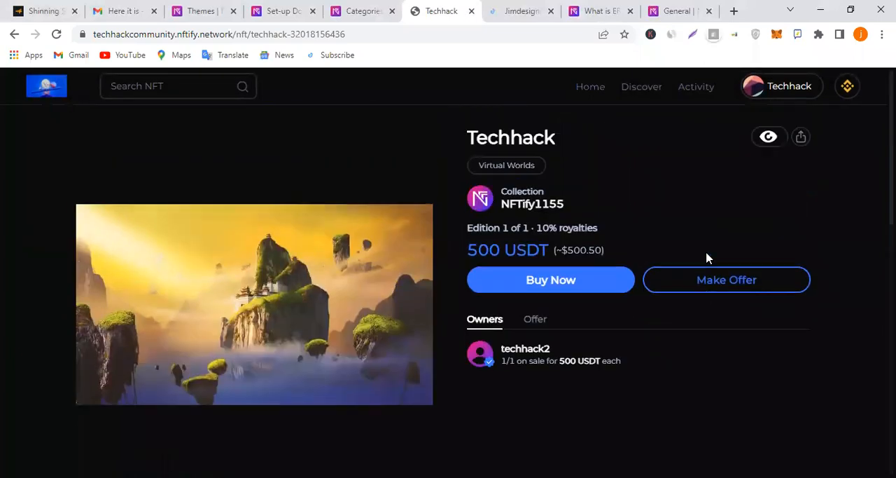
# Try to make an offer of 1,000 USDT for 1 copy of the Techhack NFT by approving the currency, and close the offer dialog
pyautogui.click(713, 292)
pyautogui.click(475, 264)
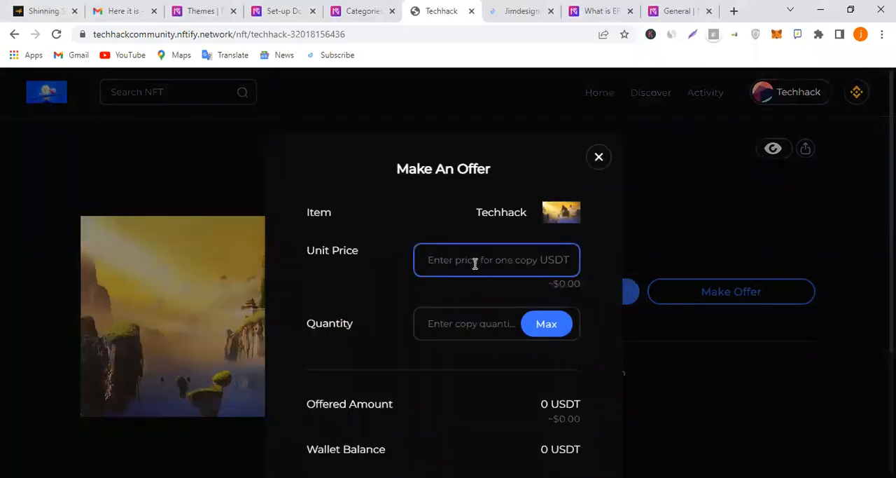
pyautogui.write('1000')
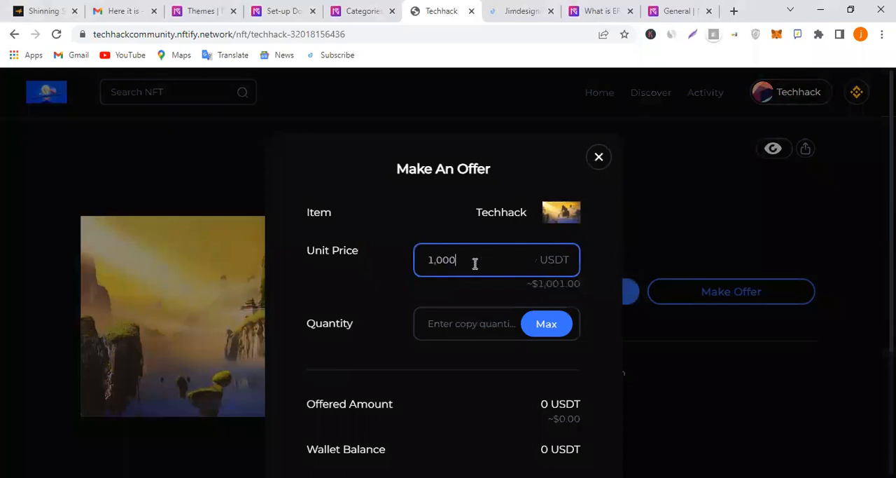
pyautogui.scroll(-1, 469, 269)
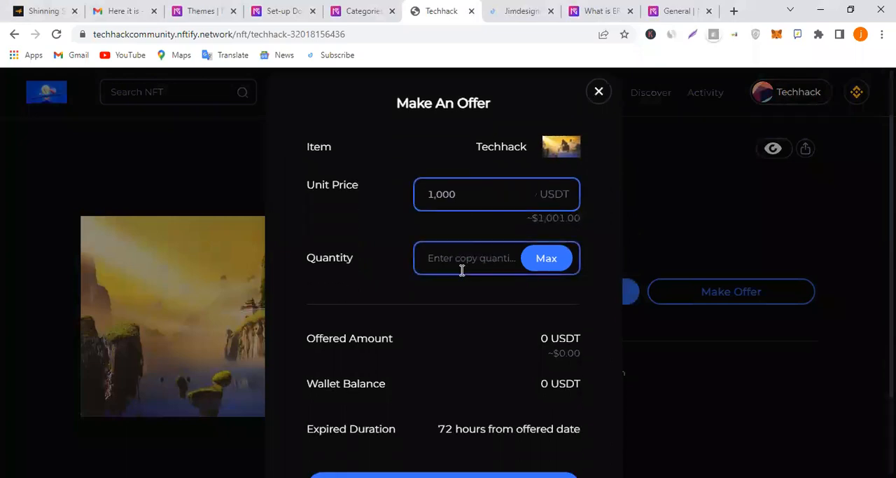
pyautogui.click(465, 266)
pyautogui.click(472, 291)
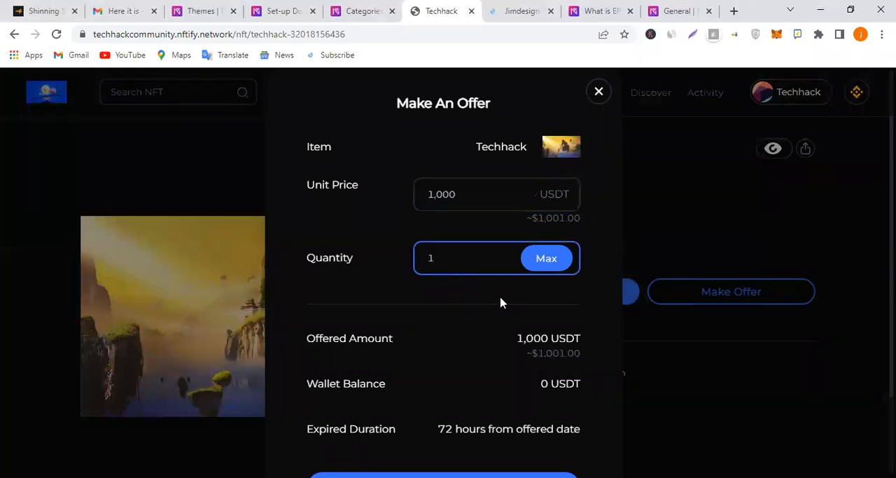
pyautogui.scroll(-2, 532, 290)
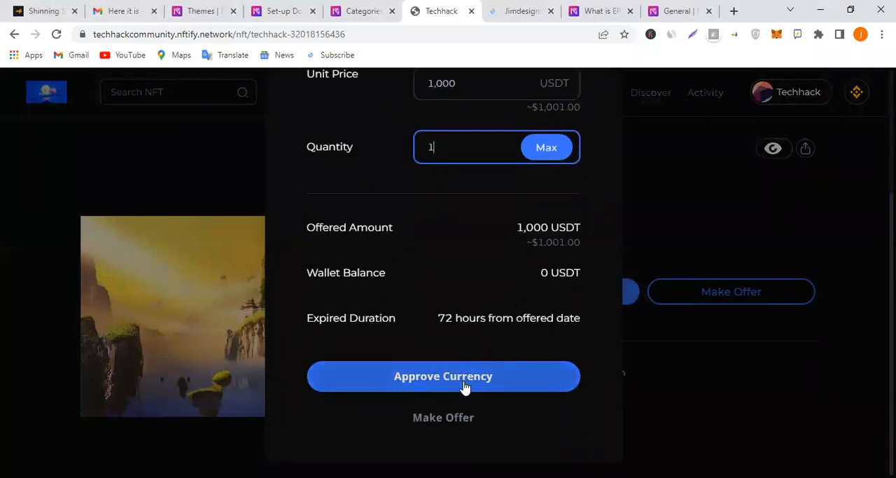
pyautogui.click(488, 392)
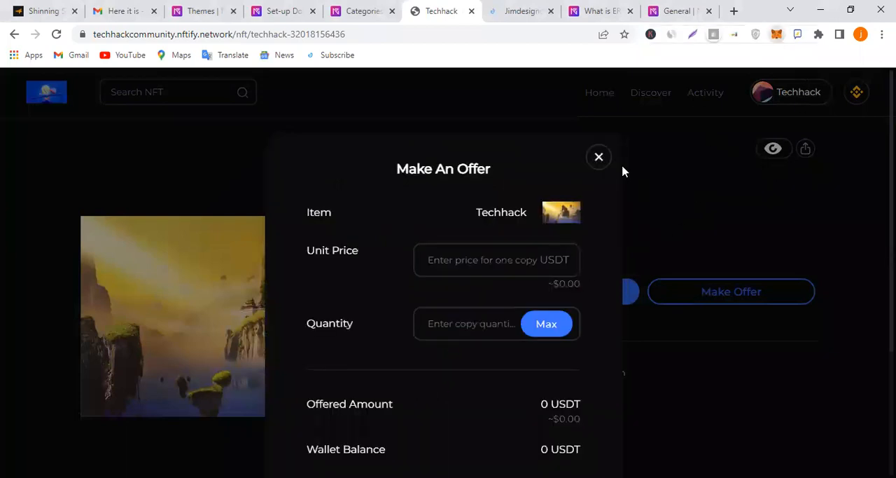
pyautogui.click(597, 161)
# Open the checkout for the Techhack NFT and connect Account 3 to the storefront through the MetaMask wallet
pyautogui.click(601, 292)
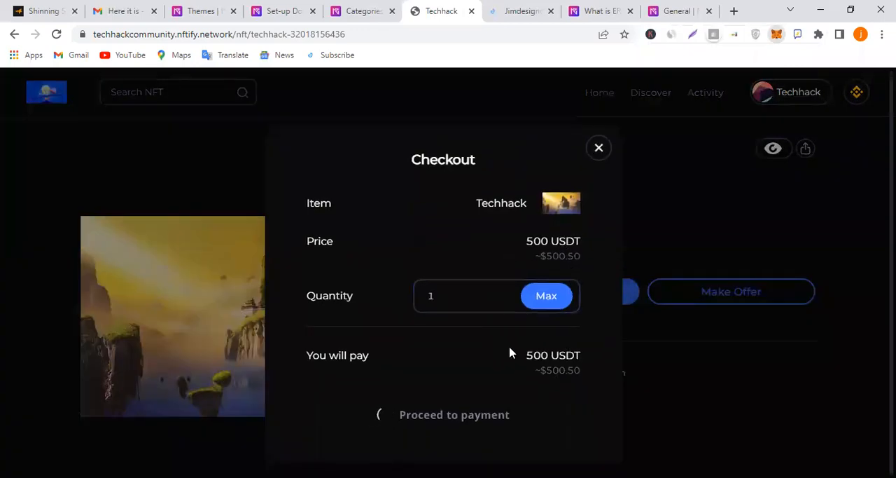
pyautogui.click(777, 34)
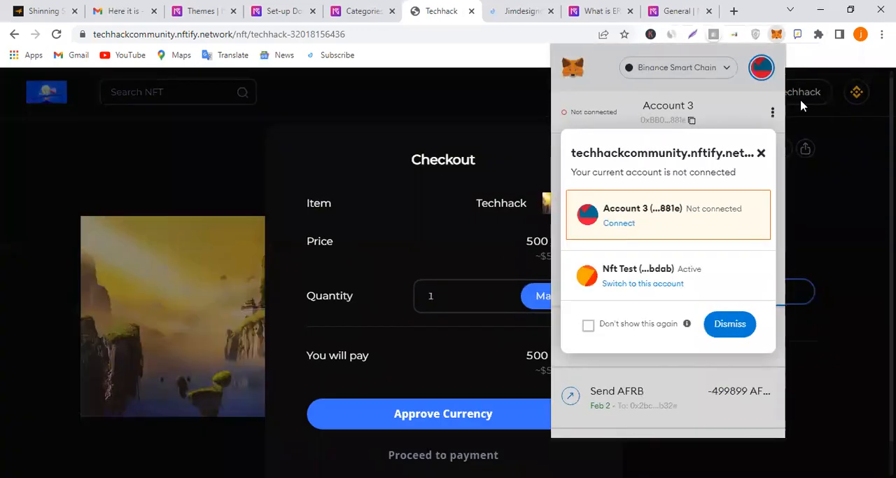
pyautogui.click(627, 228)
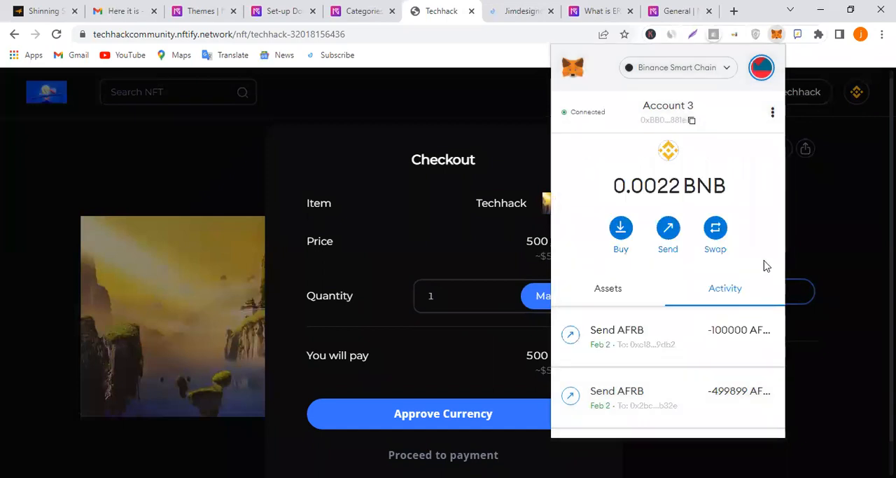
pyautogui.click(829, 199)
pyautogui.scroll(-3, 590, 366)
pyautogui.scroll(3, 590, 367)
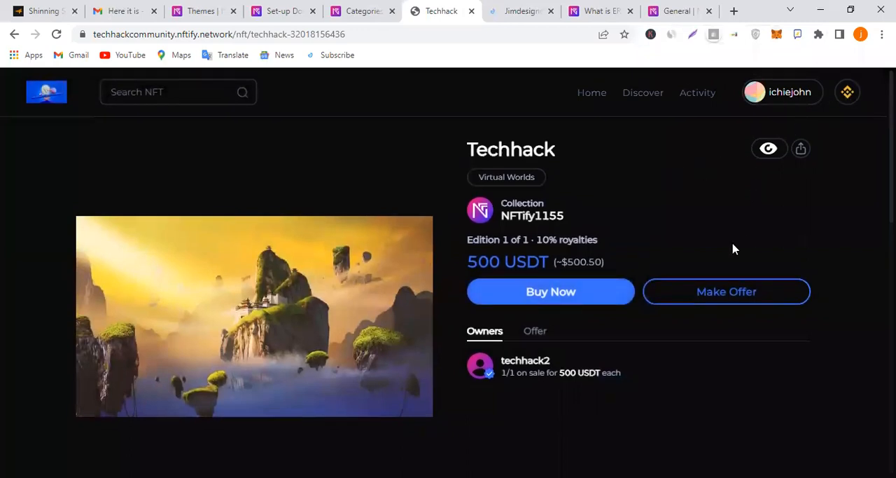
# Open the connected account's My NFT page and filter its items by the On Sale status
pyautogui.click(790, 98)
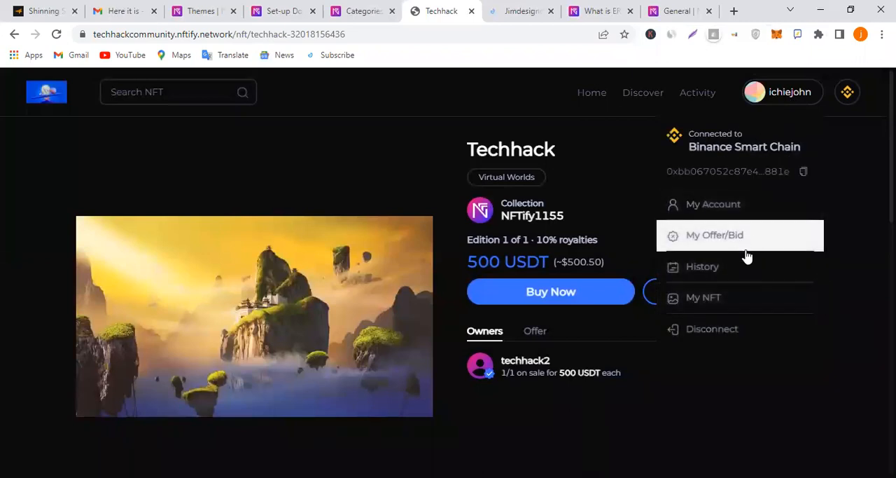
pyautogui.click(746, 303)
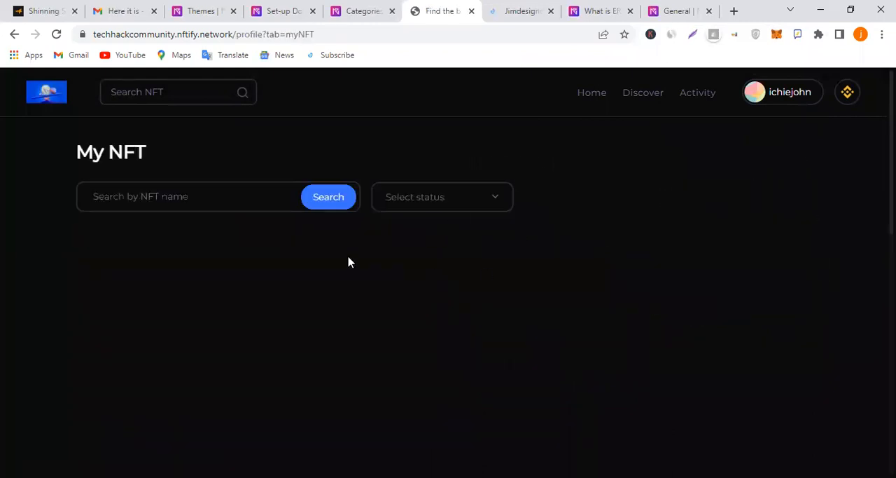
pyautogui.scroll(-5, 458, 267)
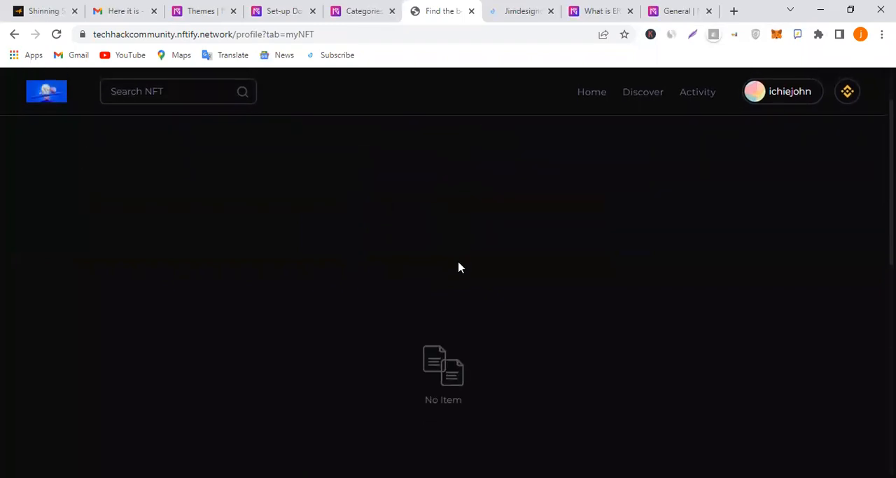
pyautogui.scroll(5, 459, 267)
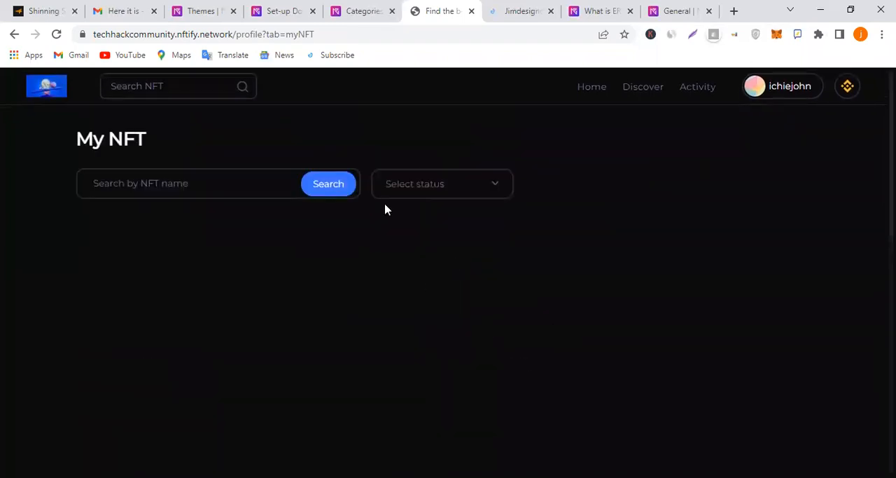
pyautogui.click(420, 194)
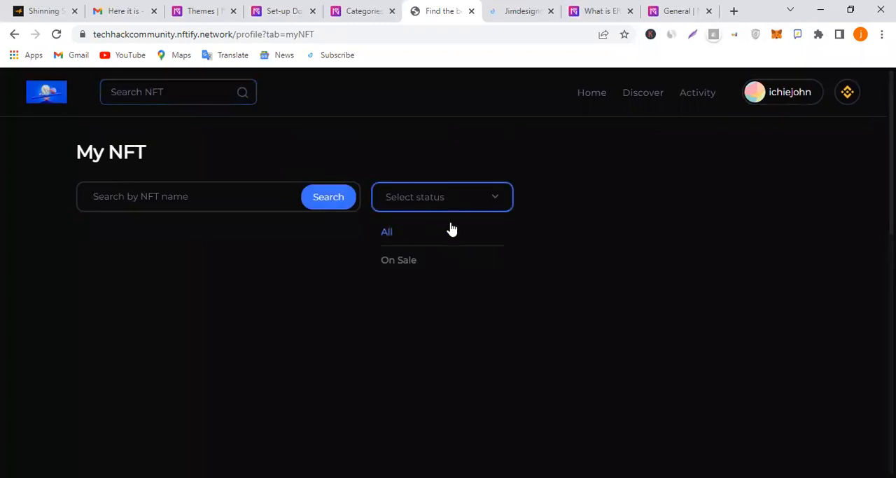
pyautogui.click(438, 265)
# Return to the storefront home page and review its banner, Highlight and Products sections
pyautogui.click(52, 95)
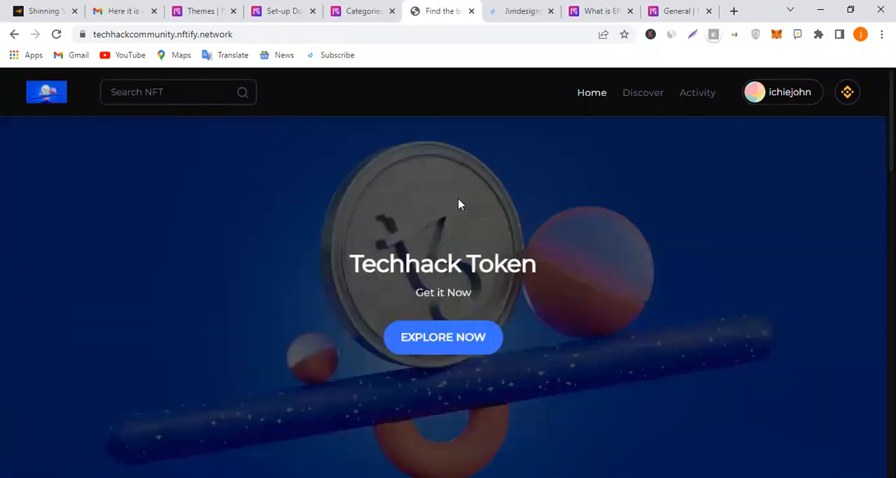
pyautogui.scroll(-10, 459, 204)
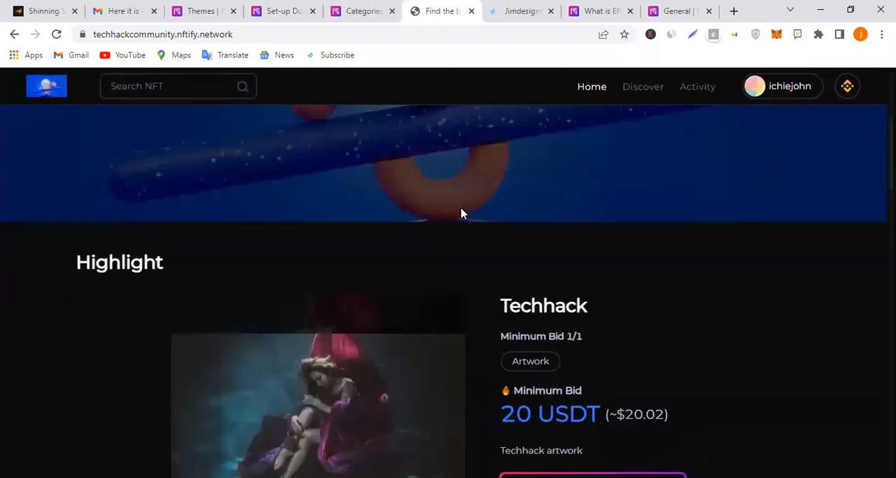
pyautogui.scroll(-3, 428, 253)
pyautogui.scroll(12, 432, 258)
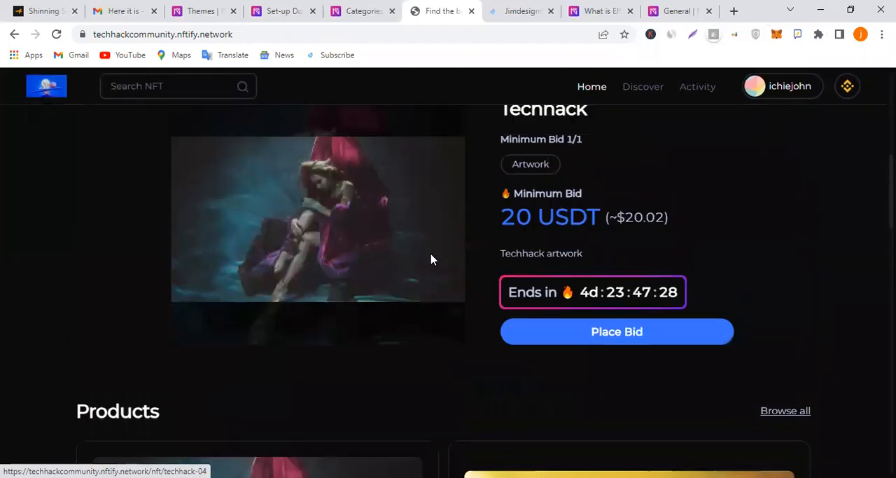
pyautogui.scroll(1, 434, 256)
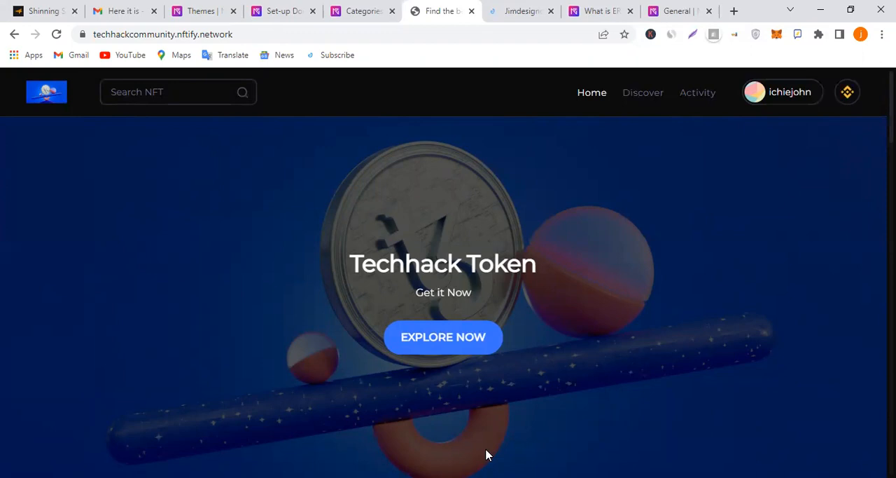
pyautogui.scroll(-1, 615, 247)
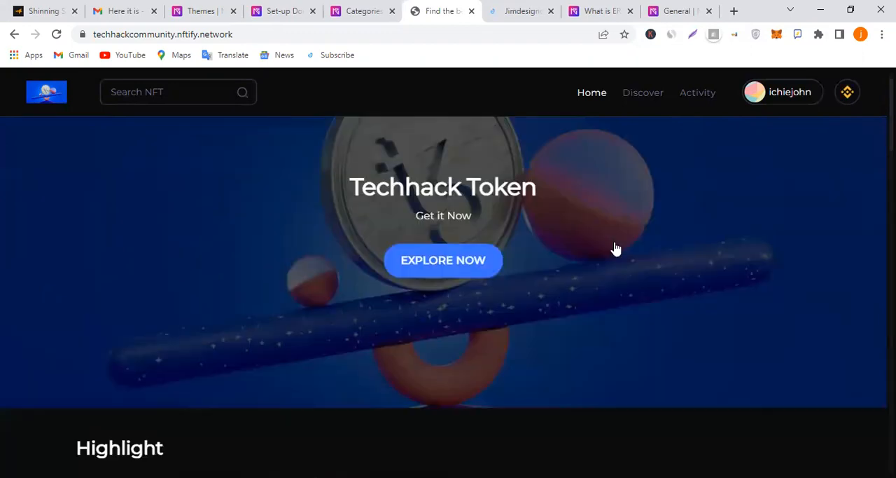
pyautogui.scroll(1, 615, 247)
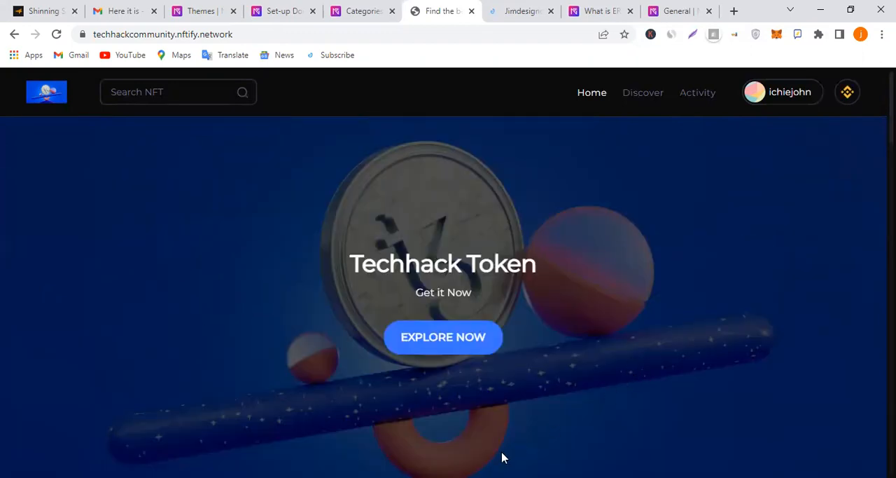